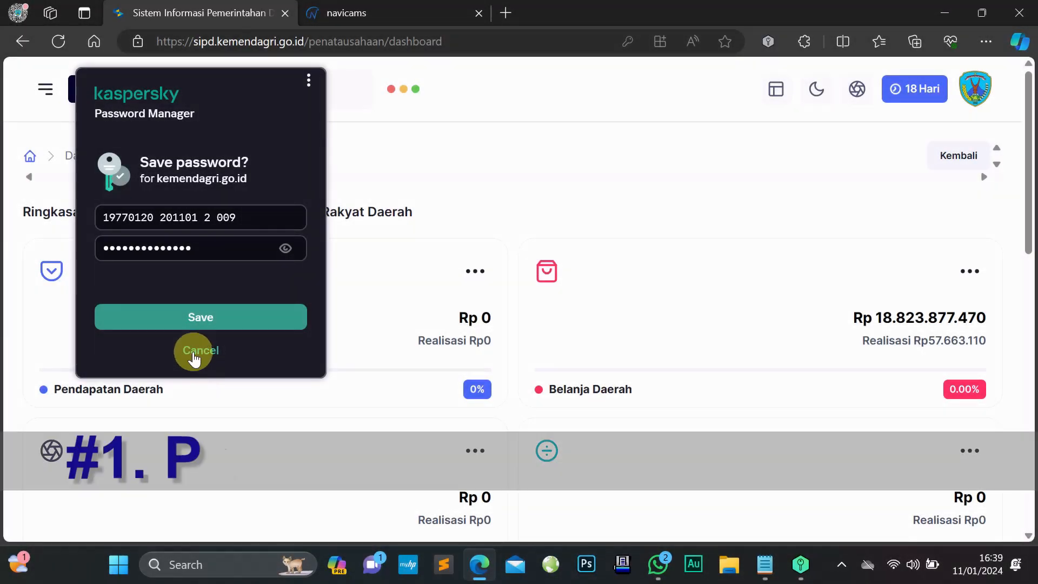
Decline saving the password and open the Daftar Rekanan list under Pengeluaran
left_click(194, 352)
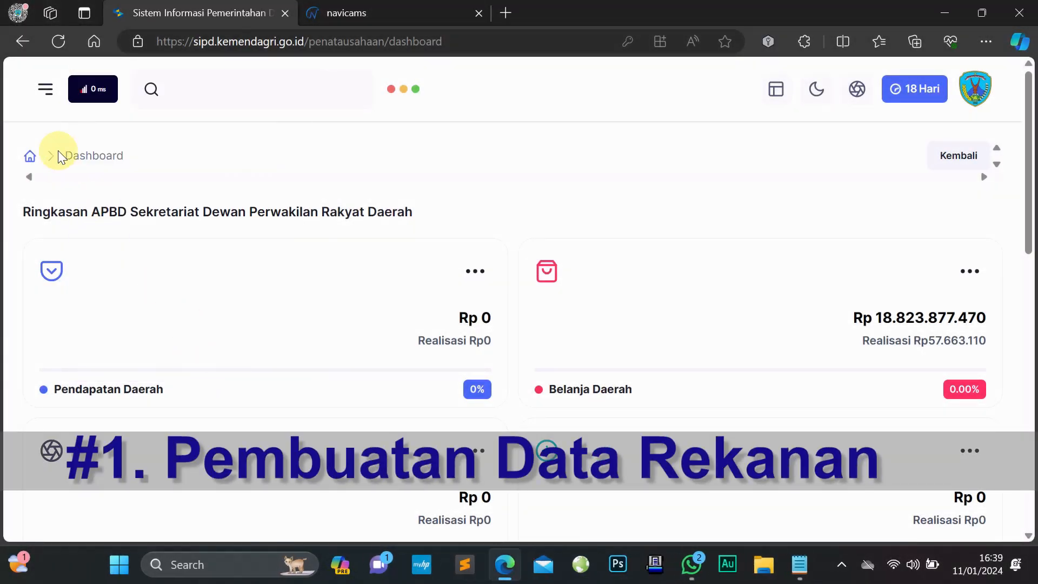
left_click(47, 95)
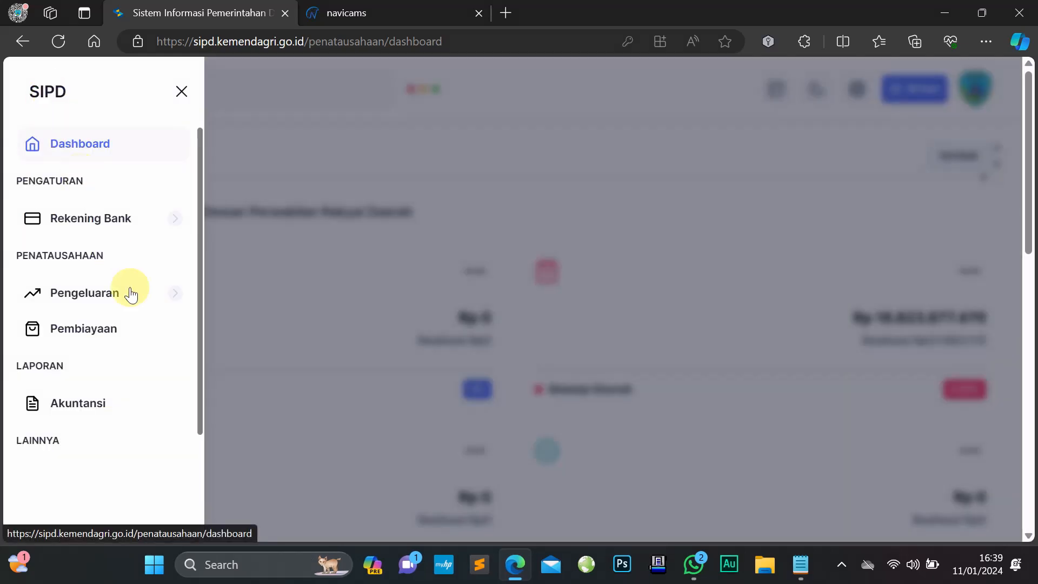
left_click(168, 298)
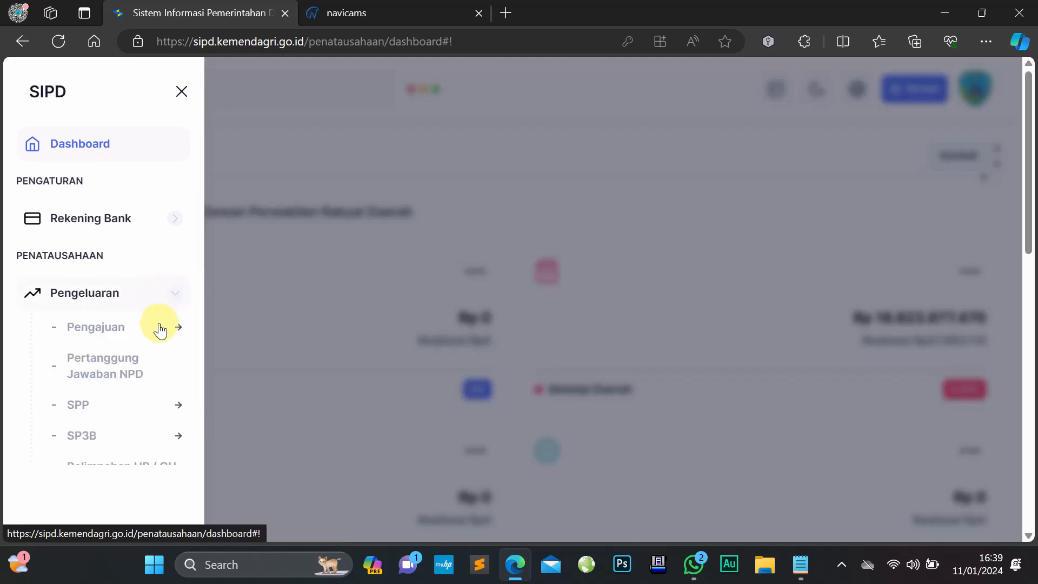
scroll(153, 341, "down", 3)
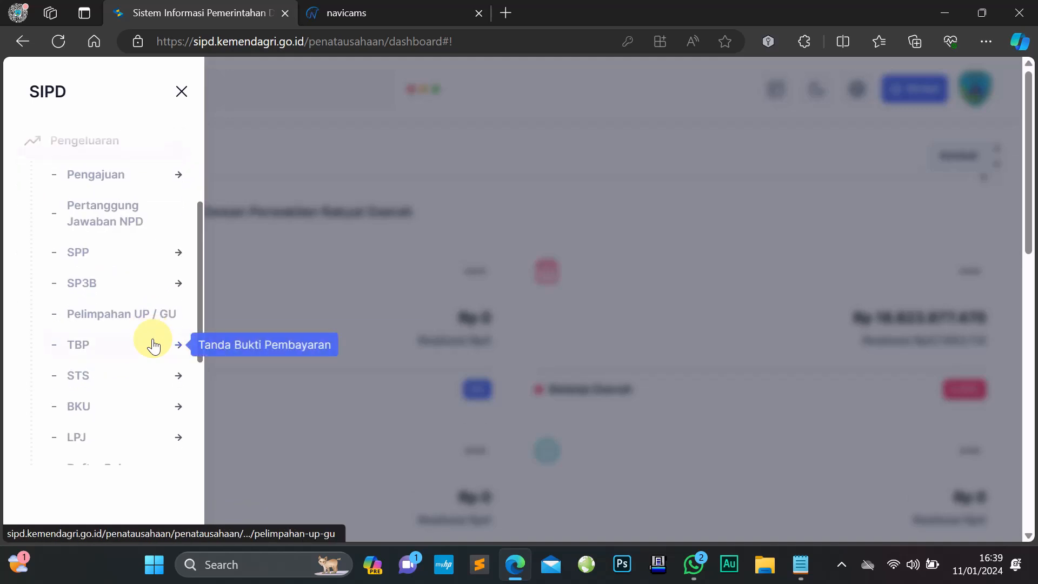
scroll(153, 342, "down", 3)
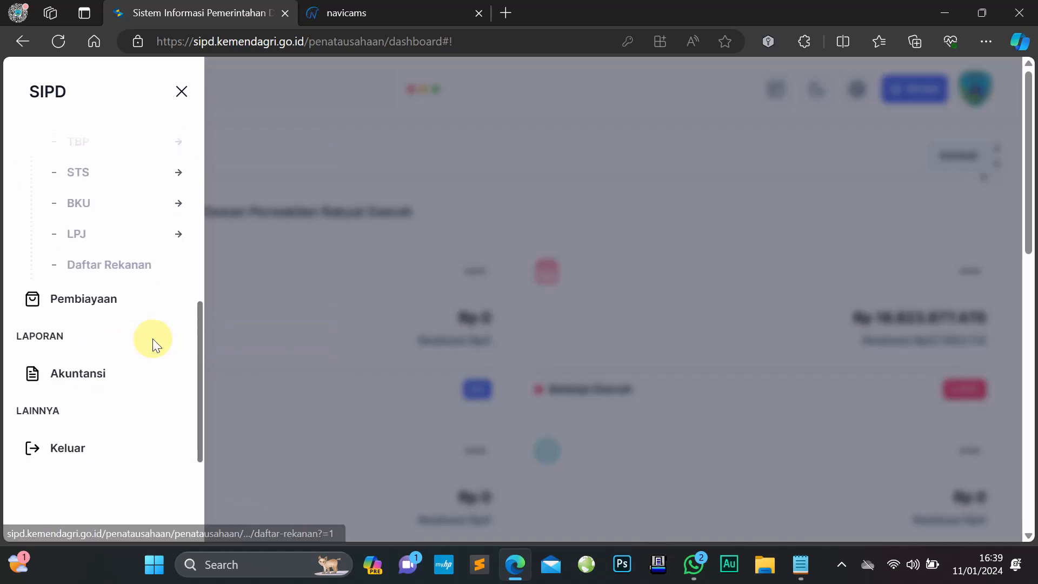
left_click(129, 270)
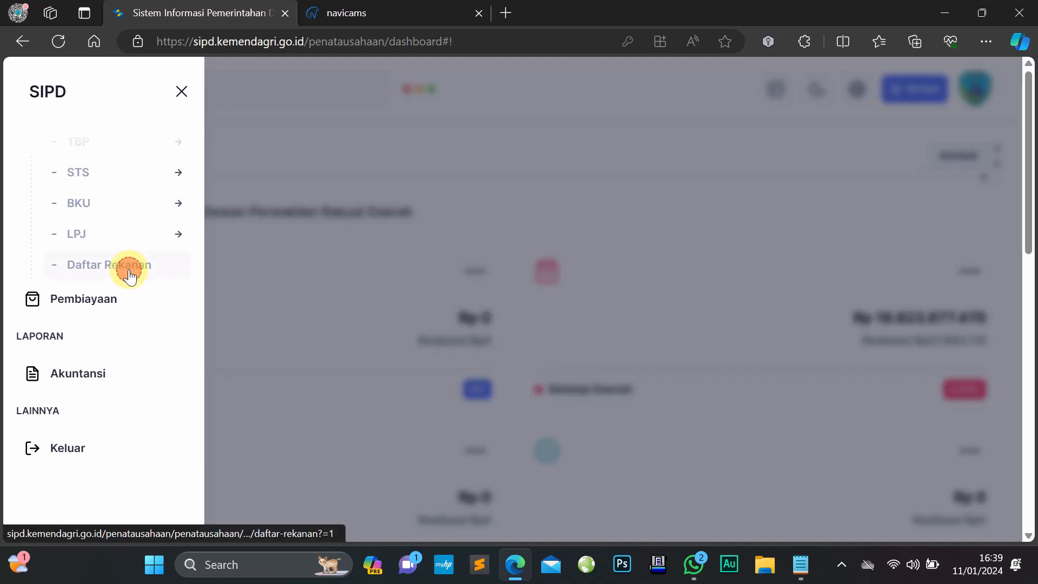
left_click(390, 340)
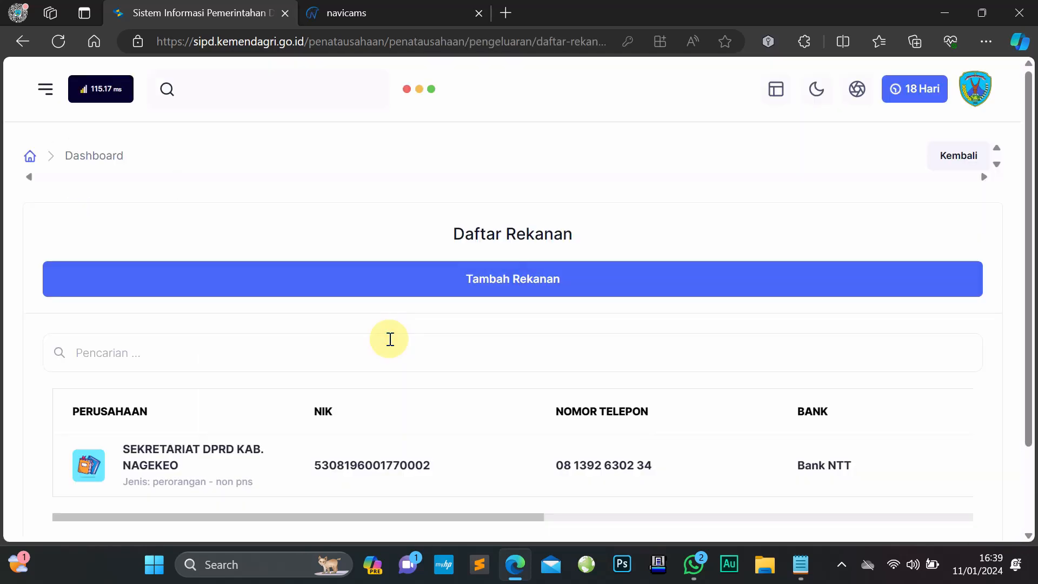
Open the SEKRETARIAT DPRD KAB. NAGEKEO partner record for editing and view its form
scroll(389, 339, "down", 2)
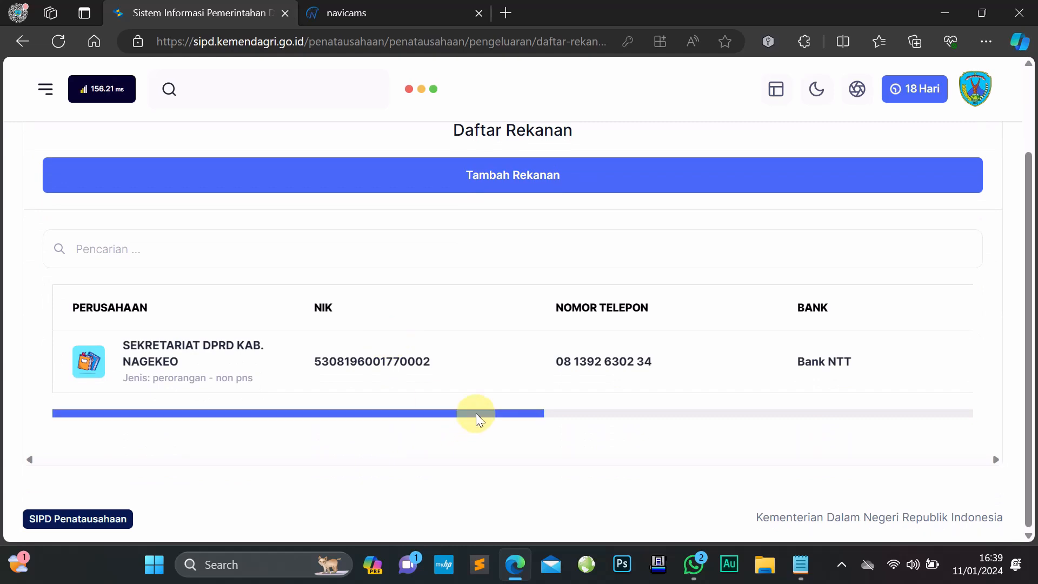
left_click_drag(476, 413, 931, 405)
left_click(875, 362)
scroll(485, 308, "down", 4)
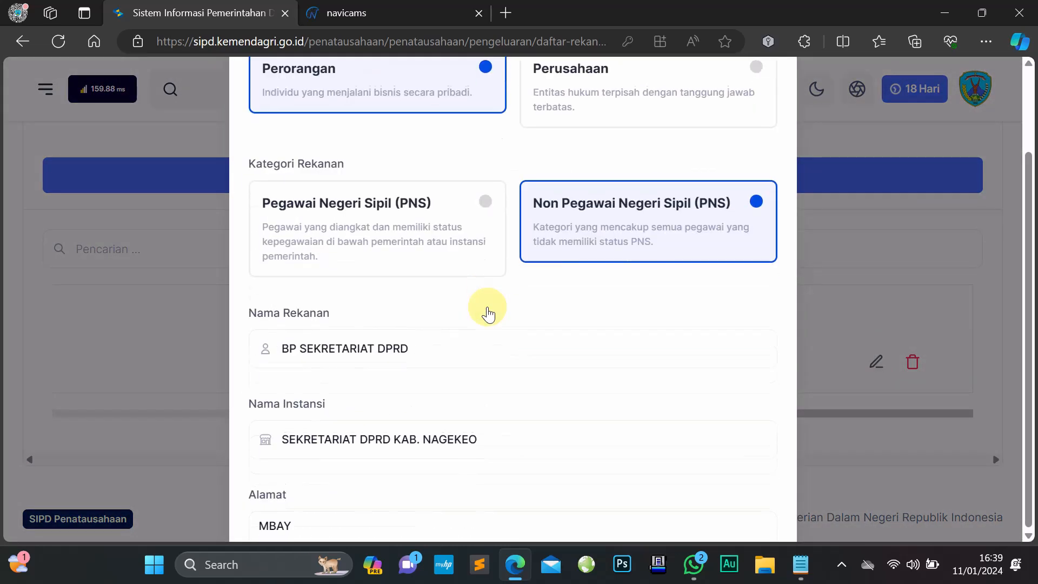
scroll(488, 313, "down", 2)
scroll(488, 313, "up", 5)
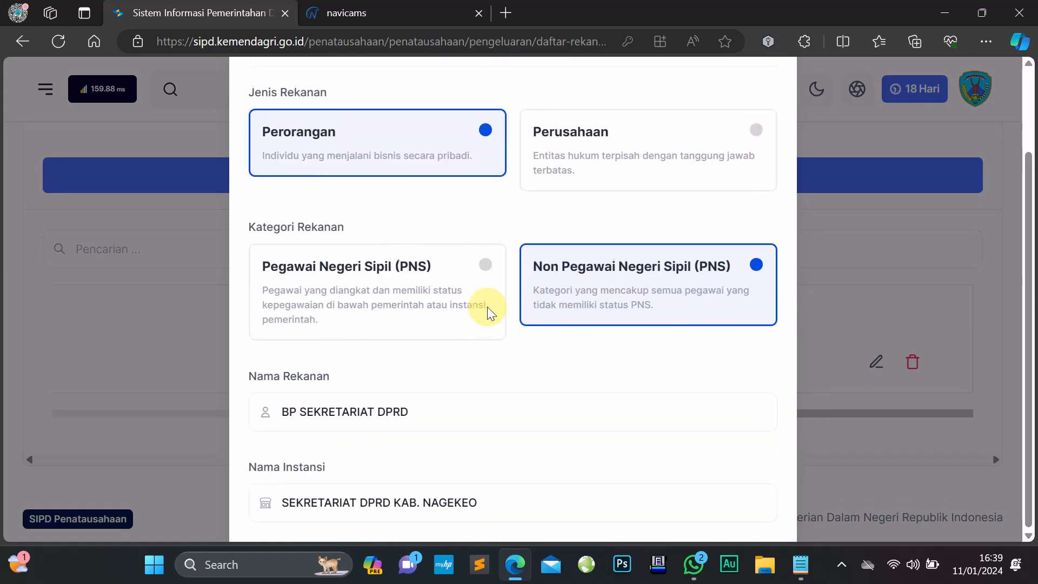
scroll(488, 313, "up", 2)
Set the partner's Kategori Rekanan to Pegawai Negeri Sipil (PNS) and its Jenis Rekanan to Perusahaan
scroll(489, 313, "down", 1)
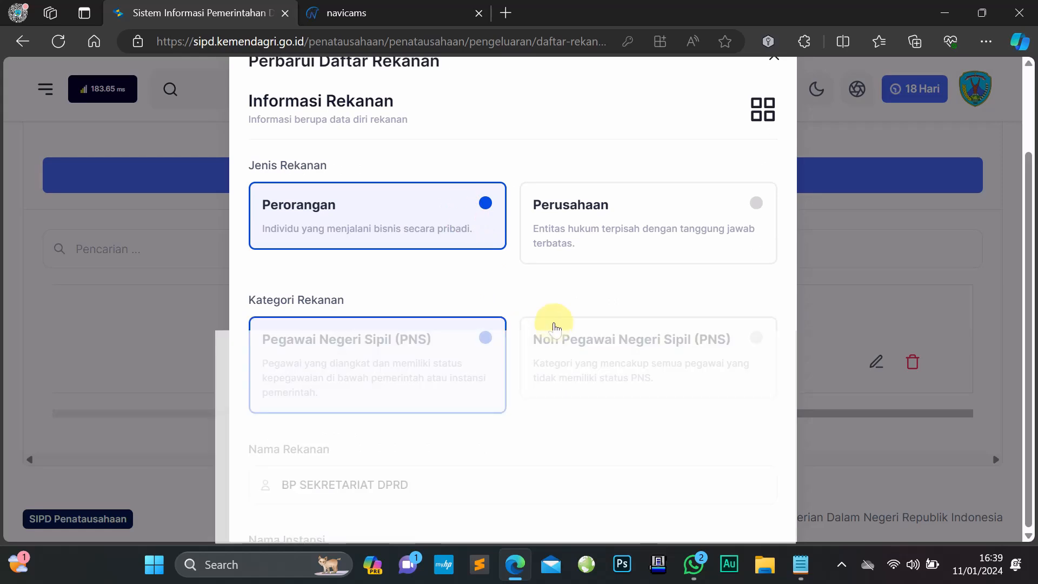
left_click(557, 328)
scroll(577, 342, "down", 2)
left_click(404, 233)
scroll(406, 247, "down", 1)
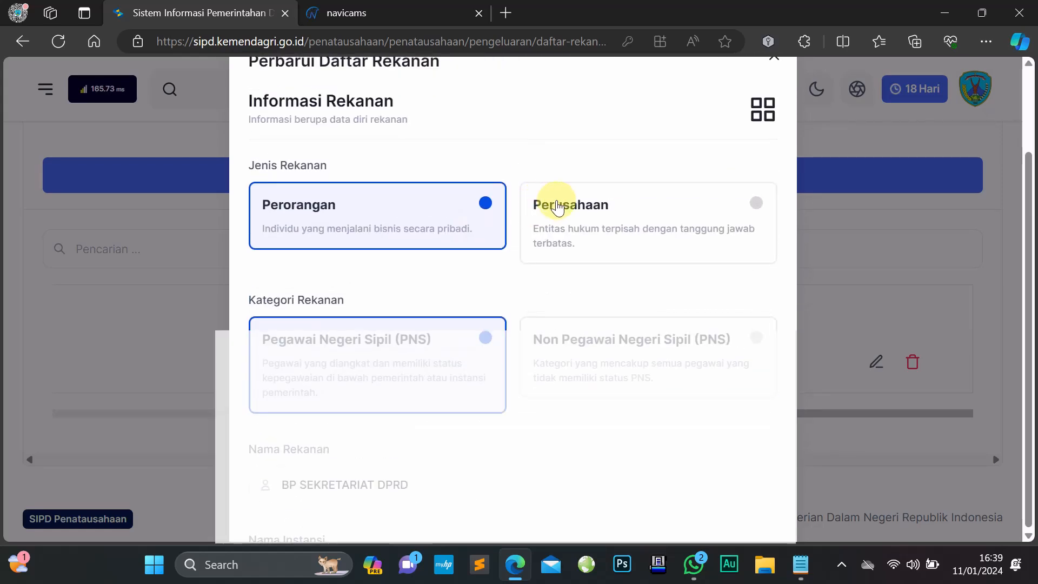
left_click(538, 254)
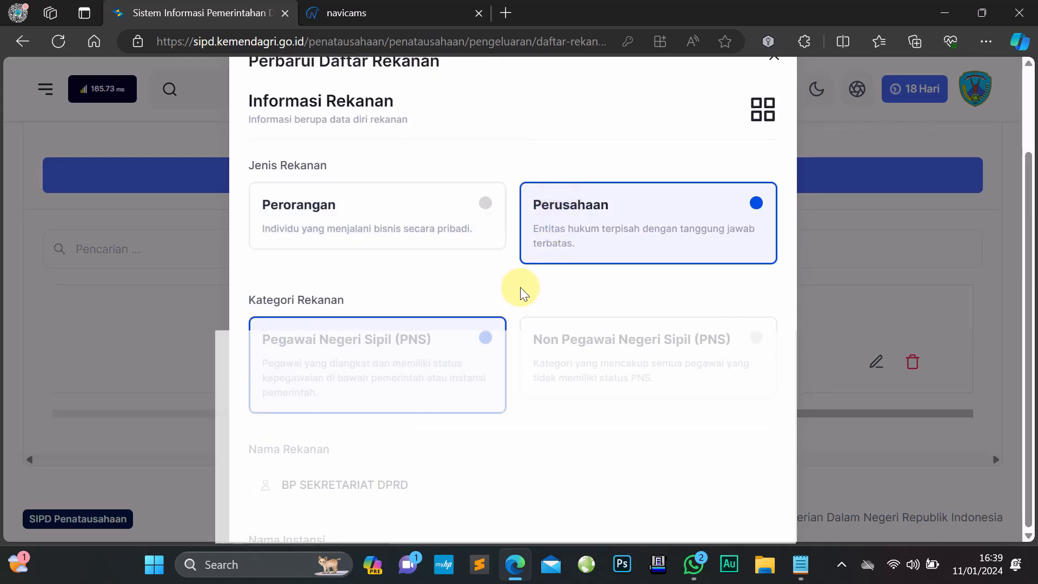
Examine the partner's Nama Rekanan, Nama Instansi and Alamat entries in the edit form
scroll(486, 292, "down", 4)
left_click(426, 203)
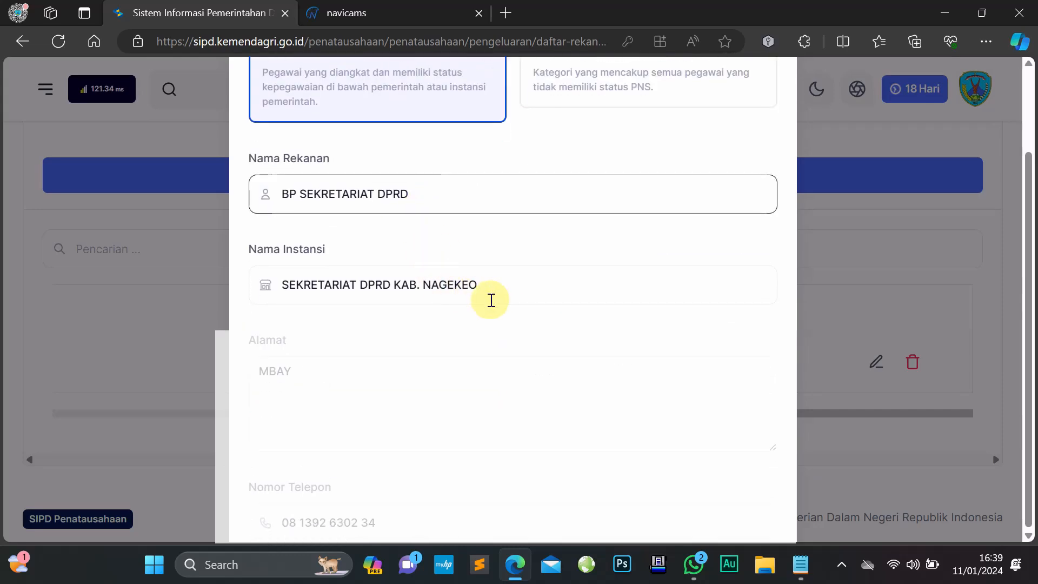
left_click(507, 291)
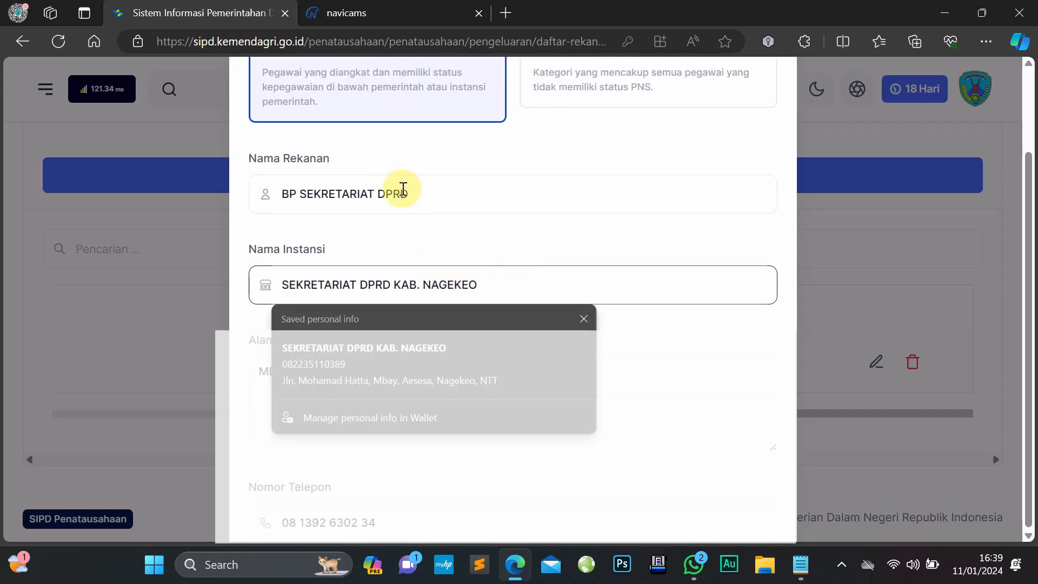
left_click_drag(425, 196, 258, 198)
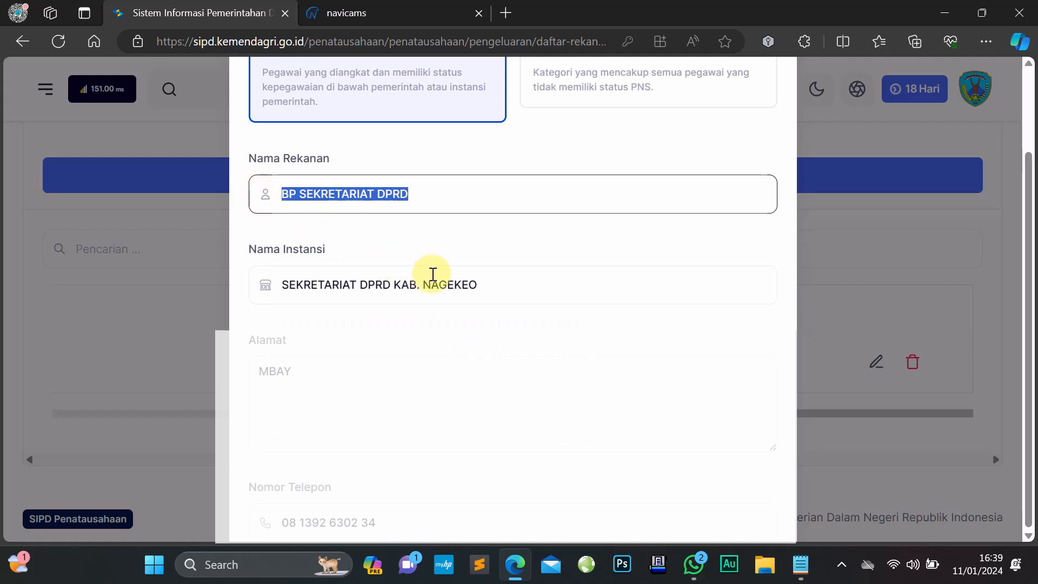
left_click_drag(487, 285, 242, 283)
left_click(659, 387)
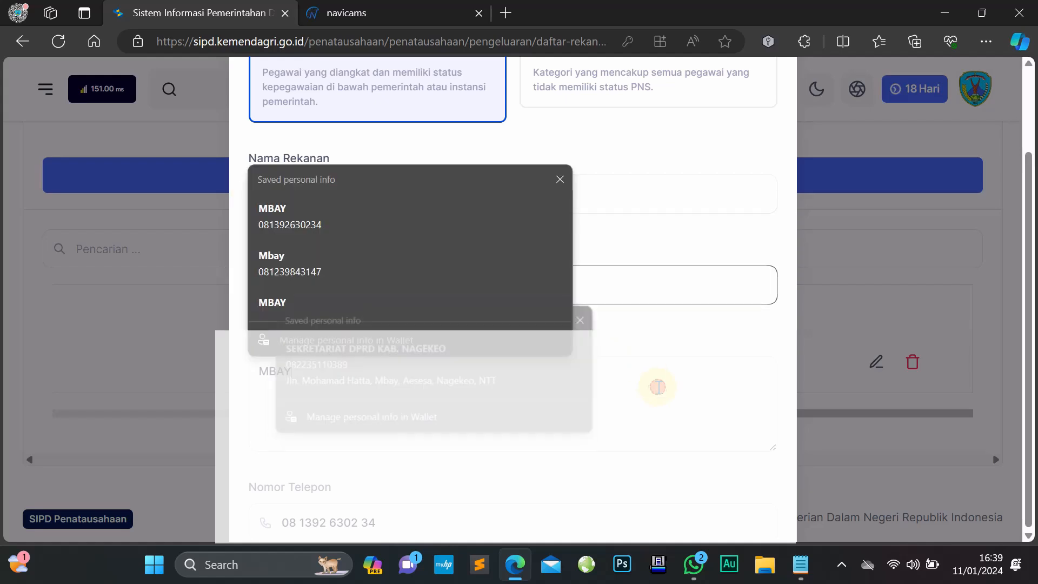
scroll(252, 462, "down", 3)
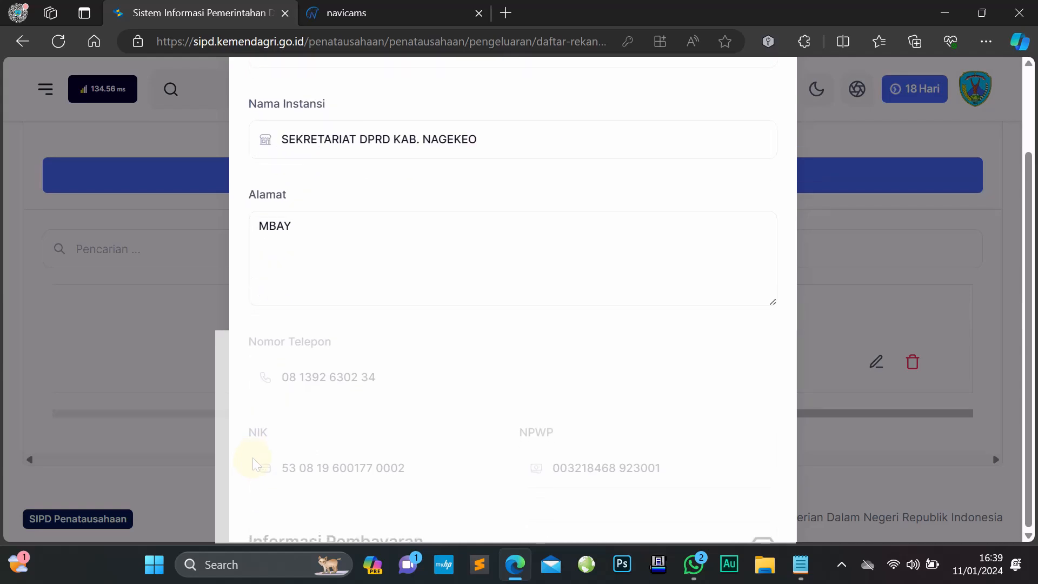
Copy the phone number from the NIK note in Notepad and replace the partner's Nomor Telepon with it
left_click(800, 564)
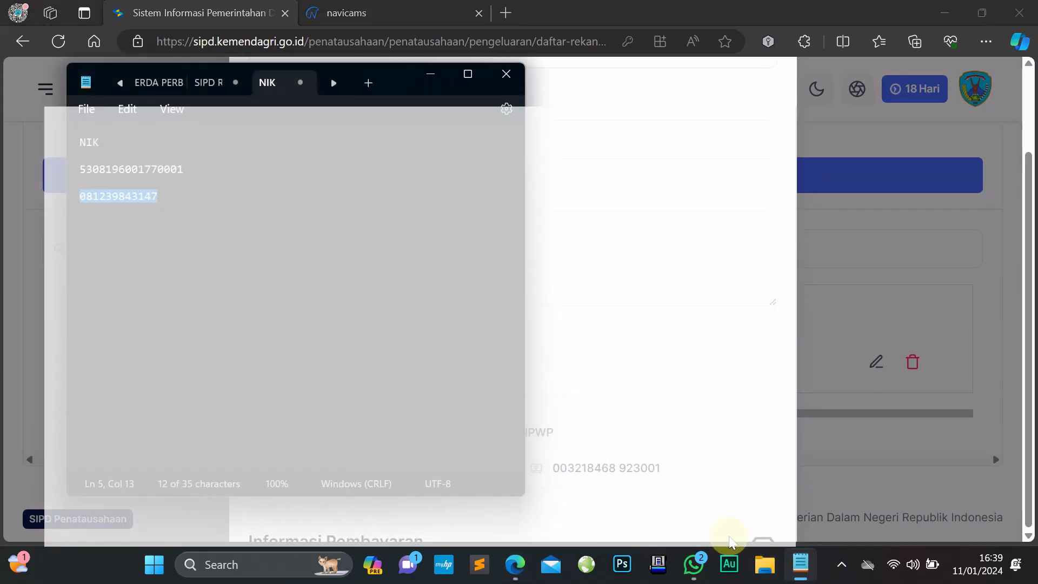
right_click(118, 196)
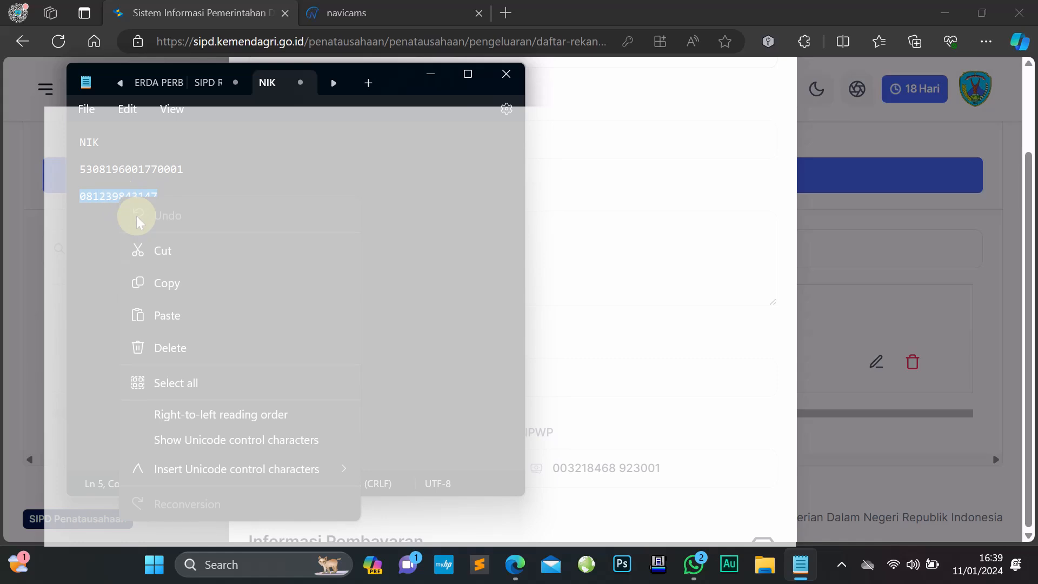
left_click(170, 288)
left_click(420, 73)
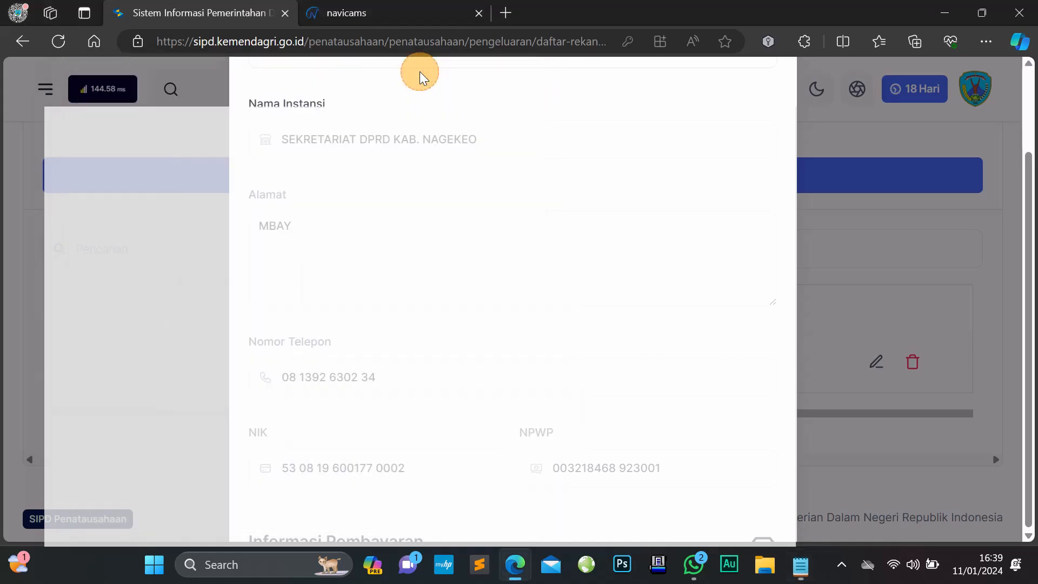
left_click_drag(405, 381, 190, 366)
key("ctrl+v")
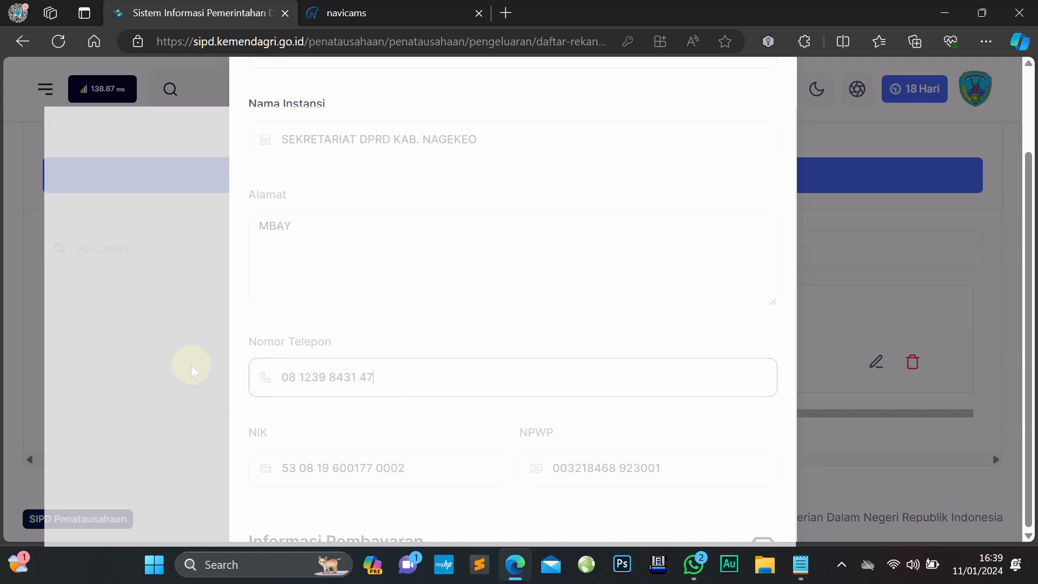
Examine the partner's NIK and NPWP entries
scroll(448, 363, "down", 3)
left_click(433, 323)
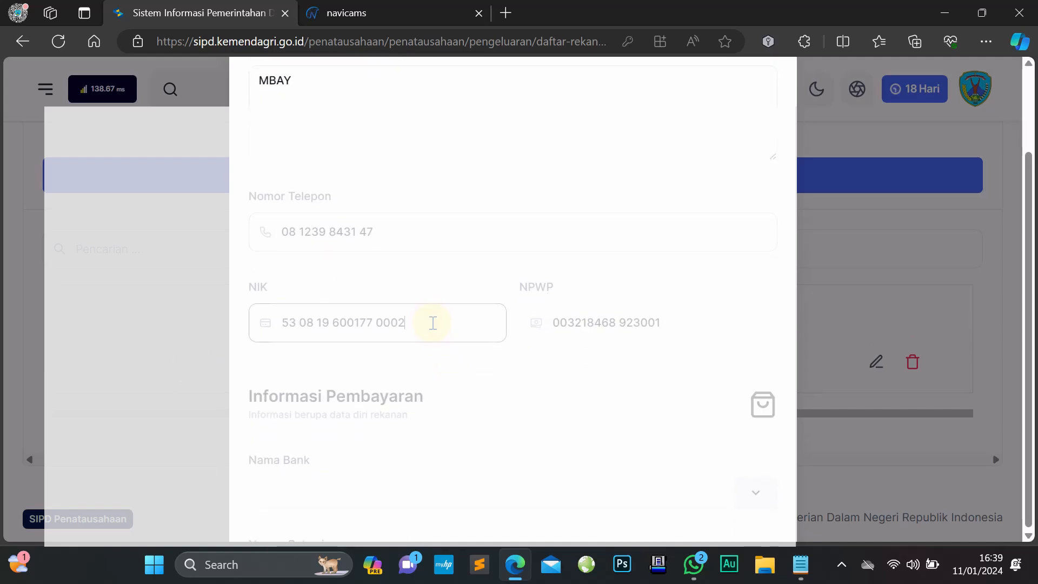
left_click(617, 324)
scroll(619, 331, "down", 1)
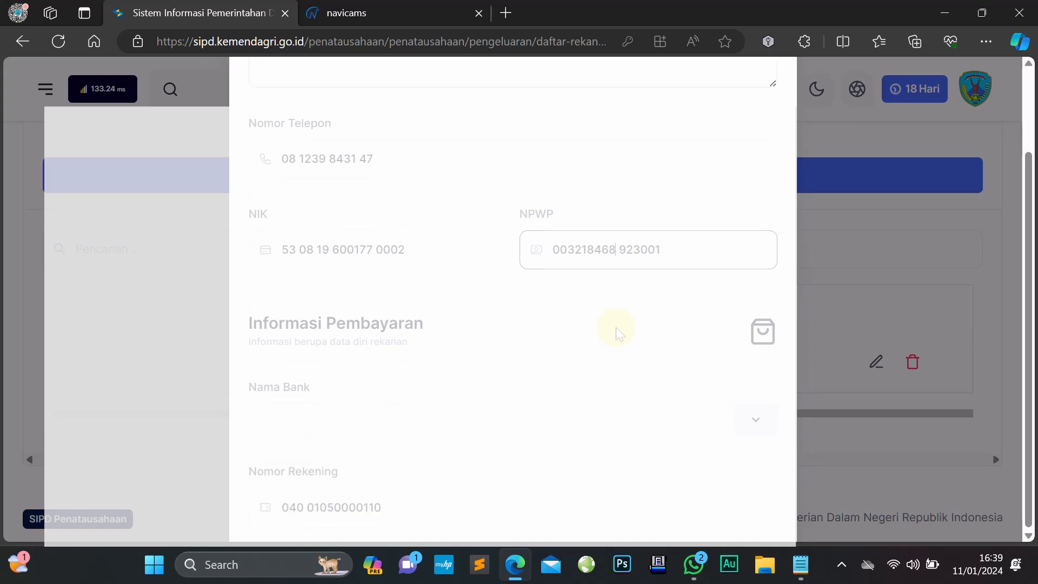
left_click_drag(663, 249, 527, 254)
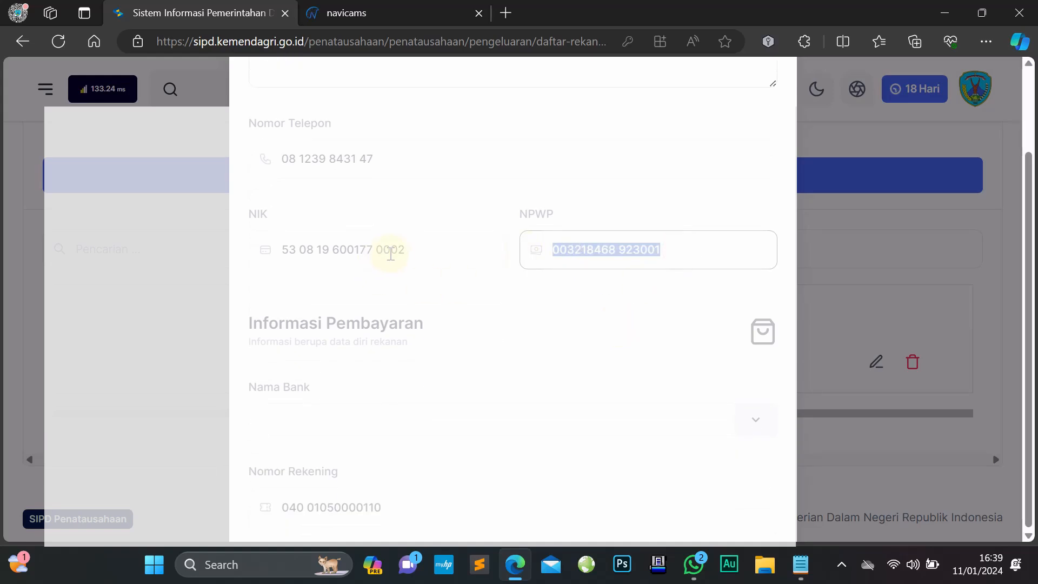
left_click_drag(423, 253, 250, 262)
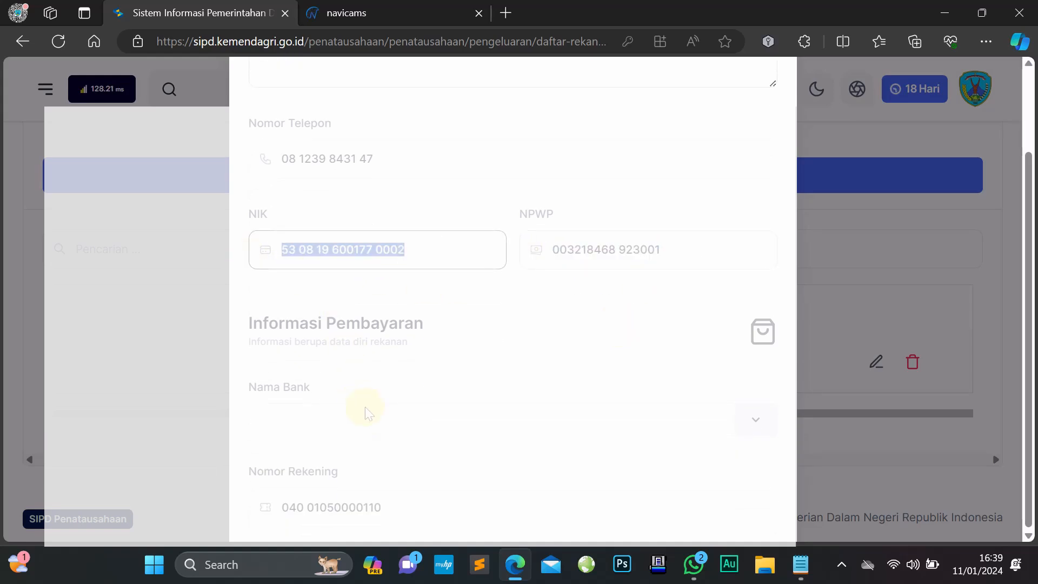
Set the Nama Bank in the payment information to Bank NTT
scroll(388, 421, "down", 4)
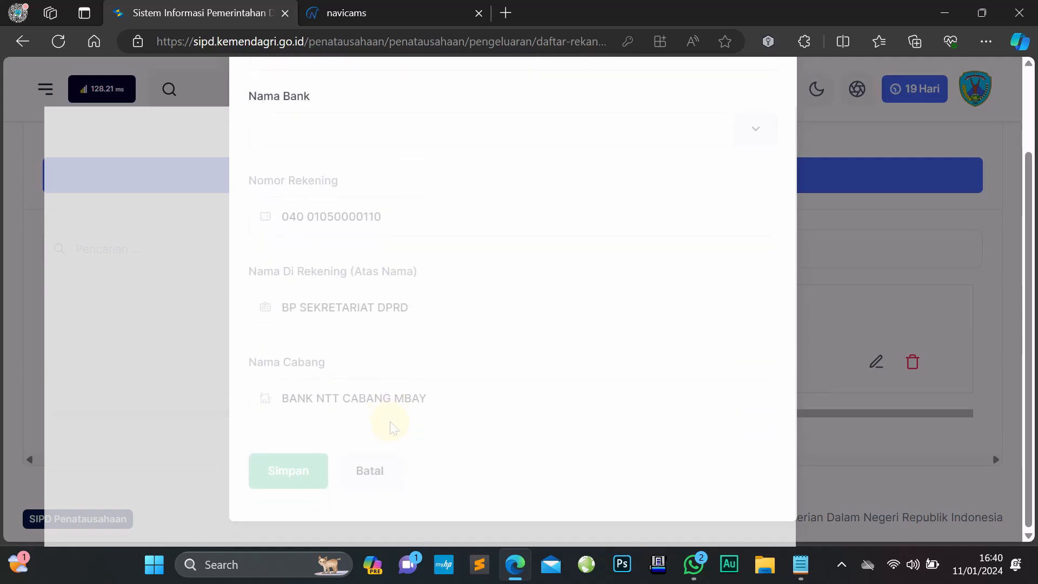
scroll(389, 411, "up", 3)
left_click(388, 351)
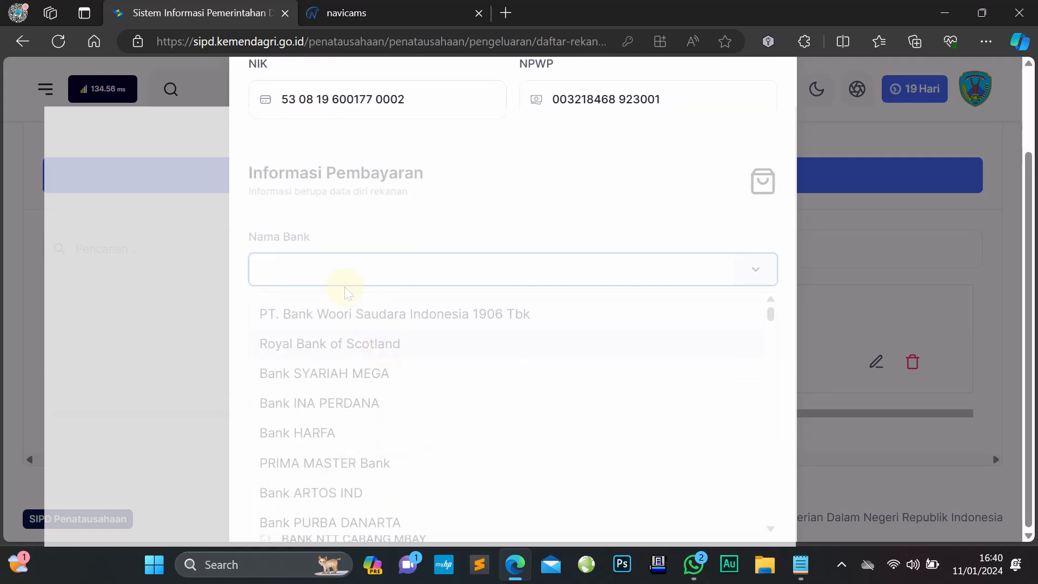
left_click(326, 259)
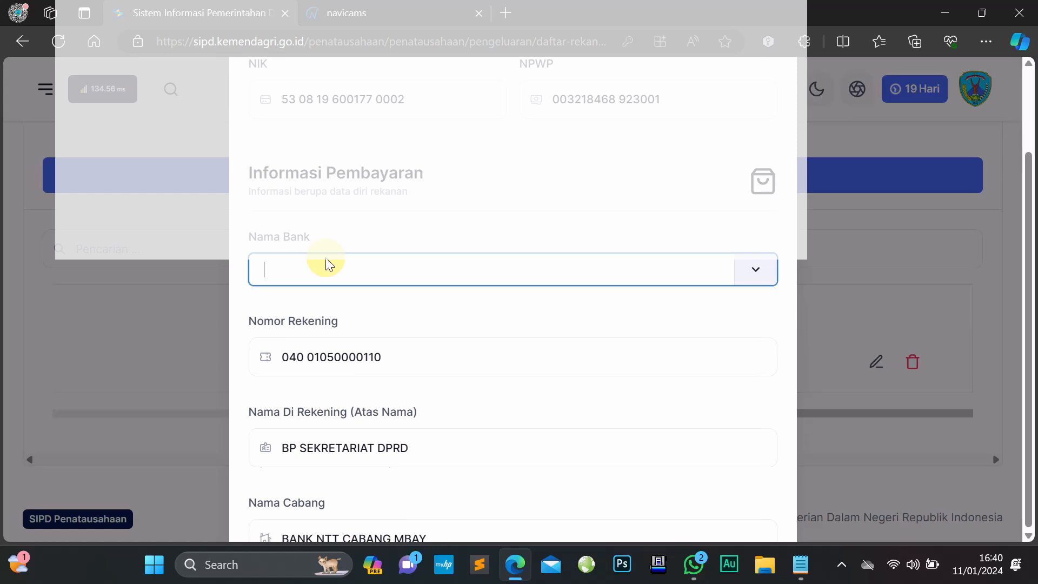
type("NTT")
left_click(355, 306)
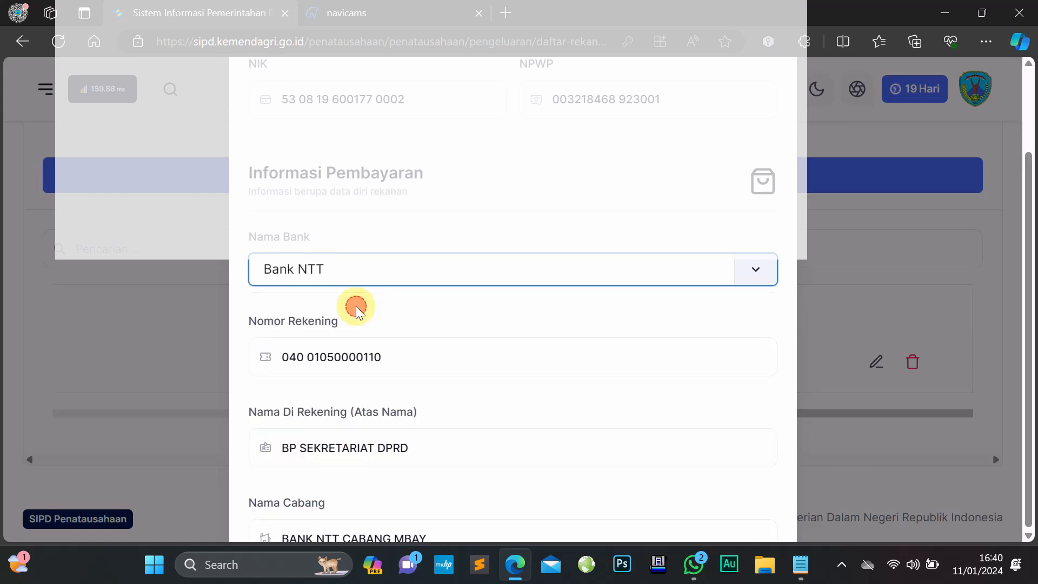
Examine the account number, account holder name and branch name, and review the rest of the partner form
left_click(418, 358)
scroll(418, 358, "down", 3)
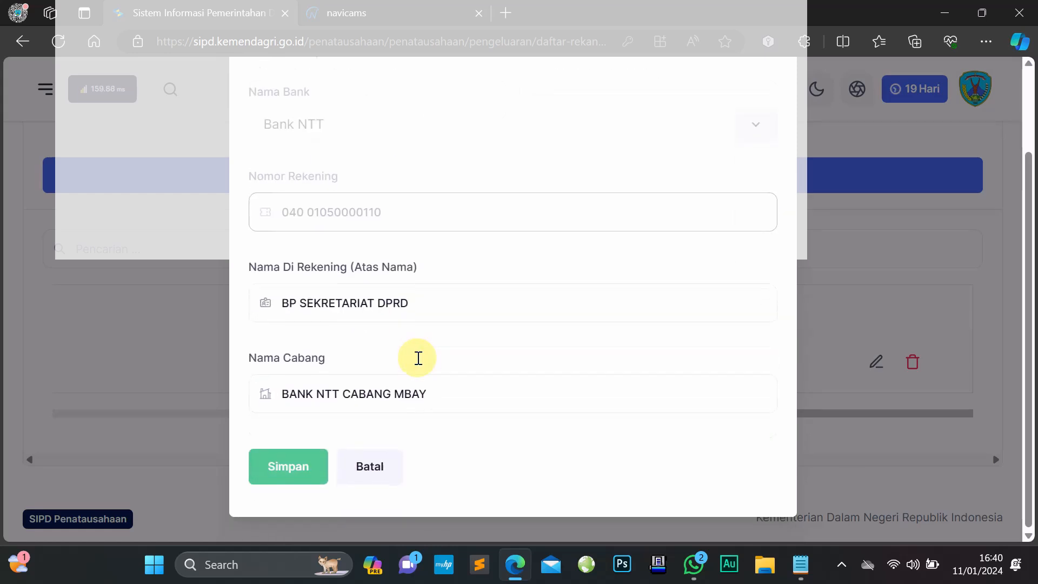
left_click(431, 297)
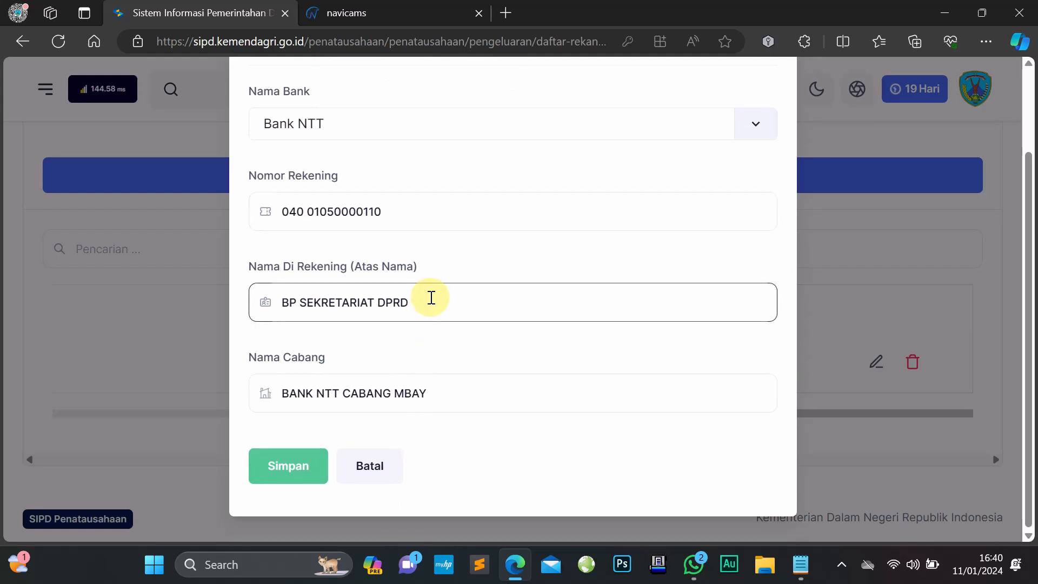
scroll(431, 297, "down", 1)
triple_click(458, 377)
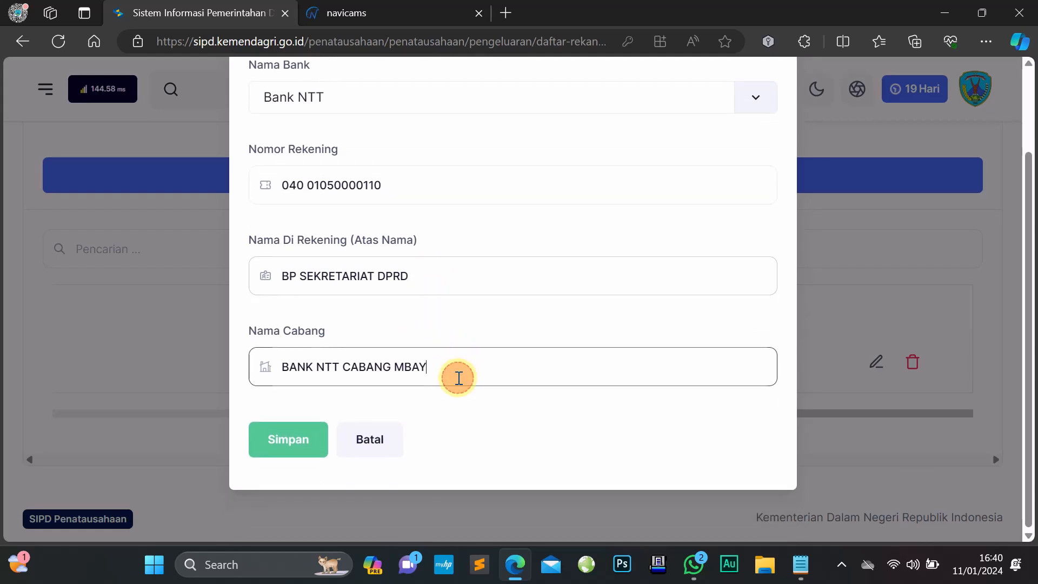
triple_click(427, 276)
left_click(479, 363)
scroll(480, 362, "up", 10)
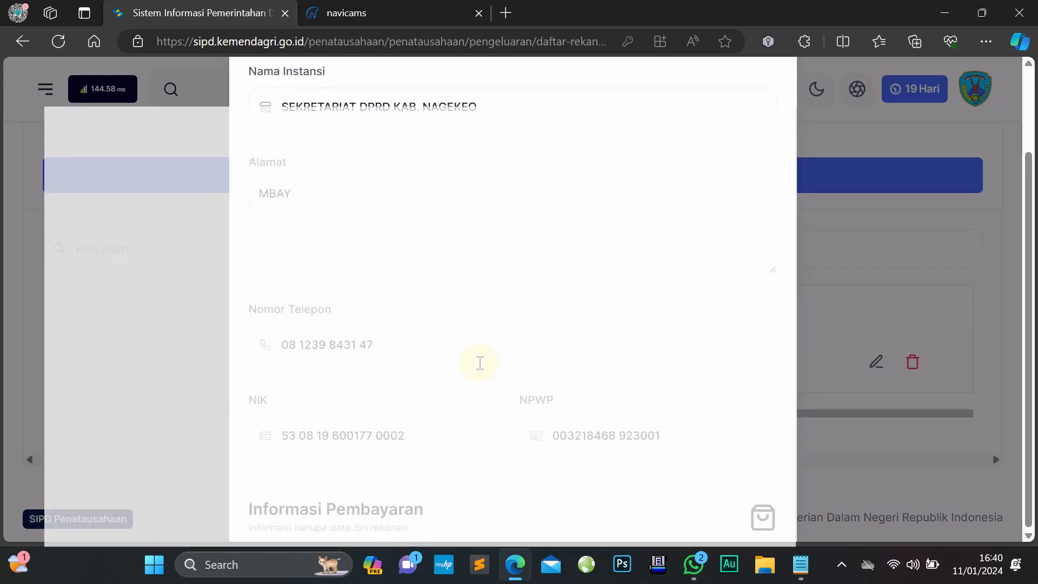
scroll(479, 362, "up", 4)
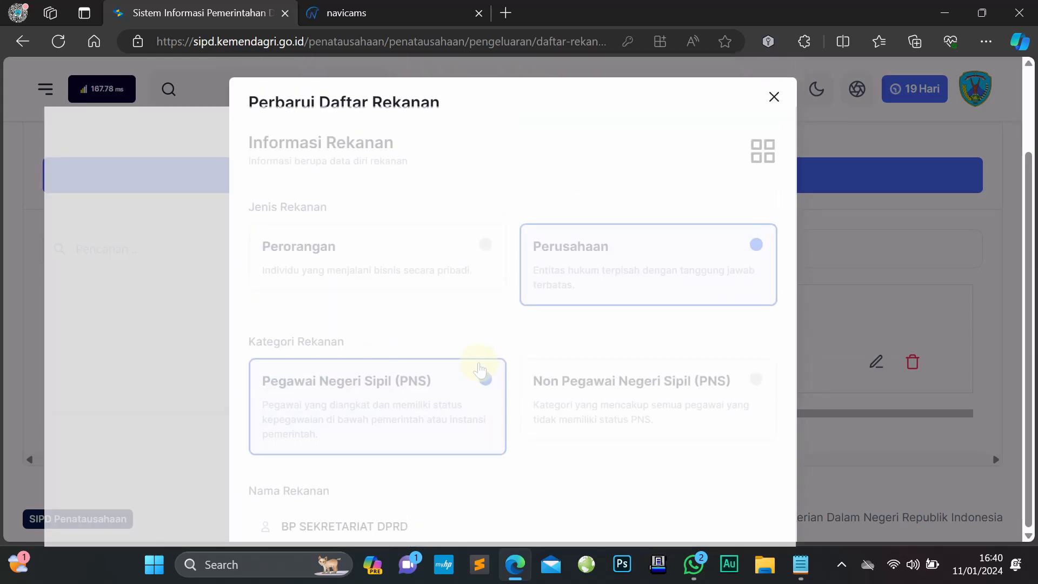
Save the updated partner data and return to the Daftar Rekanan table
scroll(479, 369, "down", 10)
scroll(479, 371, "down", 5)
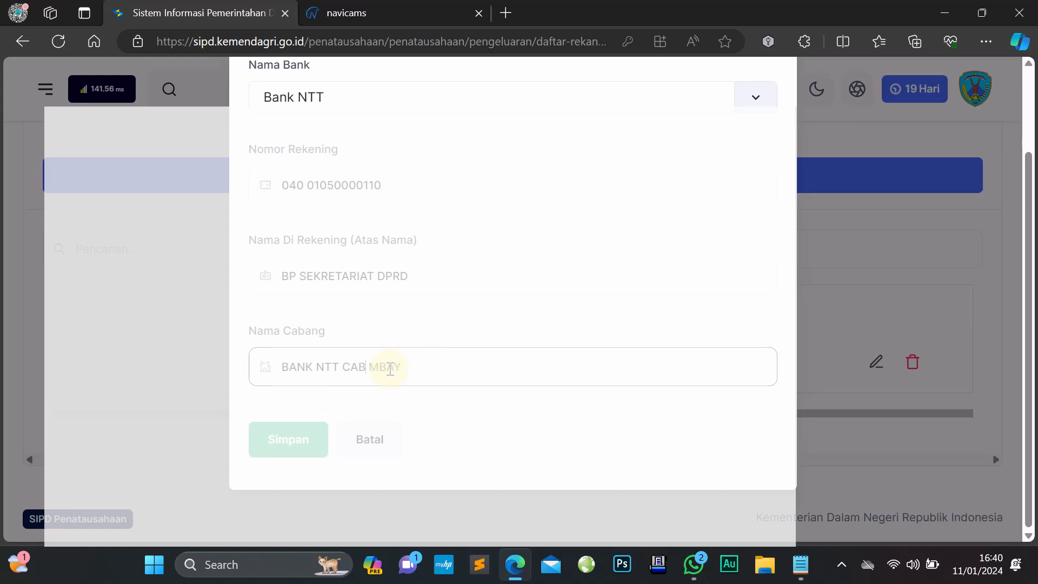
left_click(296, 443)
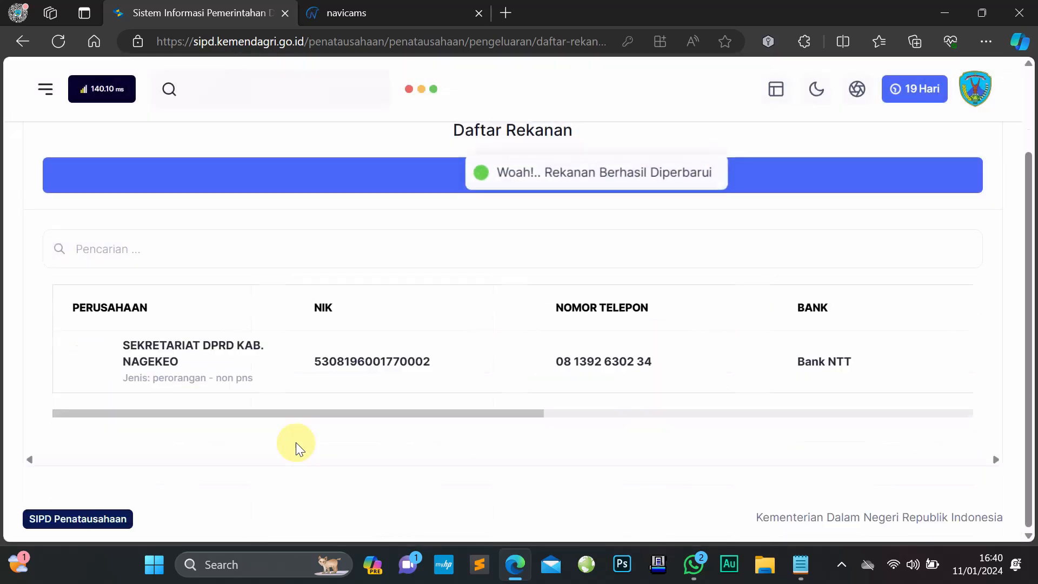
left_click_drag(388, 413, 331, 396)
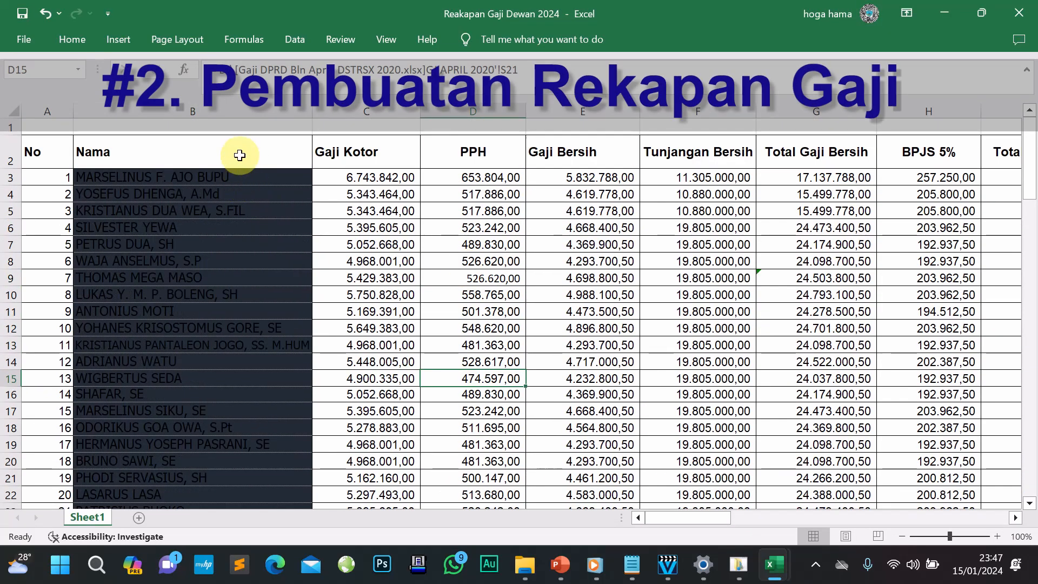
Switch to the Reakapan Gaji Dewan 2024 workbook in Excel and examine the salary columns from Gaji Kotor to the final Total Gaji Bersih
left_click(363, 223)
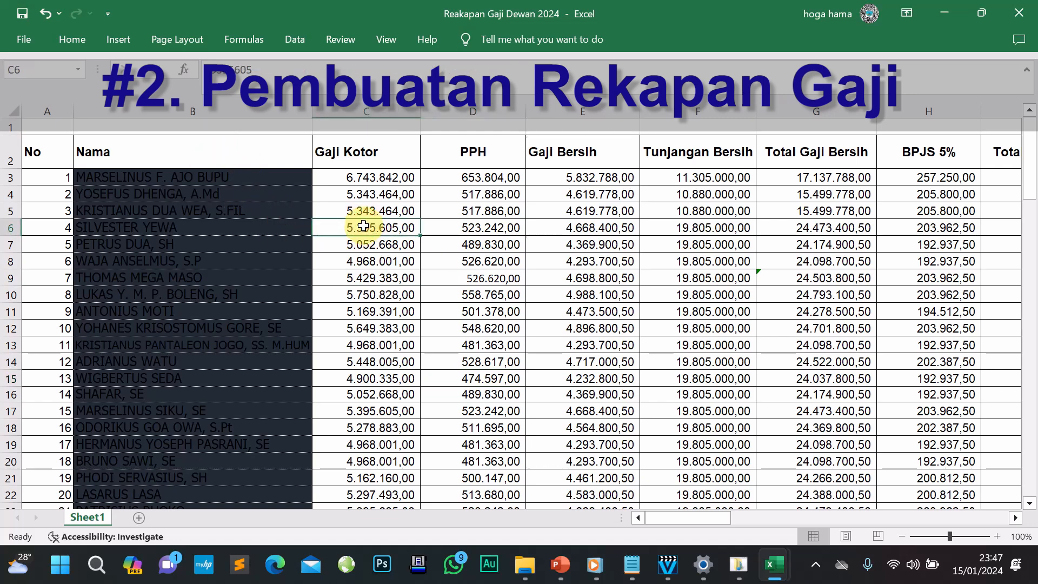
scroll(363, 225, "down", 2)
scroll(363, 226, "up", 2)
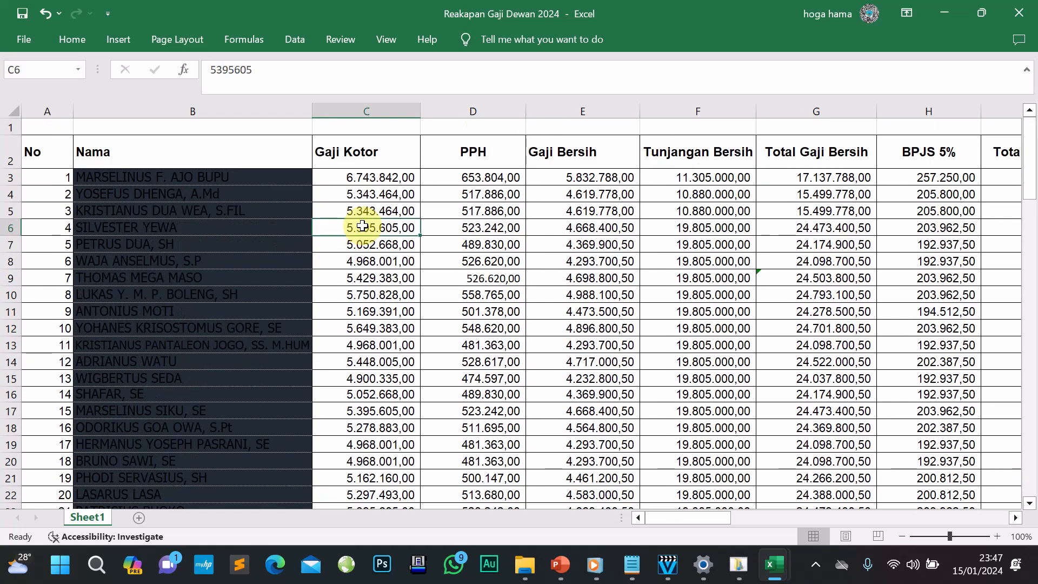
left_click(370, 200)
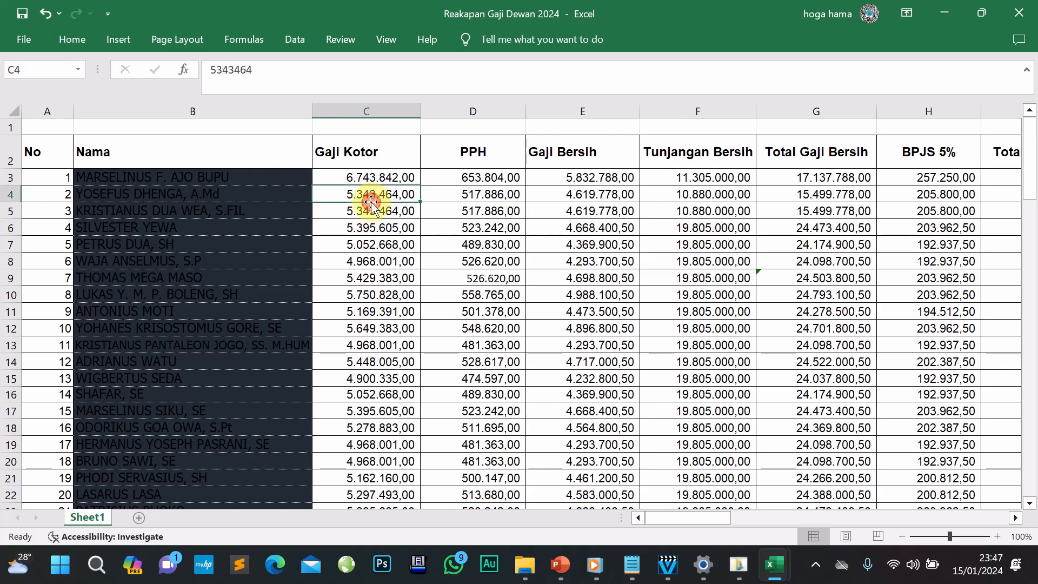
key("Right")
key("Right")
key("Right")
key("Right")
key("Right")
key("Right")
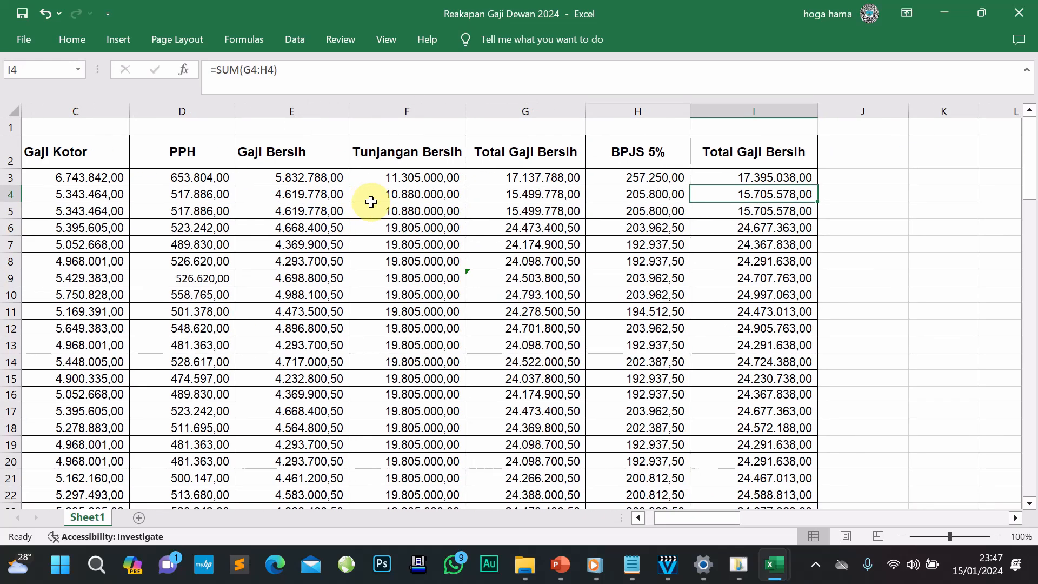
key("Left")
key("Down")
key("Down")
key("Down")
key("Down")
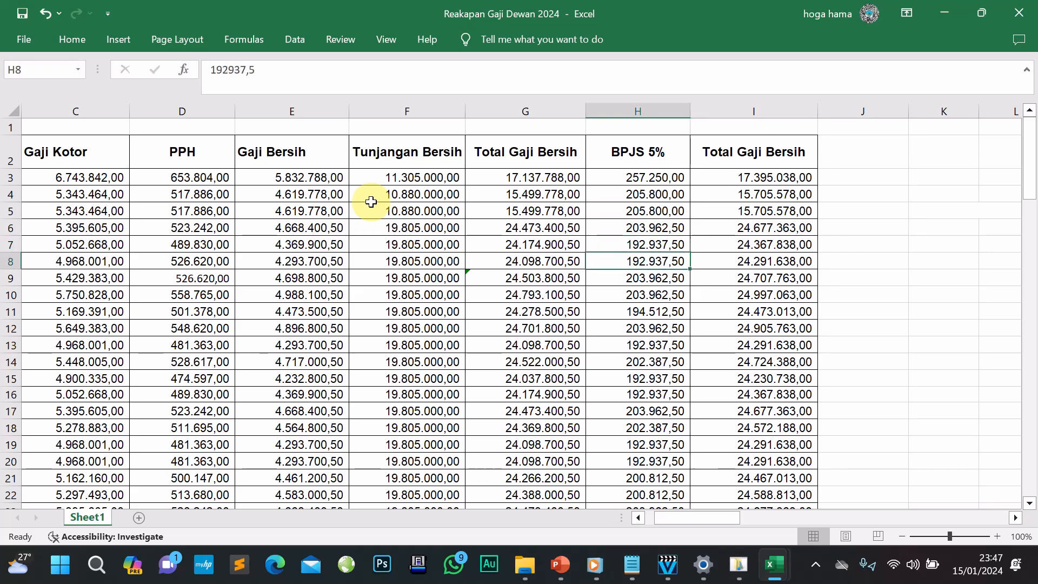
key("Left")
key("Left")
key("Left")
key("Left")
key("Left")
key("Left")
key("Left")
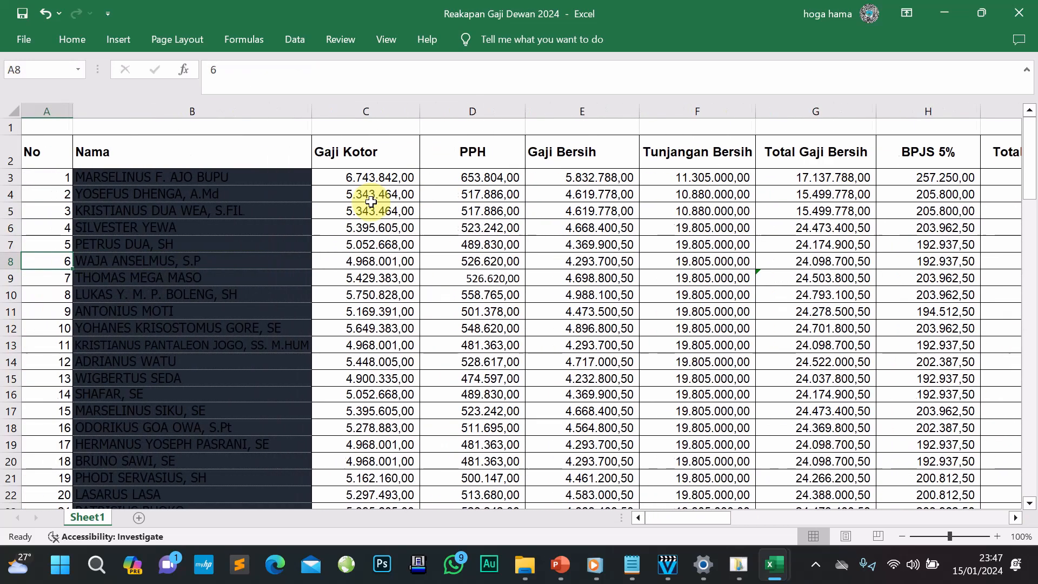
Review the council members' salary rows down to the JUMLAH row of the recap
left_click(540, 293)
left_click(565, 391)
scroll(566, 391, "down", 3)
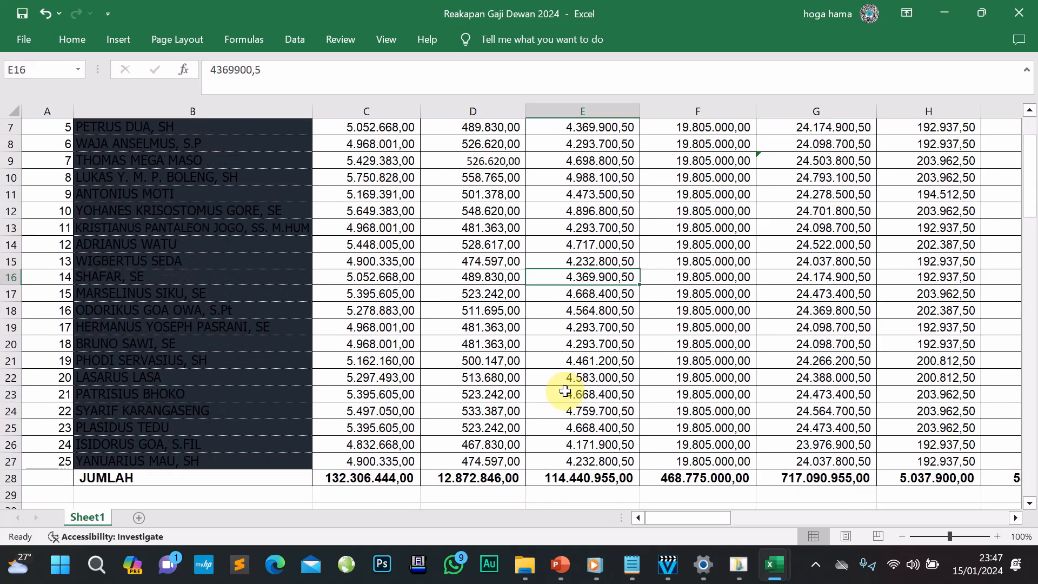
scroll(565, 391, "up", 2)
scroll(565, 391, "down", 1)
scroll(563, 312, "up", 2)
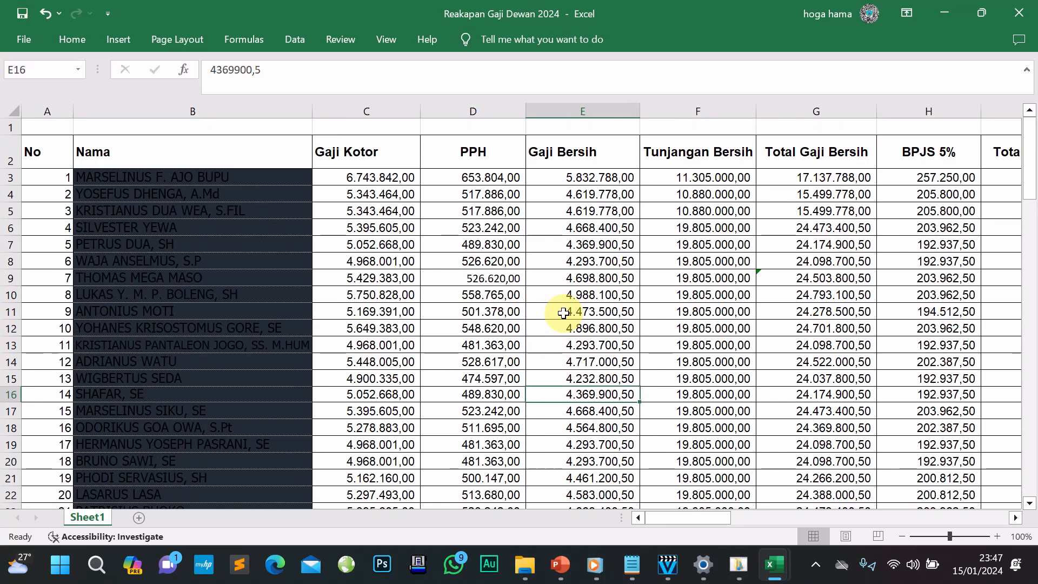
Switch to the SPP gaji Dewan 2024 workbook and examine its Kode Rekening and Uraian entries
mouse_move(774, 570)
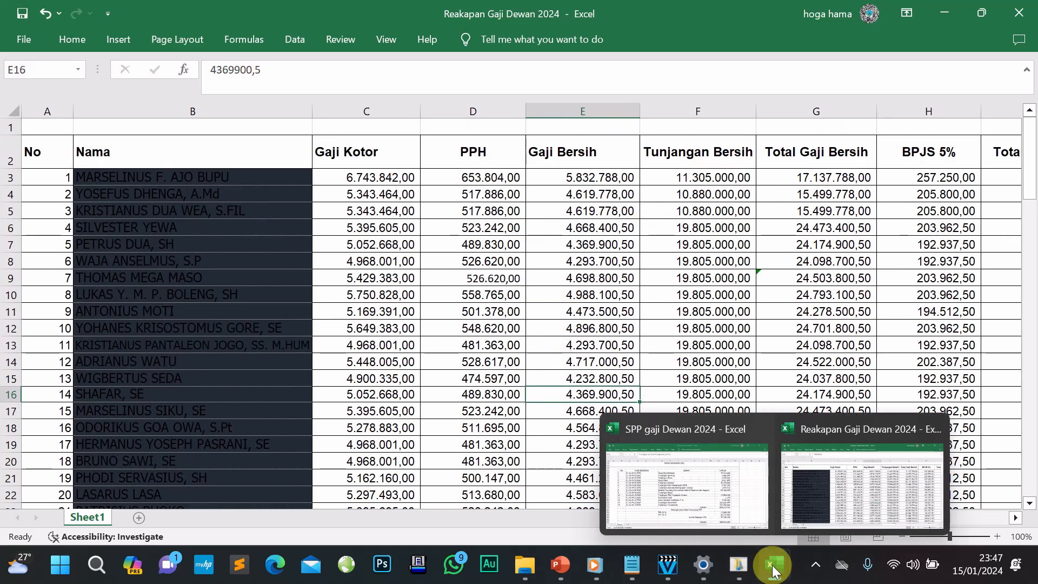
left_click(695, 502)
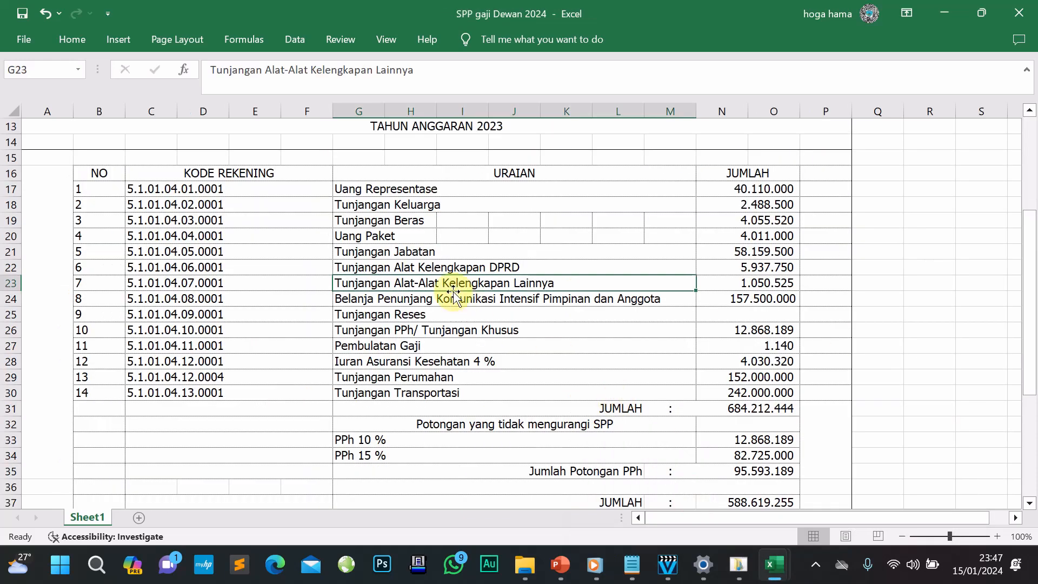
left_click(214, 250)
scroll(214, 250, "up", 3)
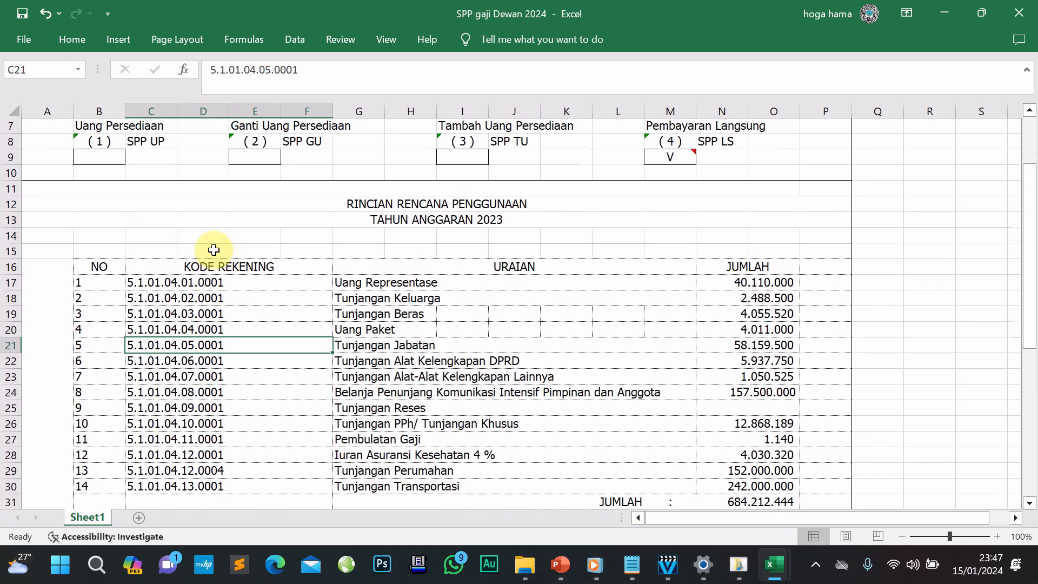
scroll(214, 250, "down", 2)
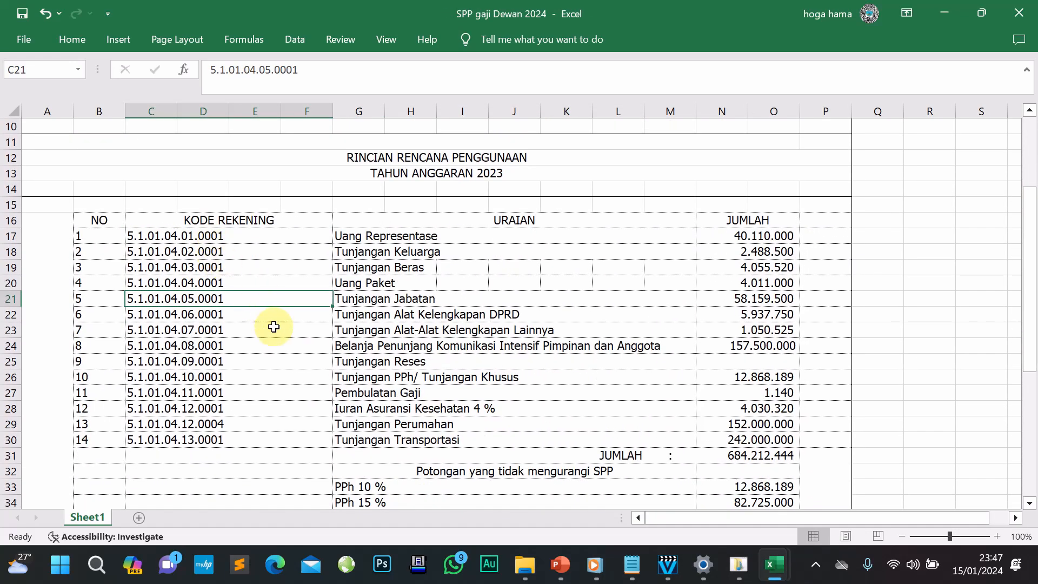
left_click(424, 339)
left_click(466, 208)
left_click(467, 243)
left_click(483, 269)
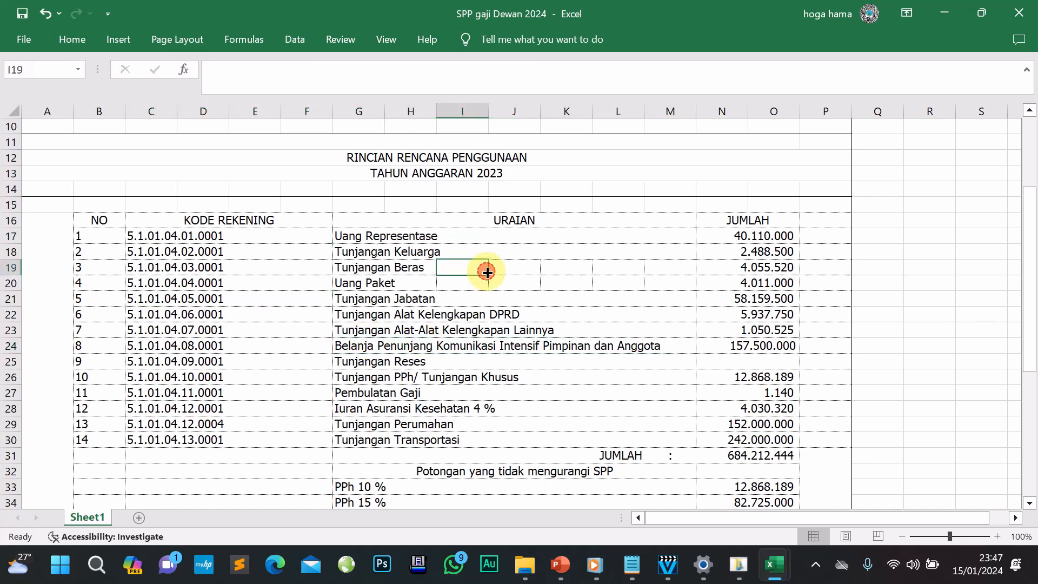
Select all 14 account lines with their amounts in B17:O30 to review the SPP breakdown
left_click(81, 238)
left_click_drag(81, 238, 752, 441)
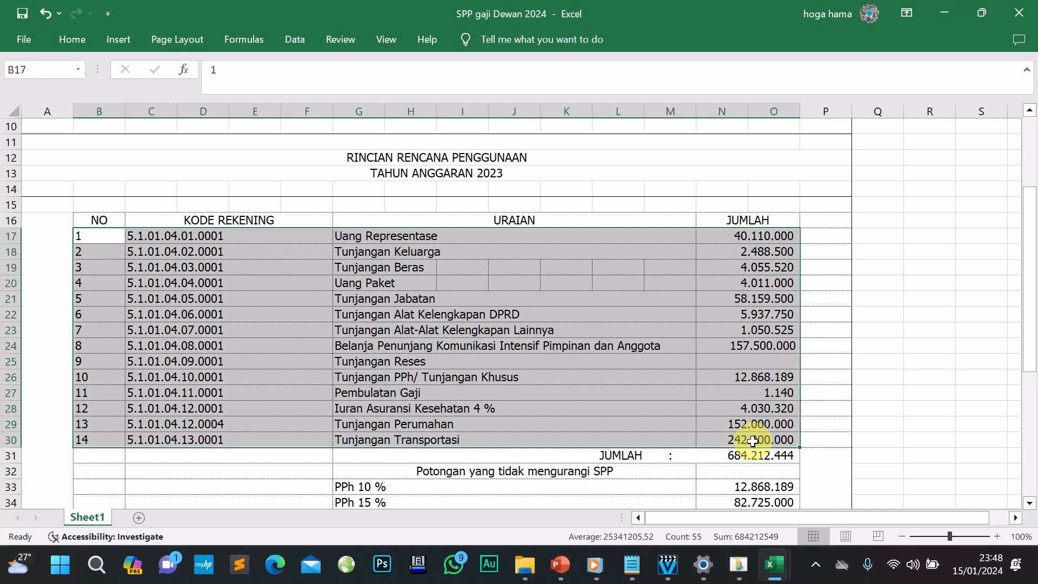
left_click(577, 390)
scroll(577, 387, "down", 2)
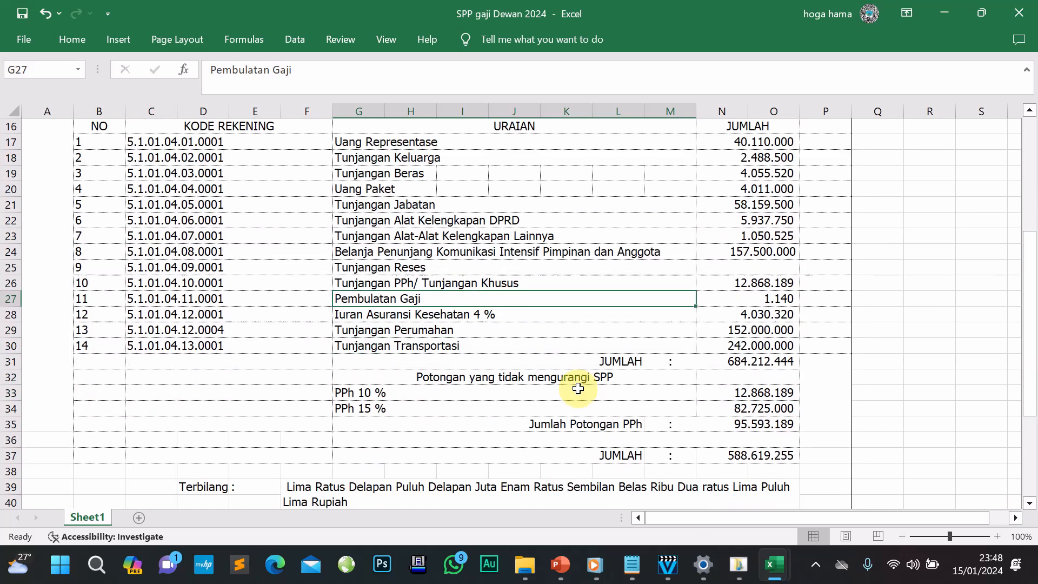
Examine the JUMLAH total and the PPh 10 % and PPh 15 % deductions that do not reduce the SPP
left_click(757, 361)
left_click(760, 394)
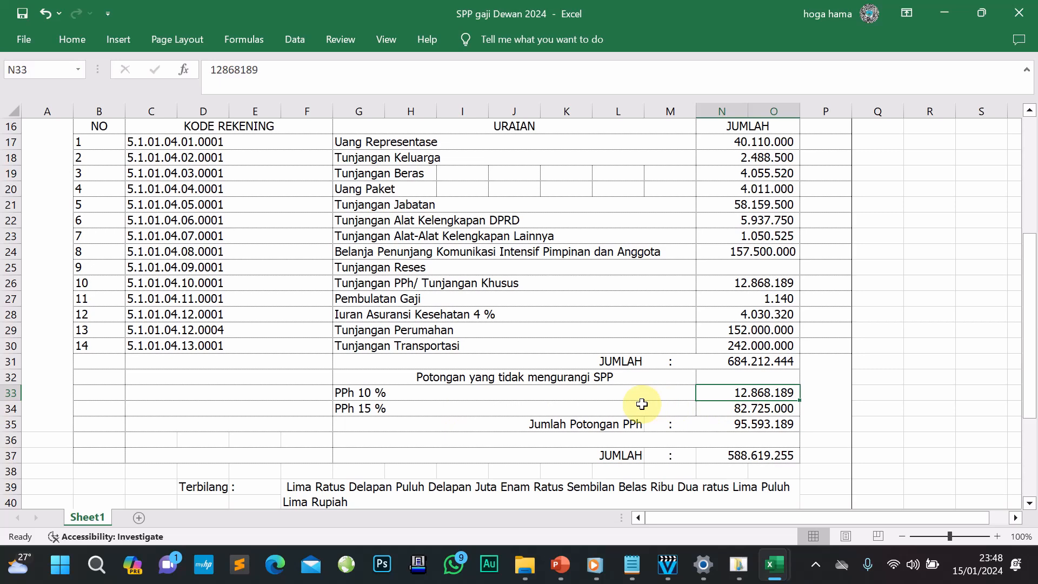
left_click(506, 399)
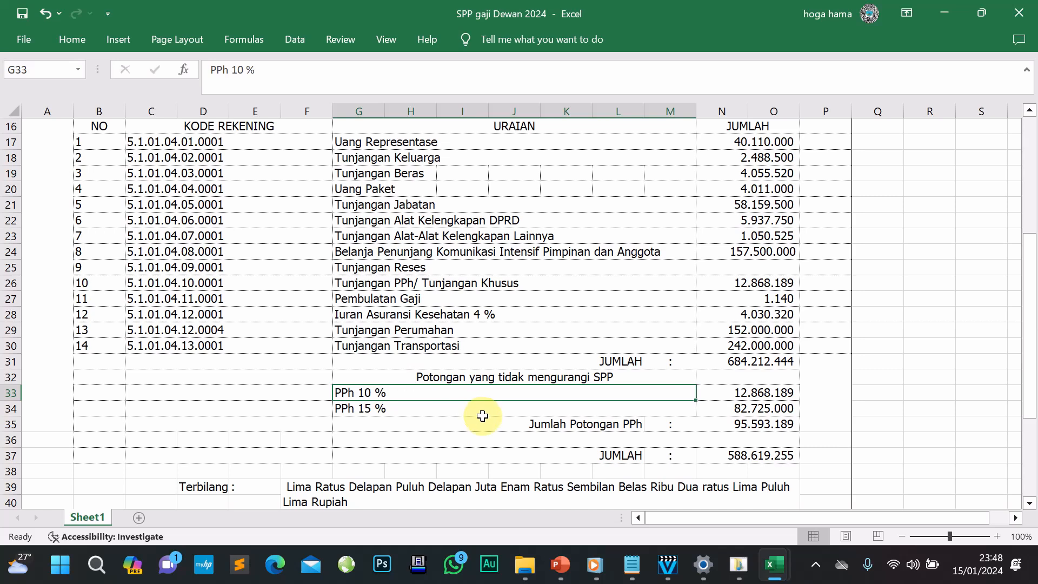
left_click(501, 427)
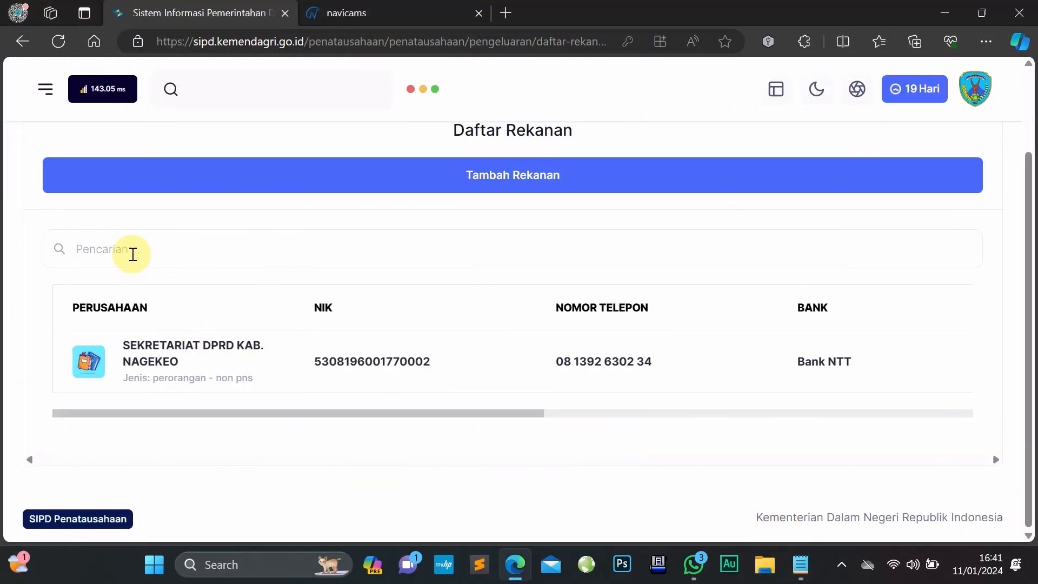
Switch back to SIPD Penatausahaan and open the LS (Langsung) page for creating an SPP under Pengeluaran
left_click(39, 90)
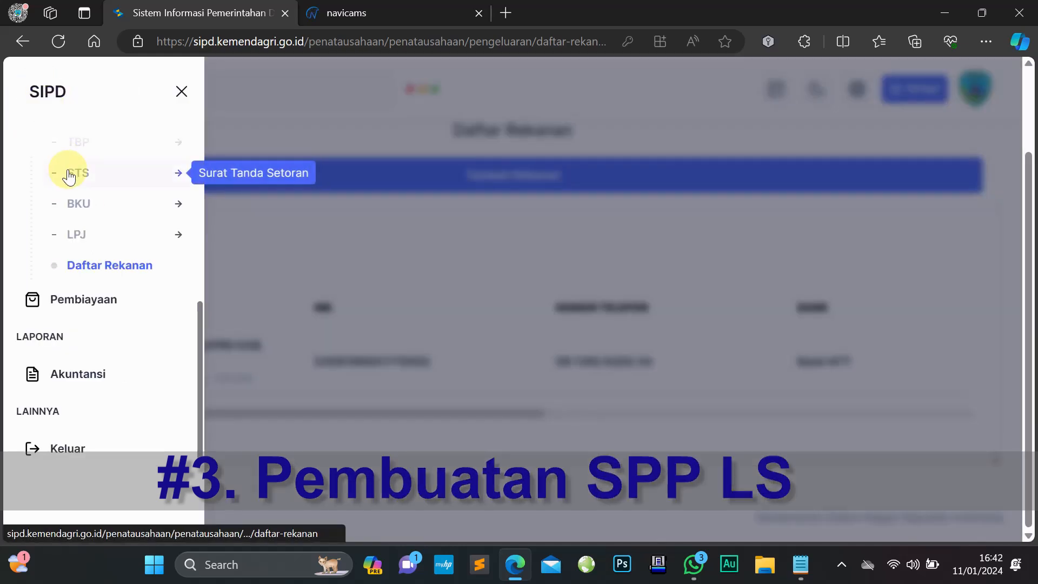
scroll(68, 174, "up", 4)
scroll(69, 176, "up", 2)
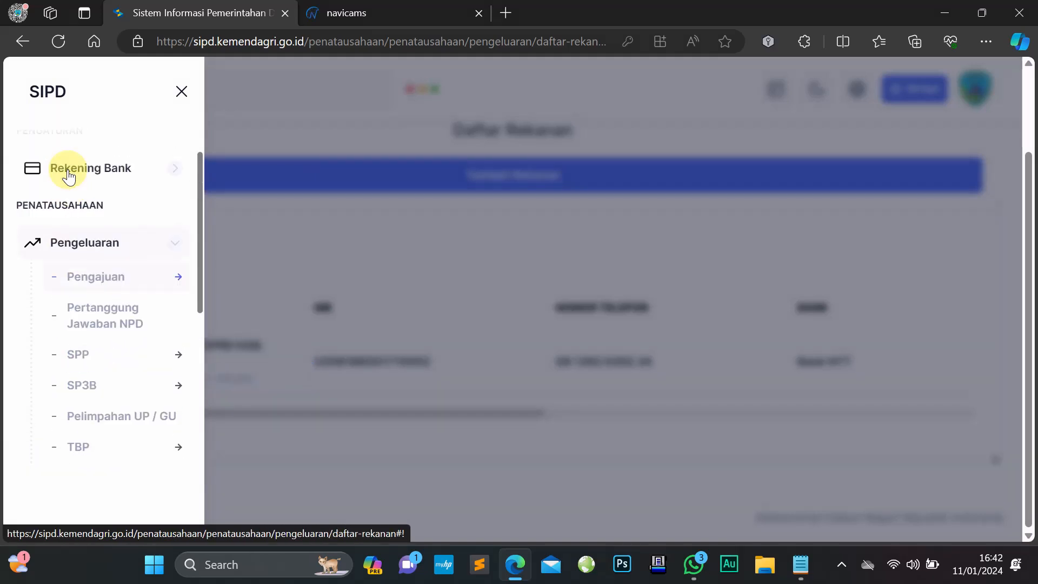
left_click(142, 357)
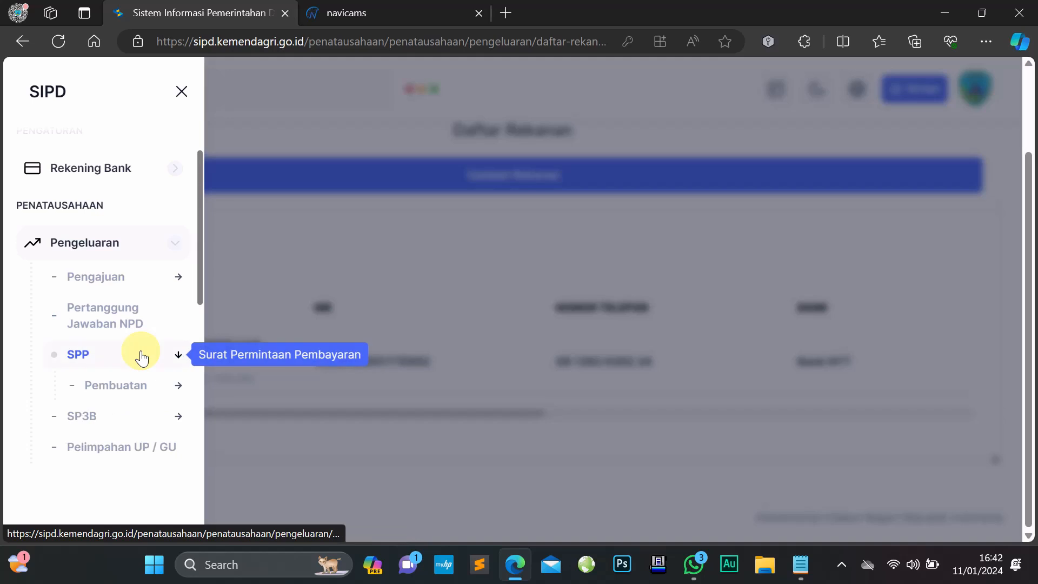
scroll(139, 355, "down", 1)
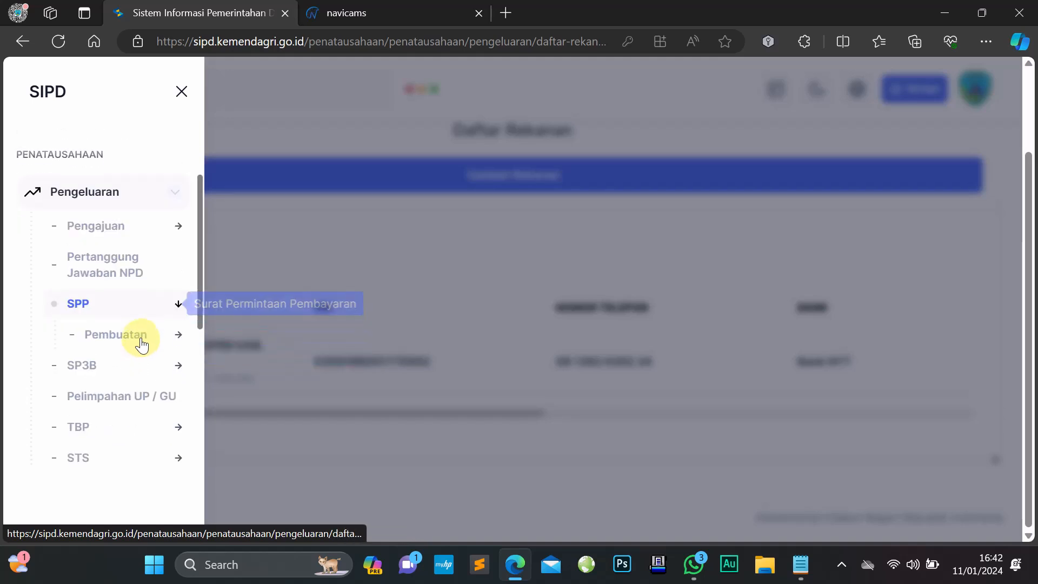
left_click(142, 344)
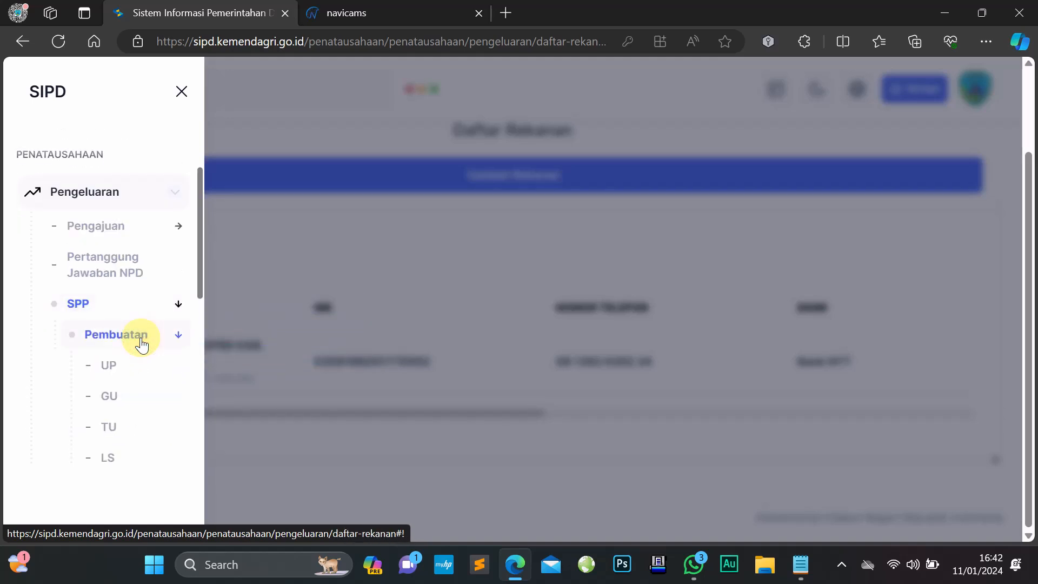
scroll(141, 345, "down", 1)
scroll(139, 343, "down", 1)
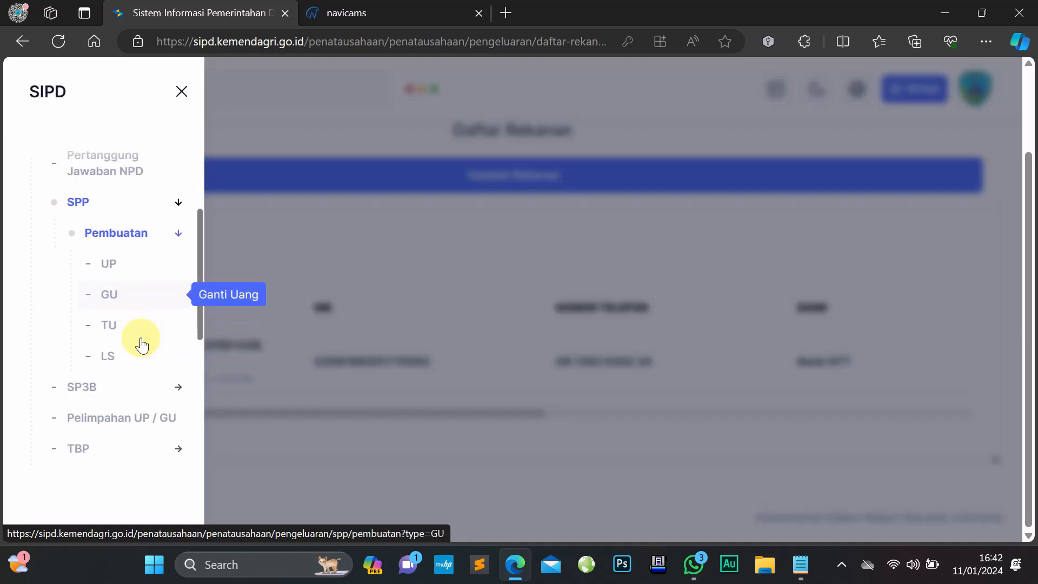
left_click(108, 357)
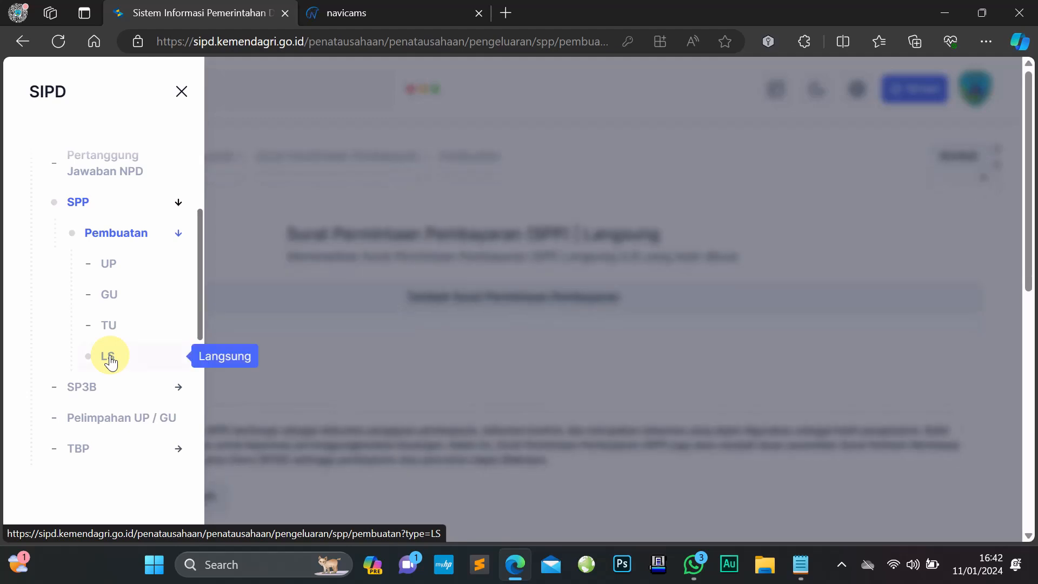
left_click(288, 372)
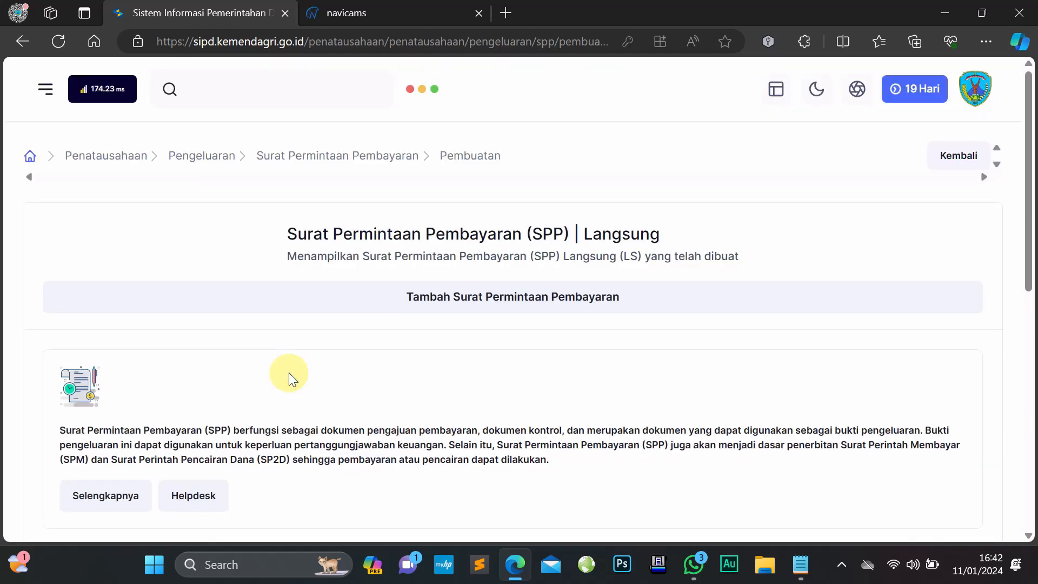
Add a new Surat Permintaan Pembayaran of type SPP LS (Barang & Jasa) and look over its Informasi fields
scroll(289, 372, "down", 3)
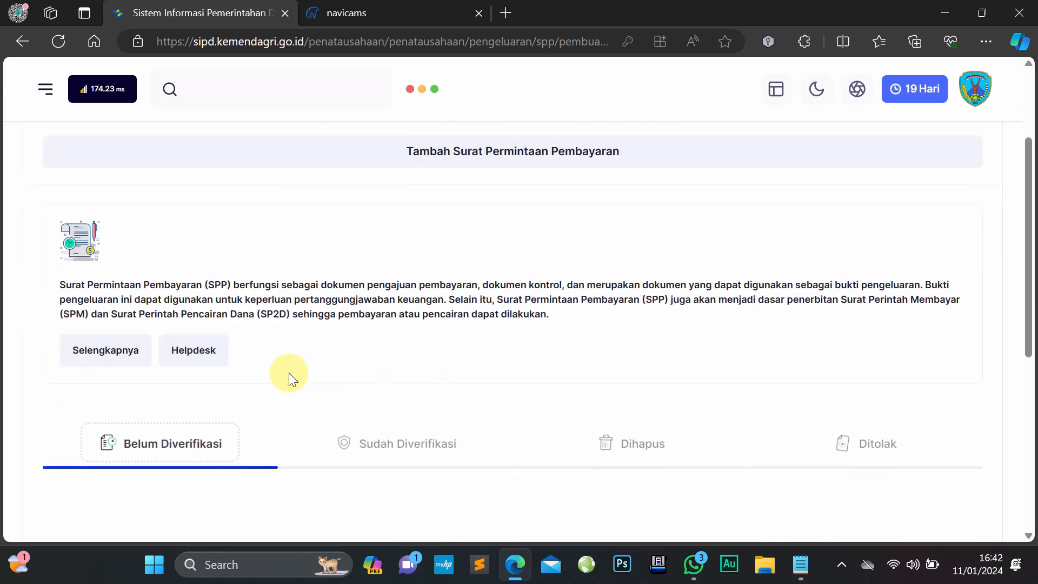
scroll(289, 372, "up", 1)
scroll(290, 373, "up", 1)
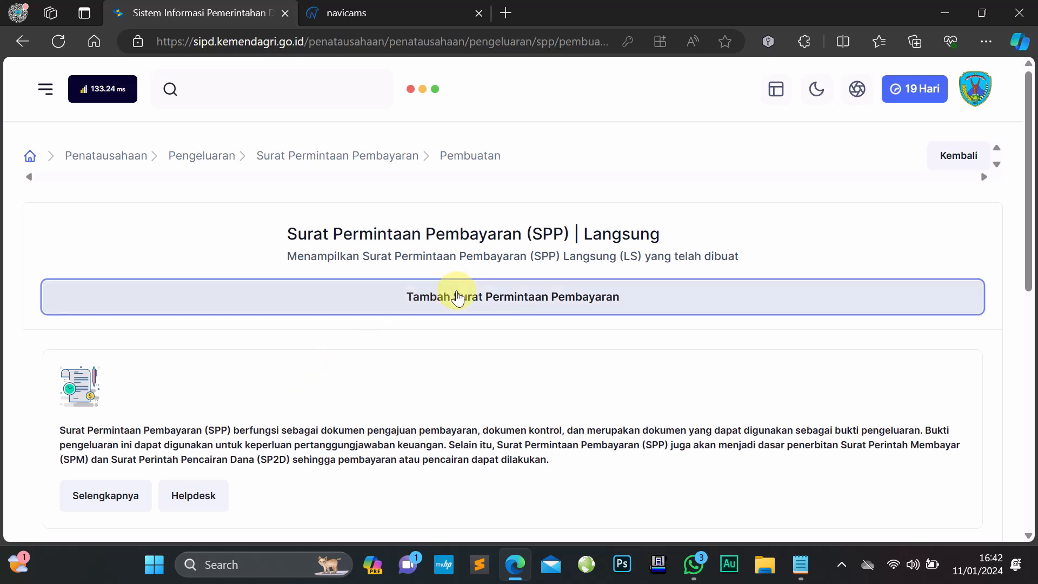
left_click(530, 297)
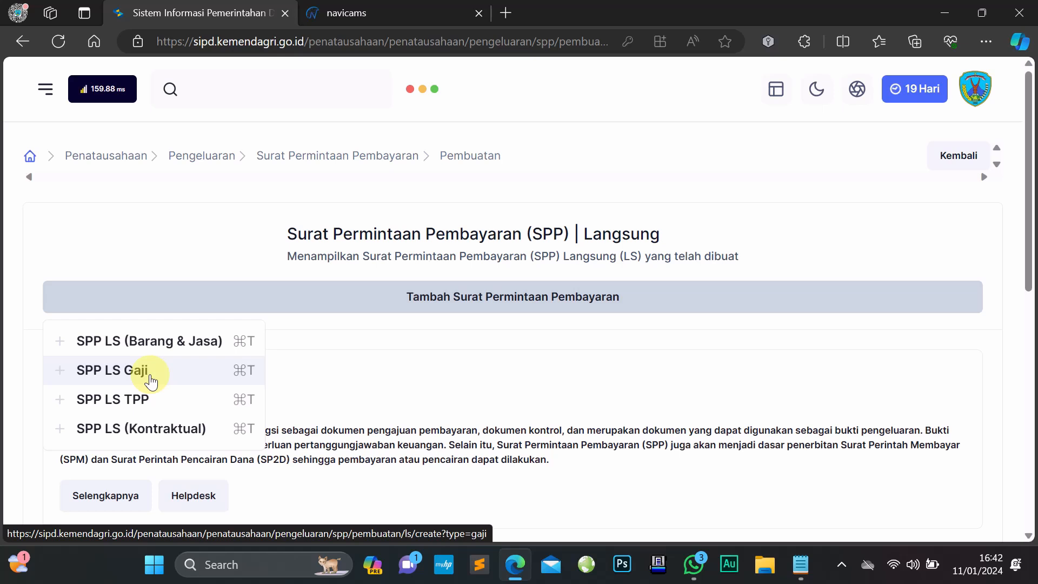
left_click(169, 341)
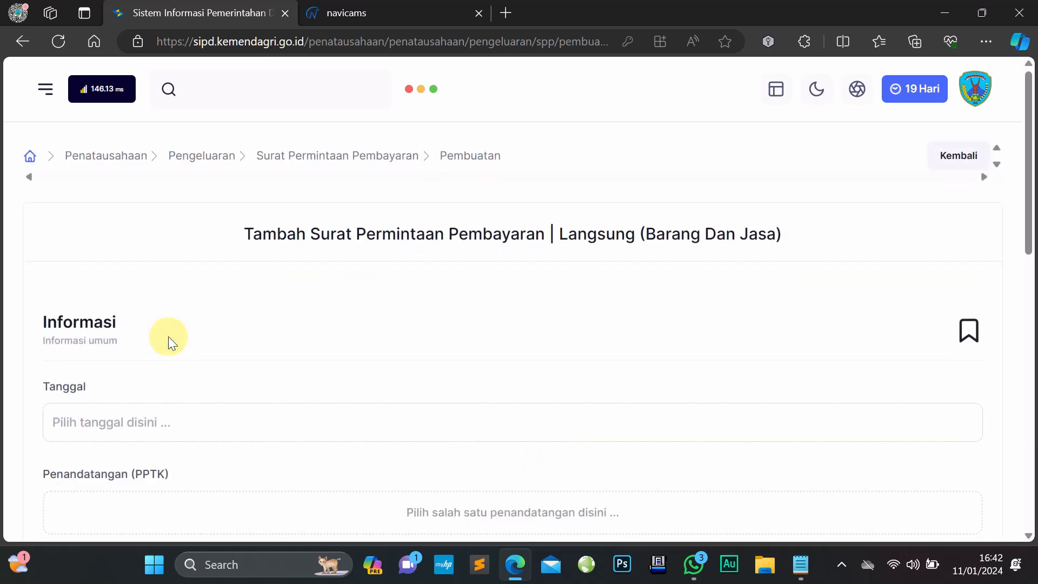
scroll(168, 336, "down", 3)
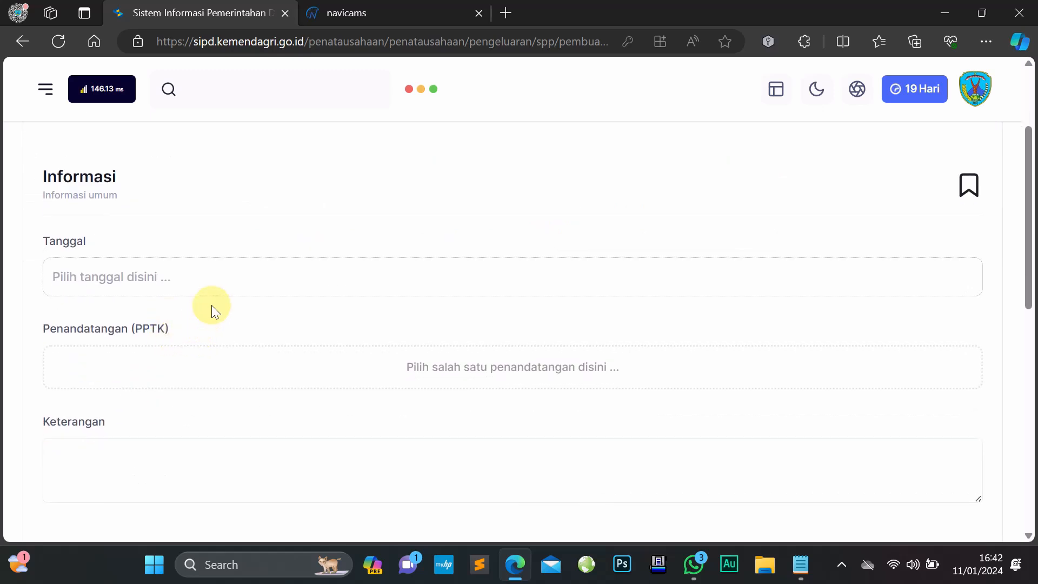
scroll(211, 311, "up", 3)
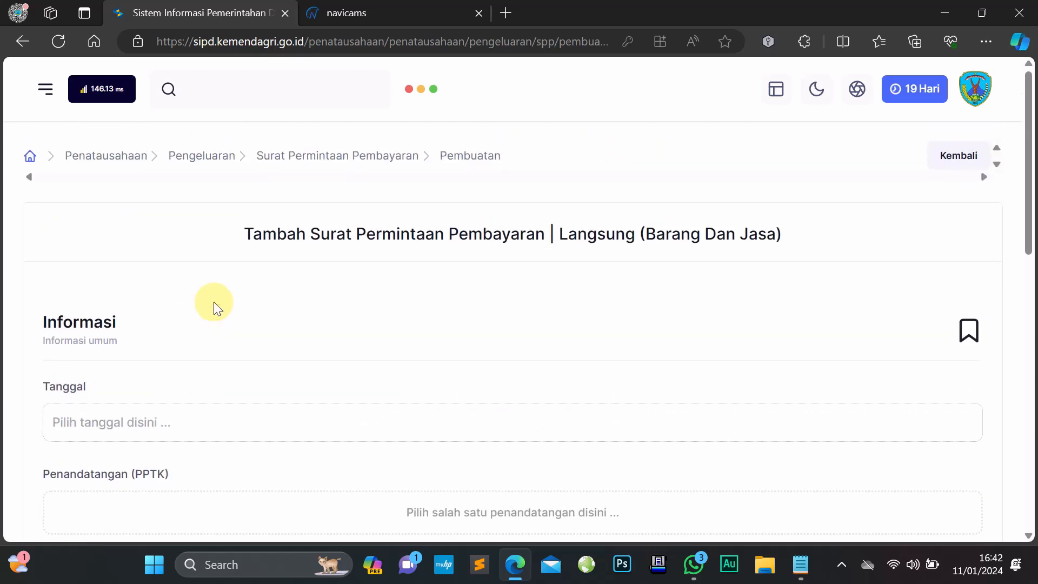
scroll(216, 311, "down", 3)
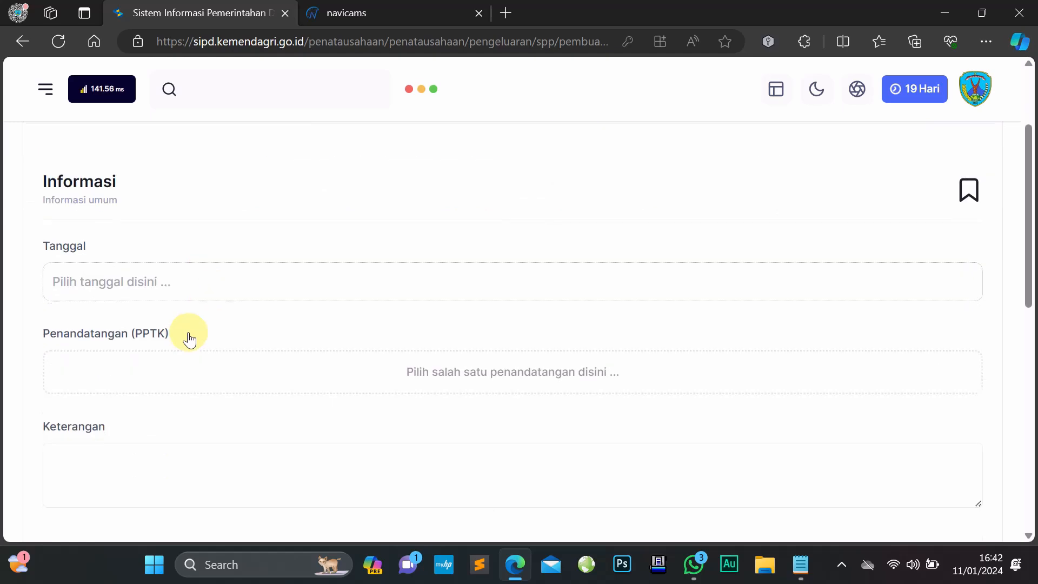
left_click(169, 273)
left_click(202, 400)
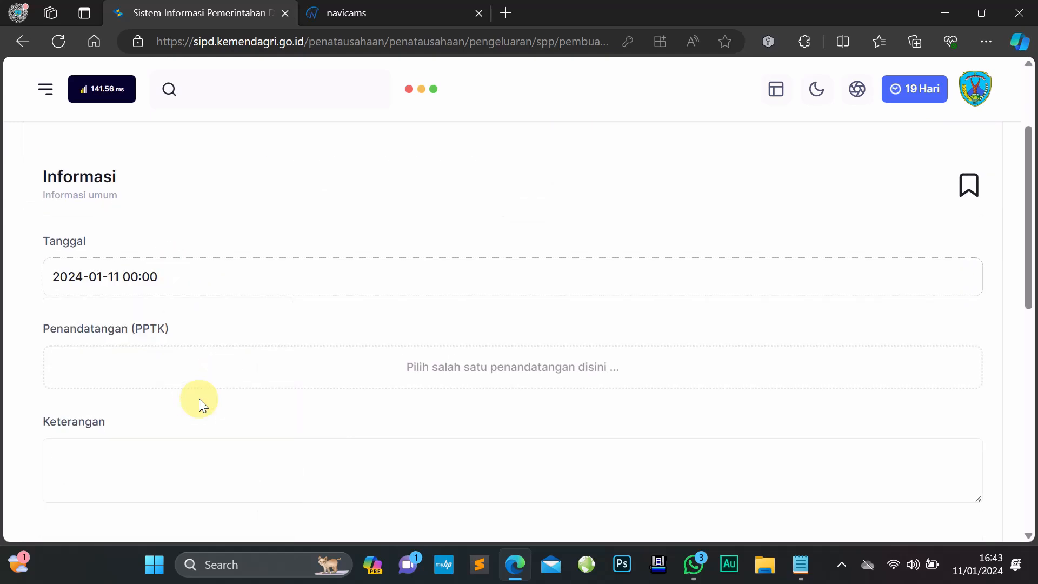
Choose the listed PPTK employee as Penandatangan (PPTK) of the payment request
scroll(199, 398, "down", 2)
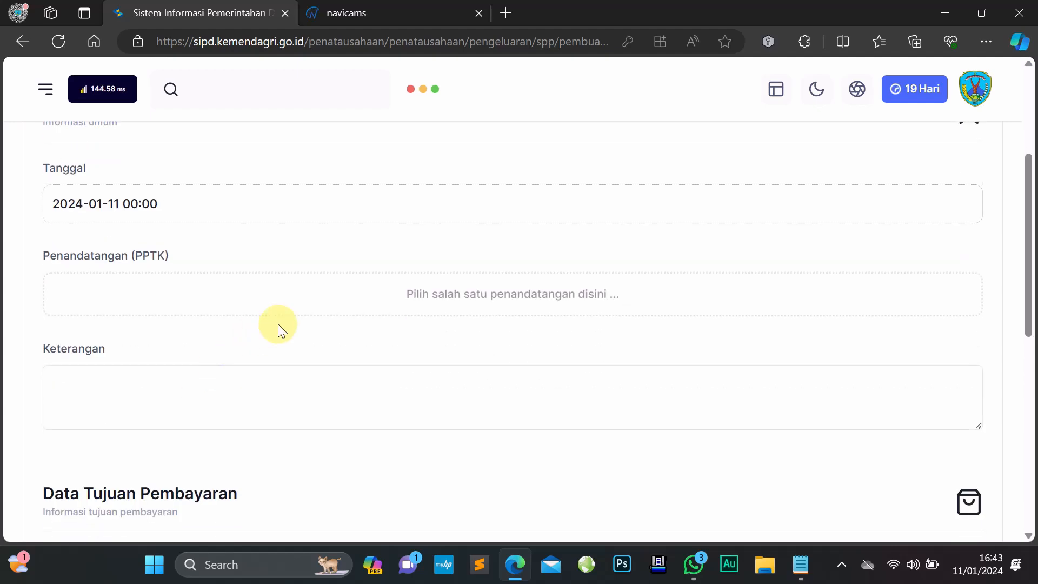
left_click(338, 292)
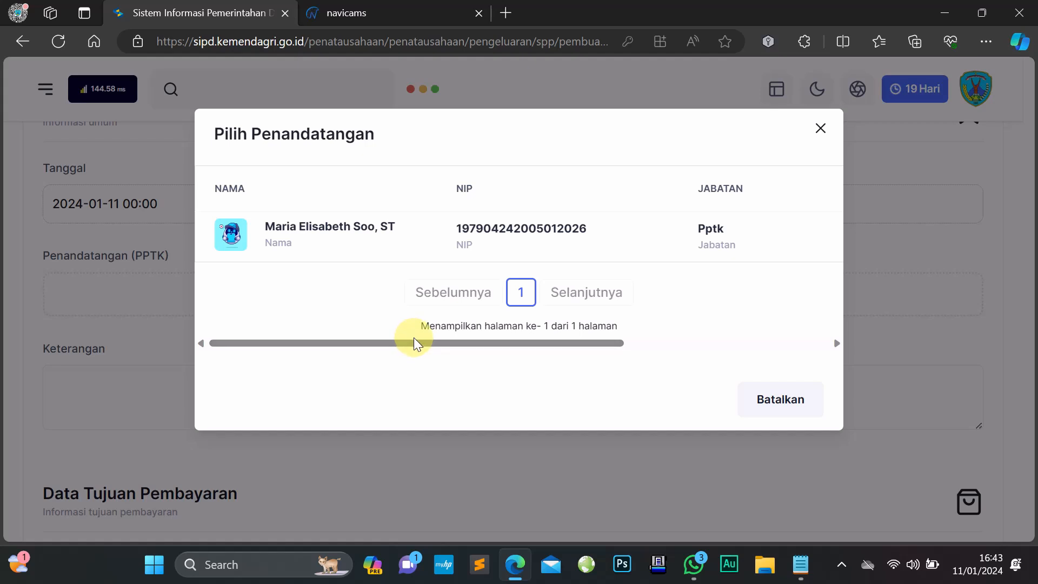
left_click_drag(414, 339, 648, 298)
left_click(674, 241)
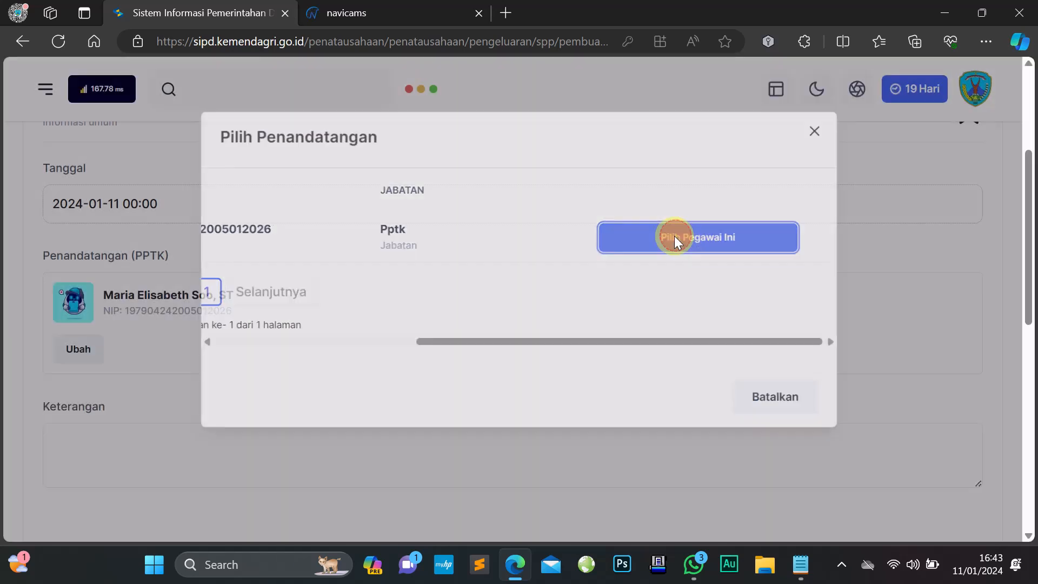
Enter the Keterangan "PEMBAYARAN GAJI DAN TUNJANGAN ANGGOTA DPRD KAB. NAGEKEO - BULAN JANUARI TA.2024"
scroll(190, 284, "down", 3)
left_click(192, 306)
type("PEMBAYARAN GA")
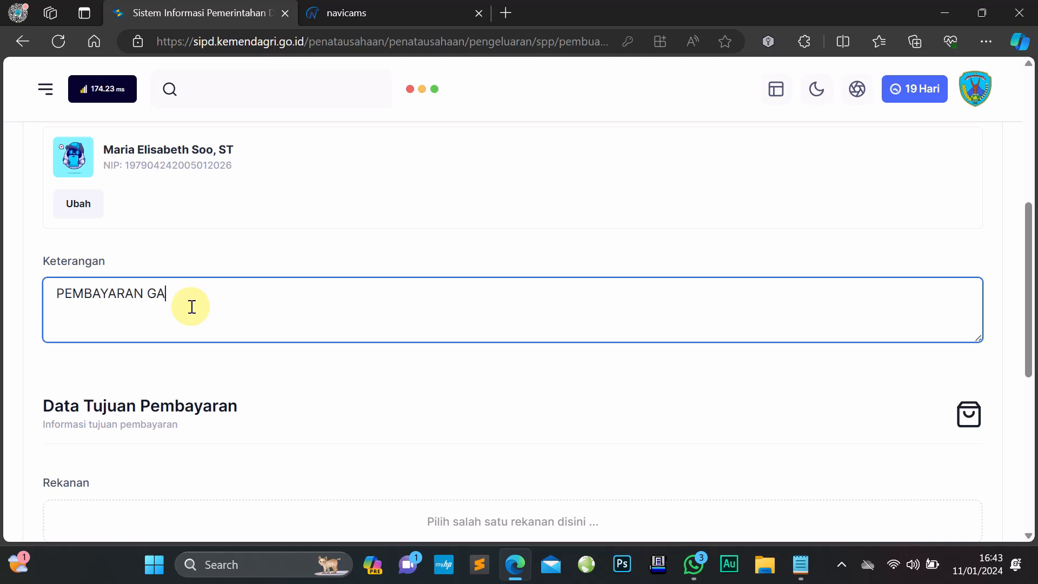
type("JI DAN TUNJANGAN")
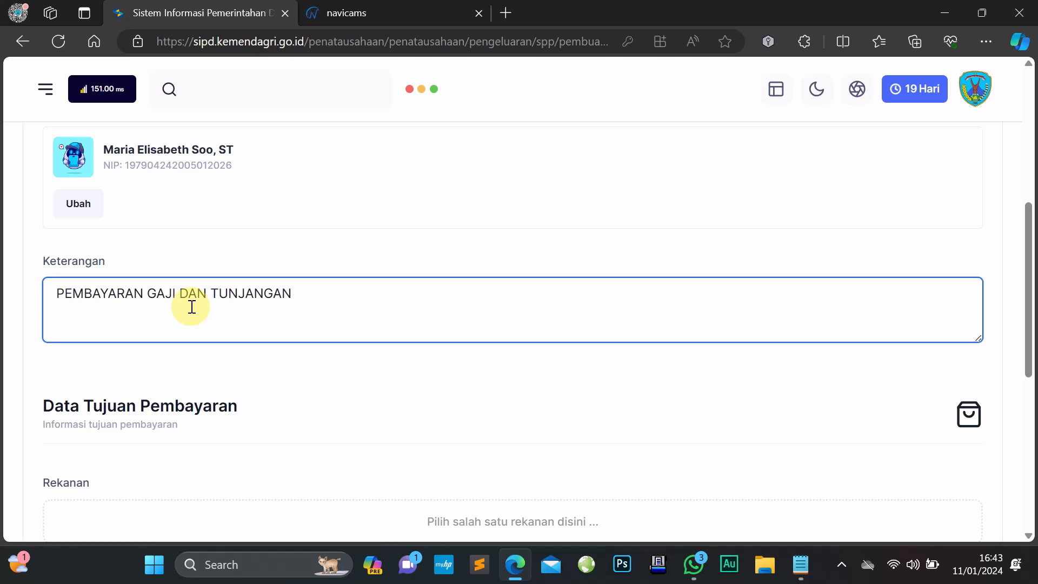
type(" ANGGOTA D")
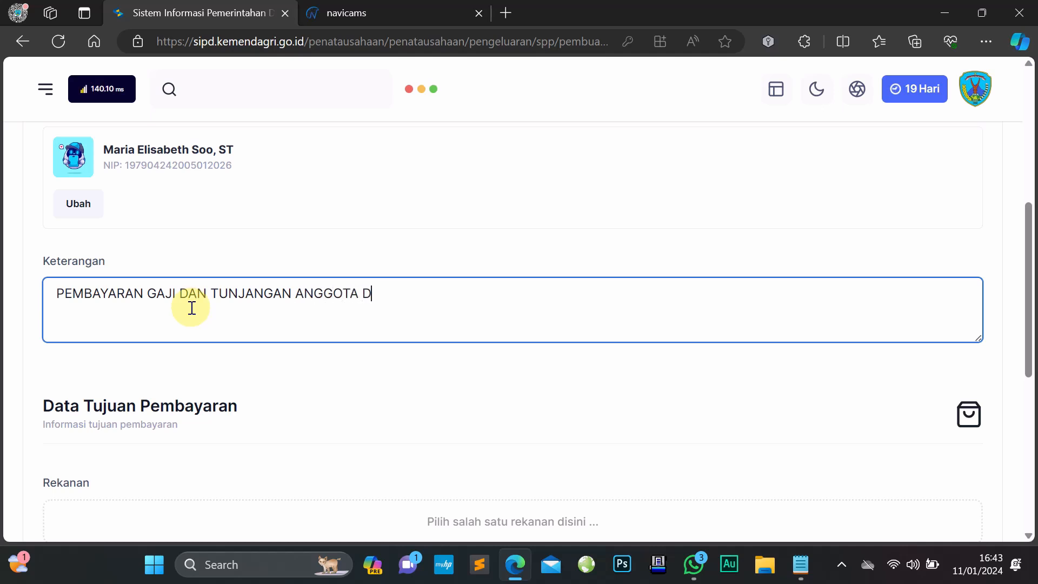
type("PRD KAB. NAGEKEO")
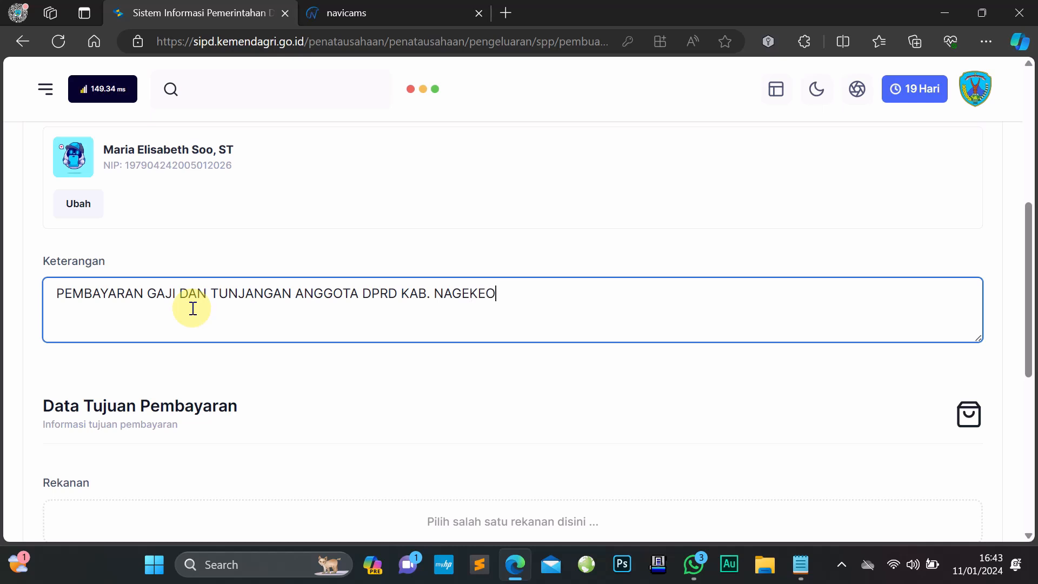
type(" - BULAN JANUARI TA.2024")
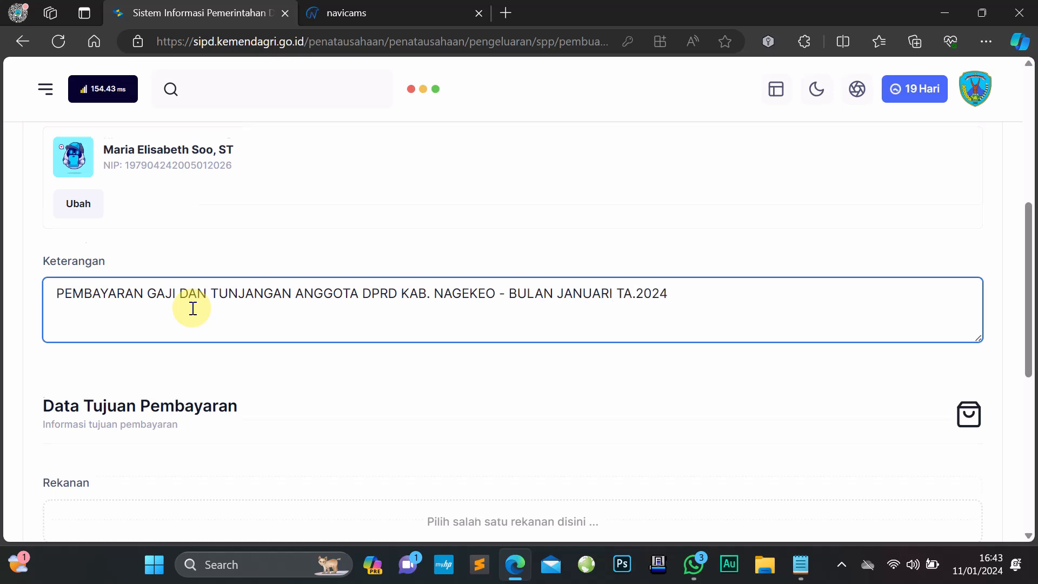
Choose SEKRETARIAT DPRD KAB. NAGEKEO as the Rekanan under Data Tujuan Pembayaran and review its company and bank details
scroll(192, 308, "down", 3)
scroll(192, 308, "down", 3)
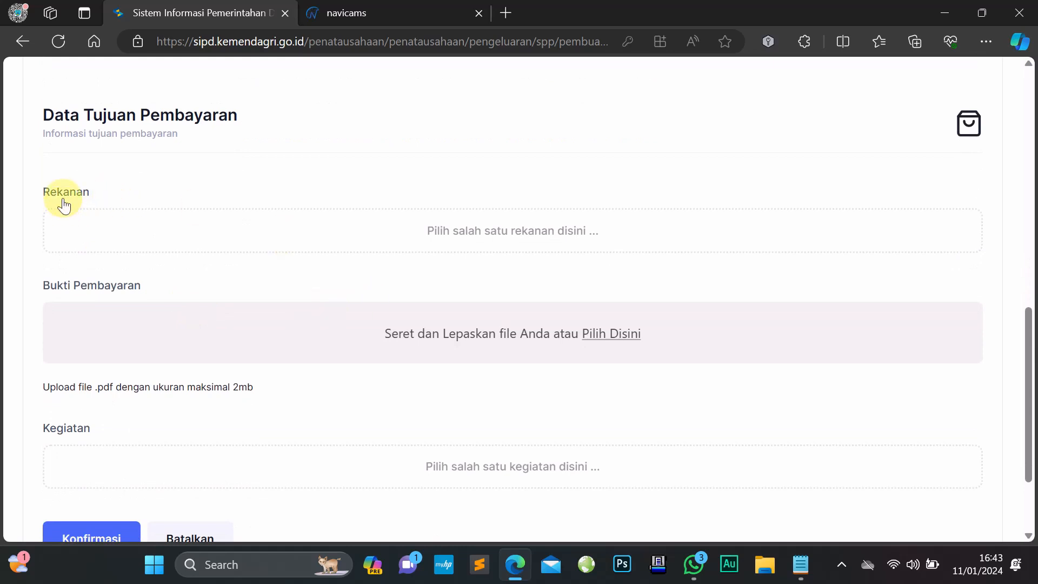
left_click(501, 238)
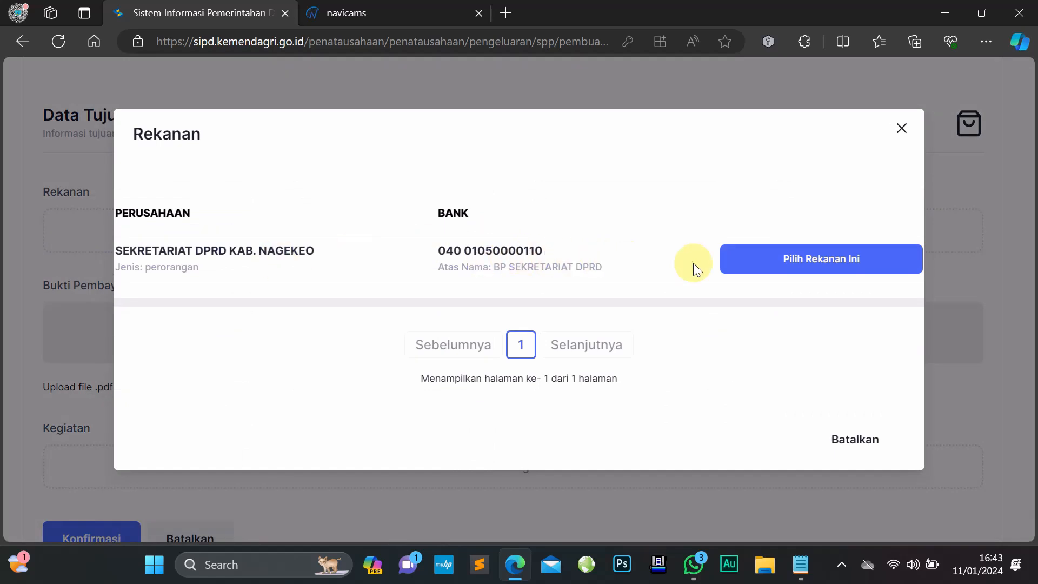
left_click(773, 270)
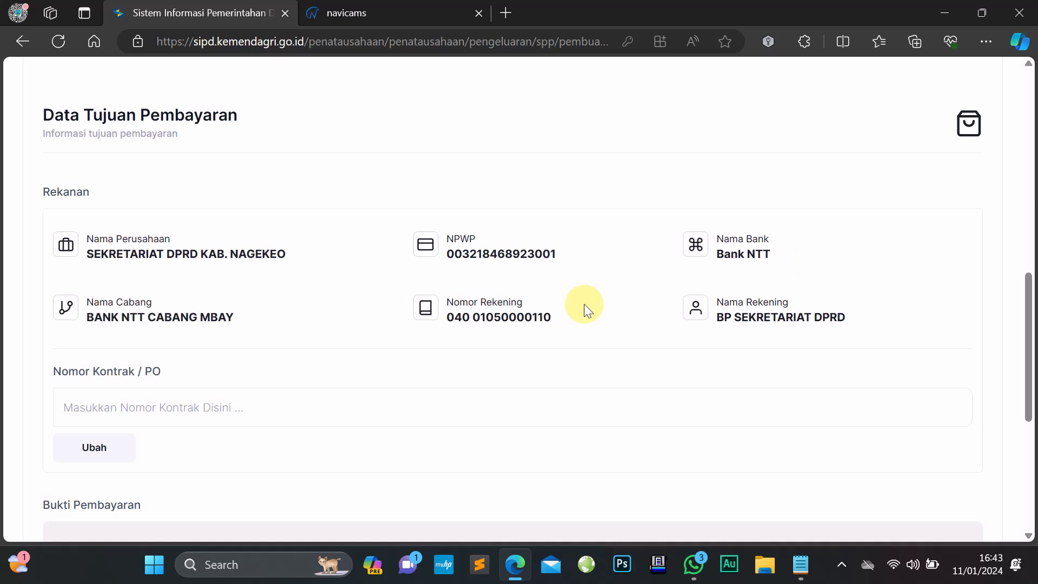
scroll(584, 303, "down", 3)
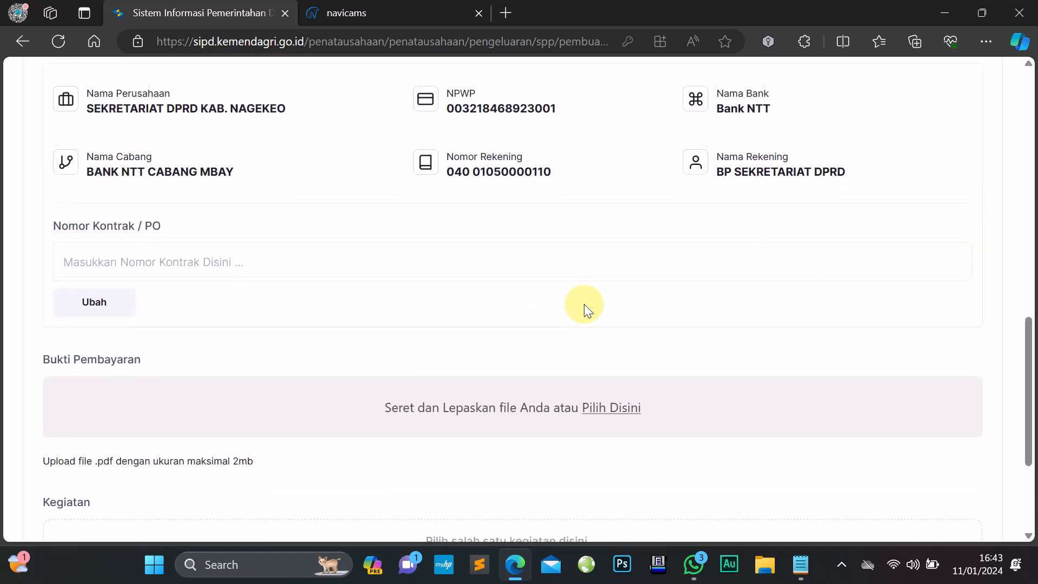
scroll(584, 303, "down", 2)
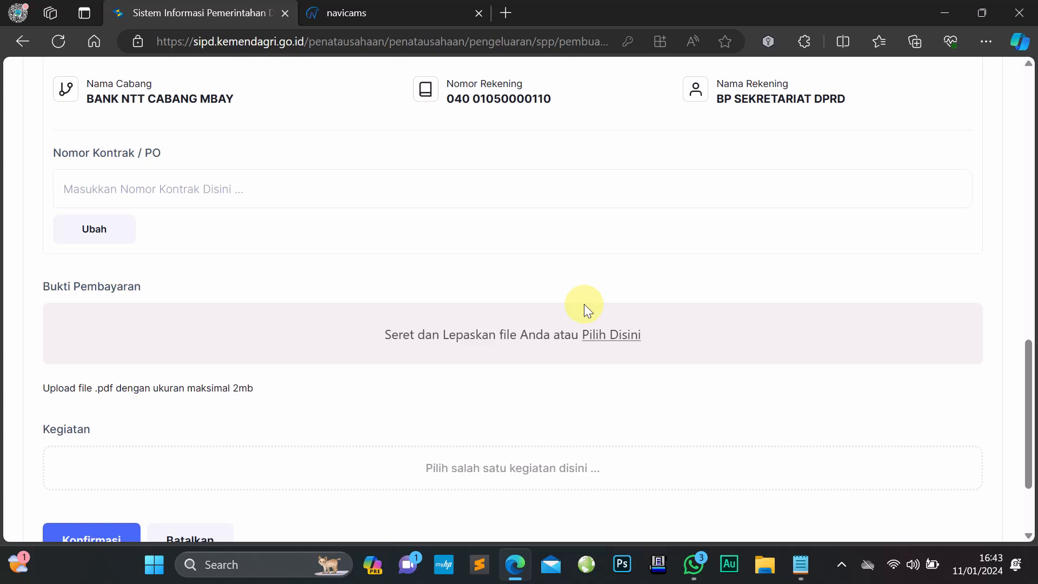
scroll(584, 304, "up", 1)
scroll(584, 304, "up", 2)
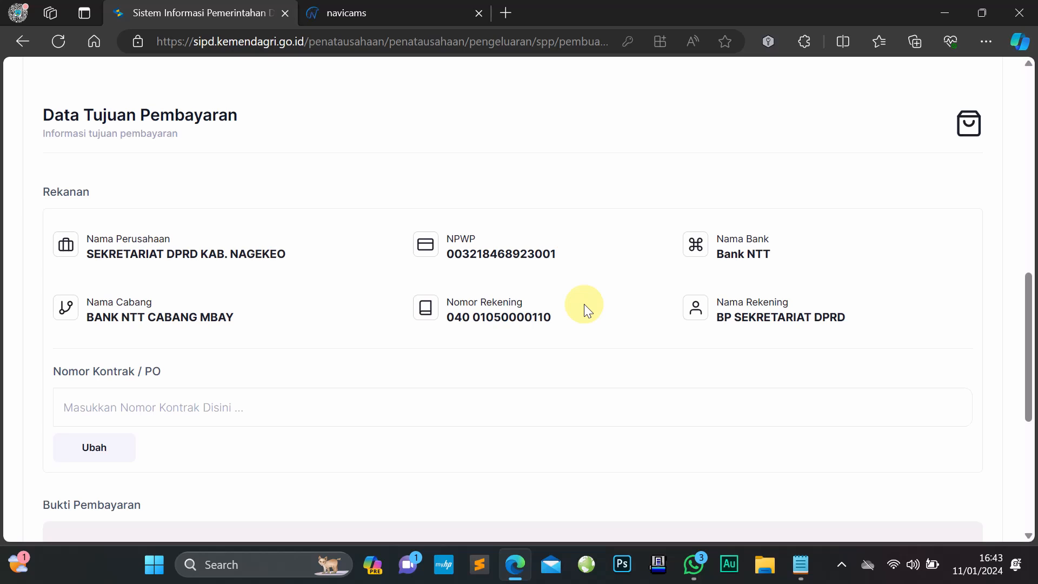
Set the Kegiatan to Layanan Keuangan Dan Kesejahteraan DPRD (4.02.01.2.15) under Sekretariat Dewan Perwakilan Rakyat Daerah
scroll(584, 304, "down", 2)
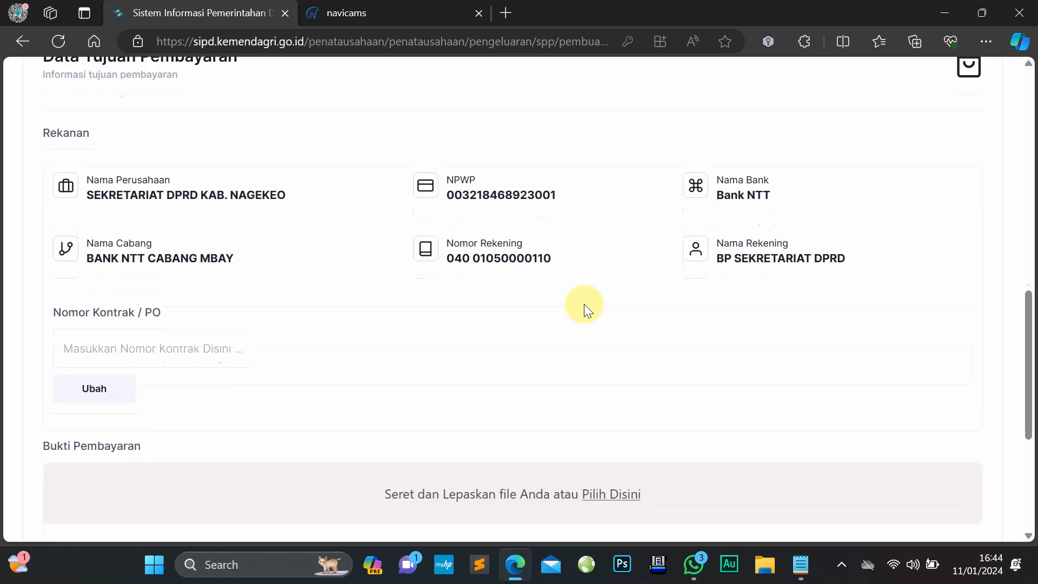
scroll(584, 304, "down", 2)
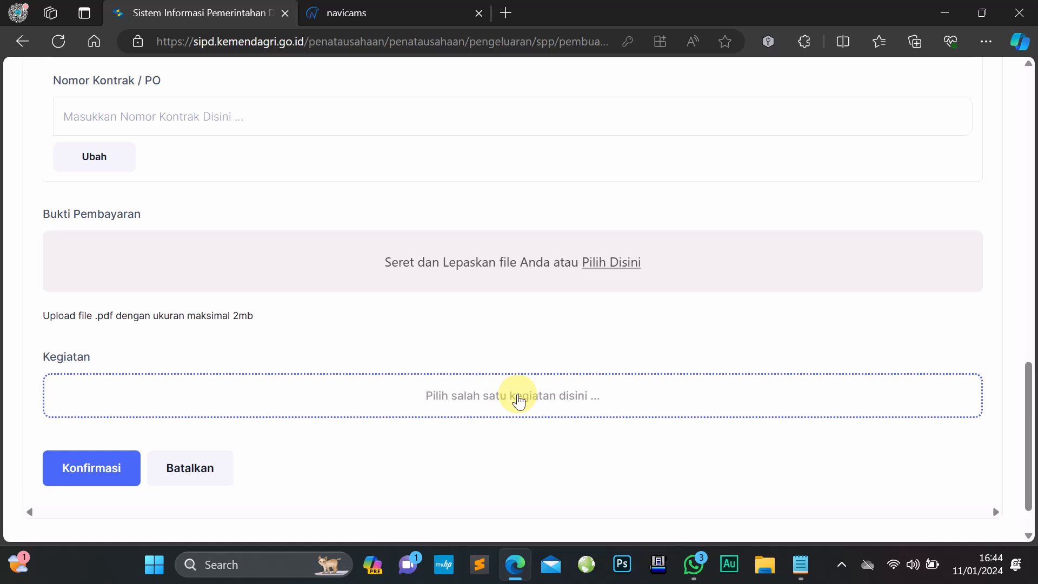
left_click(519, 400)
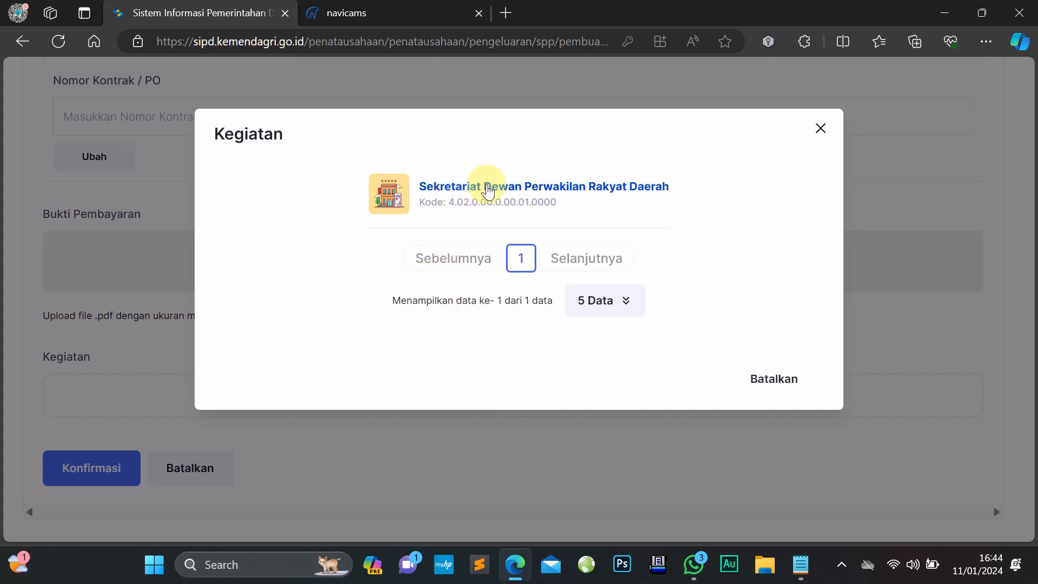
left_click(489, 190)
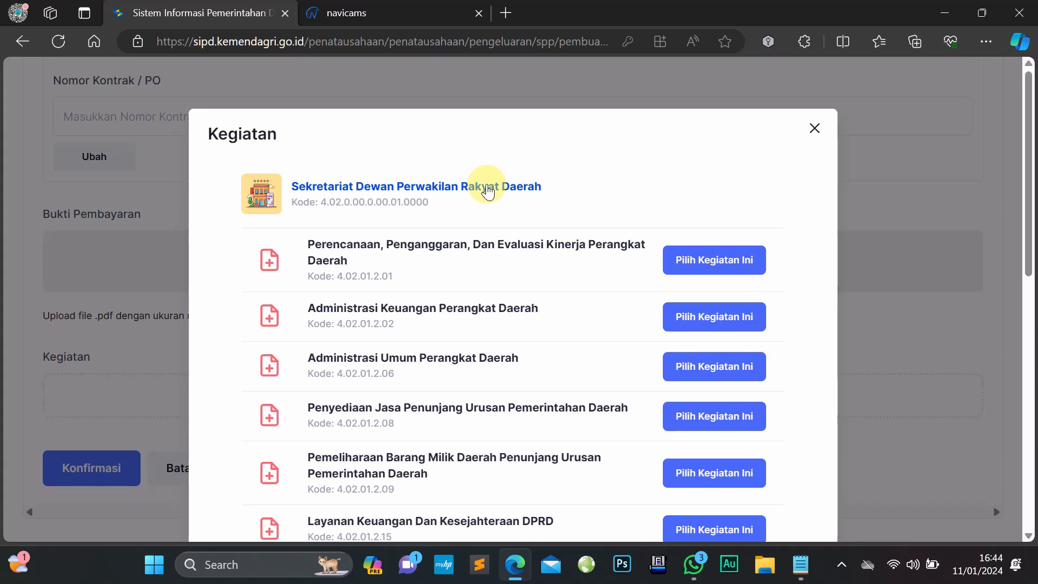
scroll(488, 191, "down", 1)
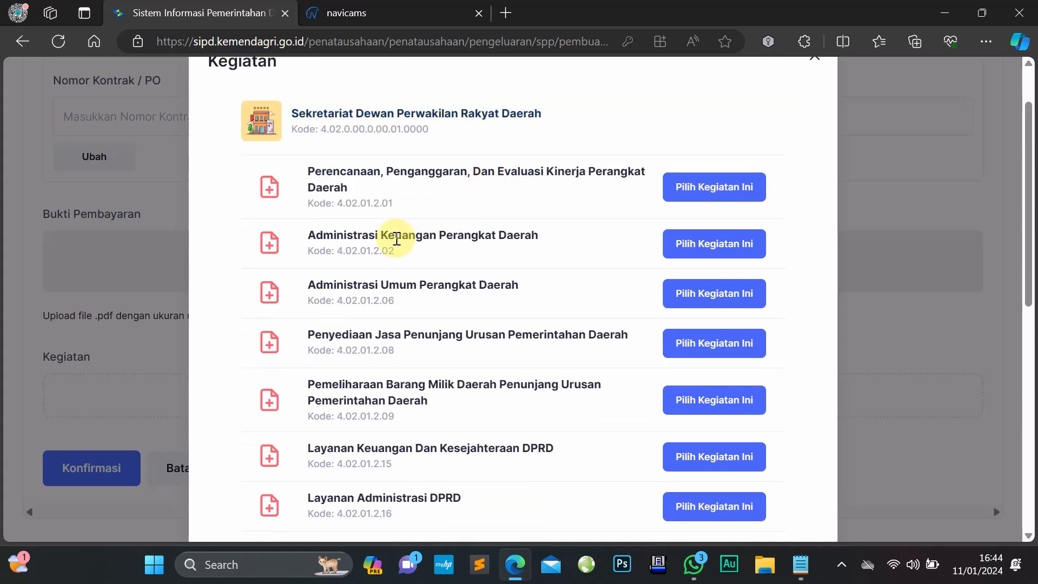
scroll(349, 242, "down", 2)
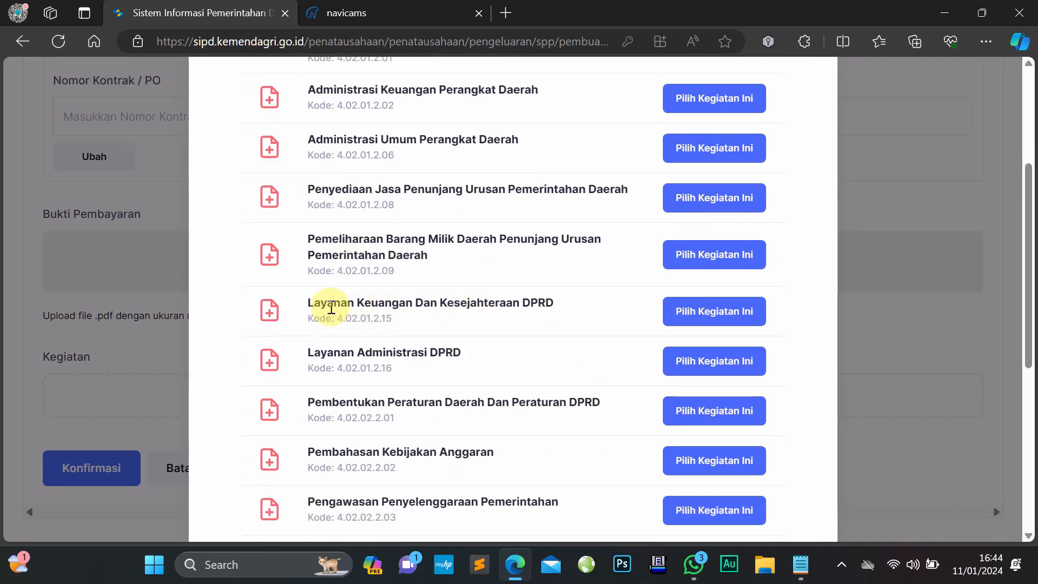
left_click(311, 306)
left_click_drag(312, 306, 590, 300)
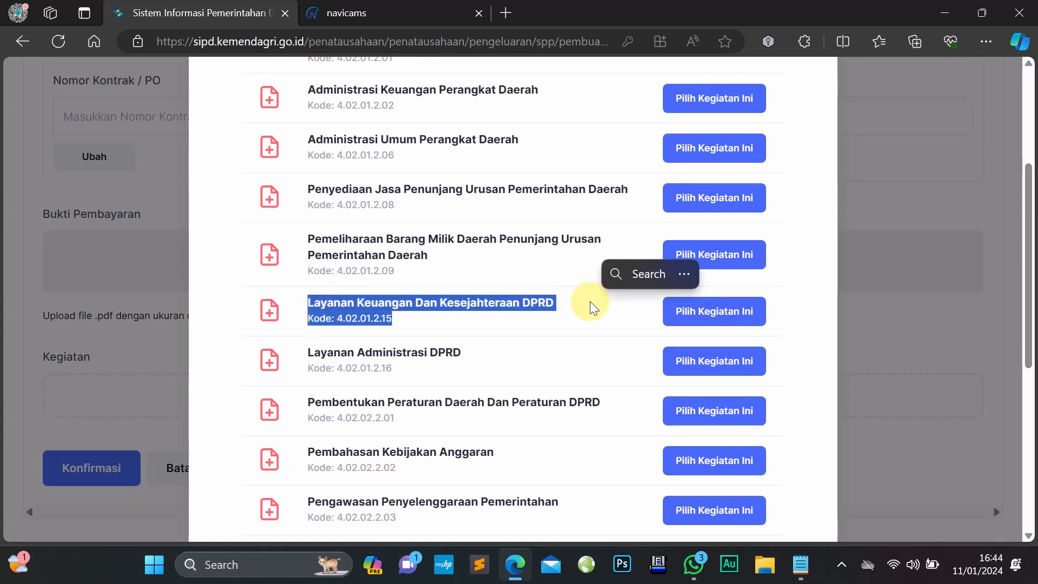
left_click(703, 309)
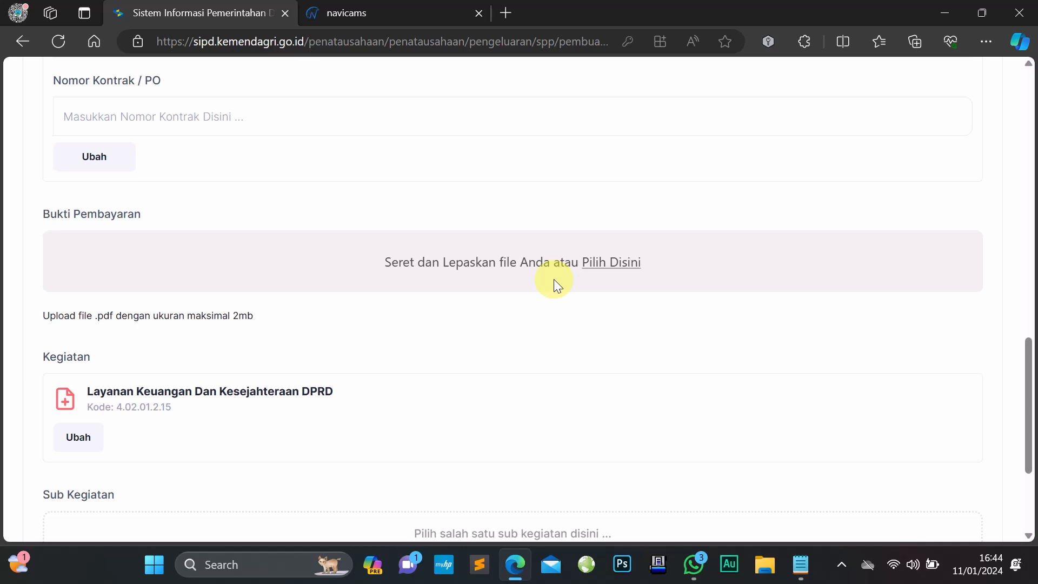
Set the Sub Kegiatan to Penyelenggaraan Administrasi Keuangan DPRD (4.02.01.2.15.0001)
scroll(554, 279, "down", 3)
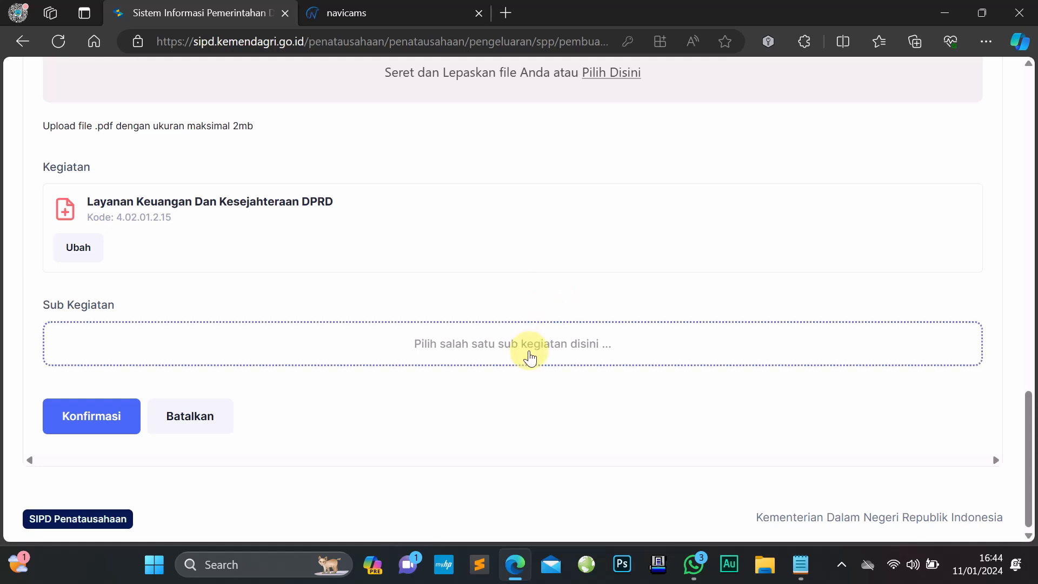
left_click(558, 351)
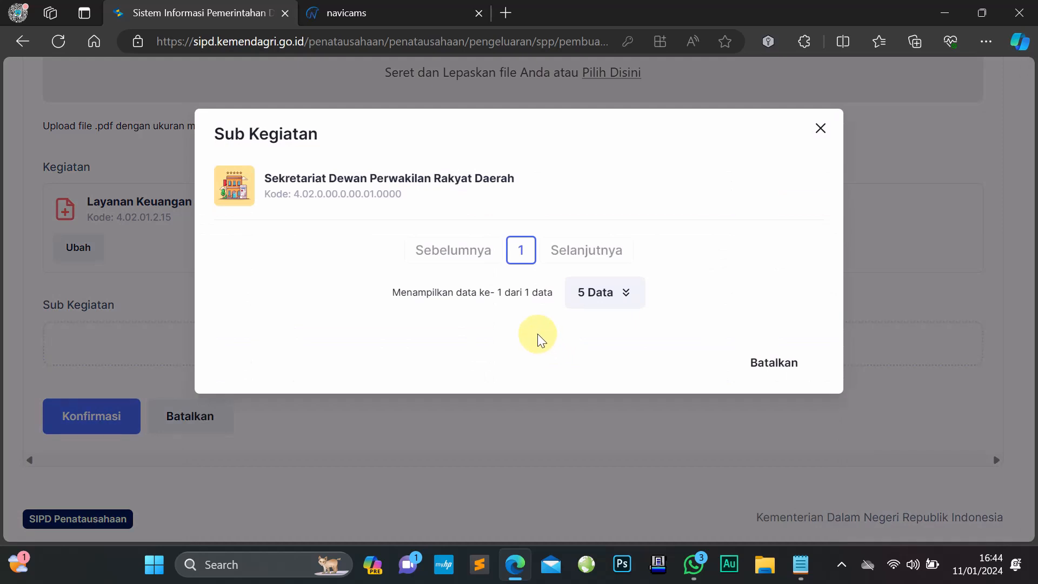
left_click(386, 178)
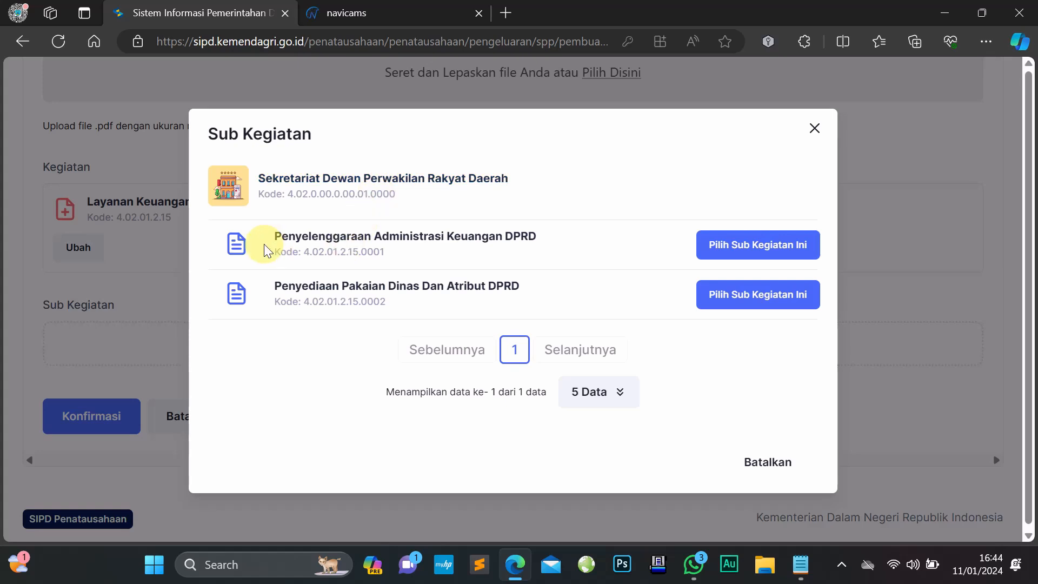
left_click_drag(268, 238, 557, 249)
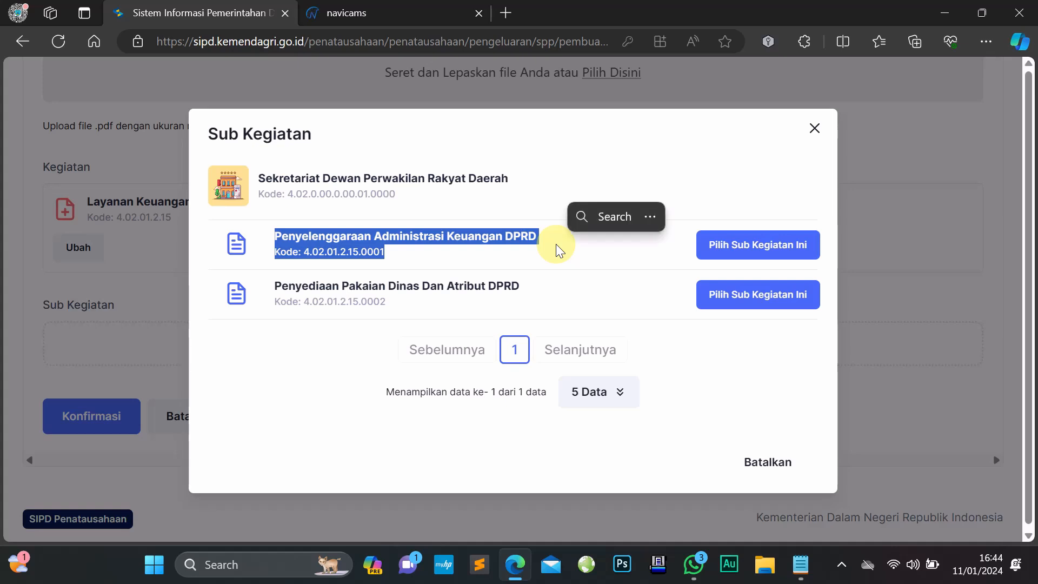
left_click(723, 244)
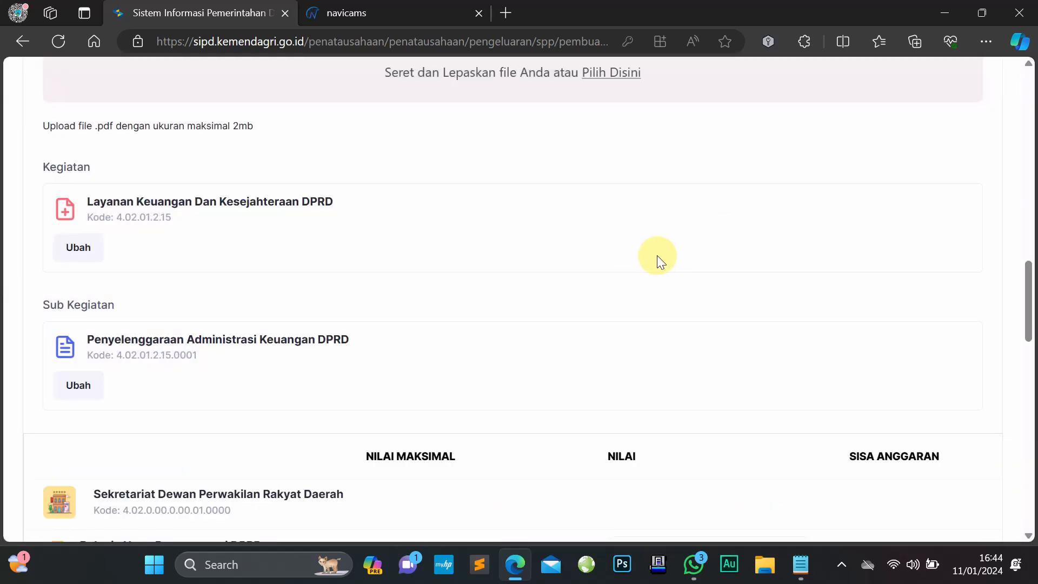
Open the Excel workbook "SPP gaji Dewan 2024" from the GAJI DPRD folder on drive D
scroll(657, 255, "down", 4)
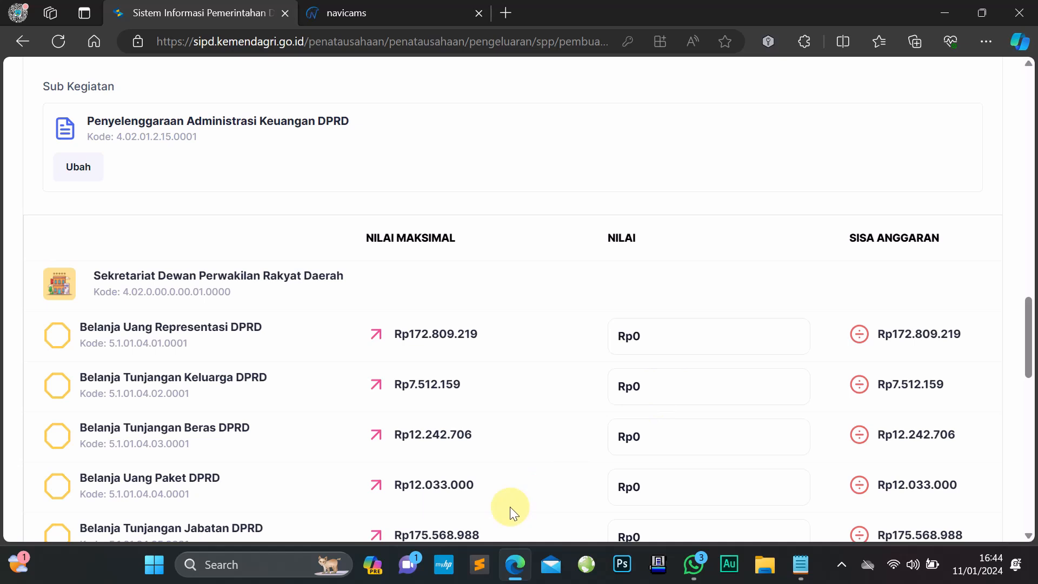
left_click(269, 573)
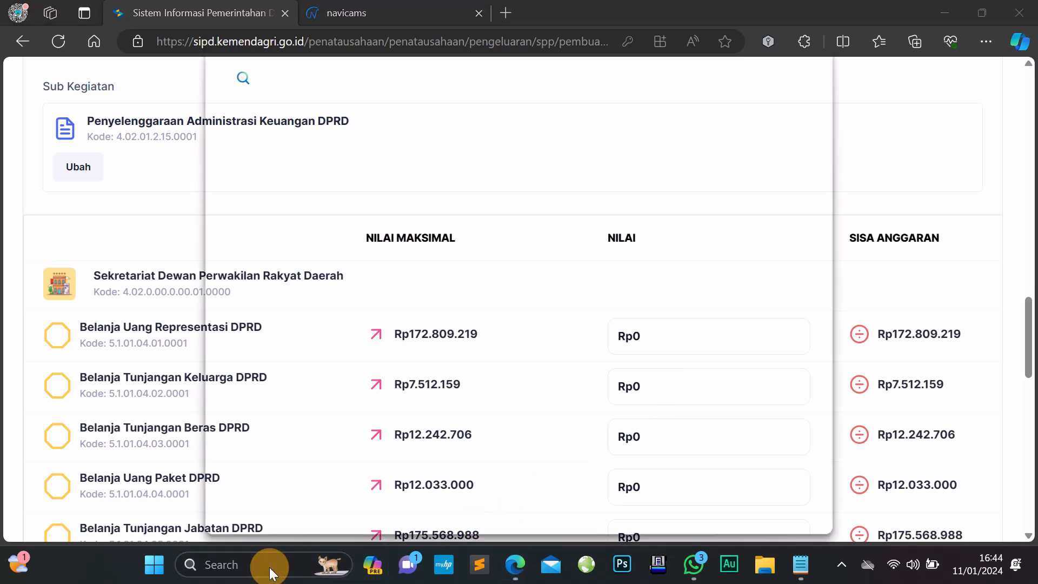
left_click(270, 574)
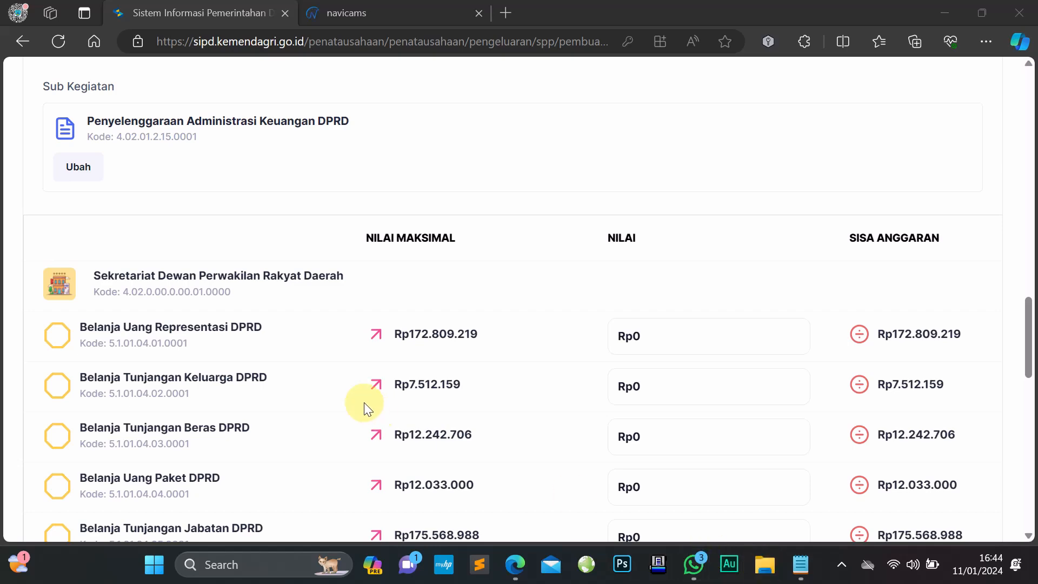
key("super+e")
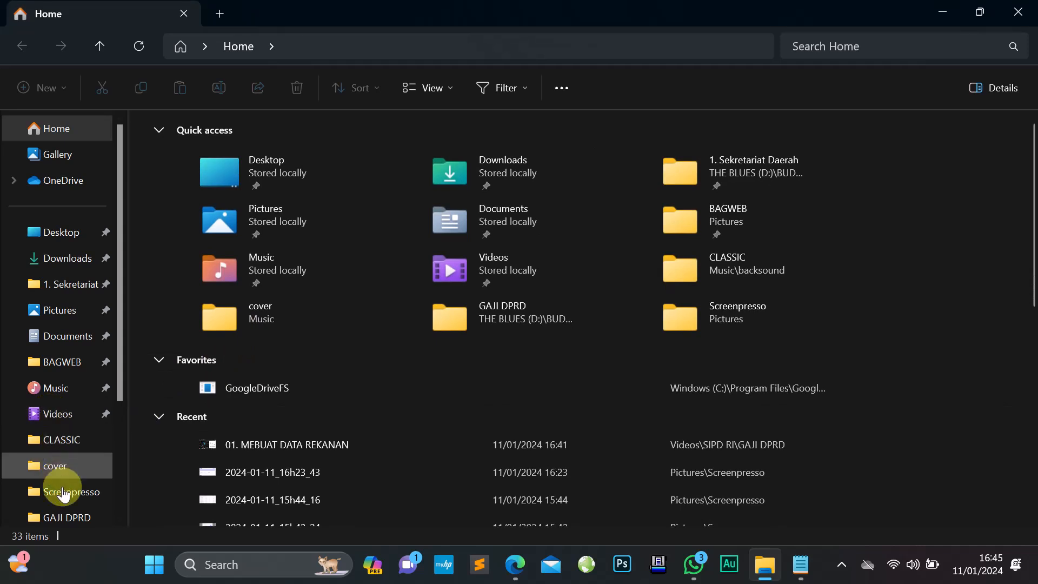
left_click(65, 513)
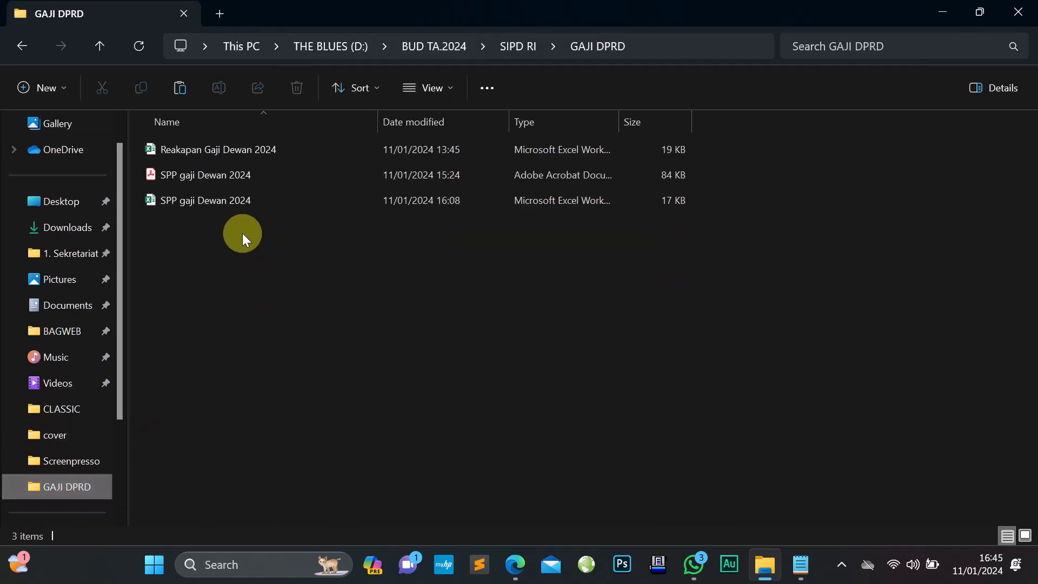
left_click(219, 201)
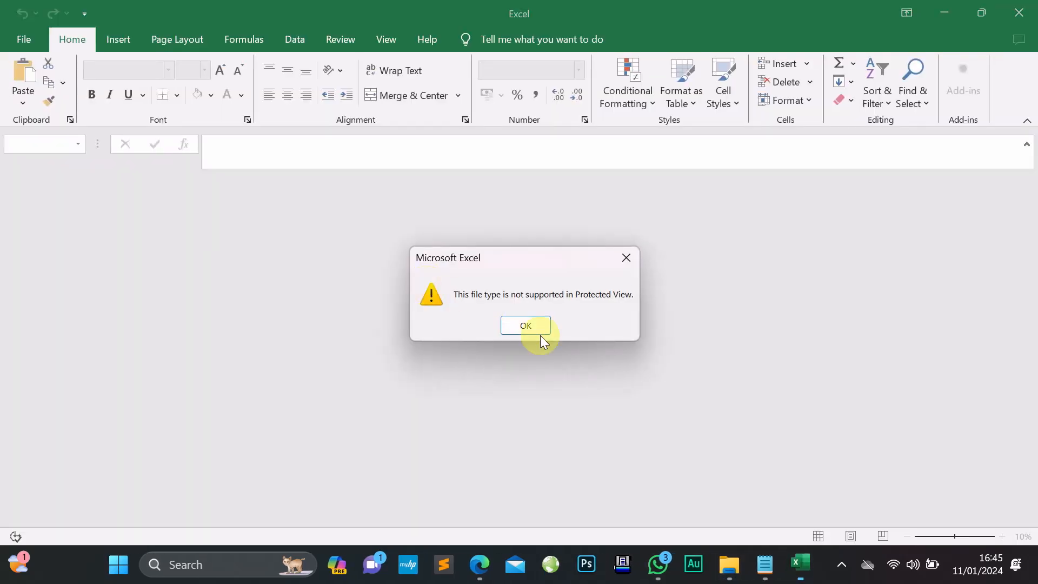
left_click(538, 327)
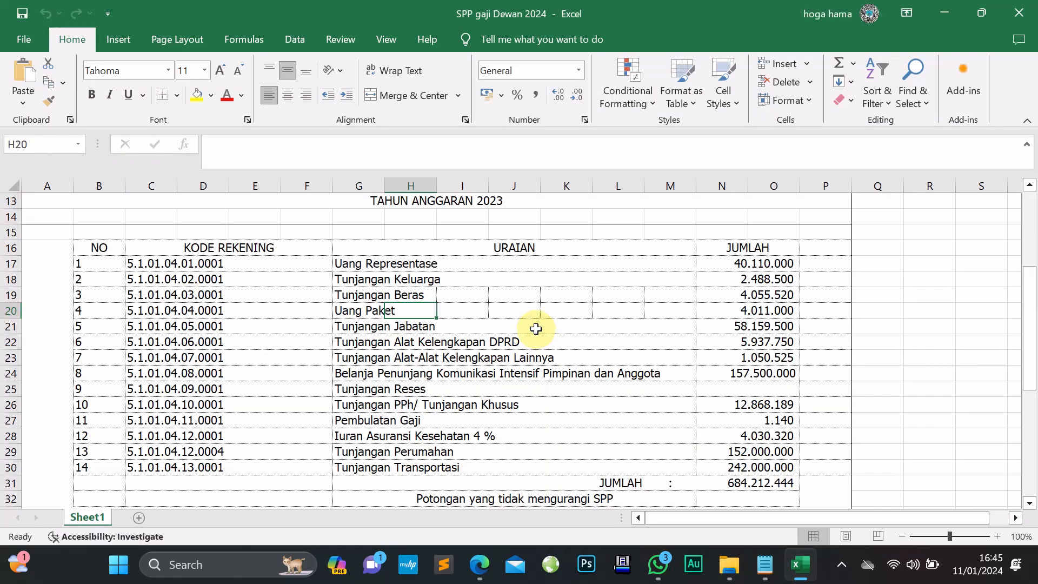
Copy the Uang Representase amount, 40110000, from cell N17 of the JUMLAH column
scroll(535, 329, "up", 2)
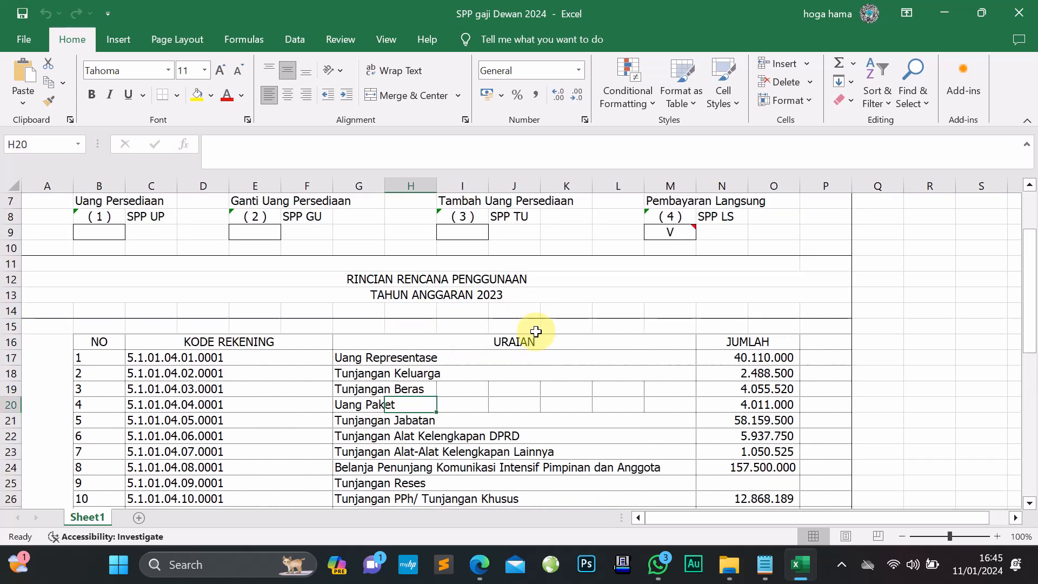
scroll(536, 332, "down", 1)
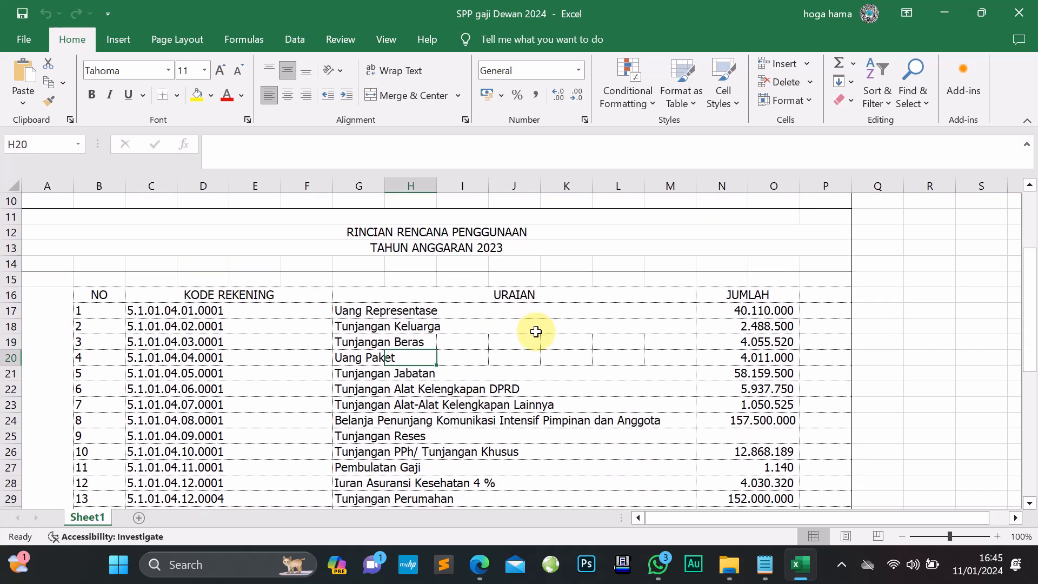
left_click(620, 354)
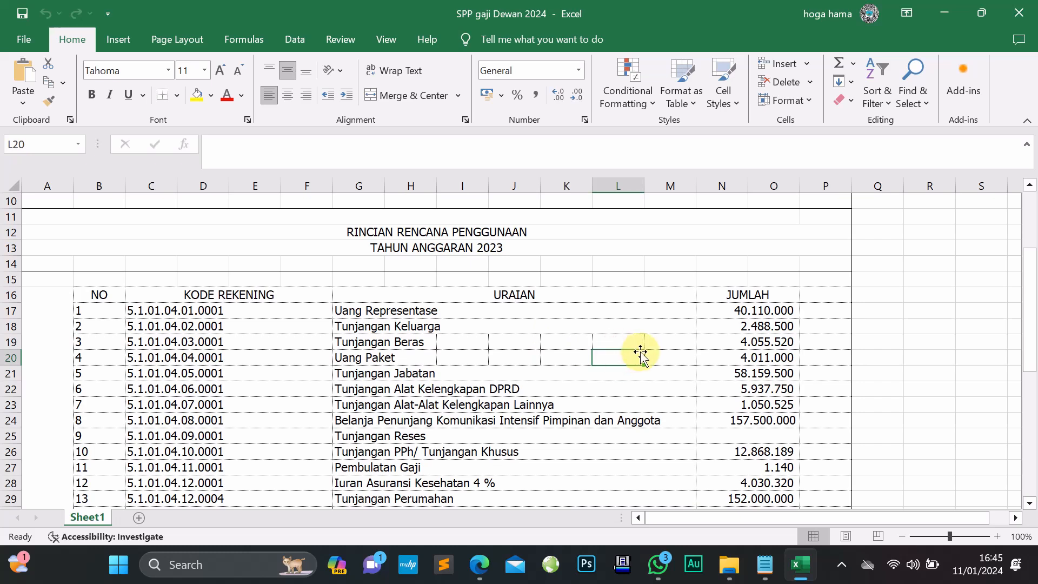
left_click(668, 314)
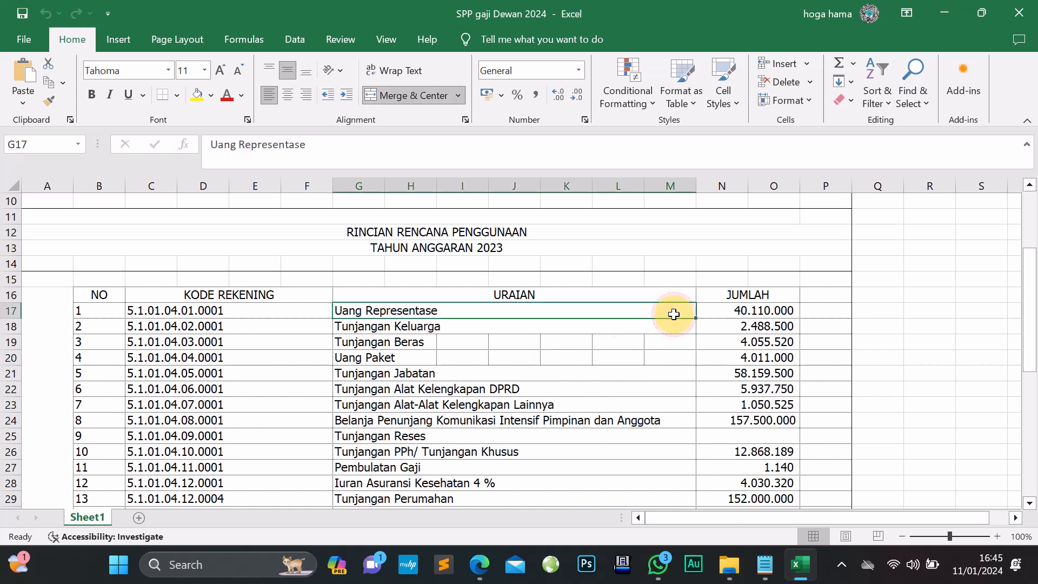
left_click(733, 309)
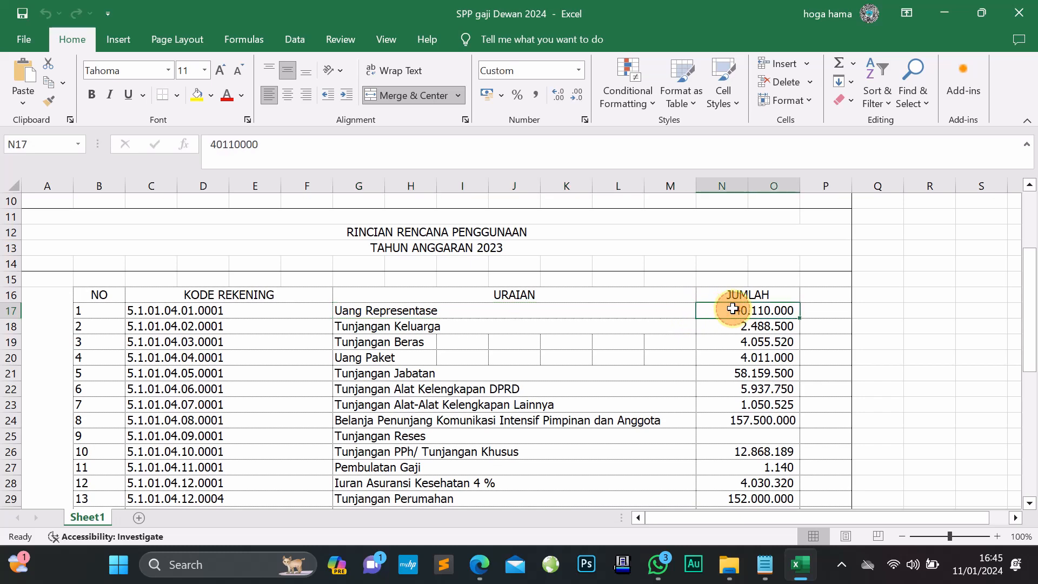
double_click(734, 309)
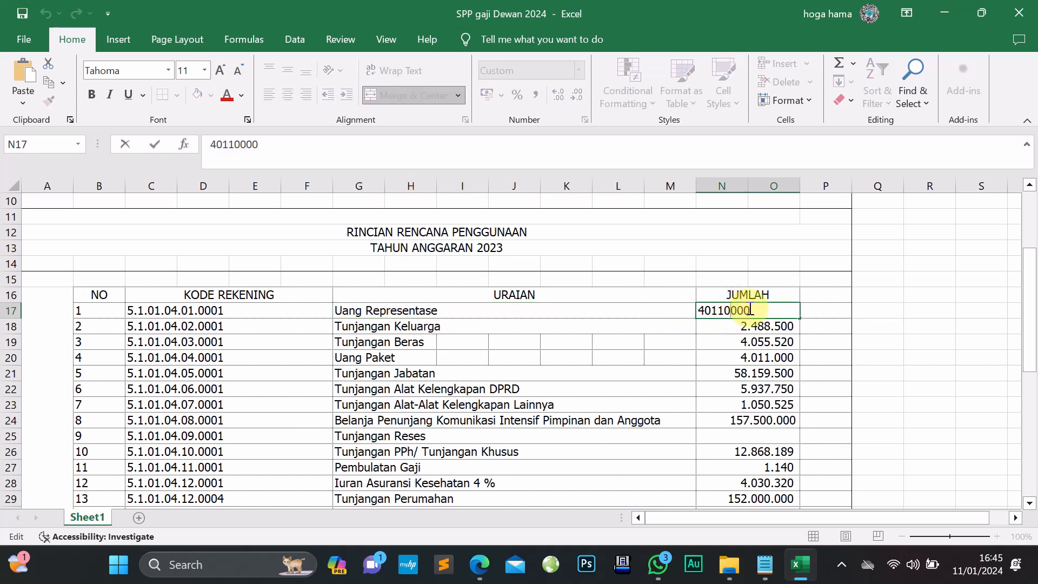
left_click_drag(757, 310, 711, 307)
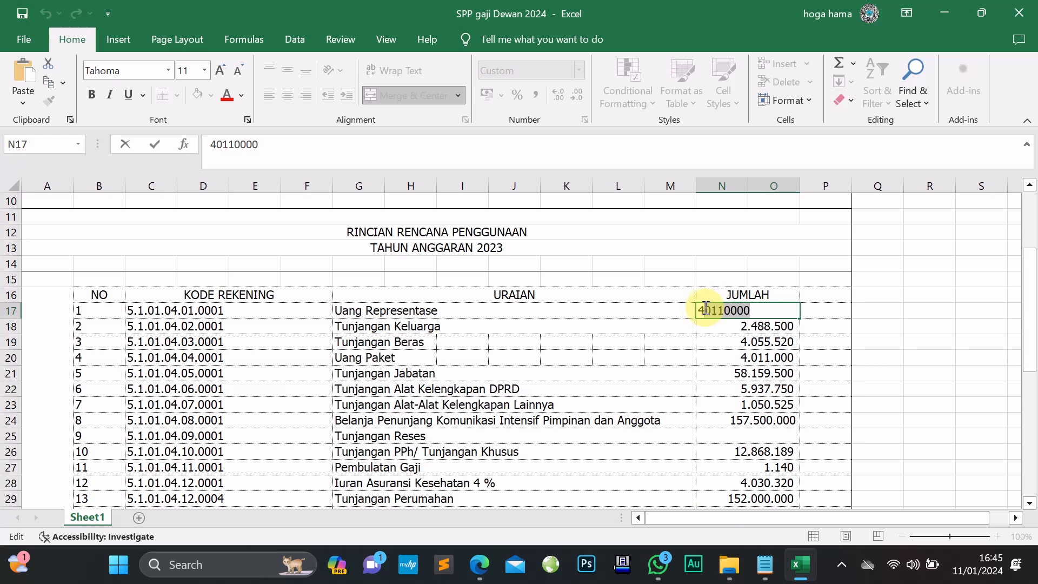
right_click(713, 310)
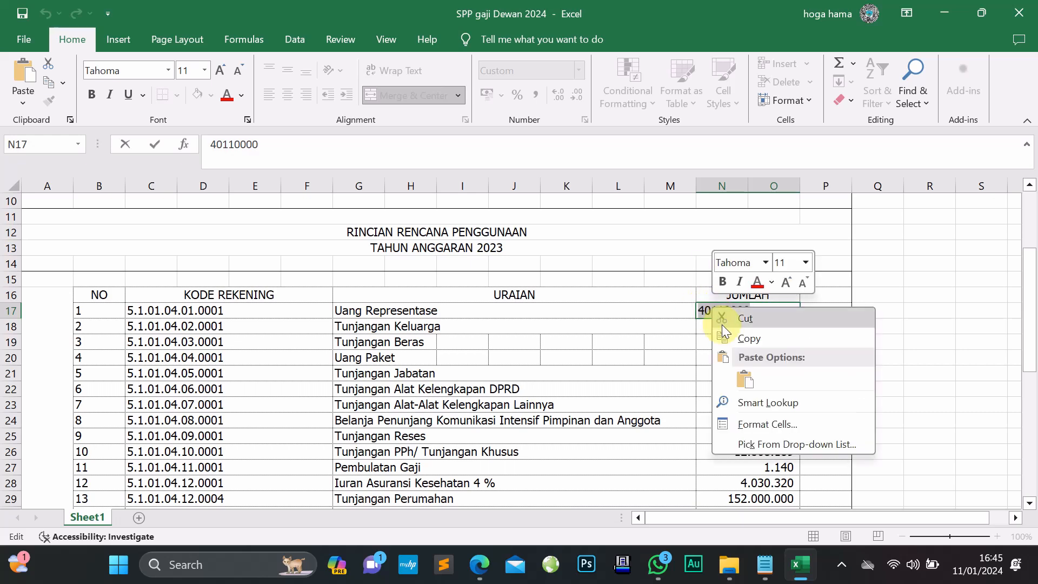
left_click(746, 337)
left_click(719, 340)
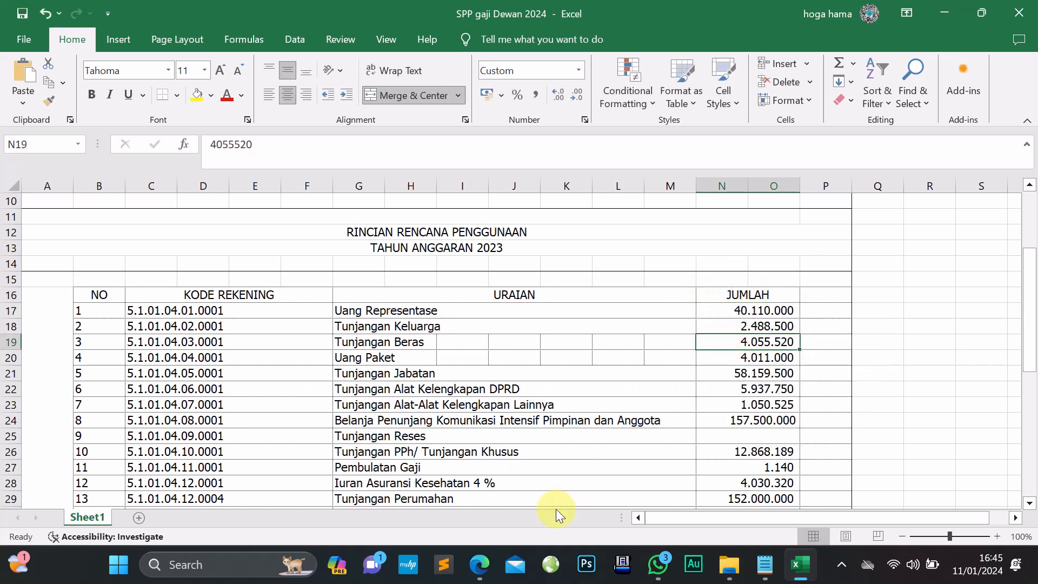
Switch to the SPP form in Edge and set the Nilai of Belanja Uang Representasi DPRD to Rp40.110.000
left_click(478, 566)
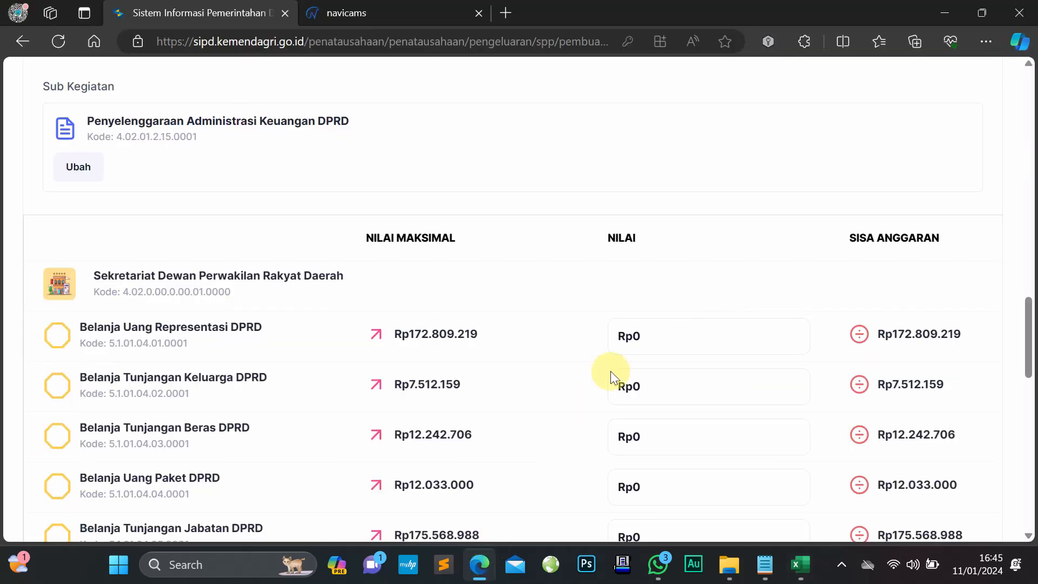
left_click(656, 334)
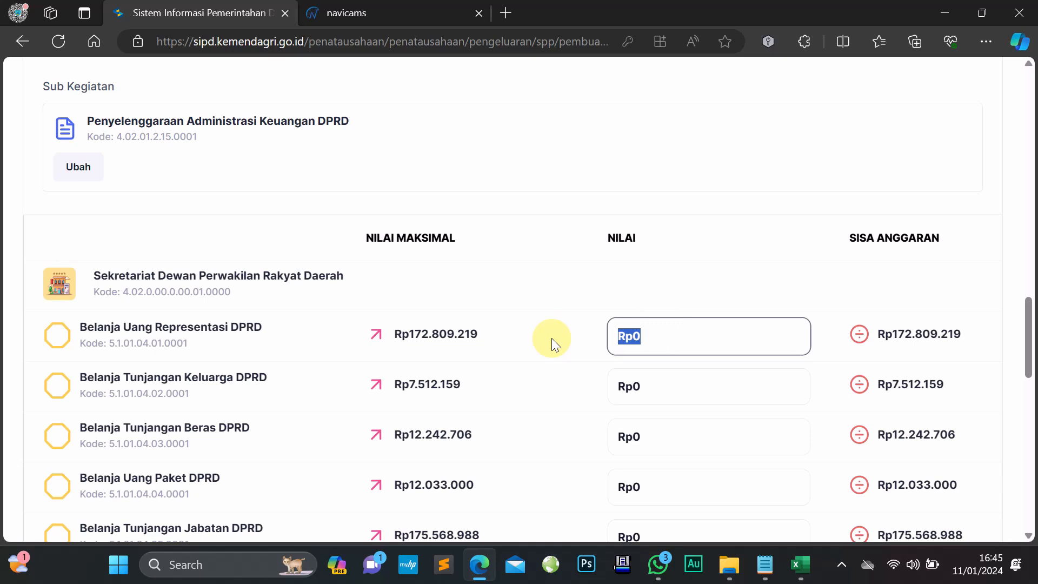
key("ctrl+v")
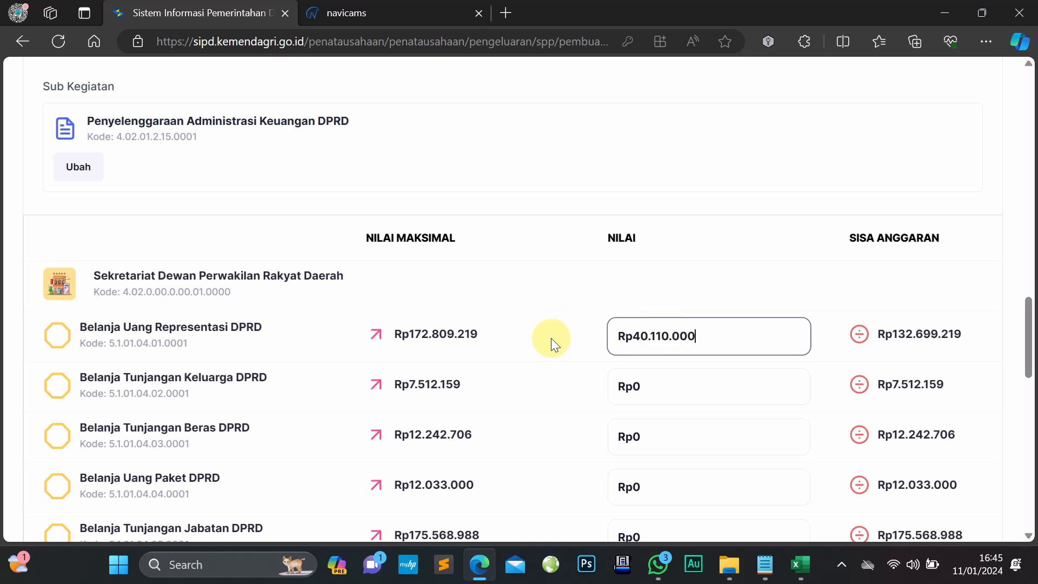
Copy the Tunjangan Keluarga amount from the Excel sheet and set the Nilai of Belanja Tunjangan Keluarga DPRD in SIPD to Rp2.488.500
left_click(815, 580)
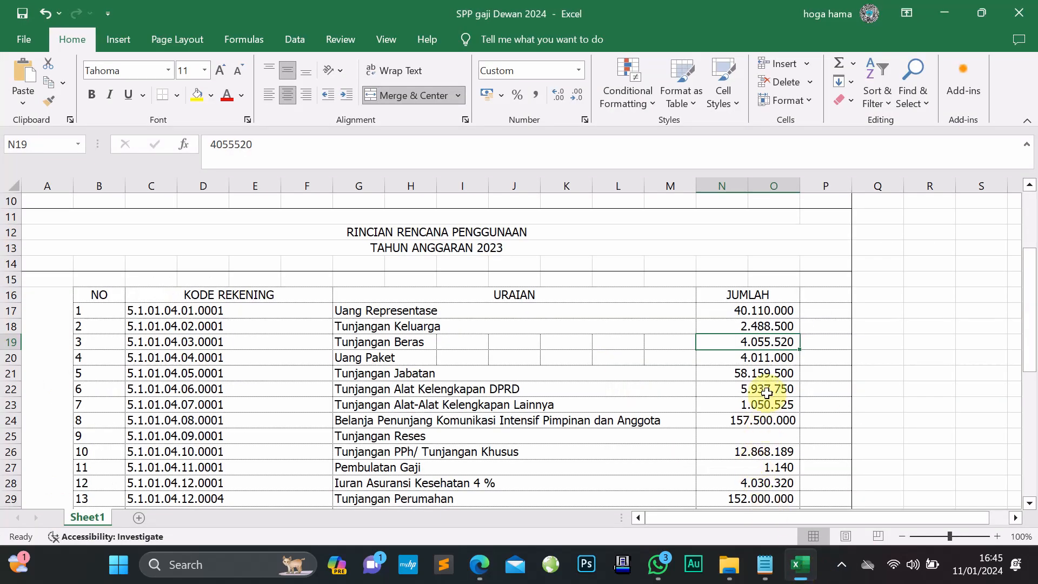
double_click(746, 326)
left_click_drag(746, 326, 690, 328)
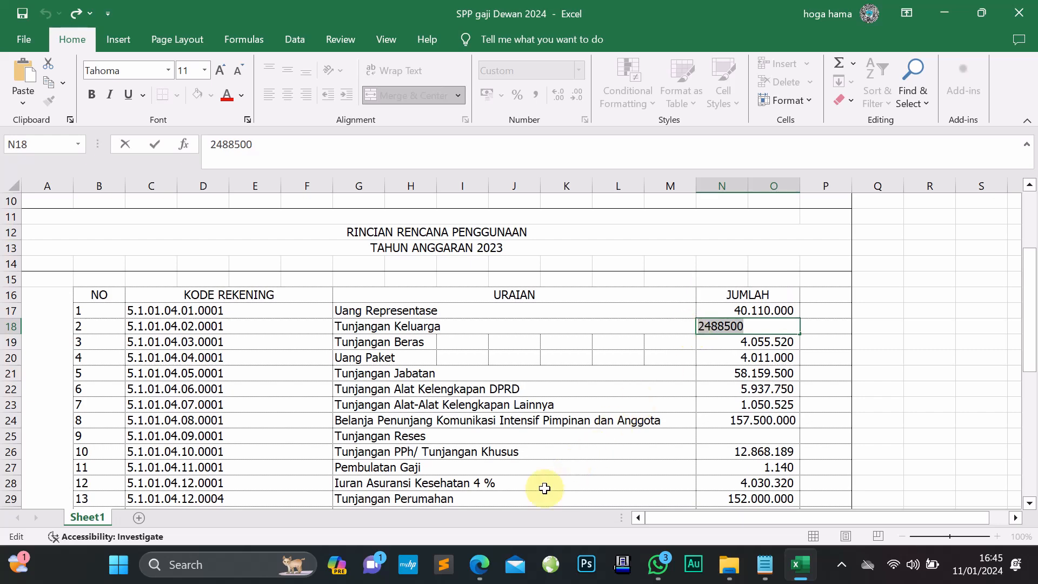
left_click(478, 567)
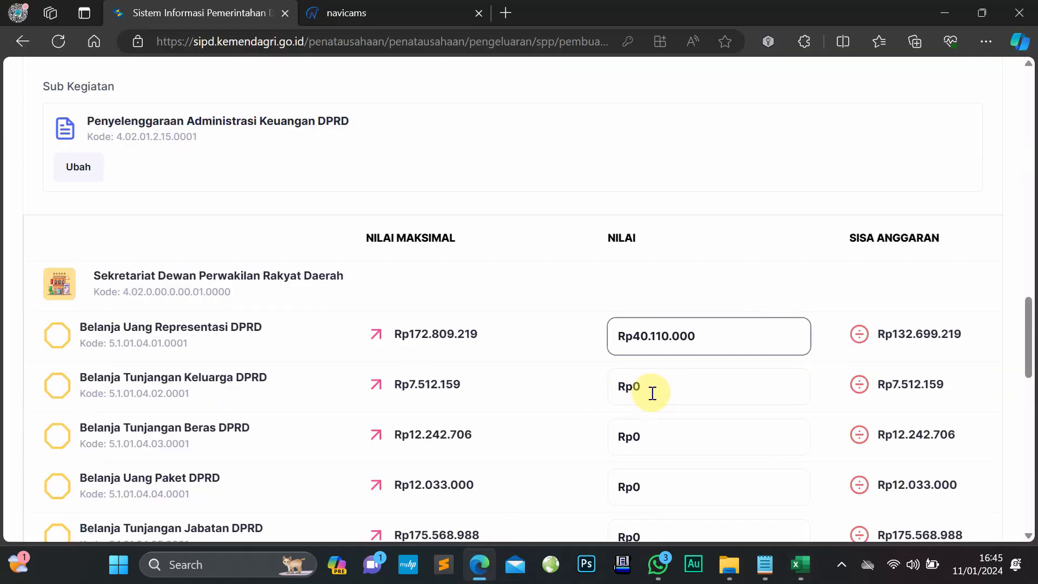
left_click_drag(656, 387, 591, 389)
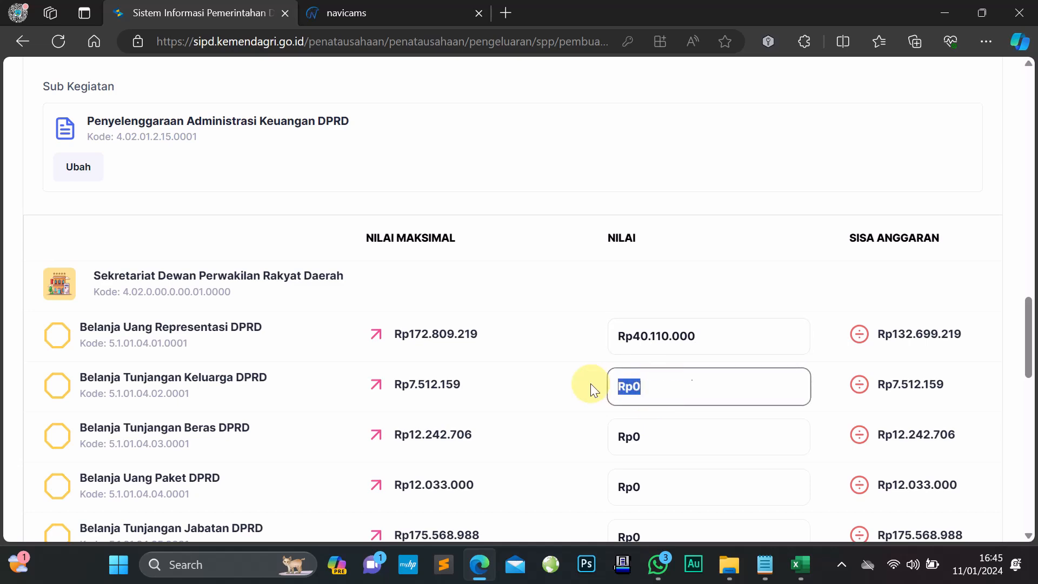
key("ctrl+v")
Copy the Tunjangan Beras amount from the Excel sheet and set the Nilai of Belanja Tunjangan Beras DPRD in SIPD to Rp4.055.520
left_click(800, 564)
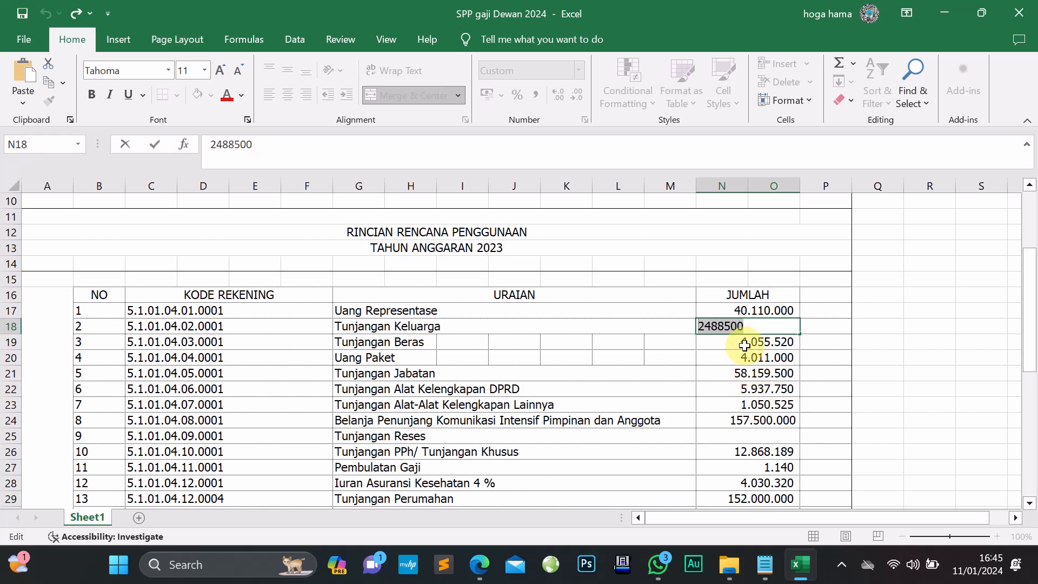
left_click(745, 344)
double_click(745, 344)
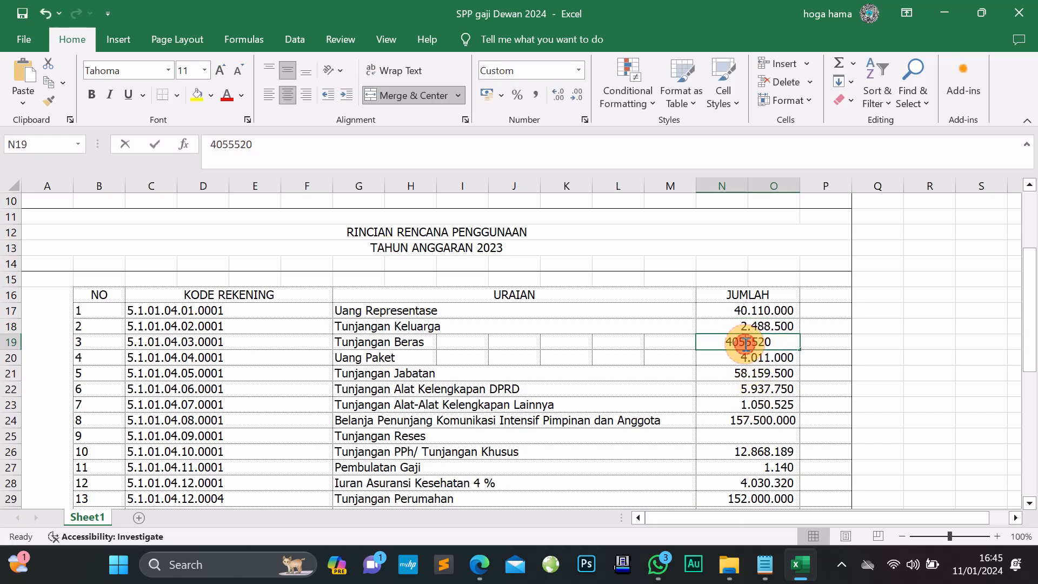
left_click_drag(771, 343, 688, 340)
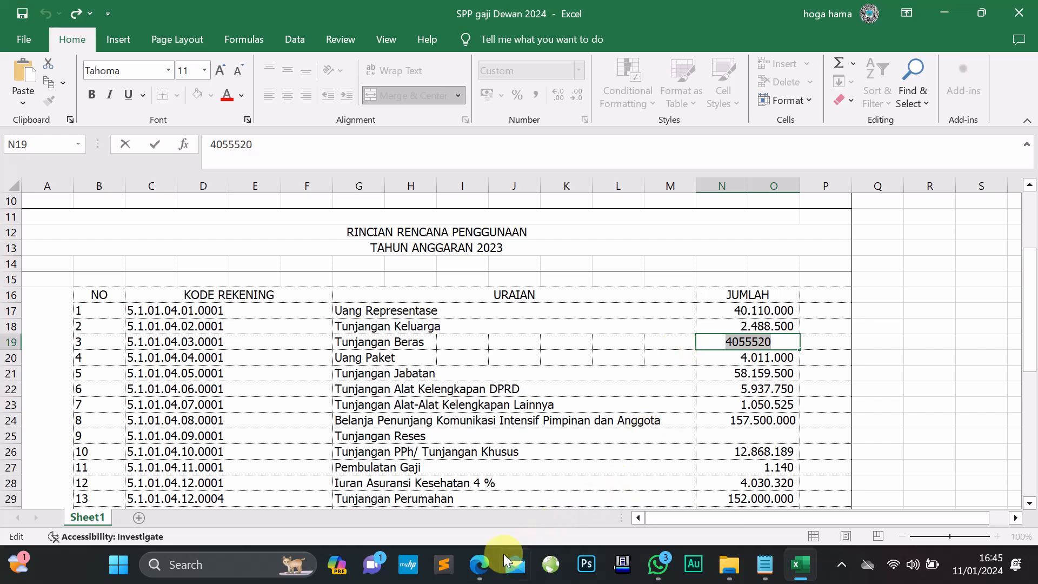
left_click(485, 563)
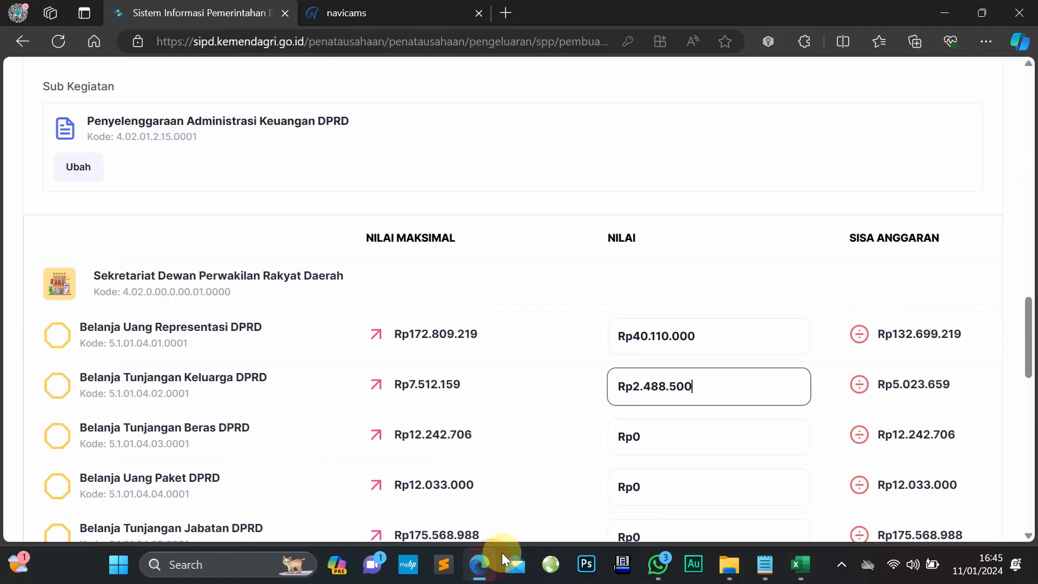
double_click(669, 430)
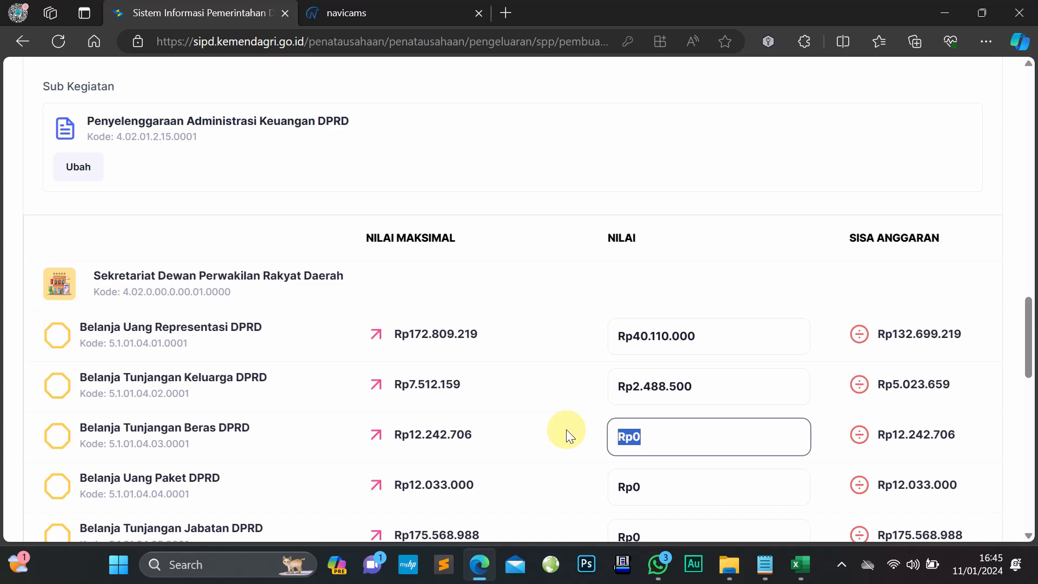
key("ctrl+v")
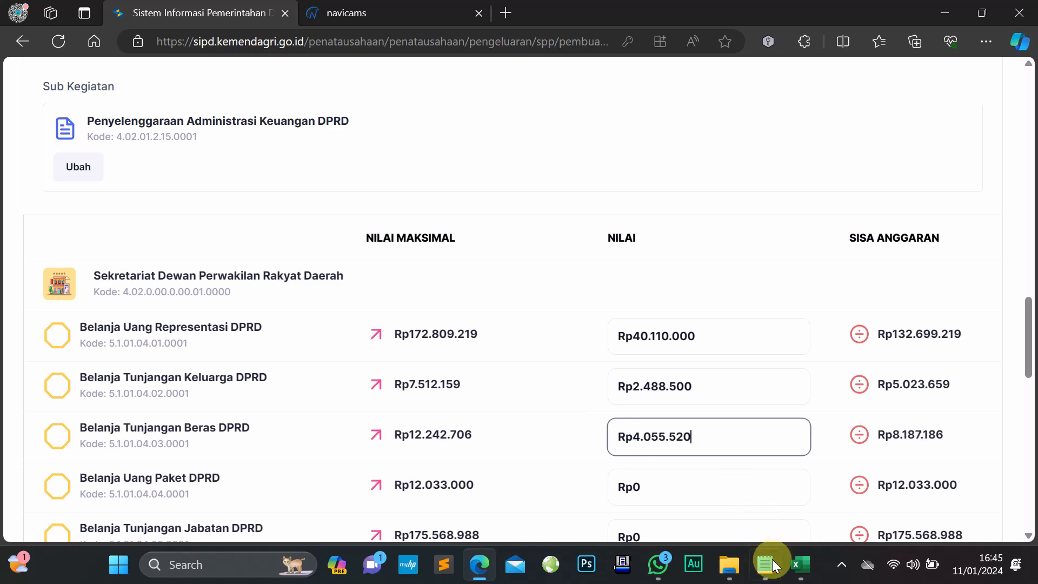
Copy the Uang Paket amount from the Excel sheet and set the Nilai of Belanja Uang Paket DPRD in SIPD to Rp4.011.000
left_click(784, 562)
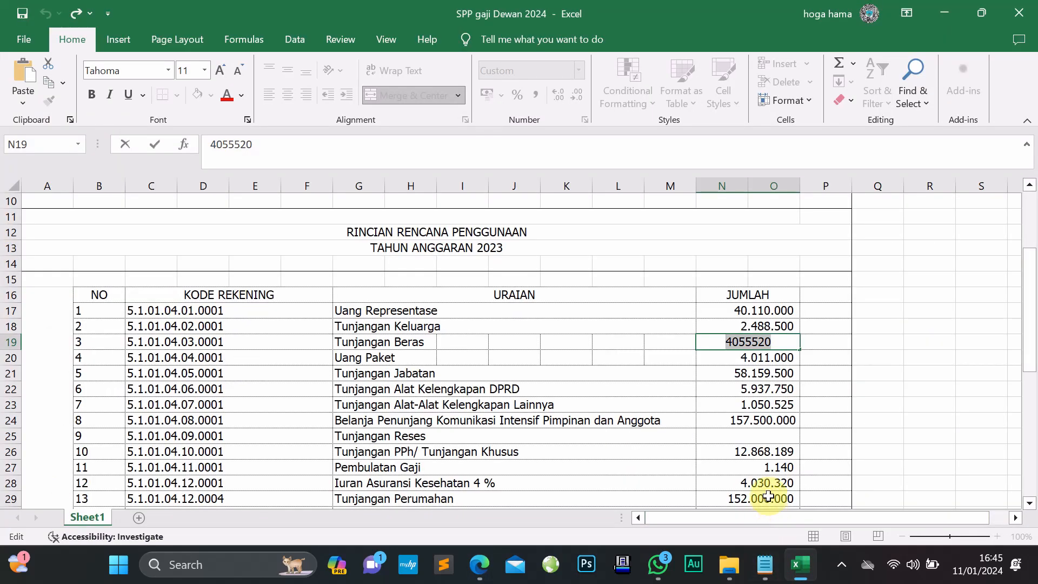
left_click(768, 358)
double_click(769, 357)
left_click_drag(769, 358, 697, 359)
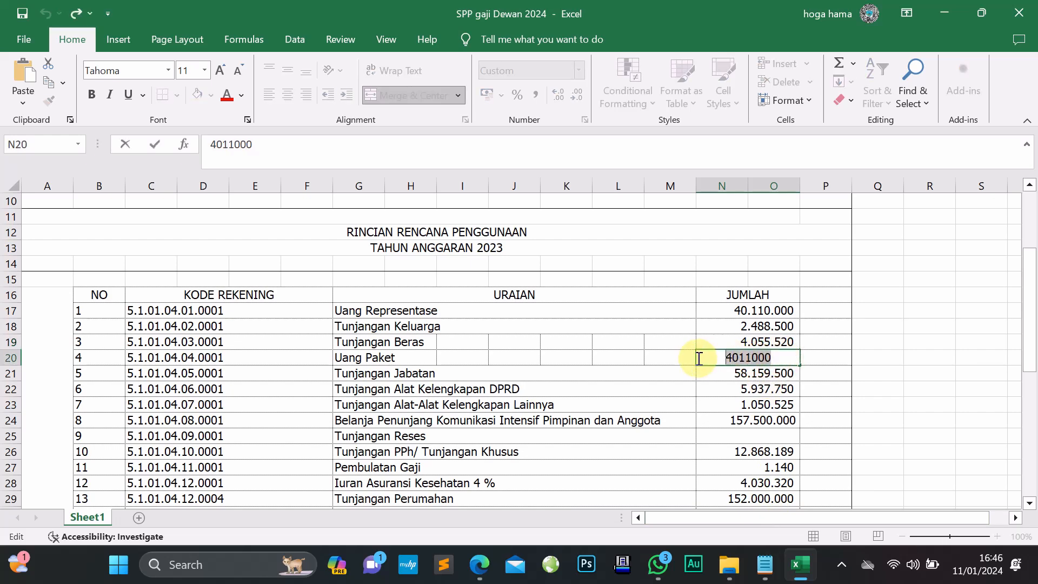
left_click(488, 570)
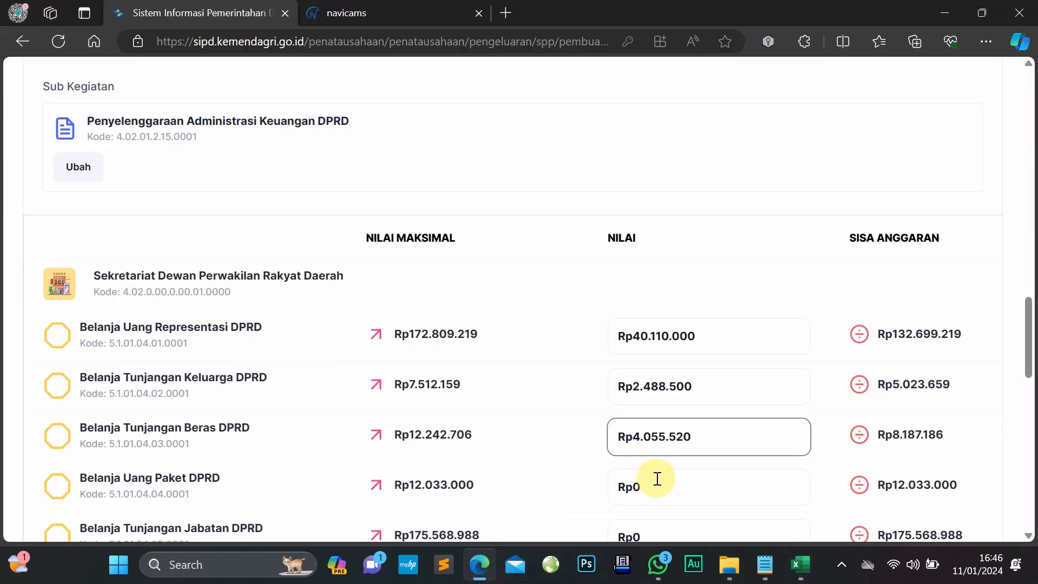
left_click_drag(658, 485, 563, 486)
type("4011000")
Copy the Tunjangan Jabatan amount from the Excel sheet and set the Nilai of Belanja Tunjangan Jabatan DPRD in SIPD to Rp58.159.500
scroll(571, 482, "down", 4)
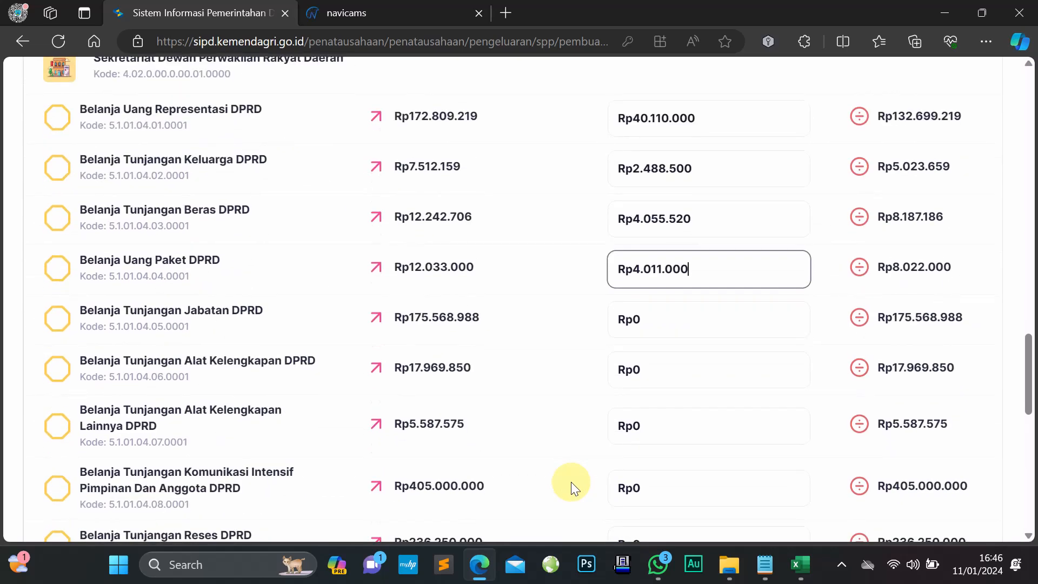
scroll(571, 482, "down", 2)
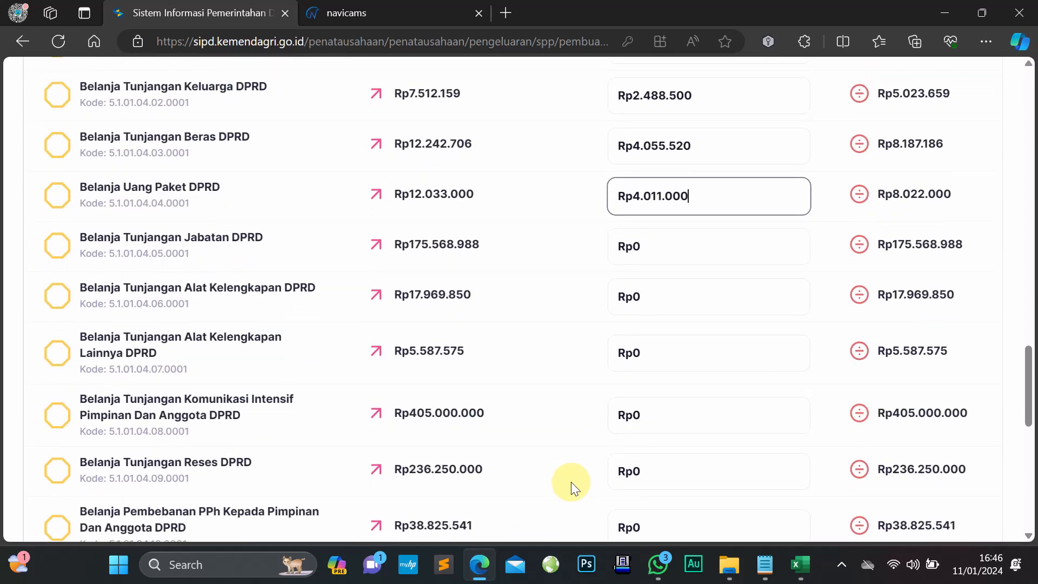
left_click(800, 565)
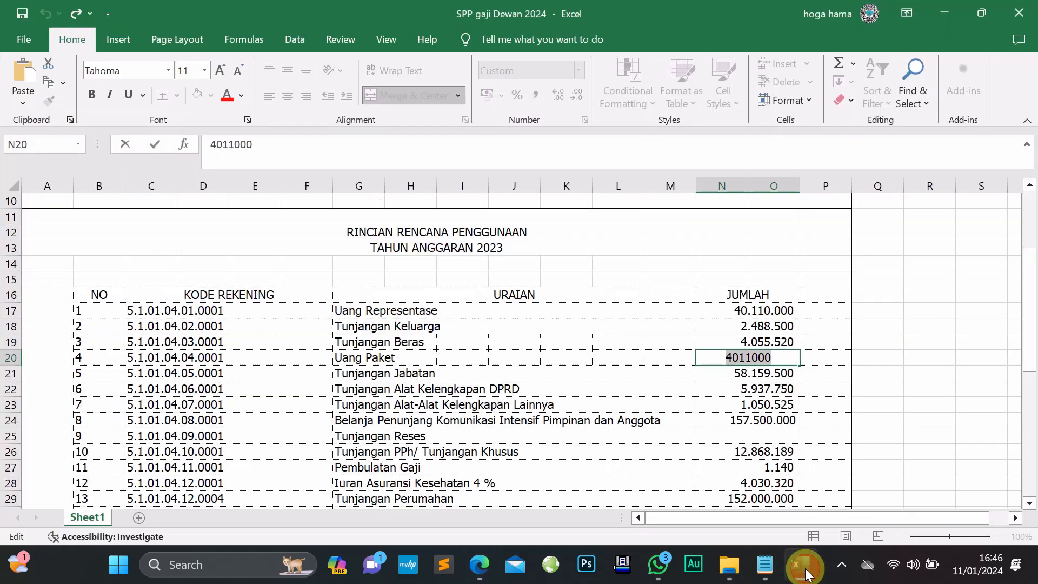
left_click(754, 375)
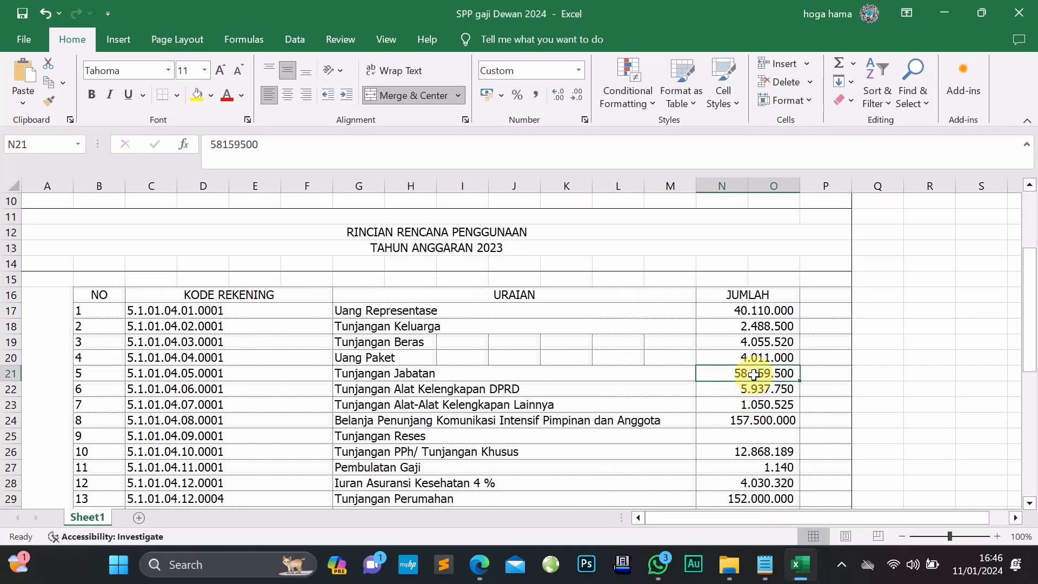
double_click(754, 374)
left_click_drag(754, 374, 661, 375)
key("ctrl+c")
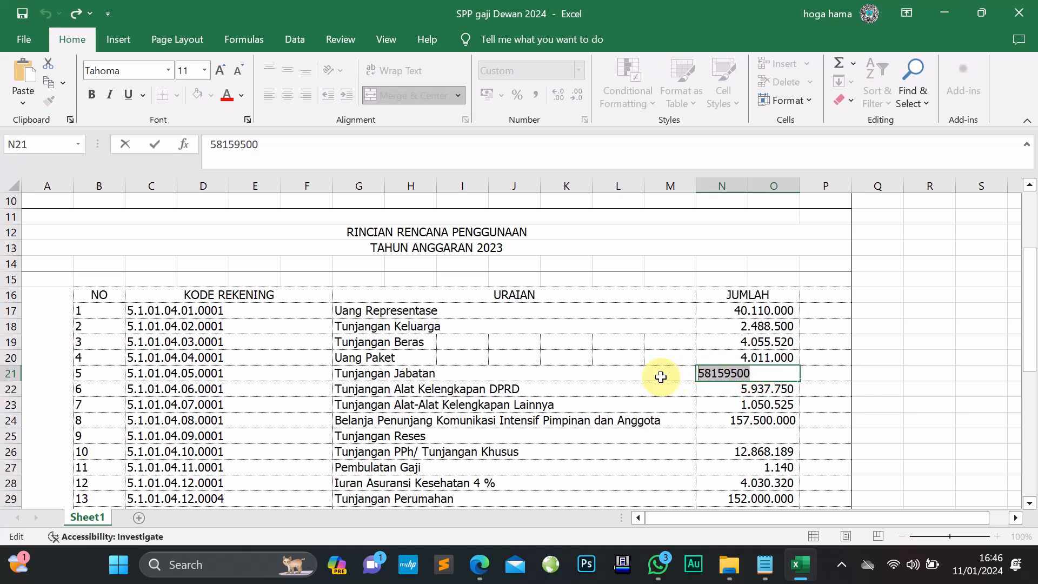
left_click(480, 563)
left_click(650, 242)
key("ctrl+v")
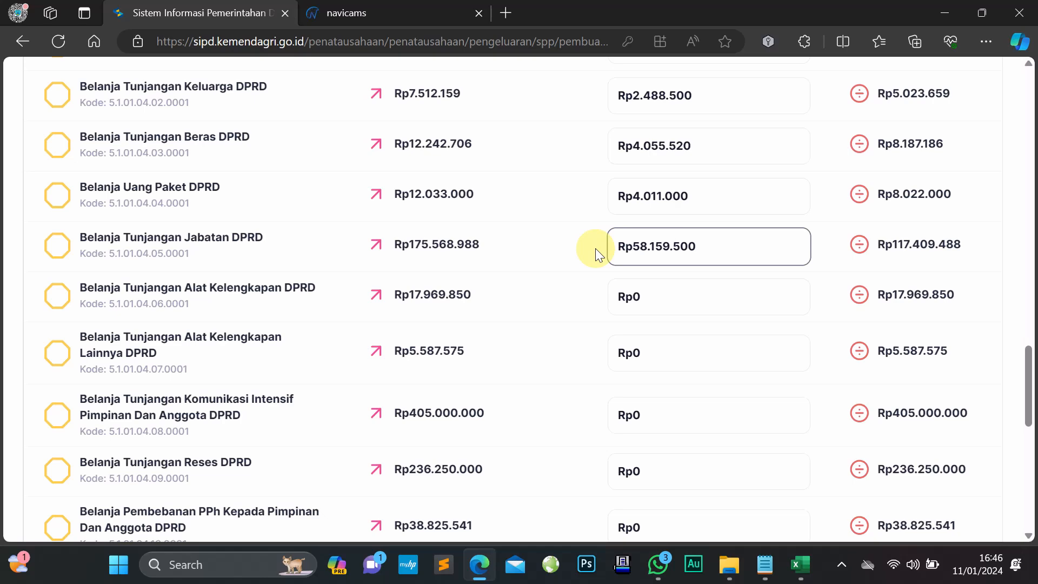
Copy the Tunjangan Alat Kelengkapan DPRD amount from the Excel sheet and set its Nilai in SIPD to Rp5.937.750
left_click(801, 565)
left_click(732, 387)
double_click(732, 390)
double_click(743, 390)
right_click(744, 392)
left_click(774, 426)
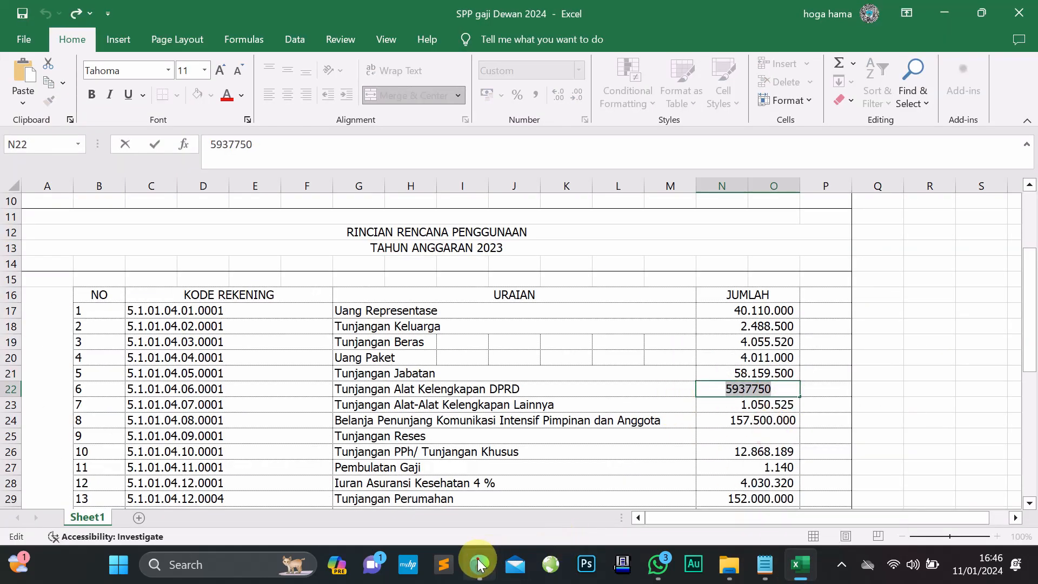
left_click(479, 564)
left_click(655, 300)
key("ctrl+v")
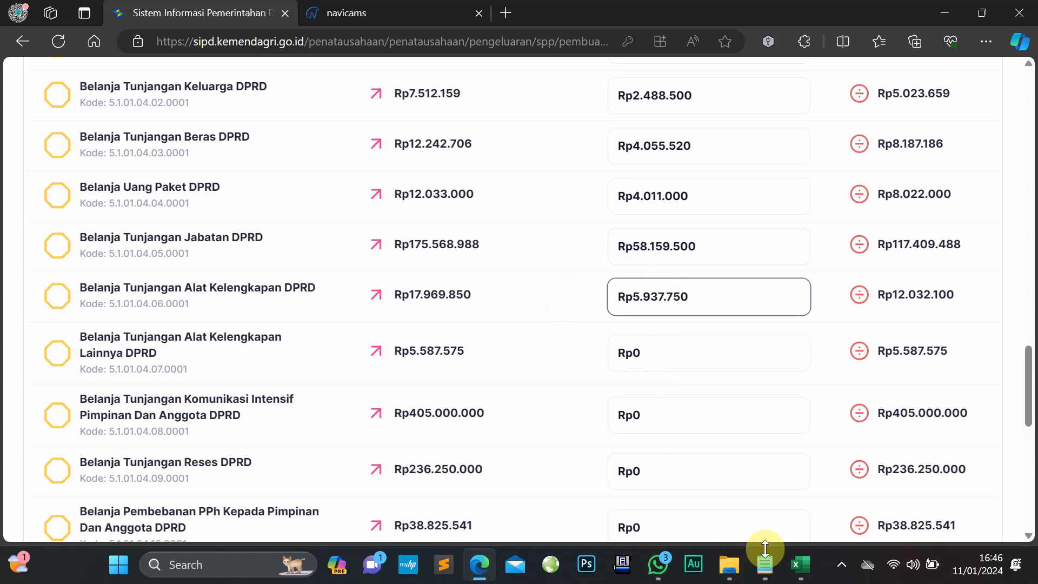
Copy the Tunjangan Alat-Alat Kelengkapan Lainnya amount from Excel and set the Nilai of Belanja Tunjangan Alat Kelengkapan Lainnya DPRD in SIPD to Rp1.050.525
left_click(801, 565)
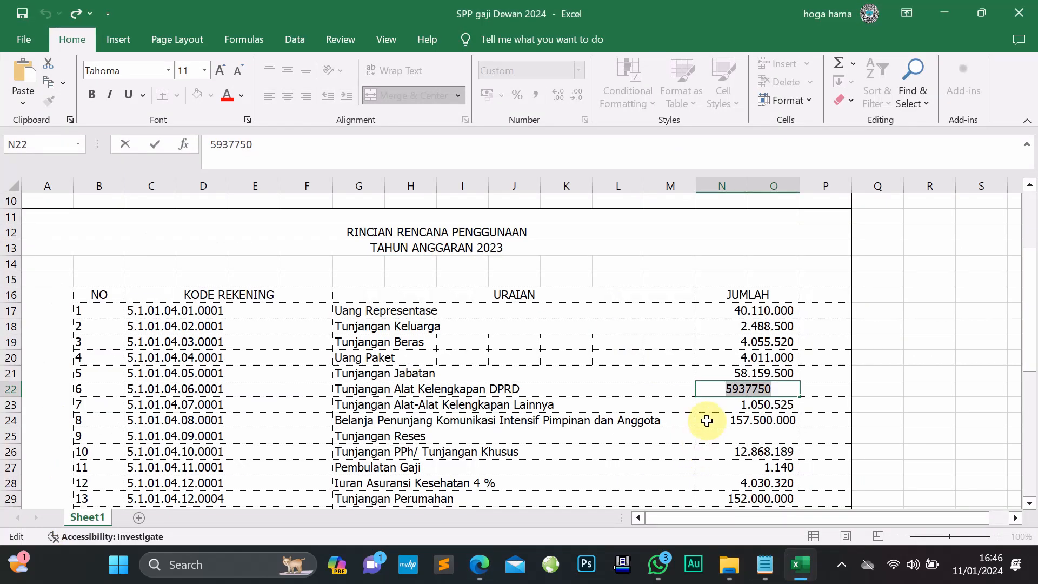
double_click(724, 404)
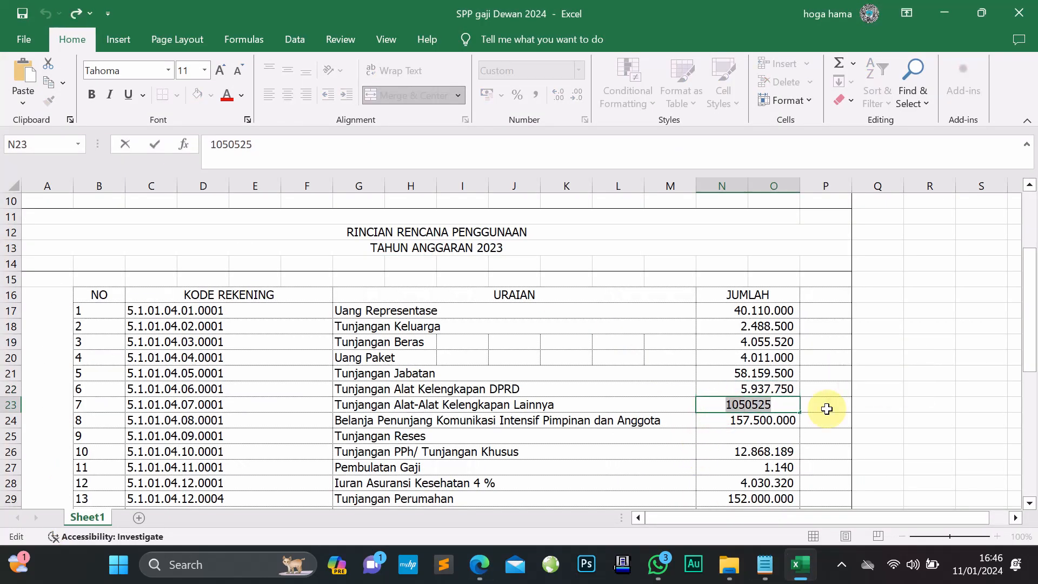
left_click(479, 565)
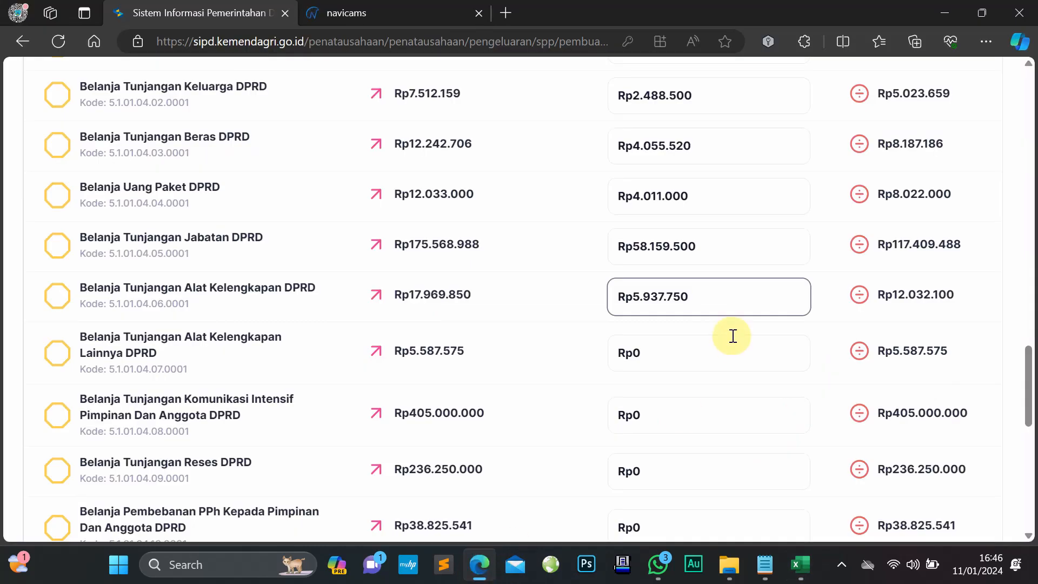
left_click(672, 354)
key("ctrl+v")
Copy the Komunikasi Intensif amount from Excel and set the Nilai of Belanja Tunjangan Komunikasi Intensif Pimpinan Dan Anggota DPRD in SIPD to Rp157.500.000
scroll(588, 353, "down", 3)
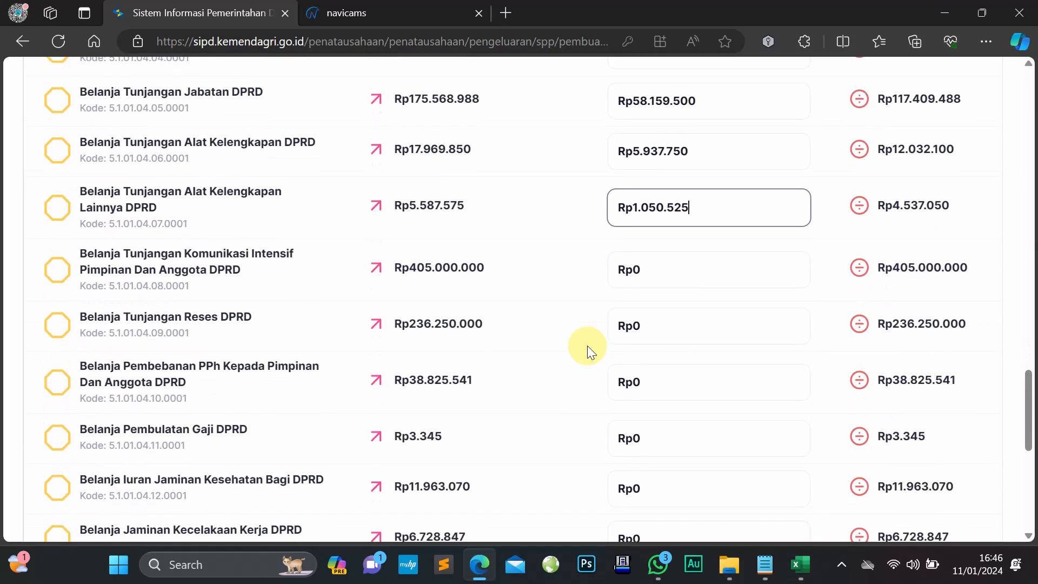
left_click(799, 565)
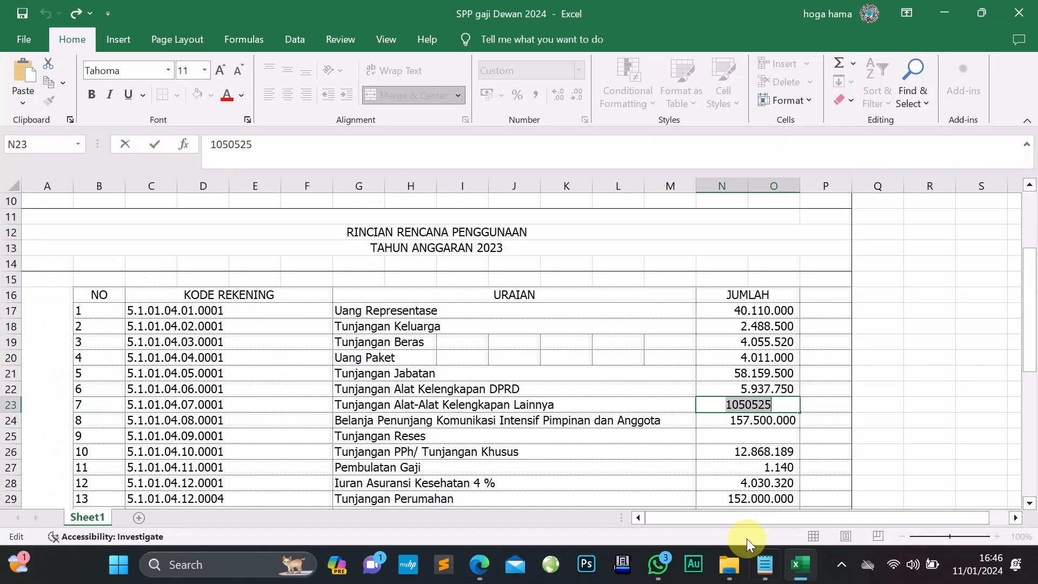
left_click(730, 422)
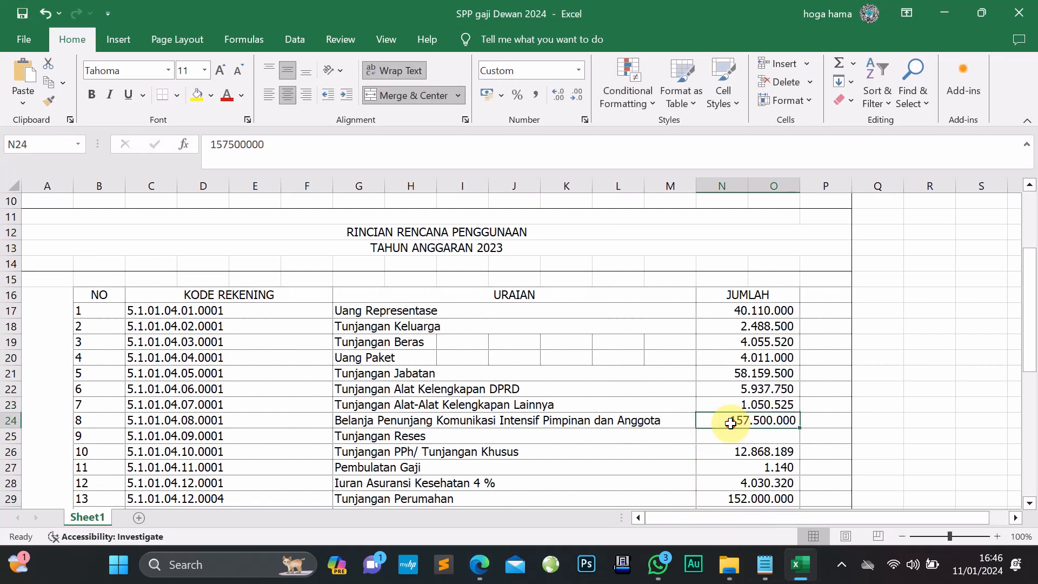
double_click(730, 424)
left_click_drag(795, 417, 674, 417)
key("ctrl+c")
left_click(488, 560)
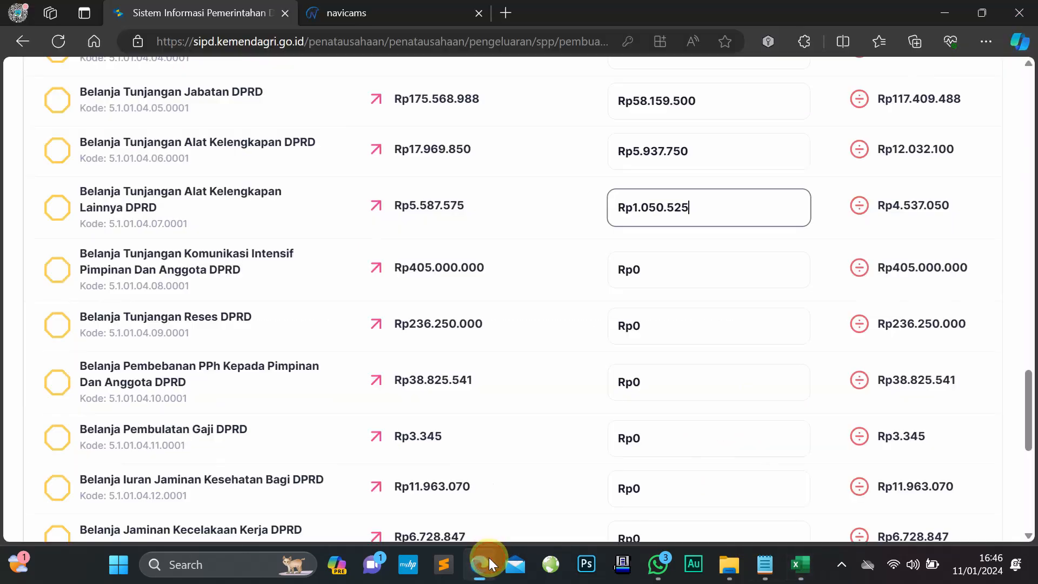
left_click(693, 272)
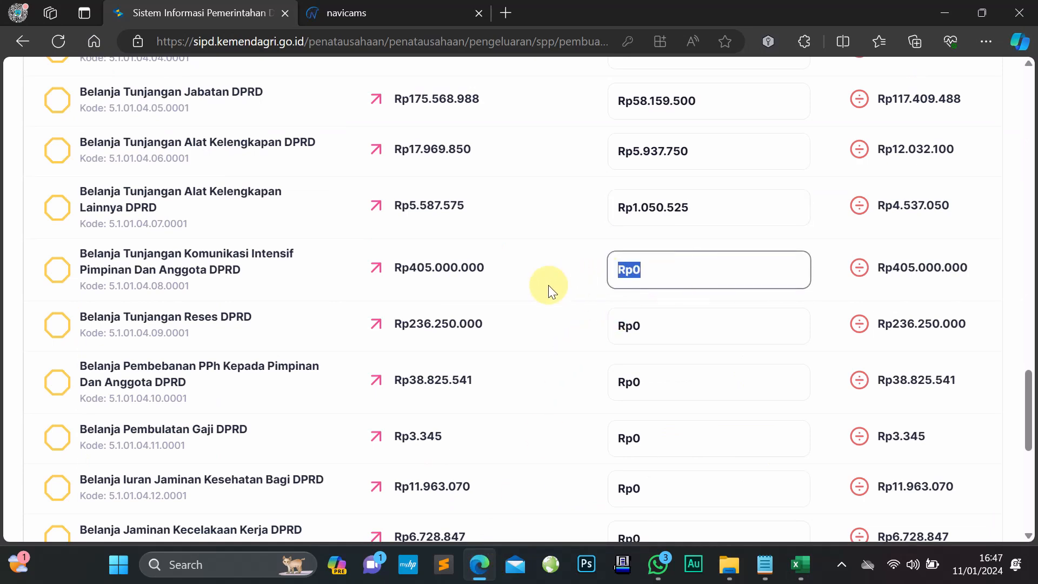
key("ctrl+v")
Copy the Tunjangan PPh/Tunjangan Khusus amount from Excel and set the Nilai of Belanja Pembebanan PPh Kepada Pimpinan Dan Anggota DPRD in SIPD to Rp12.868.189
left_click(796, 560)
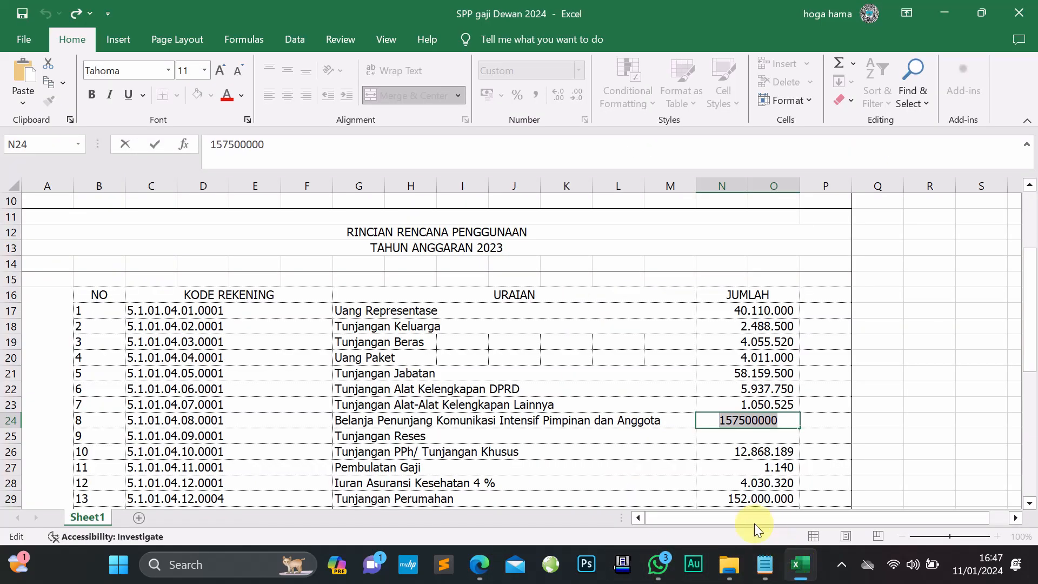
left_click(733, 440)
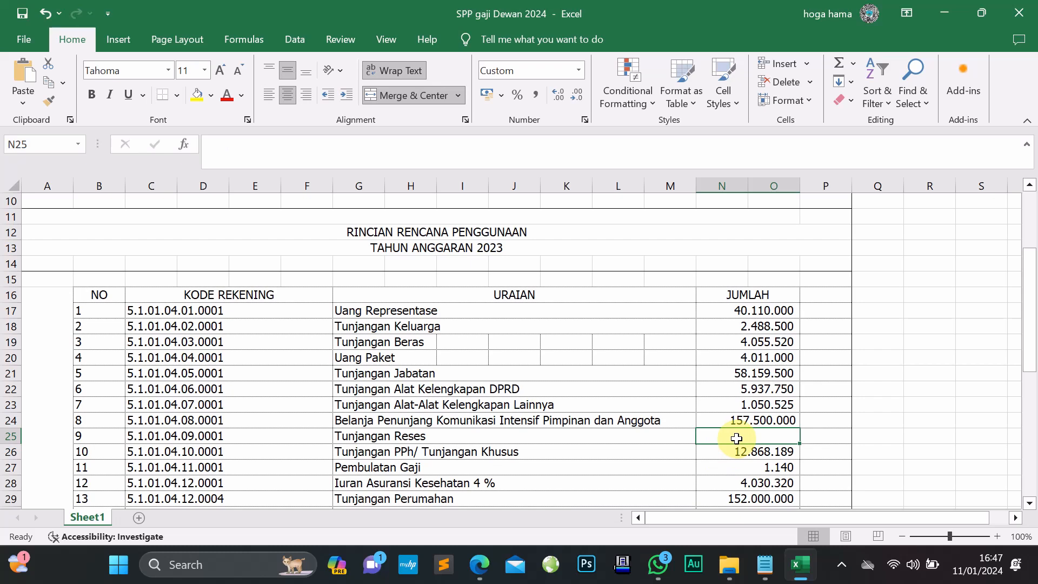
double_click(736, 451)
left_click_drag(753, 452, 681, 447)
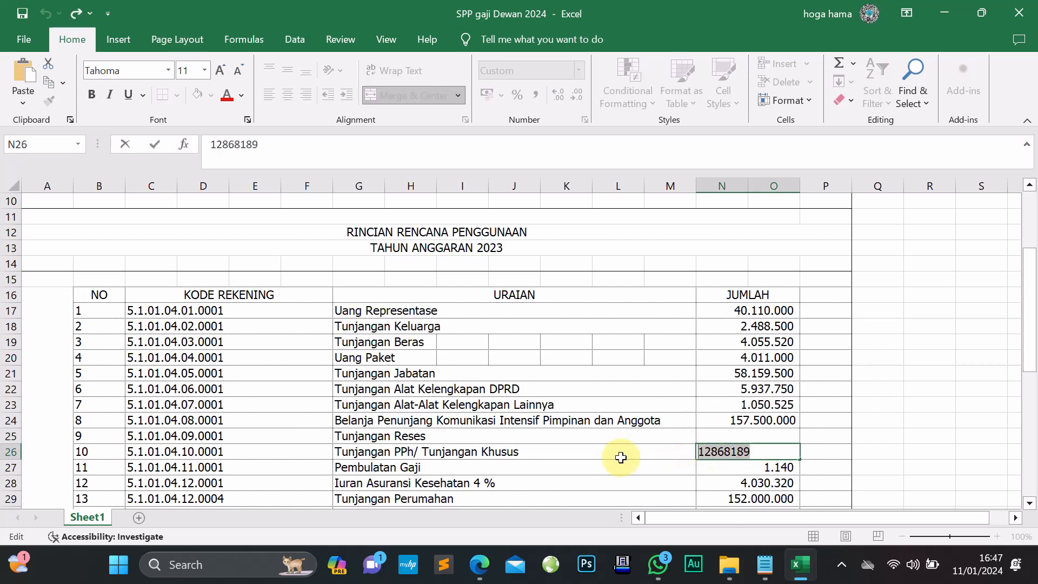
left_click(682, 448)
left_click(480, 564)
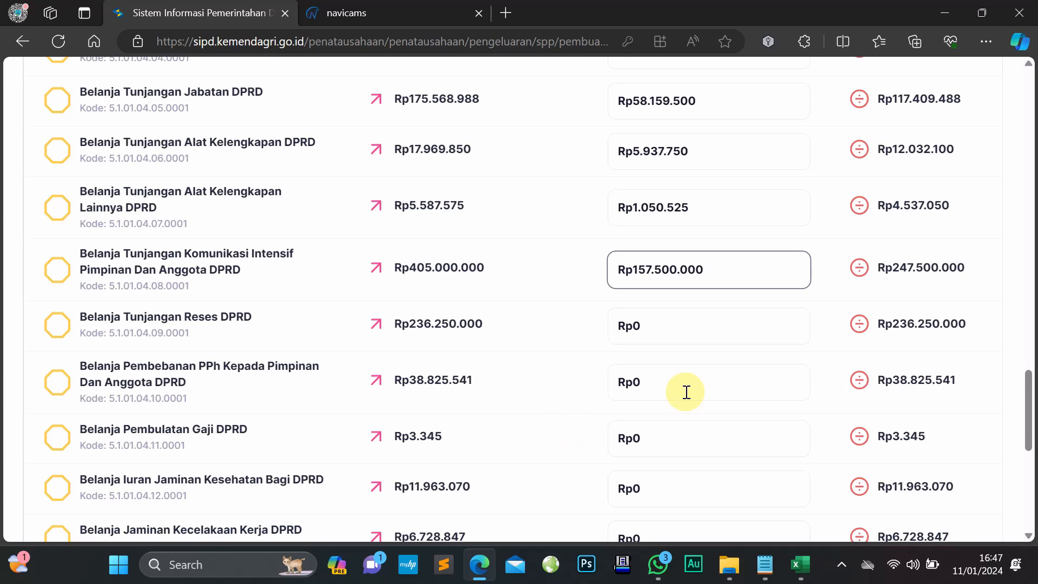
scroll(687, 392, "down", 2)
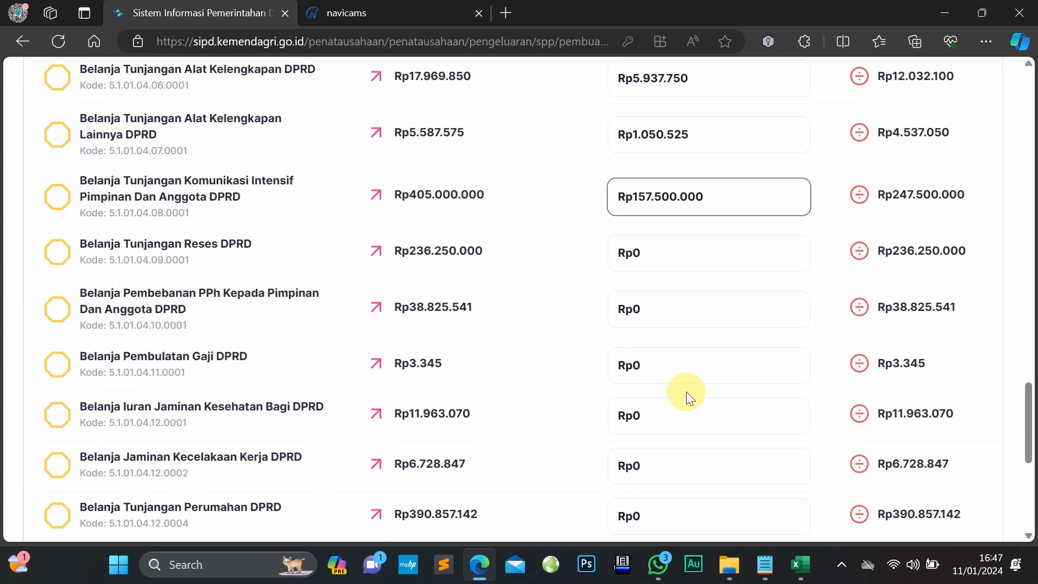
scroll(687, 393, "down", 4)
scroll(684, 395, "up", 3)
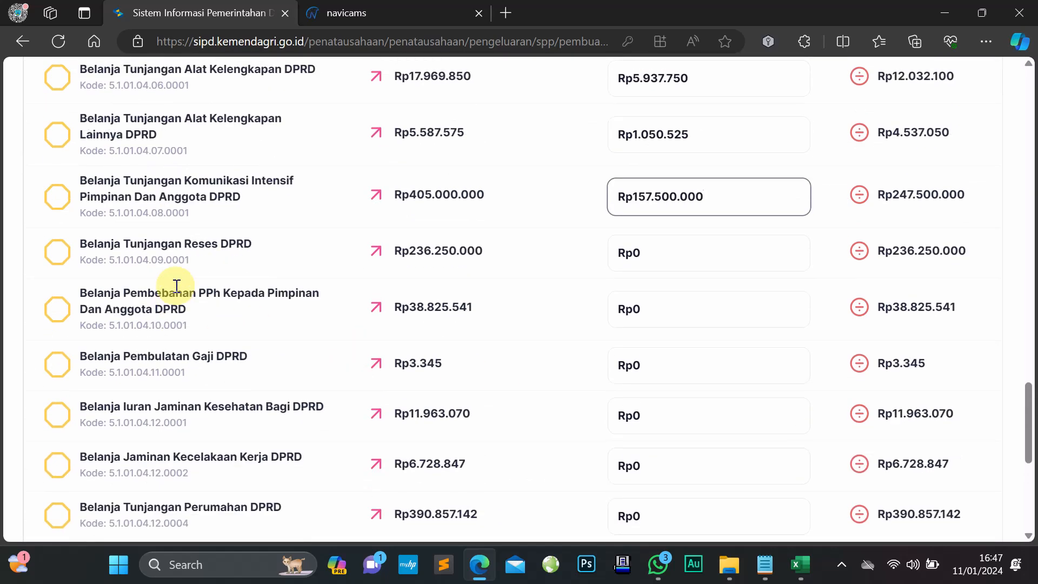
left_click(801, 565)
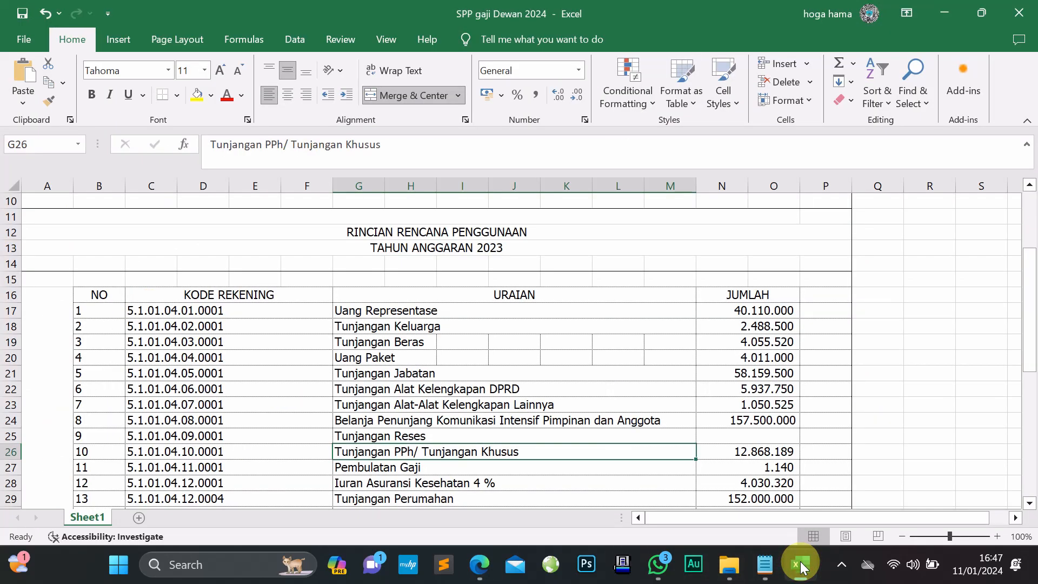
left_click(802, 566)
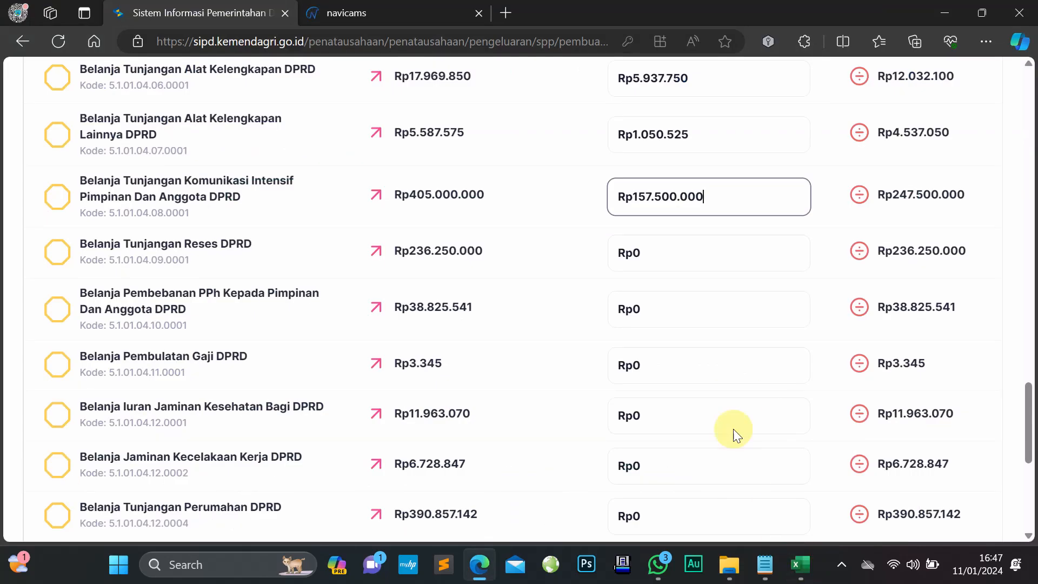
left_click(691, 308)
key("ctrl+v")
Switch to the Excel sheet and select the Jumlah cell of Pembulatan Gaji
left_click(801, 565)
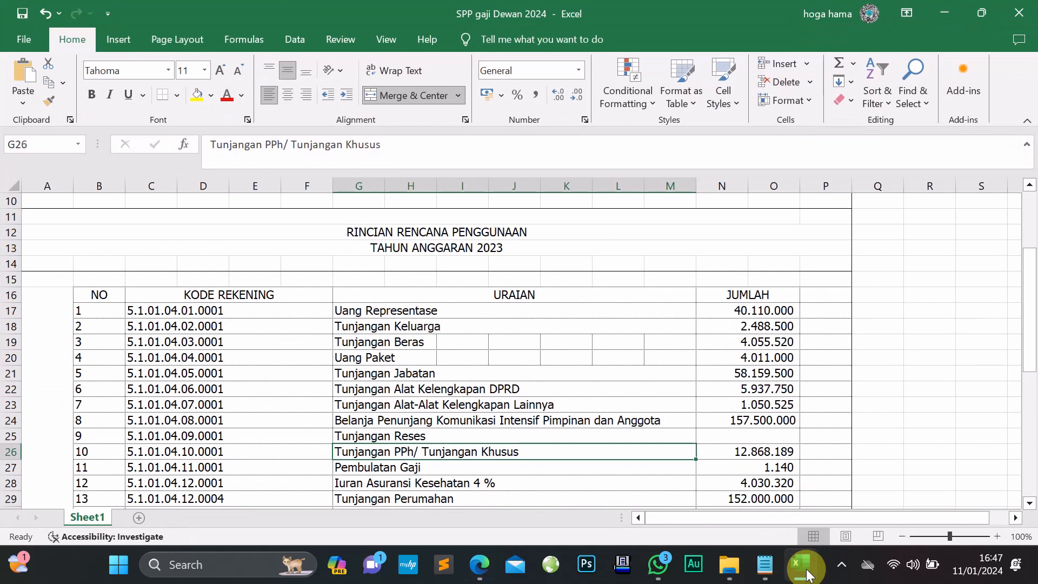
left_click(765, 464)
scroll(769, 442, "down", 2)
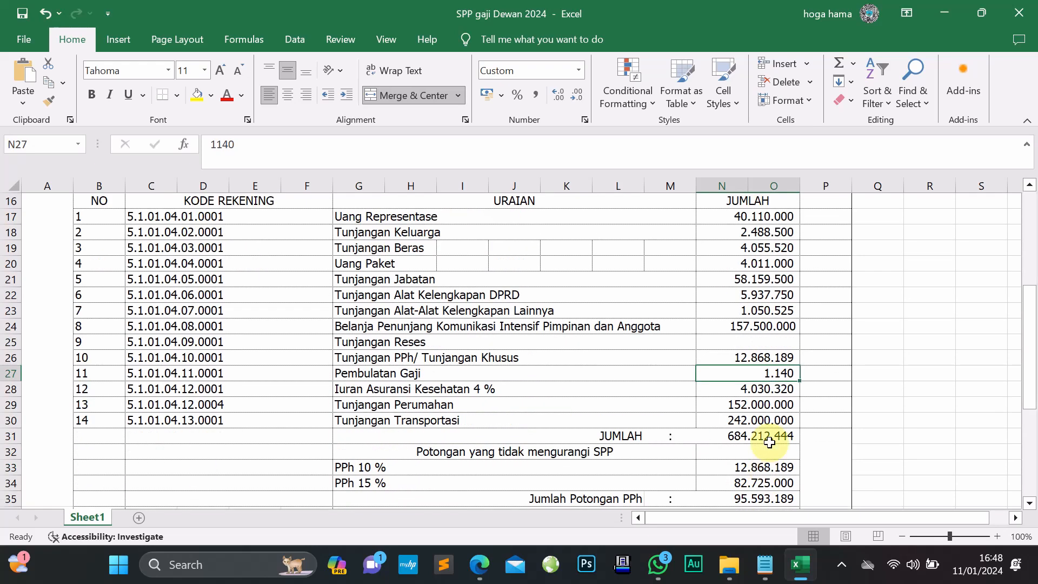
double_click(736, 371)
left_click_drag(735, 371, 666, 368)
type("C")
key("ctrl+z")
key("ctrl+z")
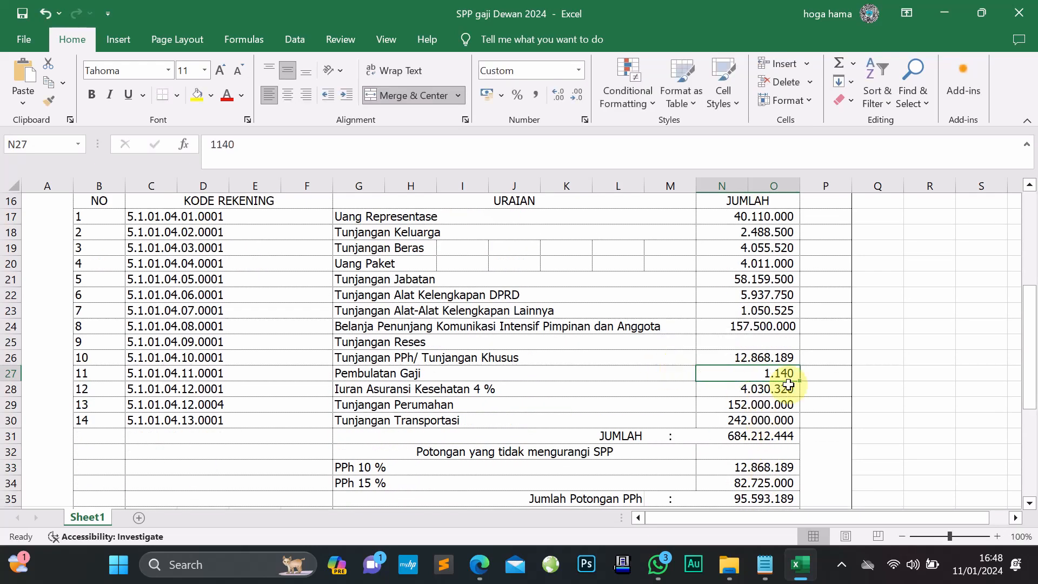
Copy the Pembulatan Gaji amount from the Excel sheet and set the Nilai of Belanja Pembulatan Gaji DPRD in SIPD to Rp1.140
scroll(767, 369, "down", 5)
double_click(752, 377)
left_click_drag(752, 377, 656, 364)
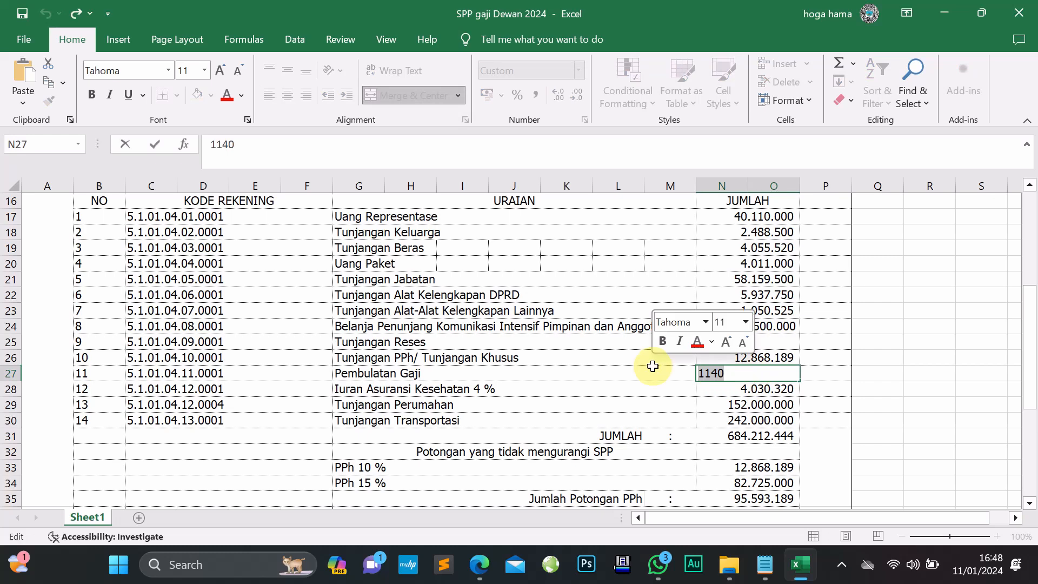
left_click(479, 565)
left_click(668, 366)
key("ctrl+v")
Copy the Iuran Asuransi Kesehatan 4 % amount from Excel and set the Nilai of Belanja Iuran Jaminan Kesehatan Bagi DPRD in SIPD to Rp4.030.320
left_click(801, 564)
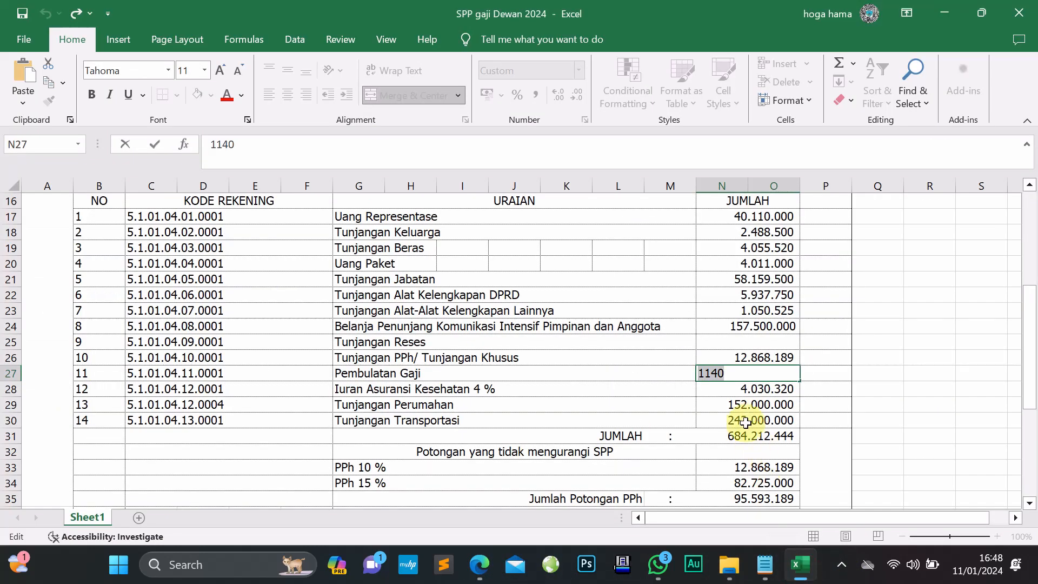
left_click(739, 391)
double_click(738, 391)
left_click_drag(745, 394, 679, 382)
key("ctrl+c")
left_click(662, 390)
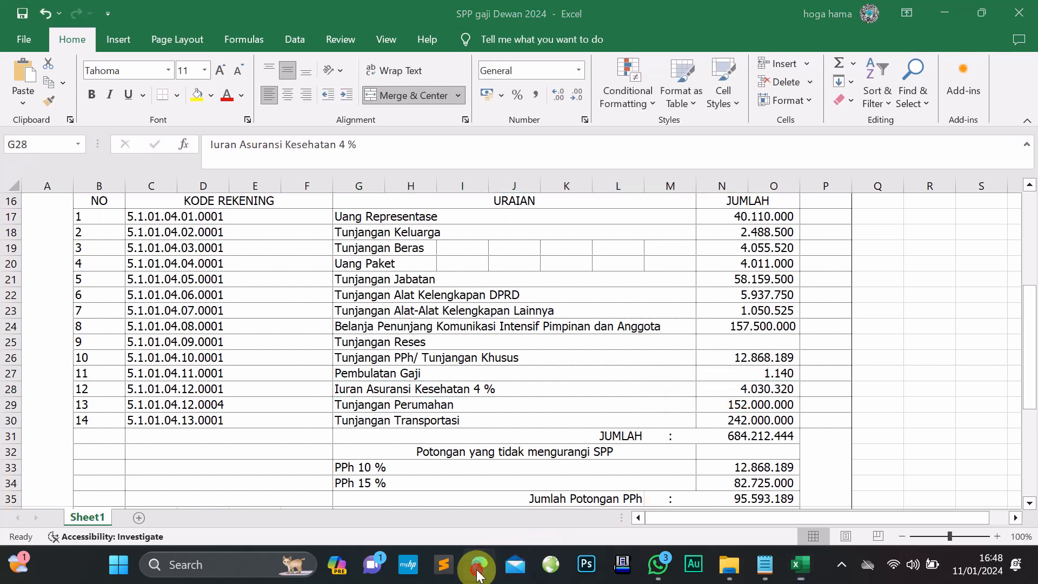
left_click(480, 564)
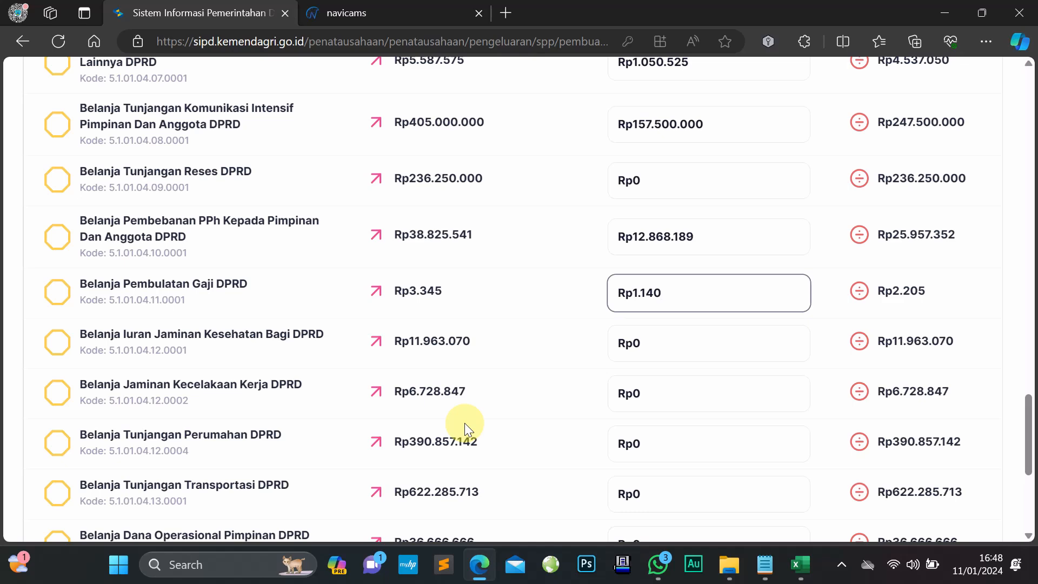
scroll(465, 423, "down", 3)
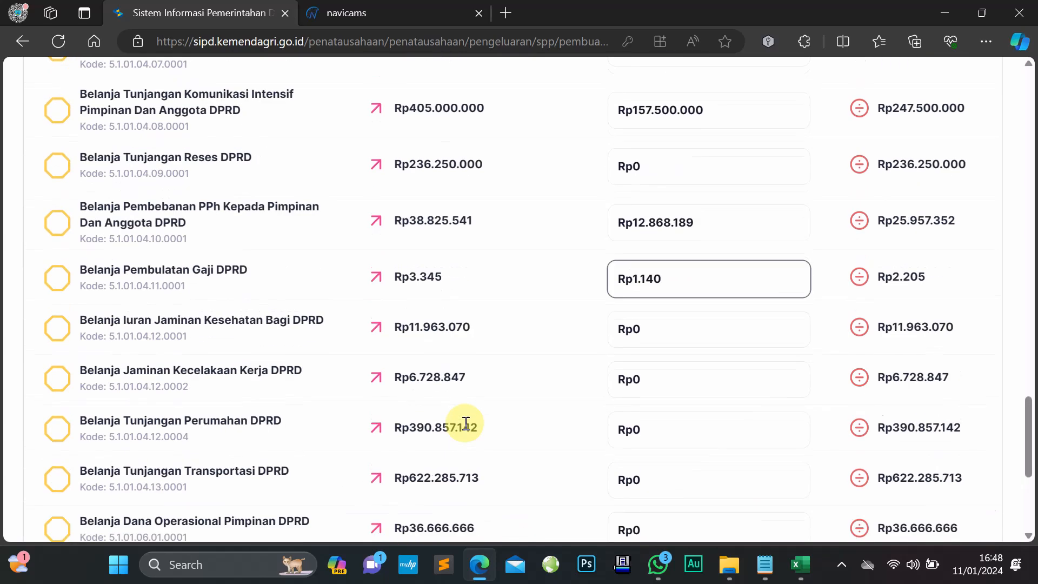
scroll(468, 423, "up", 3)
left_click(812, 557)
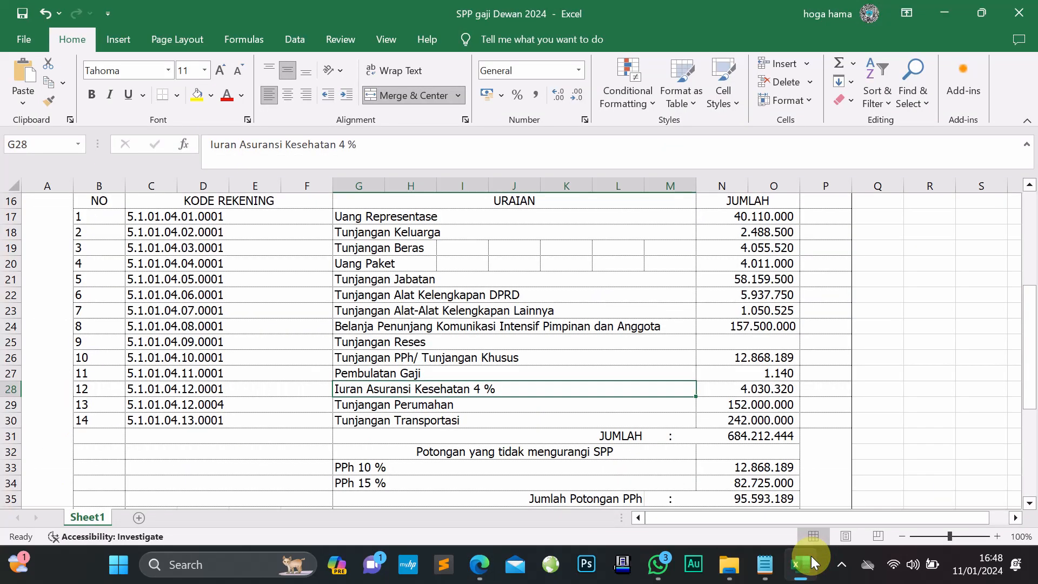
left_click(811, 557)
scroll(371, 378, "down", 2)
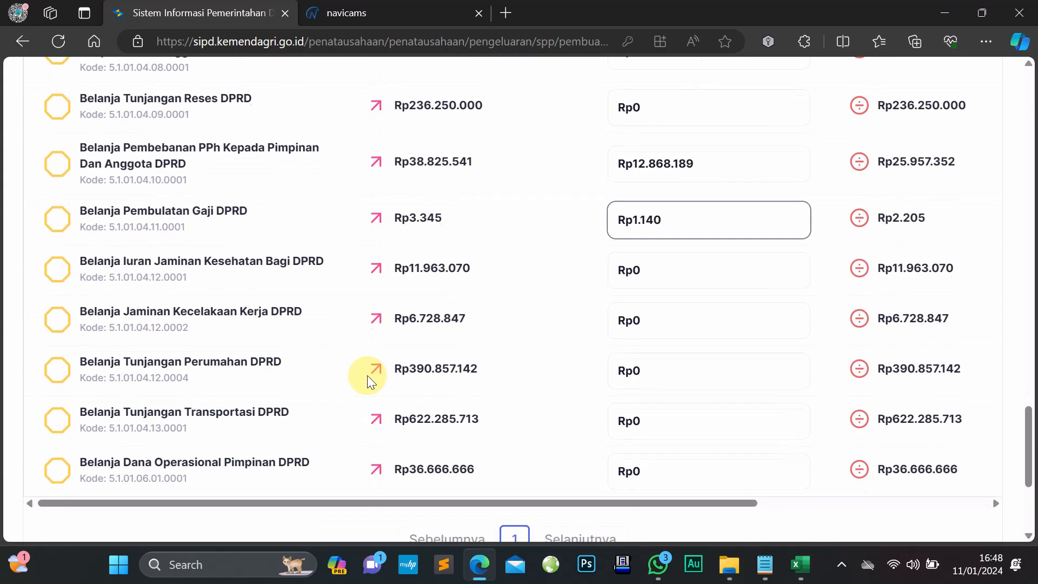
left_click(641, 272)
type("4030320")
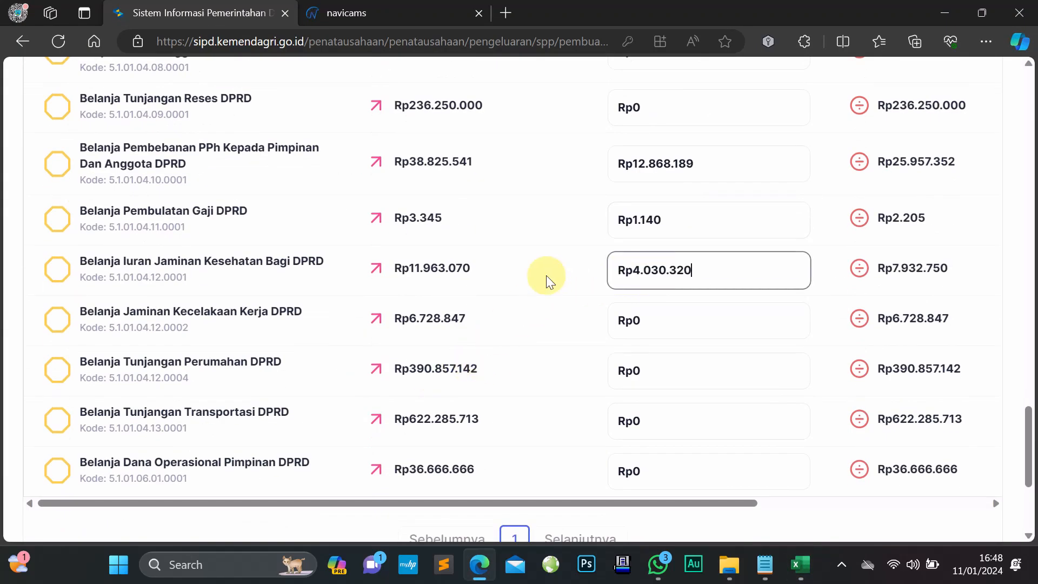
Copy the Tunjangan Perumahan amount from Excel and set the Nilai of Belanja Tunjangan Perumahan DPRD in SIPD to Rp152.000.000
left_click(800, 565)
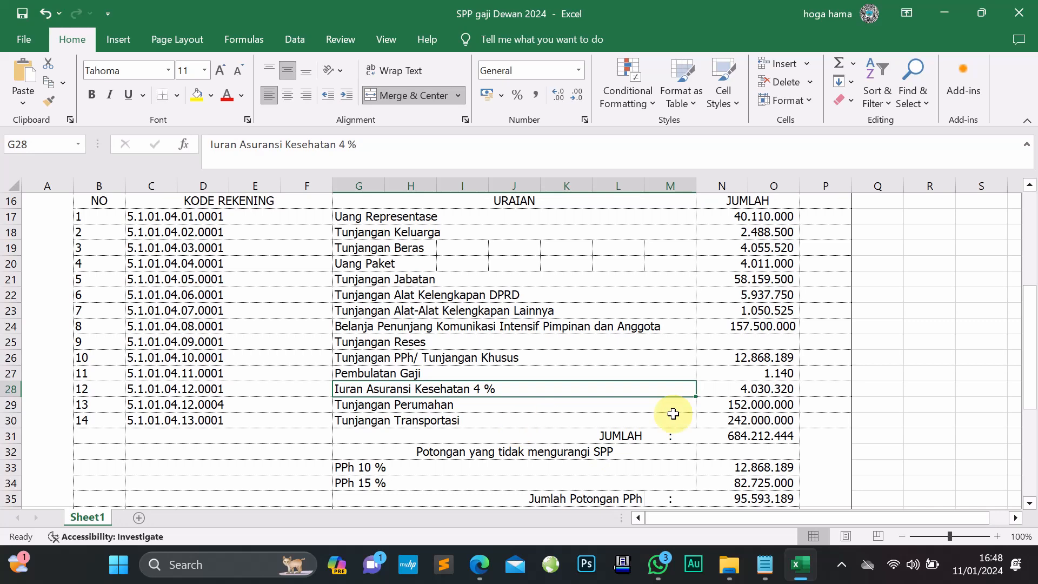
double_click(753, 401)
left_click_drag(753, 401, 703, 404)
right_click(703, 407)
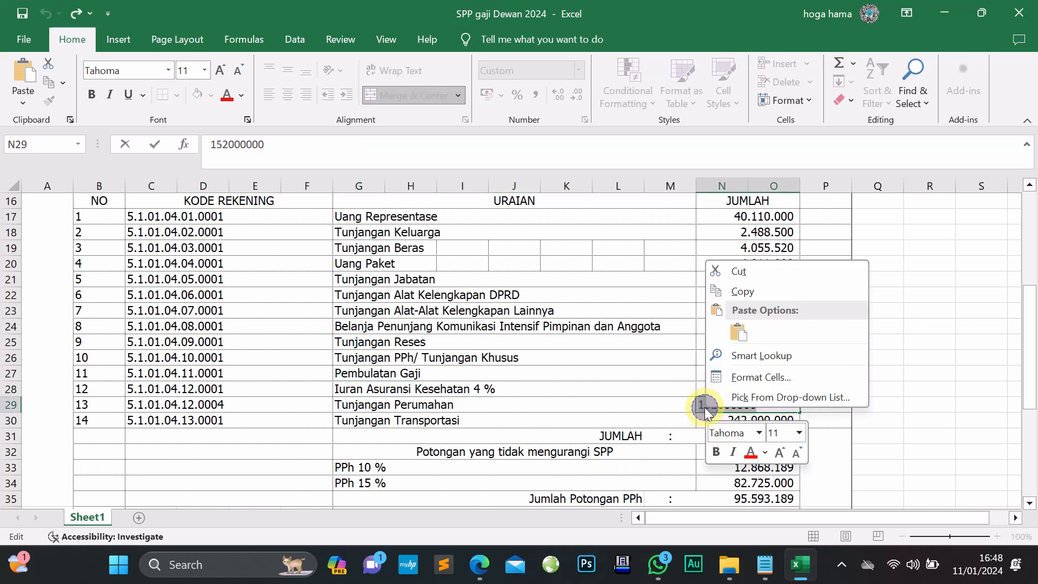
left_click(735, 295)
left_click(669, 406)
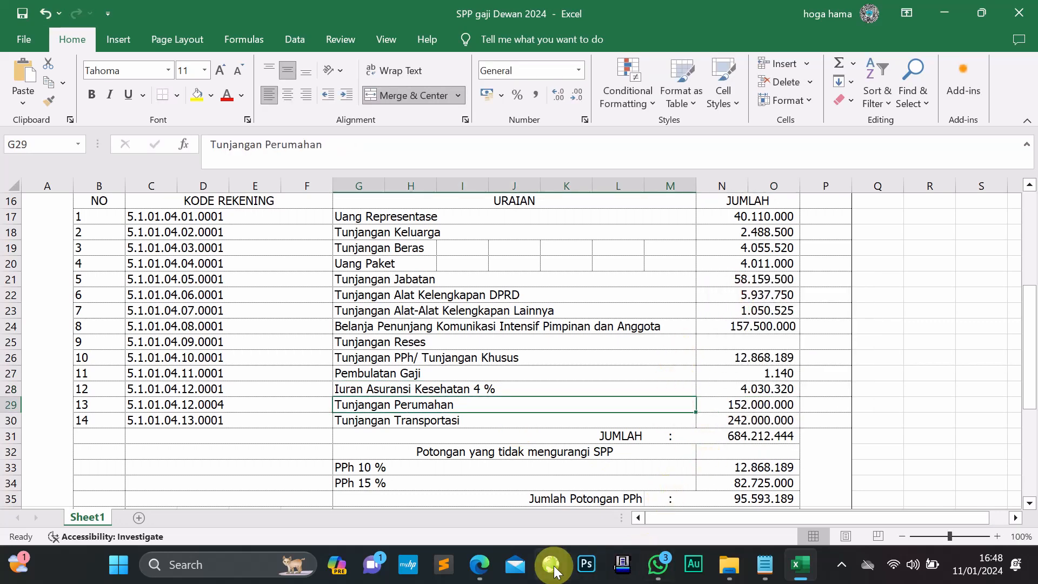
left_click(482, 573)
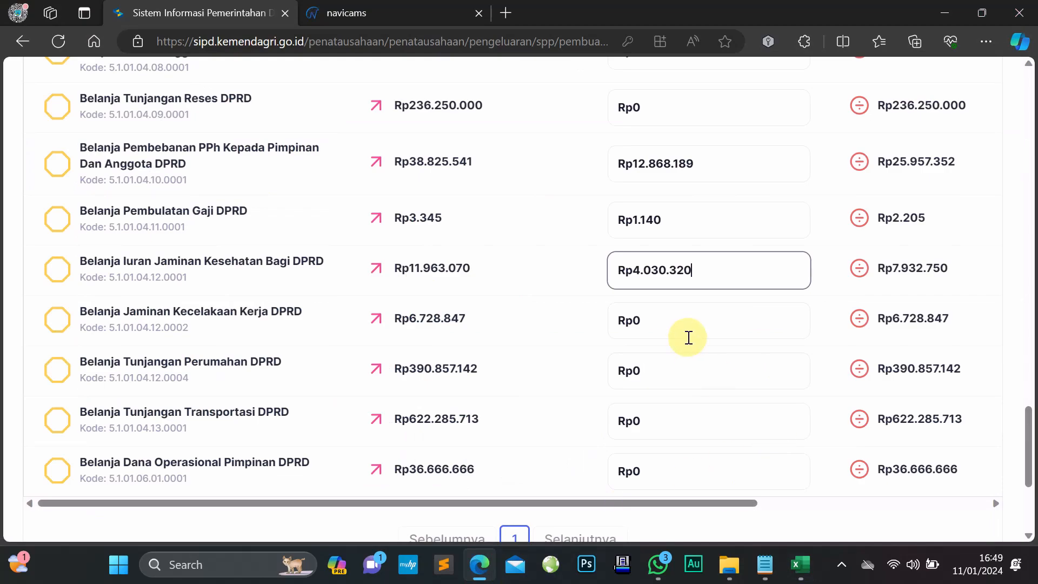
scroll(708, 384, "down", 2)
left_click(802, 568)
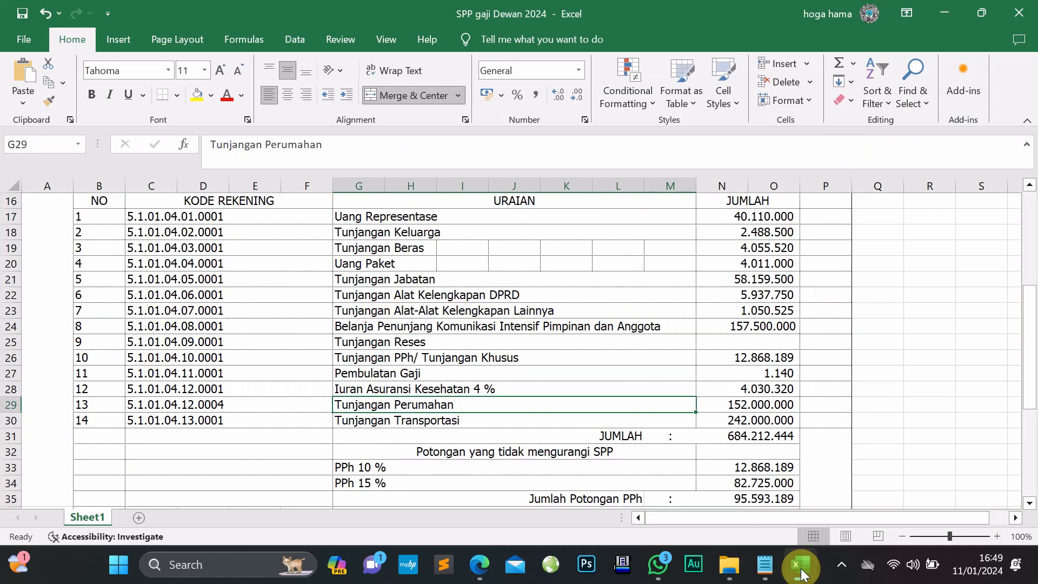
left_click(802, 569)
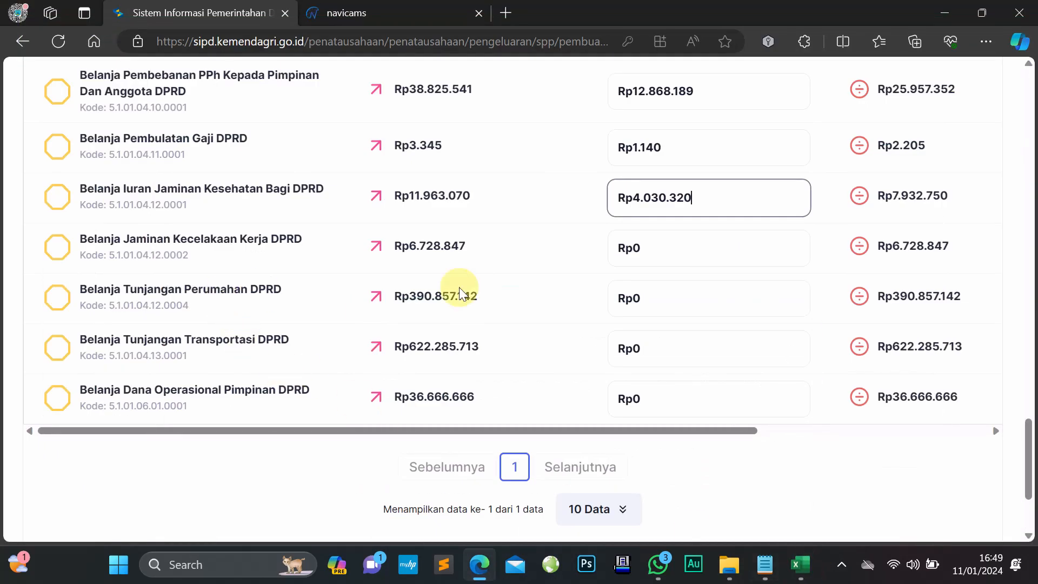
left_click(744, 299)
key("ctrl+v")
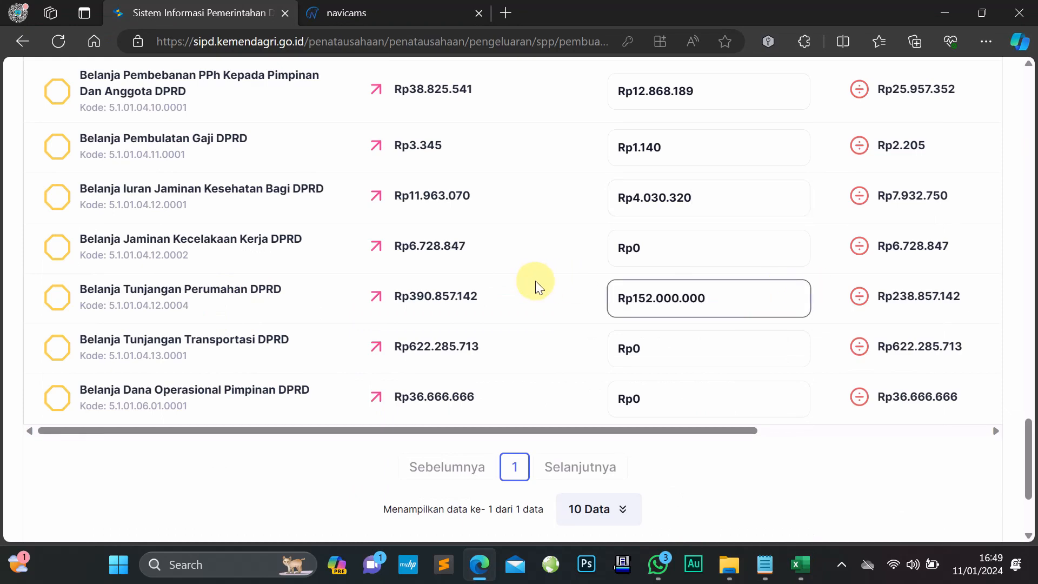
Copy the Tunjangan Transportasi amount from Excel and set the Nilai of Belanja Tunjangan Transportasi DPRD in SIPD to Rp242.000.000
left_click(801, 565)
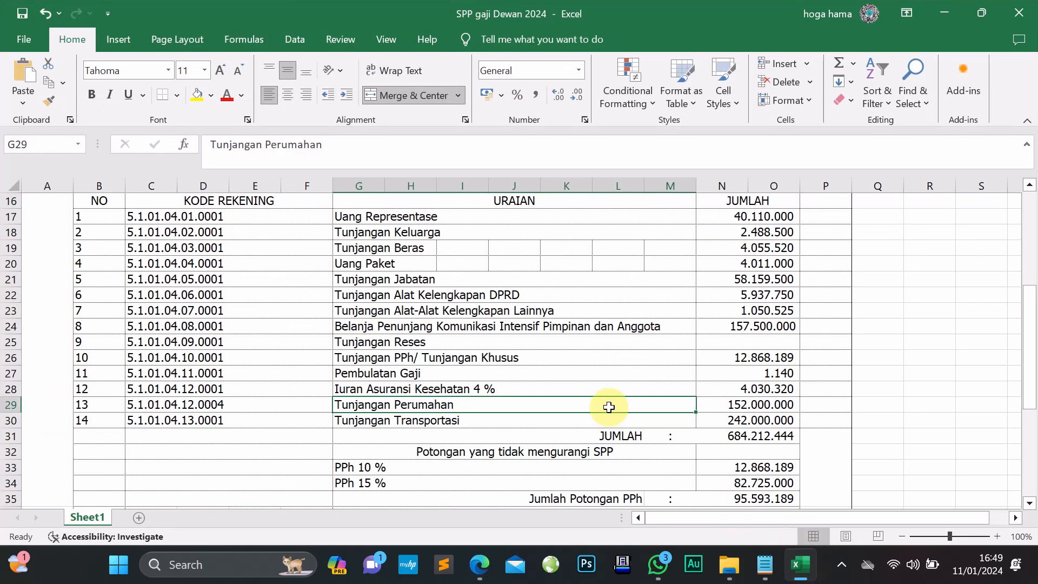
left_click(732, 419)
double_click(732, 419)
left_click_drag(795, 420, 673, 422)
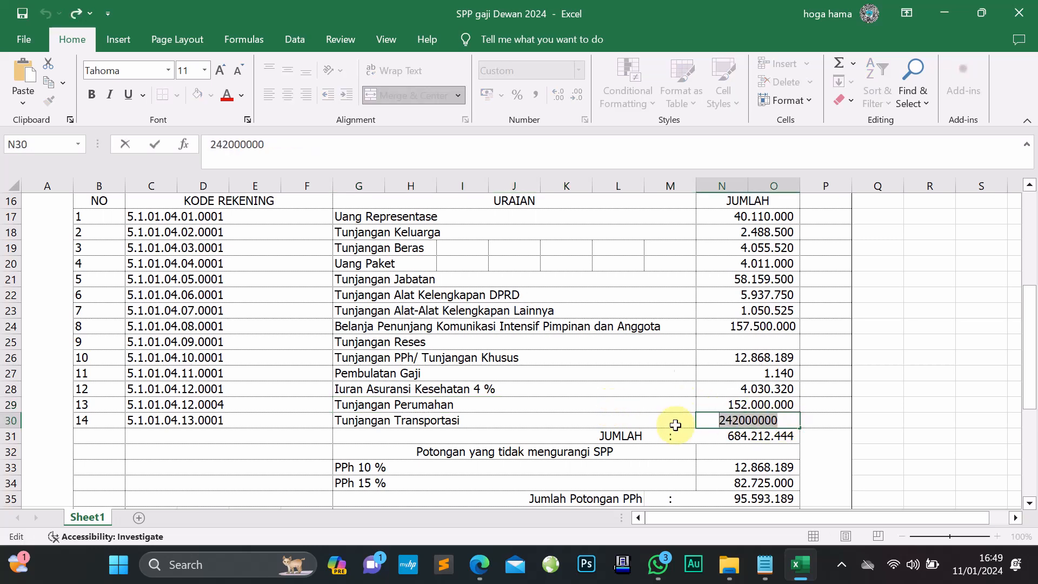
right_click(741, 423)
left_click(775, 312)
left_click(702, 359)
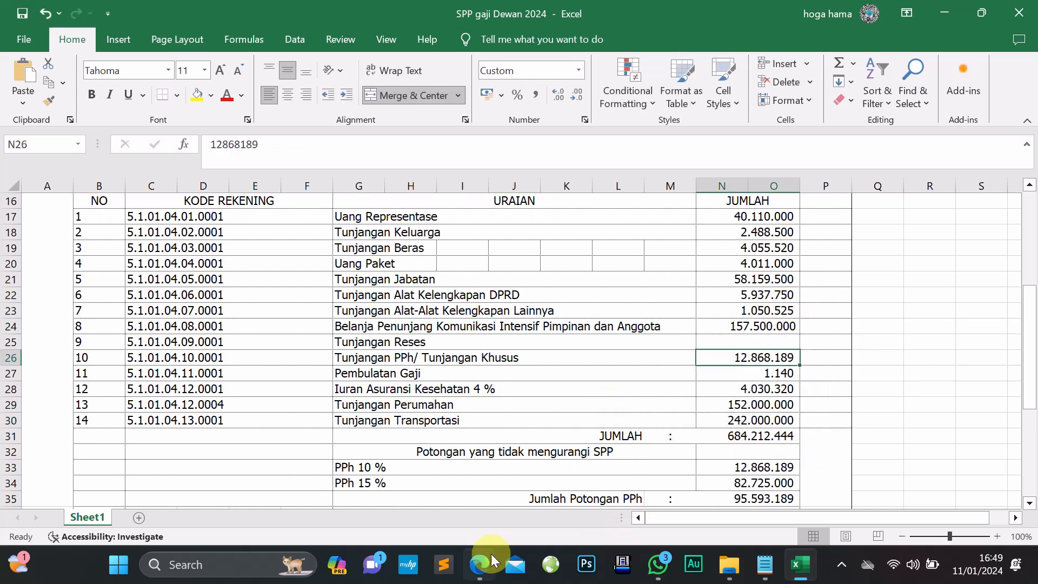
left_click(479, 565)
left_click(675, 347)
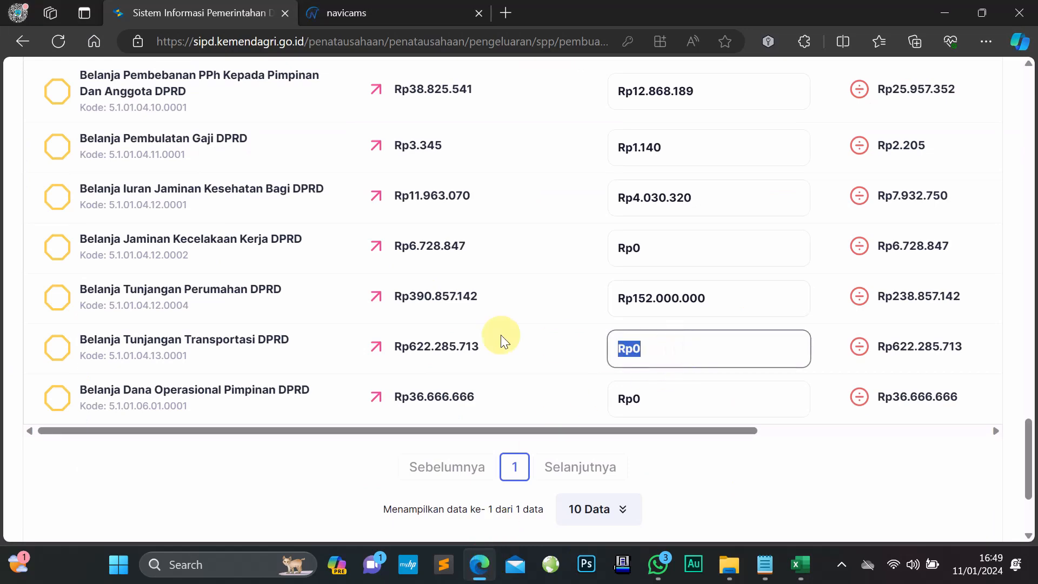
key("ctrl+v")
Switch to the Excel sheet and copy the PPh 10 % amount under Potongan yang tidak mengurangi SPP
key("alt+Tab")
left_click(581, 379)
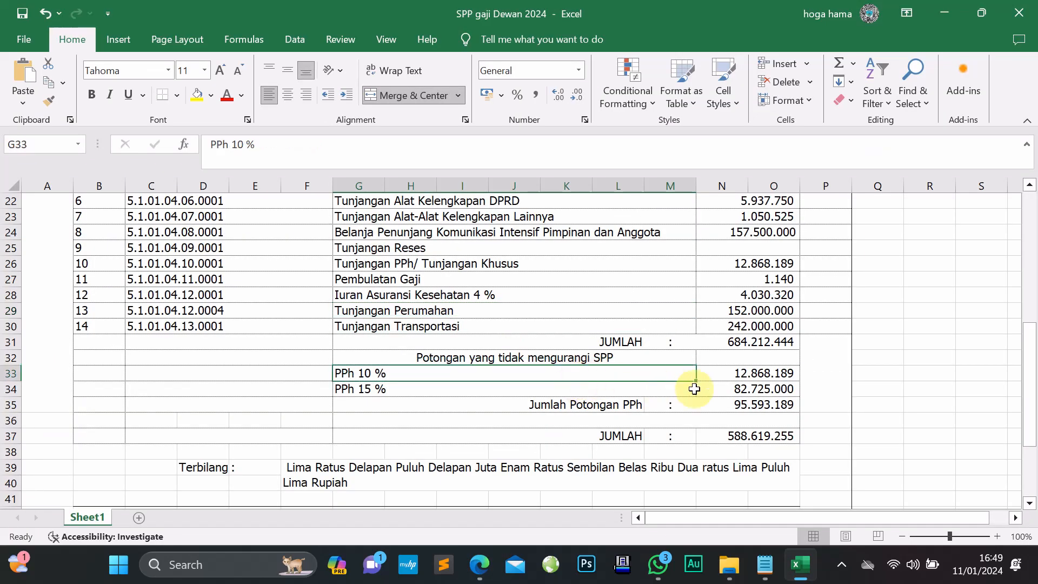
left_click(734, 375)
double_click(720, 375)
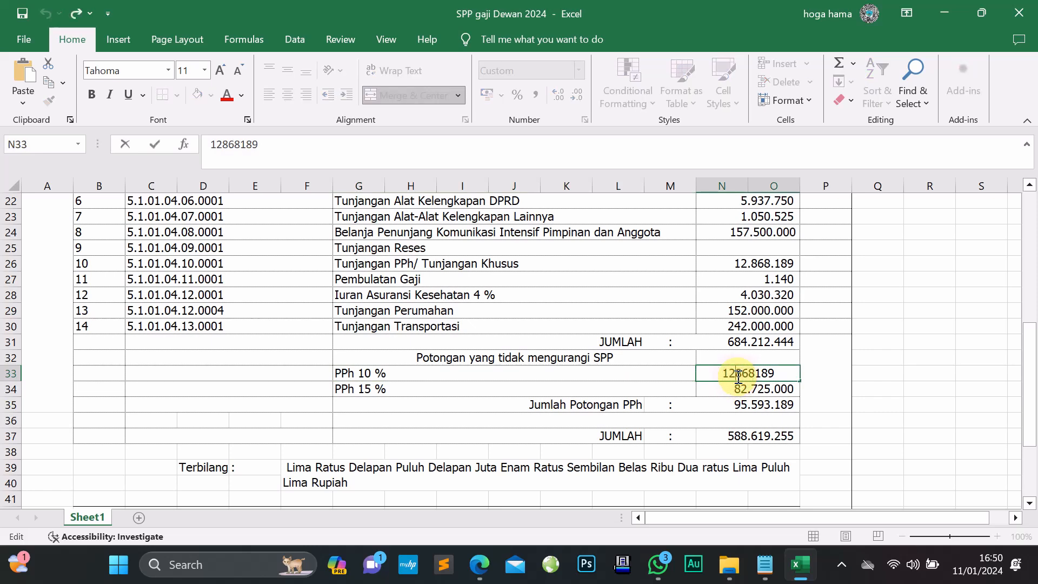
double_click(716, 375)
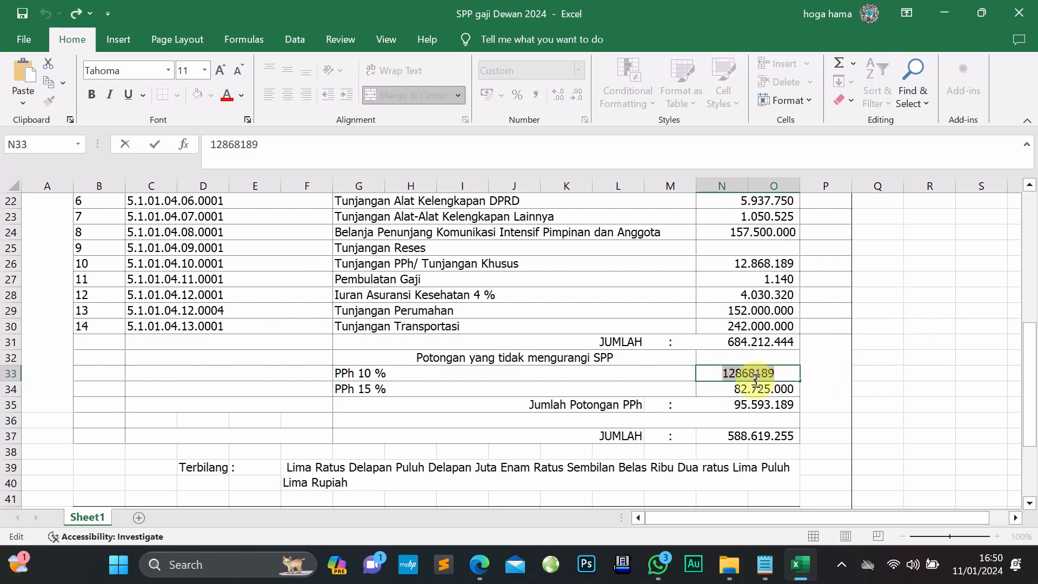
right_click(755, 381)
left_click(844, 412)
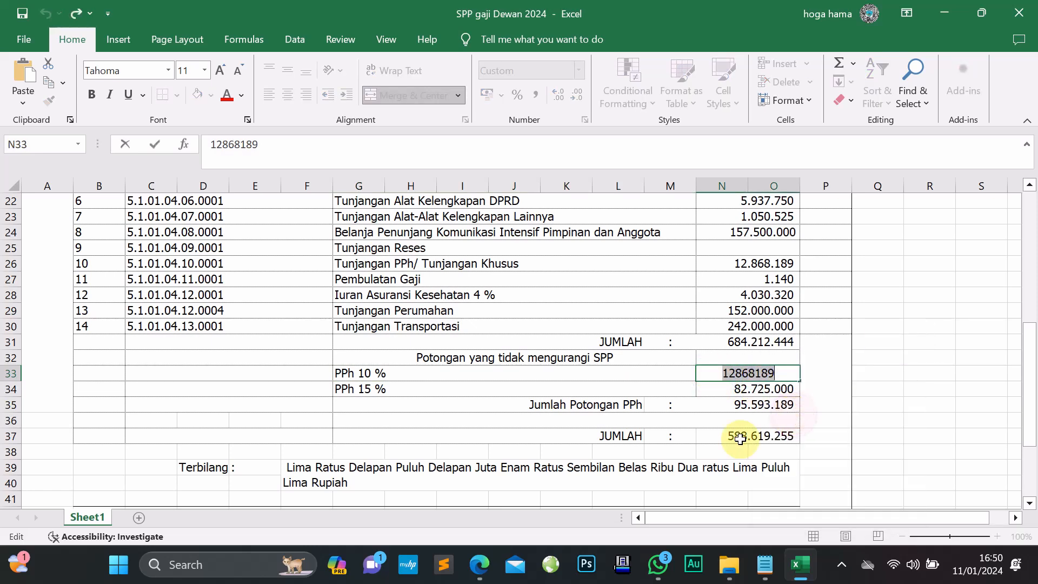
Switch back to SIPD and open Tambah Potongan dan Pajak for Belanja Pembebanan PPh Kepada Pimpinan Dan Anggota DPRD
left_click(479, 564)
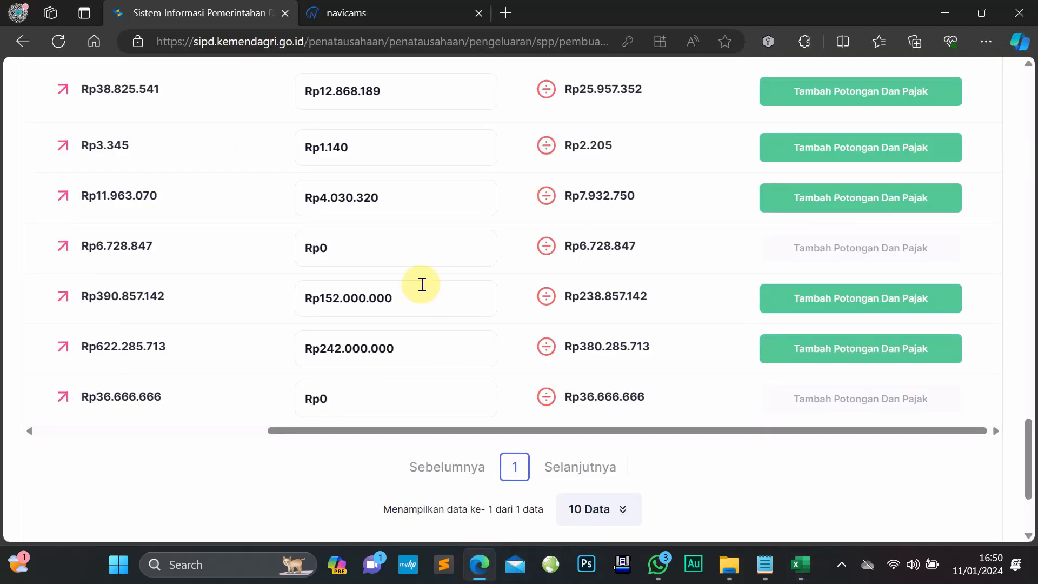
scroll(423, 285, "up", 4)
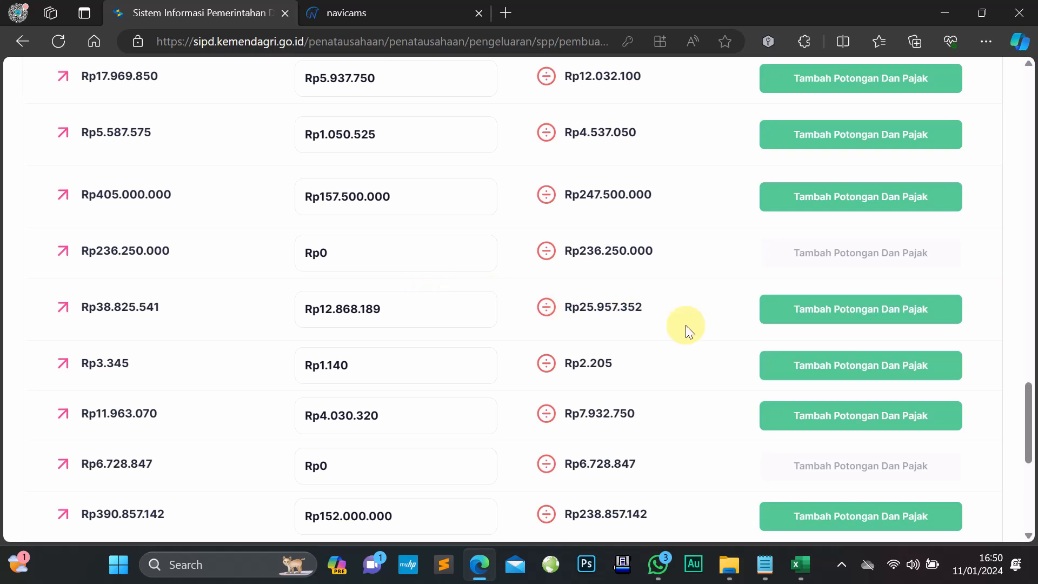
left_click(879, 316)
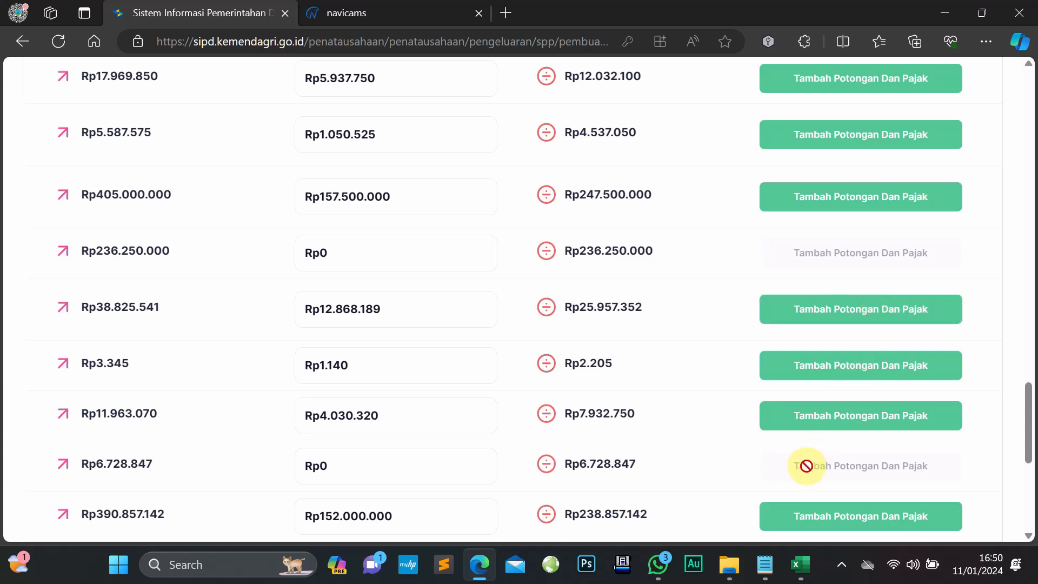
scroll(569, 499, "down", 5)
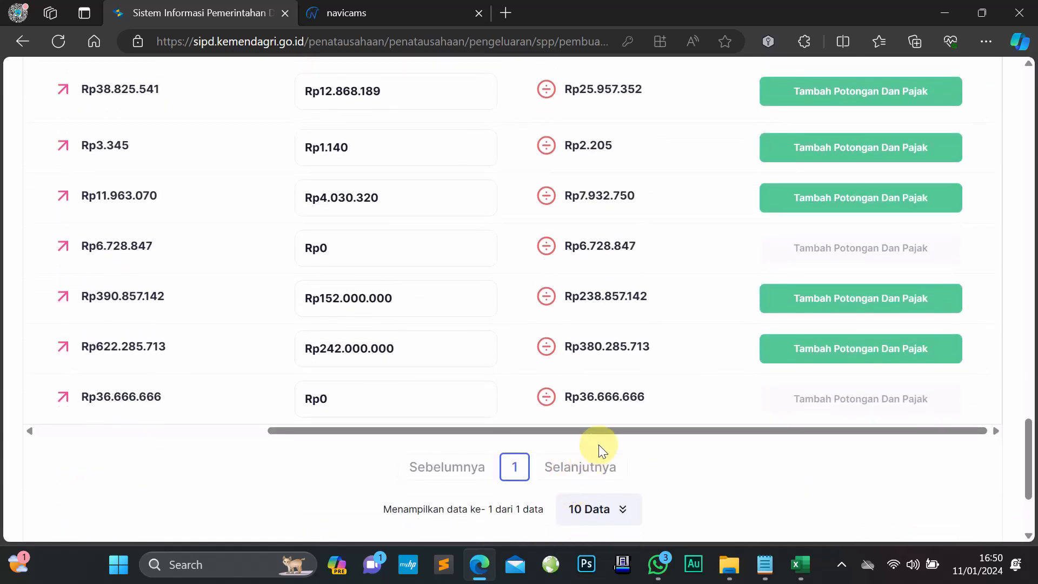
scroll(601, 443, "up", 1)
left_click_drag(628, 503, 718, 510)
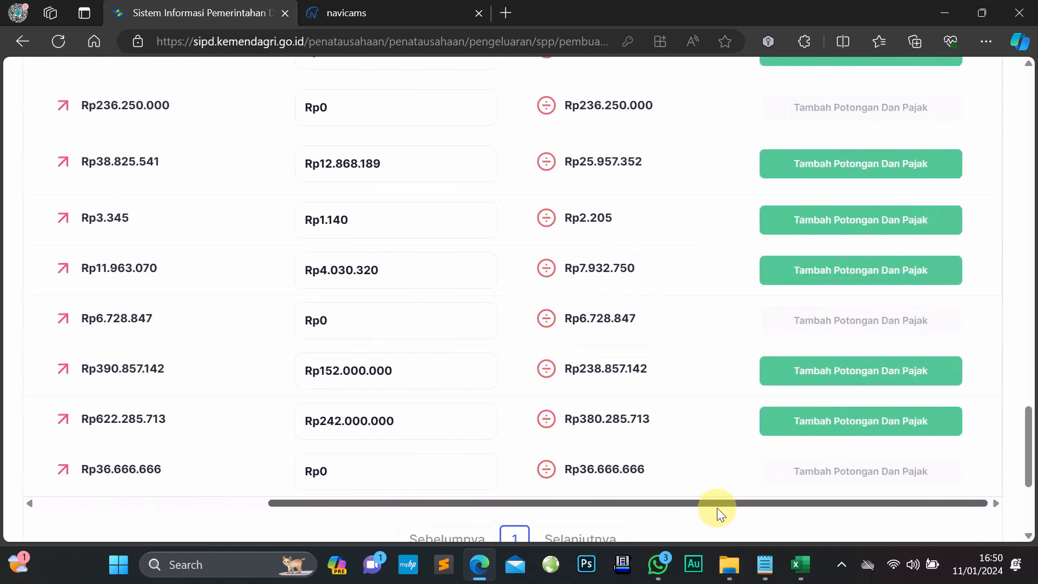
left_click(840, 153)
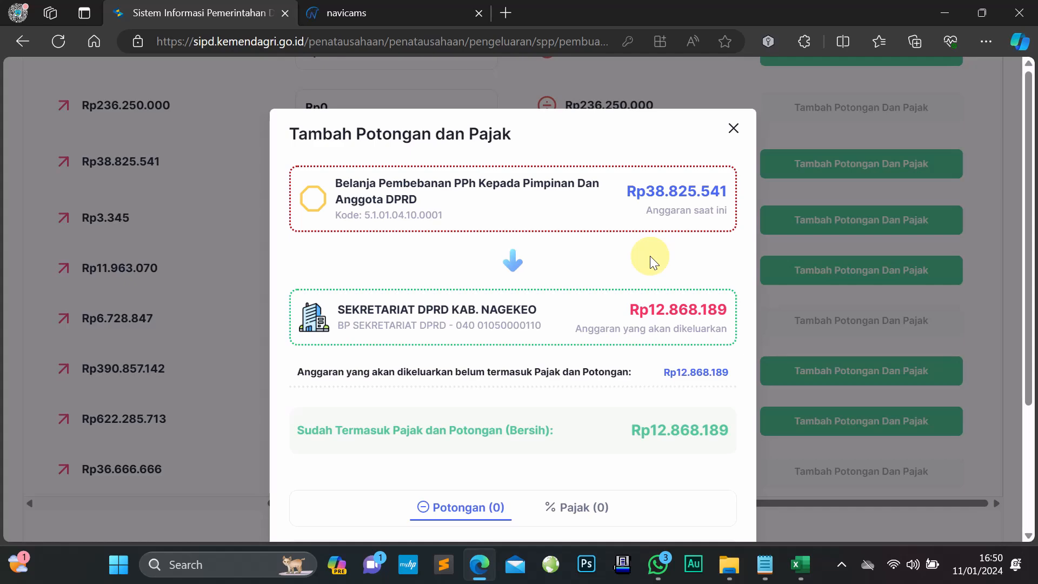
scroll(650, 255, "down", 3)
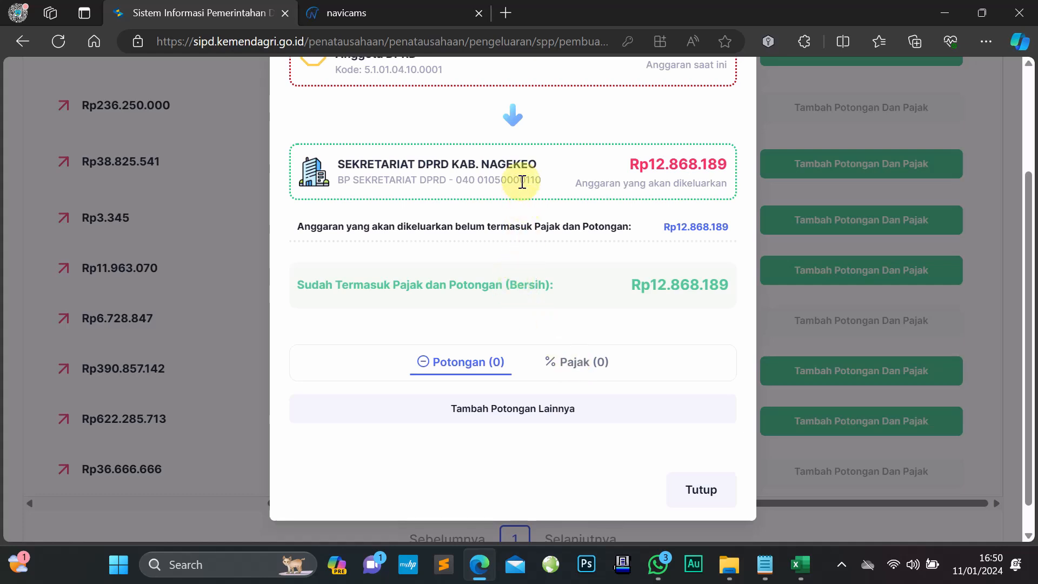
scroll(522, 181, "up", 2)
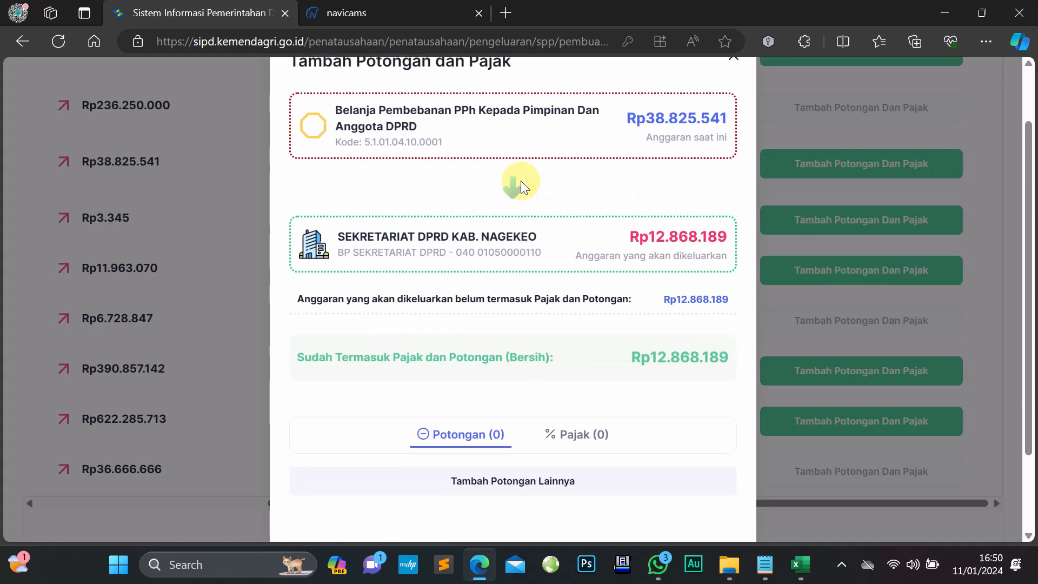
scroll(521, 181, "down", 2)
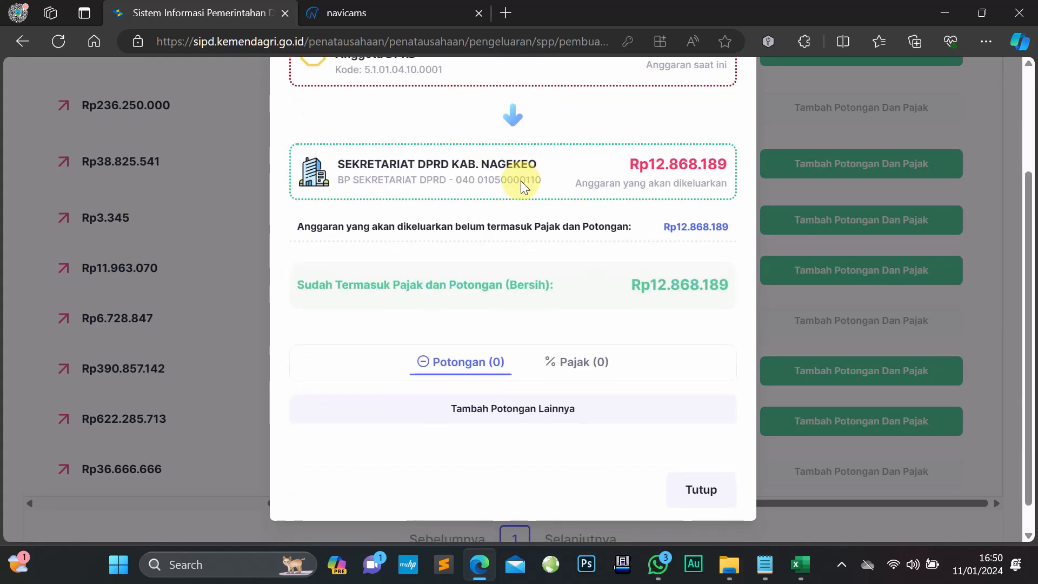
Add a deduction entry to the PPh expenditure and set its Jenis Potongan to PPH 21
left_click(519, 402)
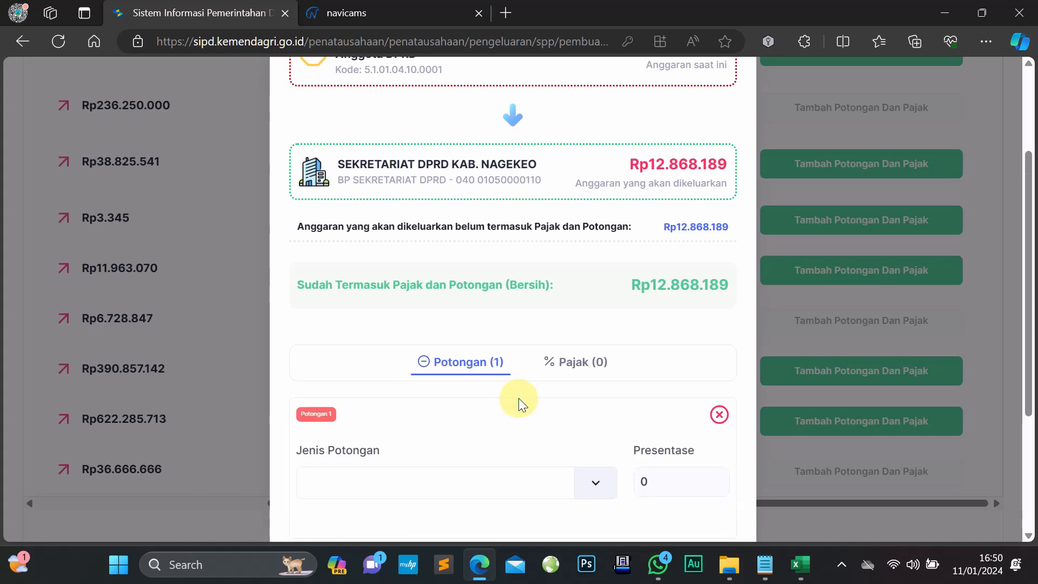
scroll(518, 398, "down", 4)
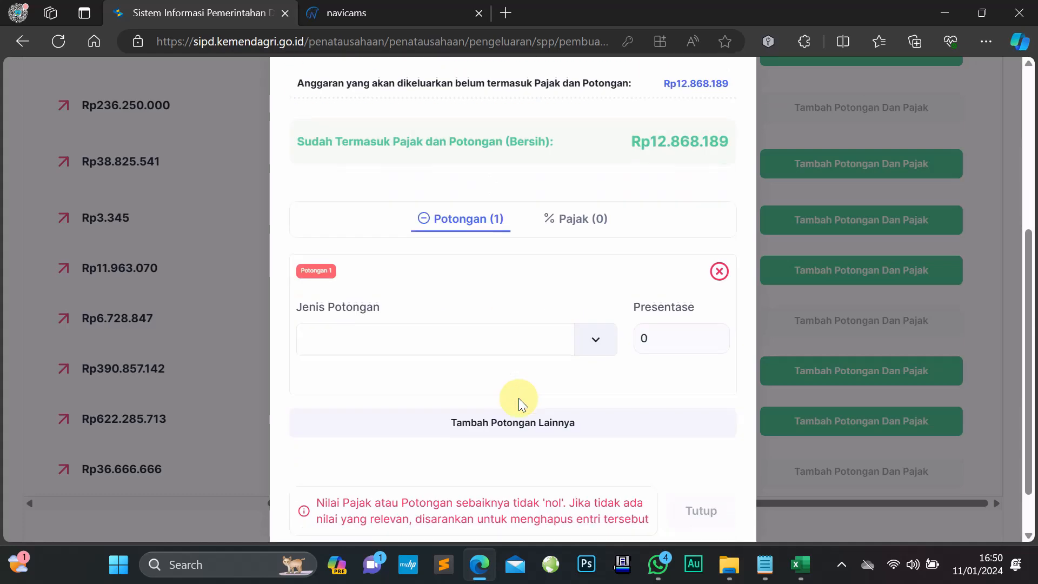
left_click(591, 335)
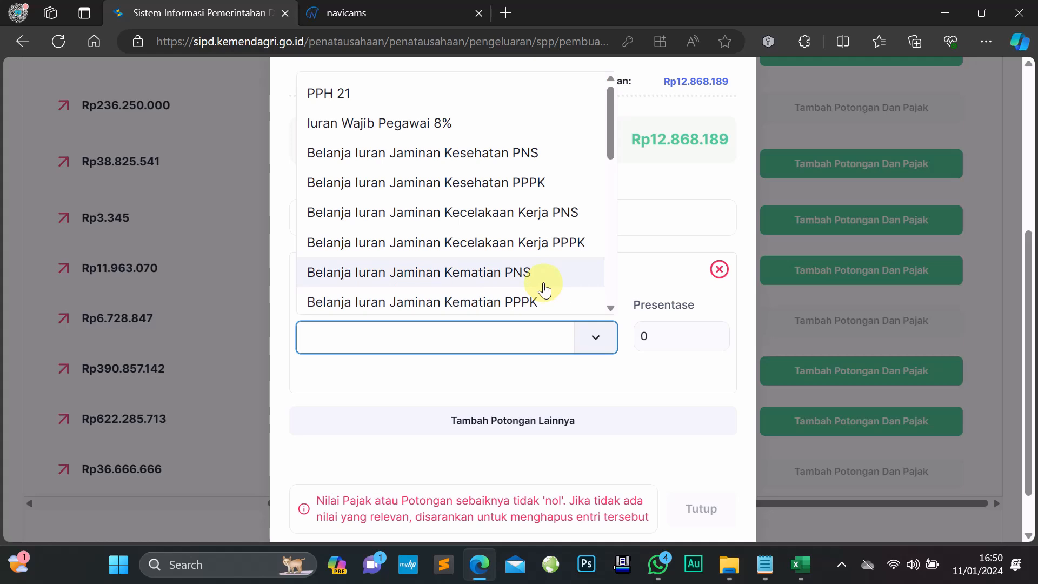
scroll(545, 290, "down", 1)
scroll(544, 290, "up", 1)
left_click(433, 336)
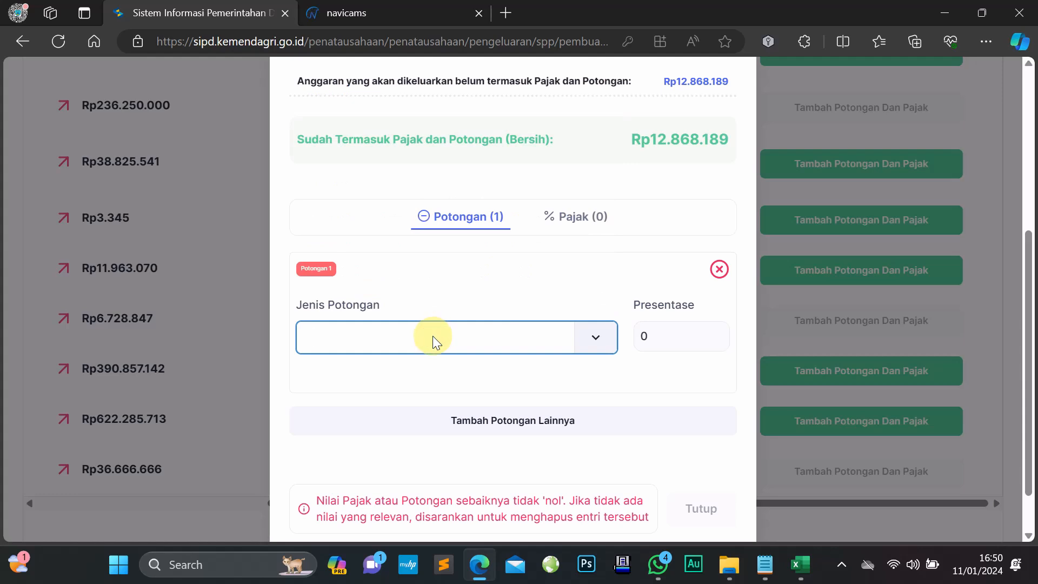
type("Pph")
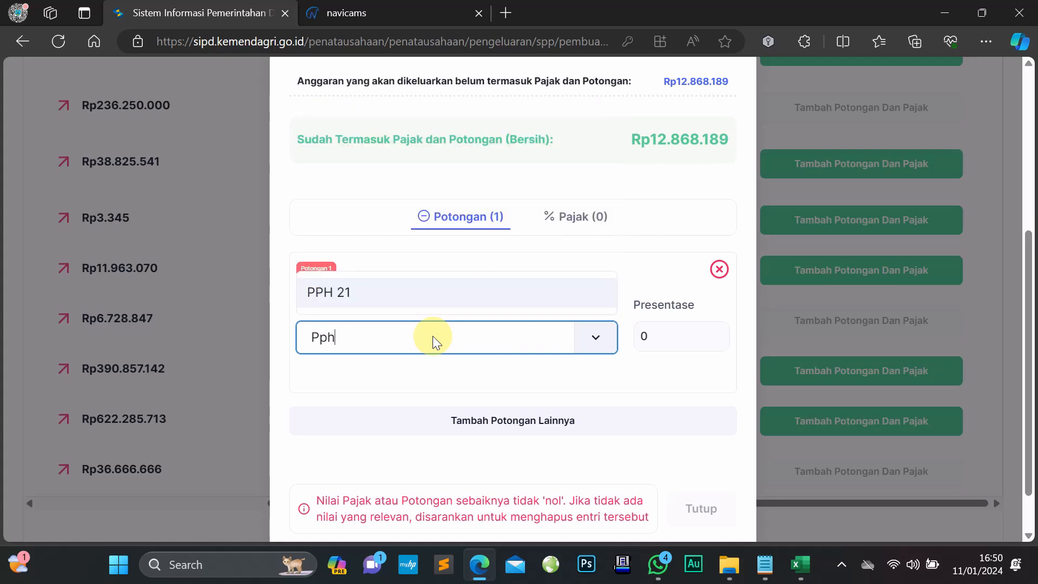
left_click(457, 295)
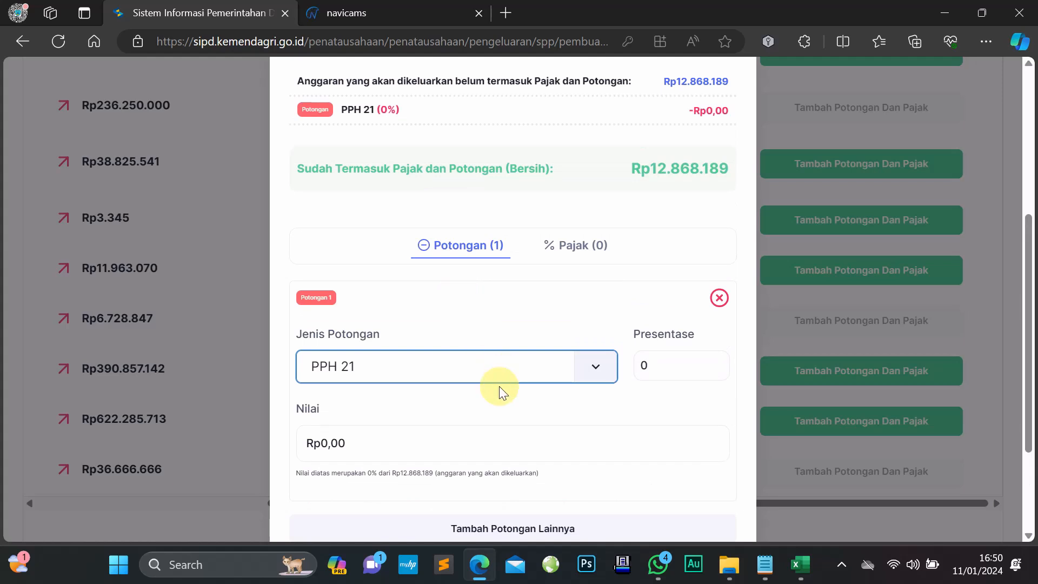
Set the Nilai of the PPH 21 deduction to Rp12.868.189
left_click(359, 435)
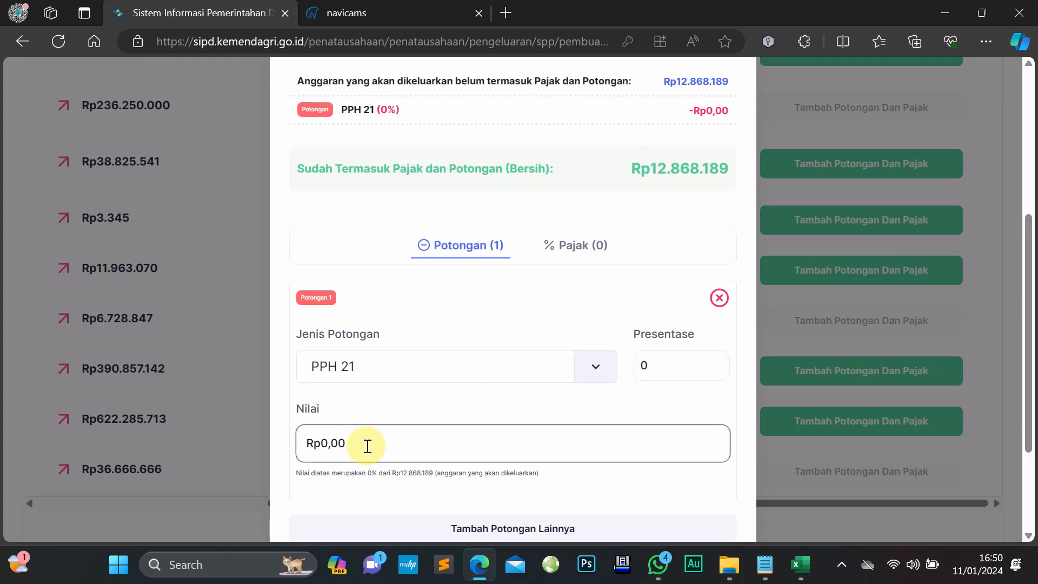
scroll(363, 442, "down", 3)
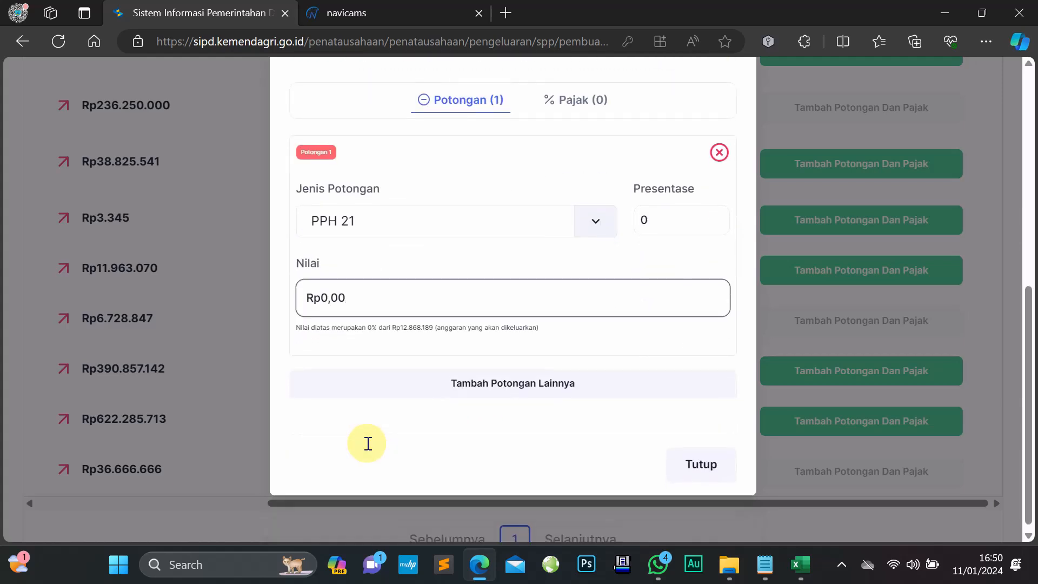
double_click(357, 299)
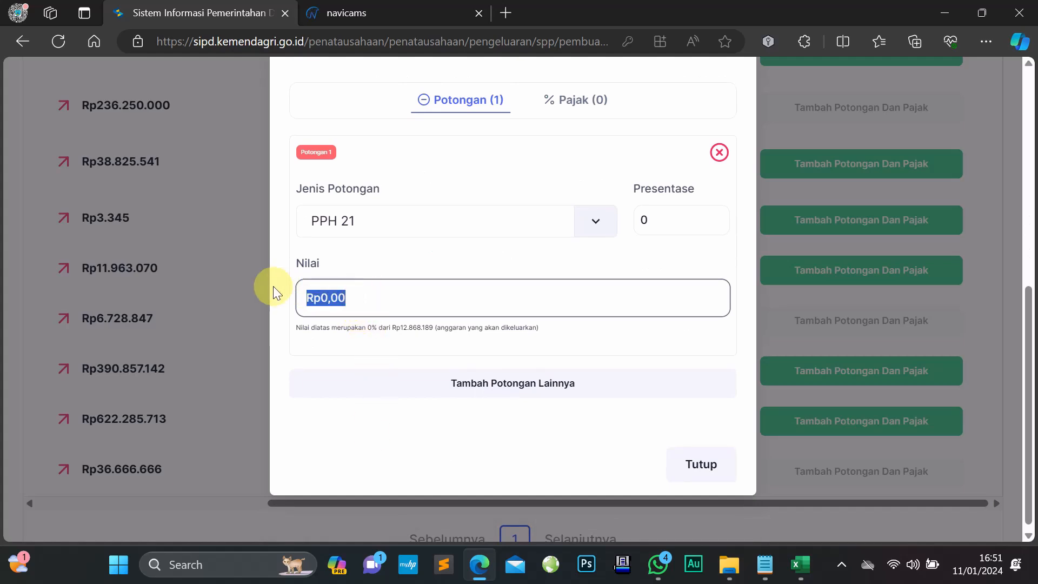
type("Rp12.868.189")
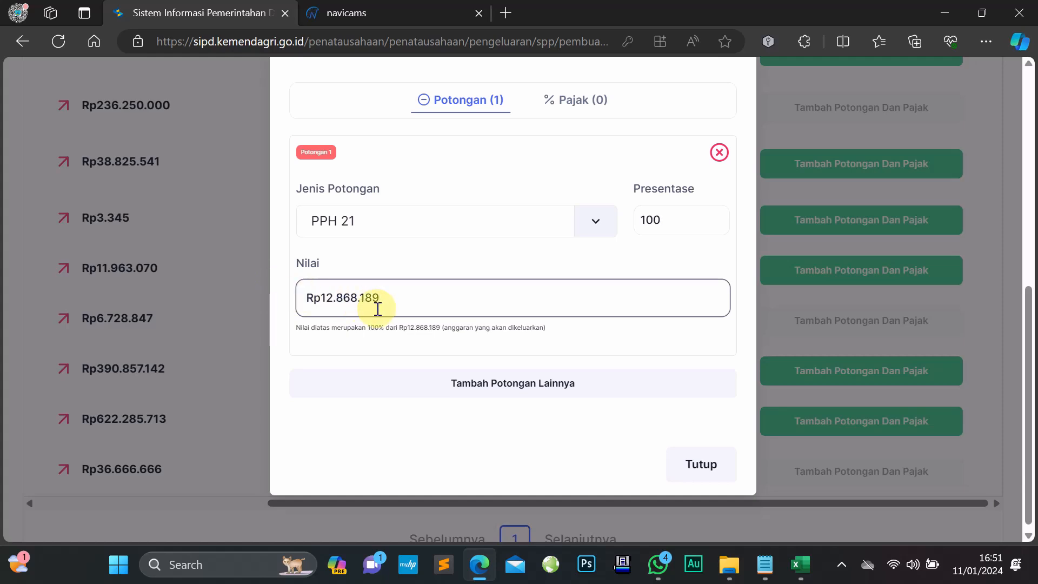
left_click(621, 351)
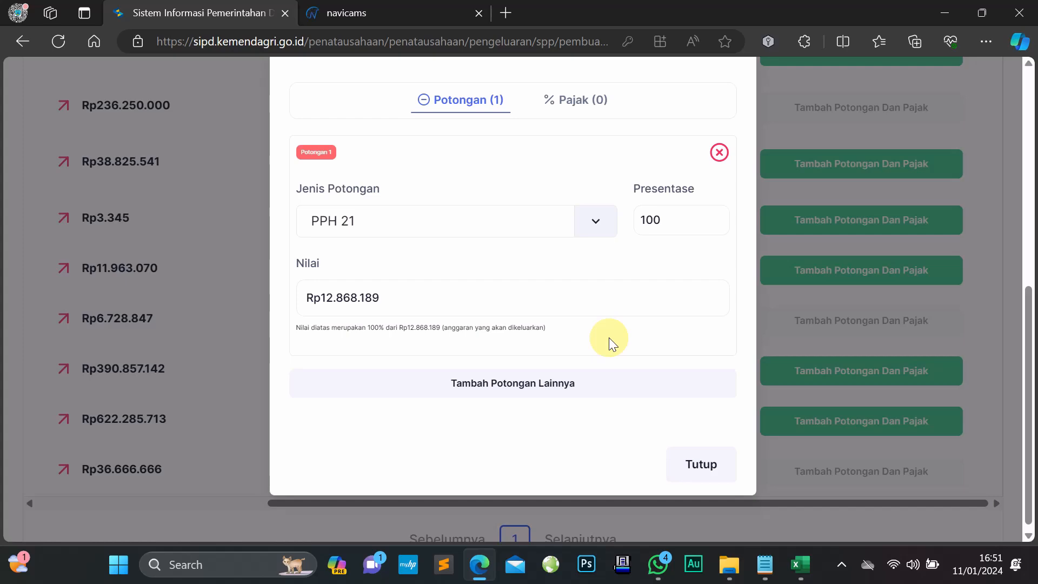
Review the PPH 21 deduction summary for Belanja Pembebanan PPh Kepada Pimpinan Dan Anggota DPRD and close the deduction dialog
scroll(609, 337, "up", 5)
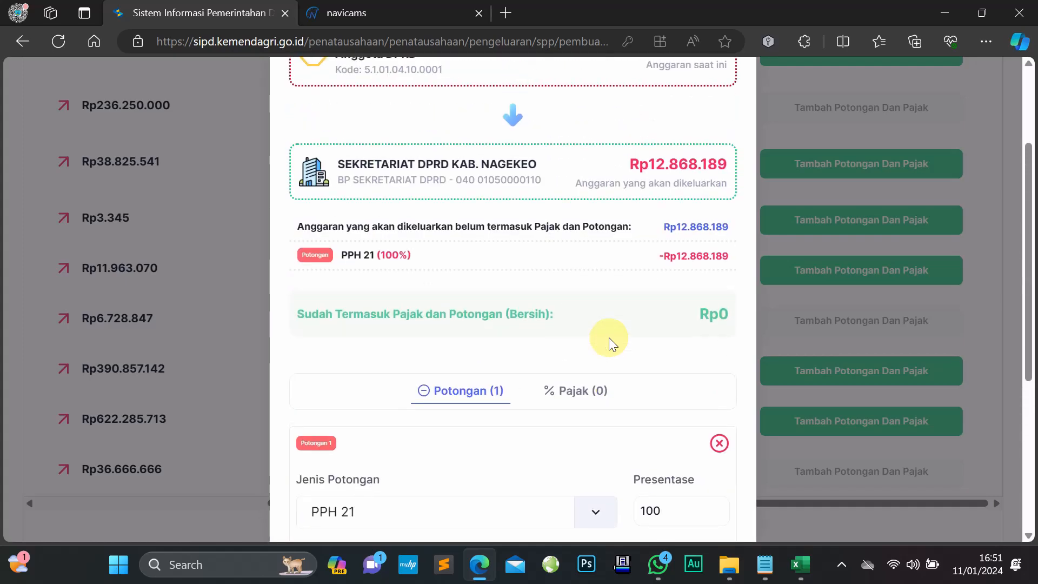
scroll(609, 337, "up", 3)
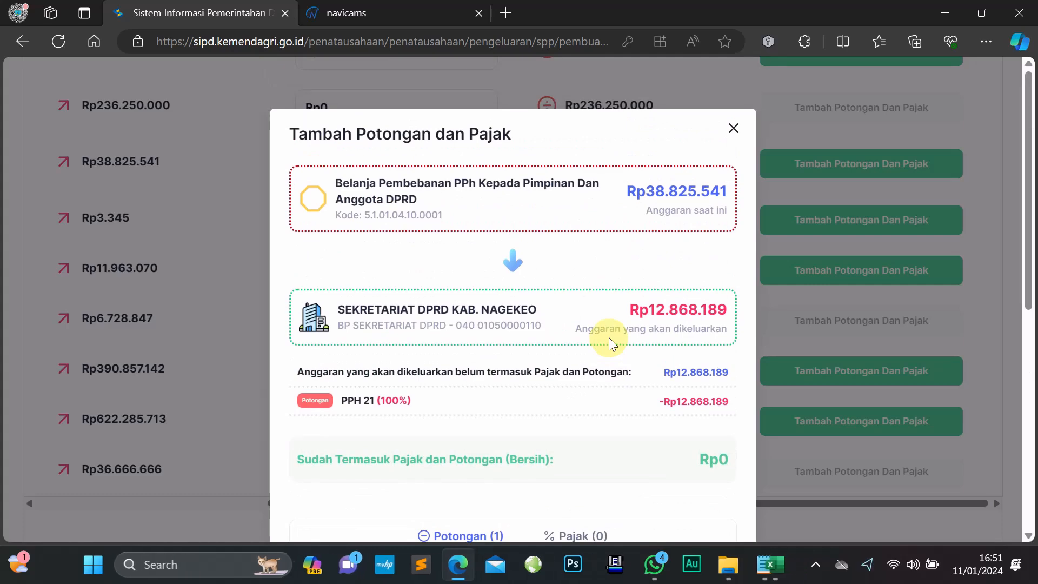
scroll(609, 338, "down", 5)
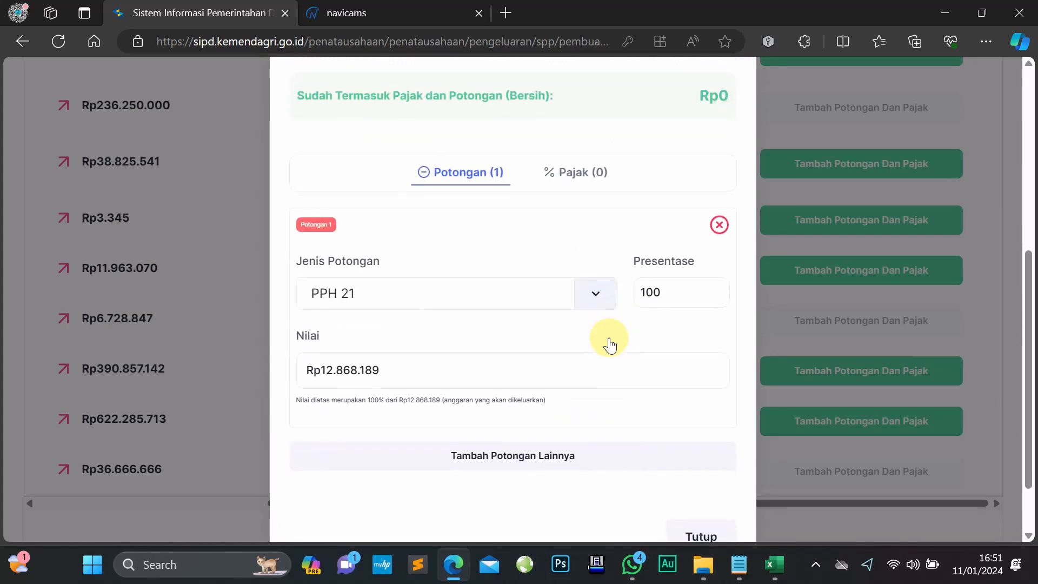
scroll(610, 344, "down", 2)
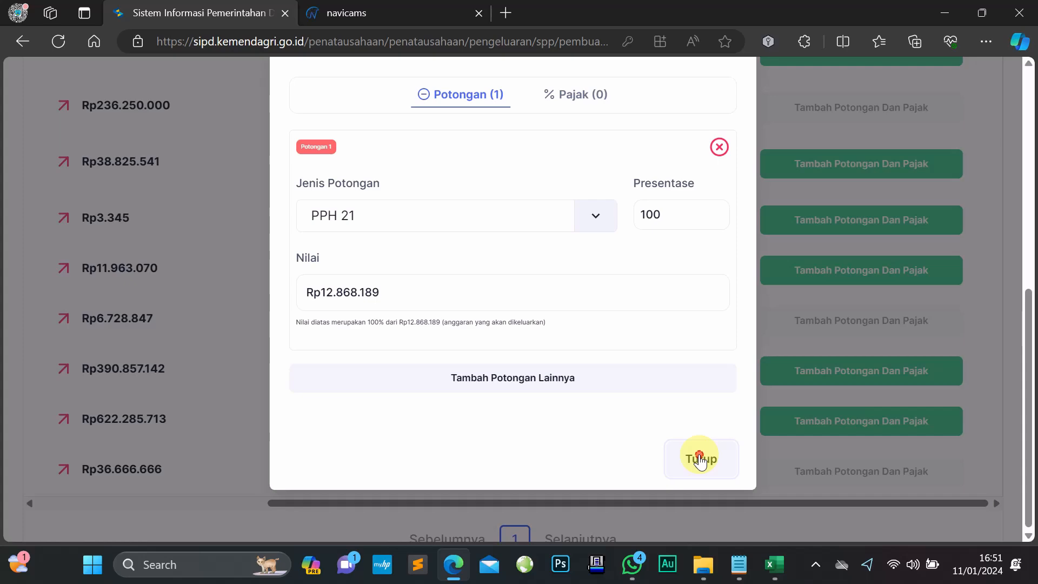
left_click(700, 460)
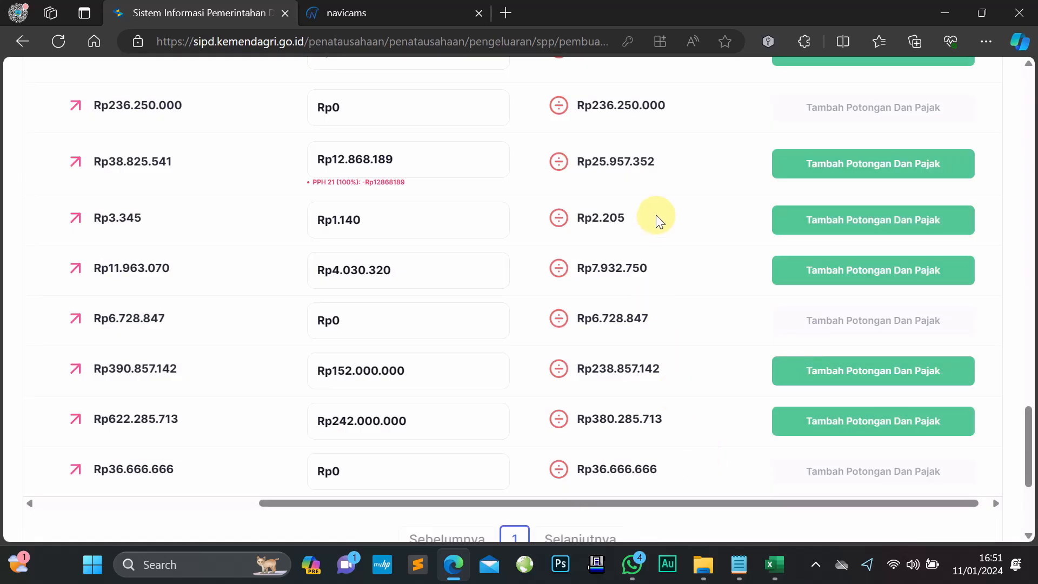
Switch to the Excel sheet and copy the PPh 15 % amount under Potongan yang tidak mengurangi SPP
scroll(747, 286, "up", 10)
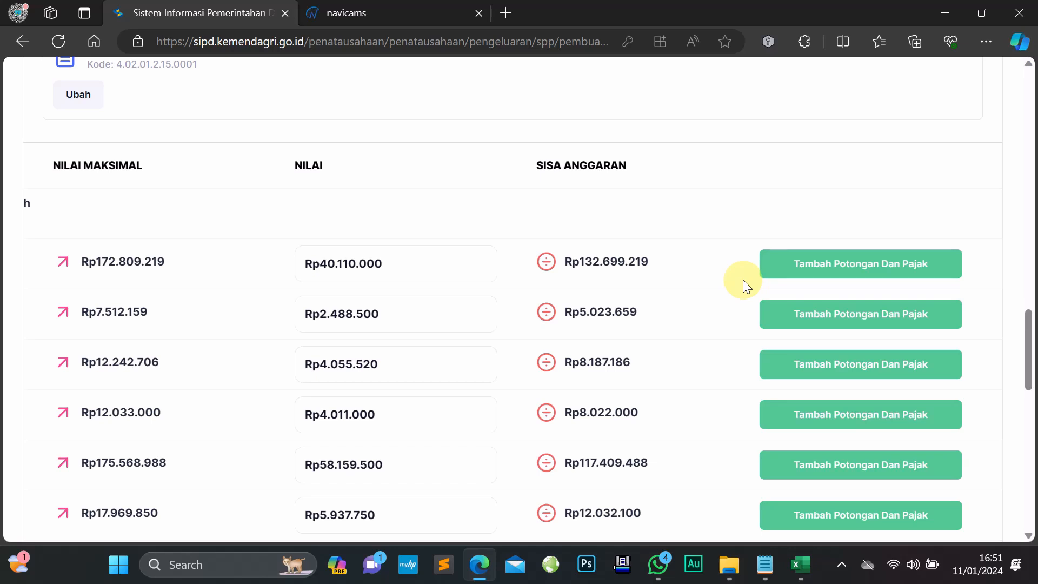
scroll(743, 280, "down", 1)
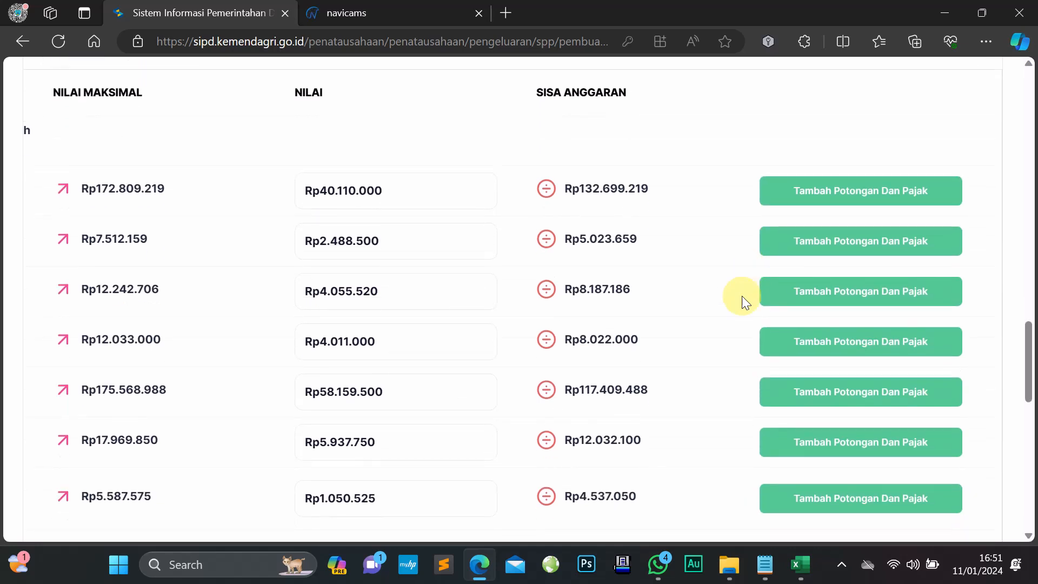
left_click(803, 570)
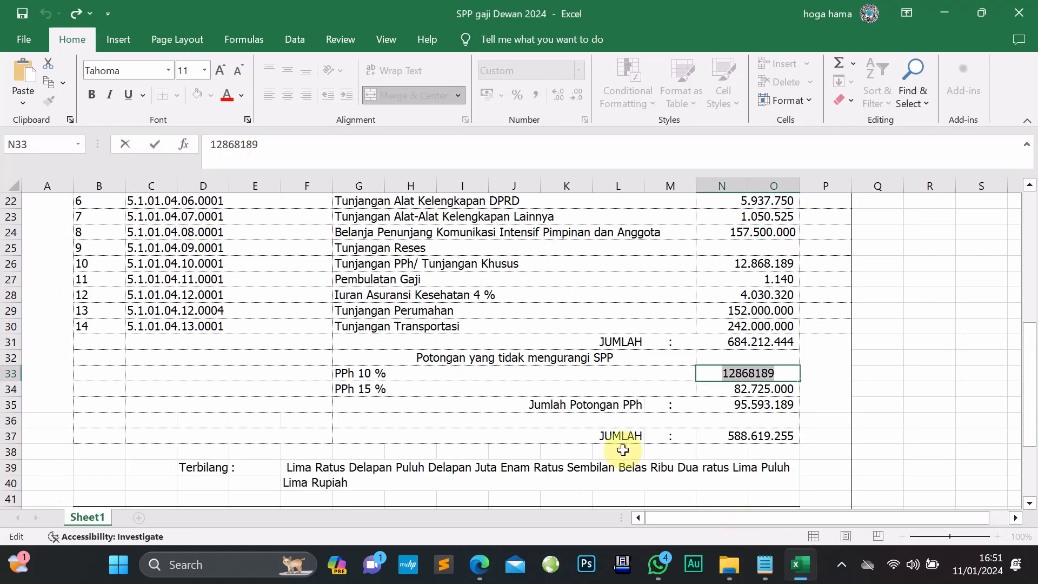
left_click(581, 384)
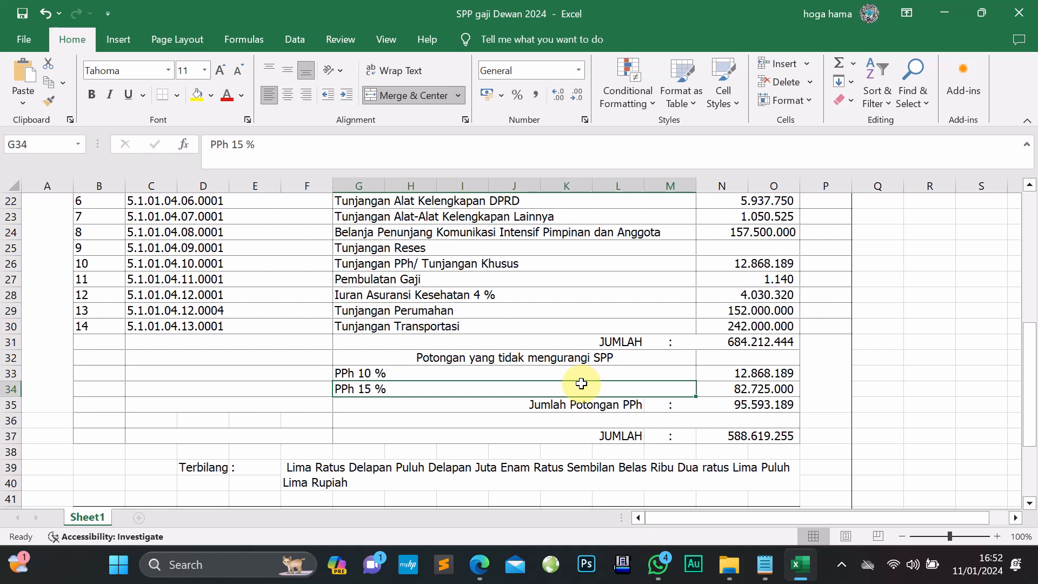
left_click(753, 389)
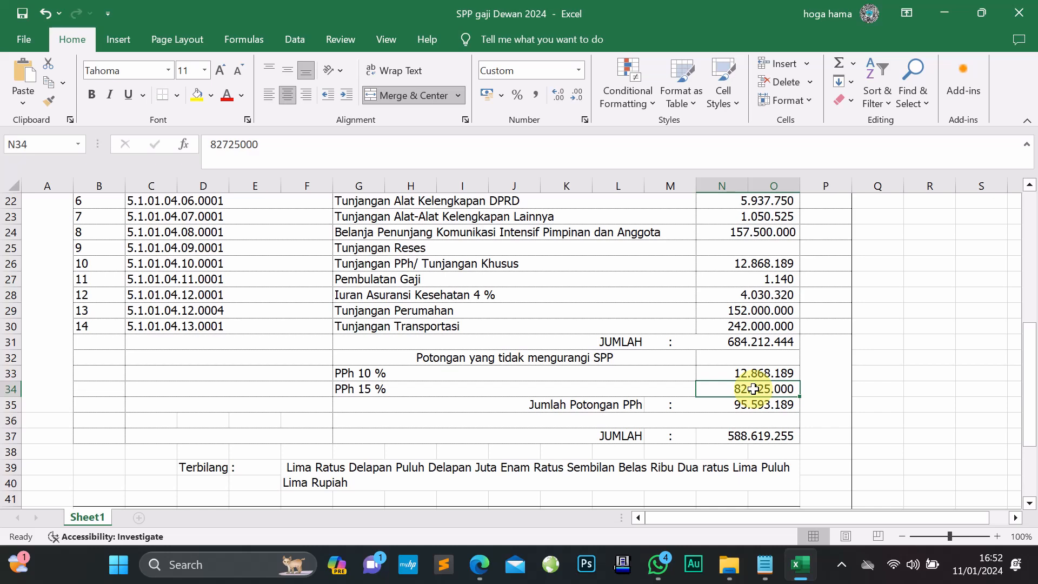
double_click(757, 389)
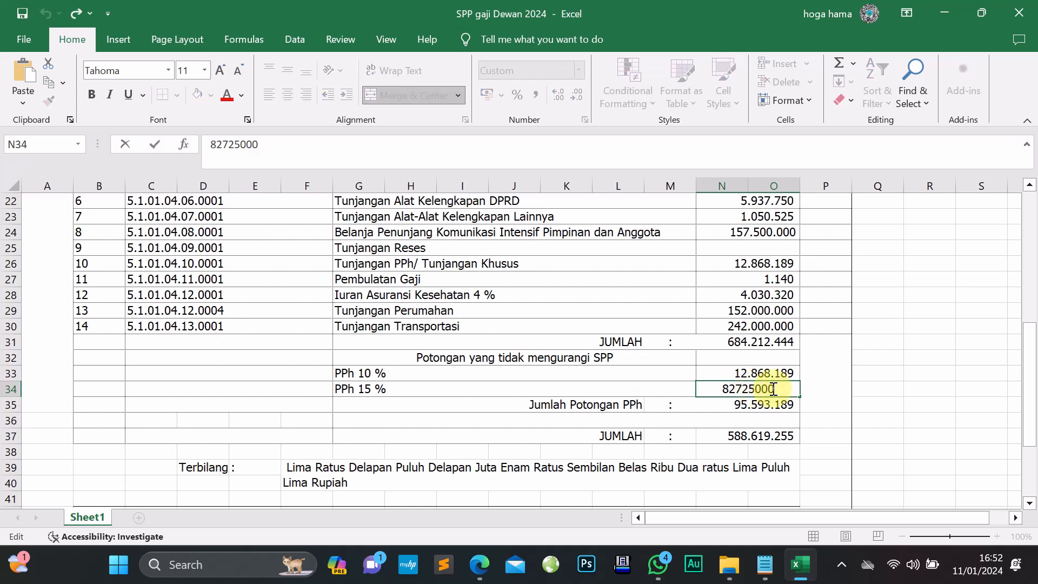
left_click_drag(769, 389, 722, 395)
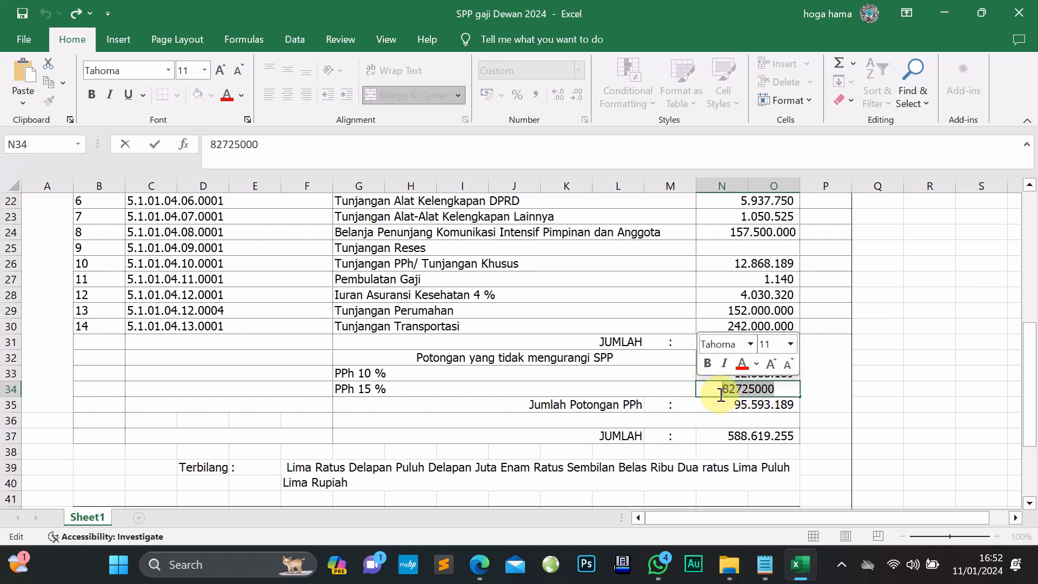
right_click(734, 394)
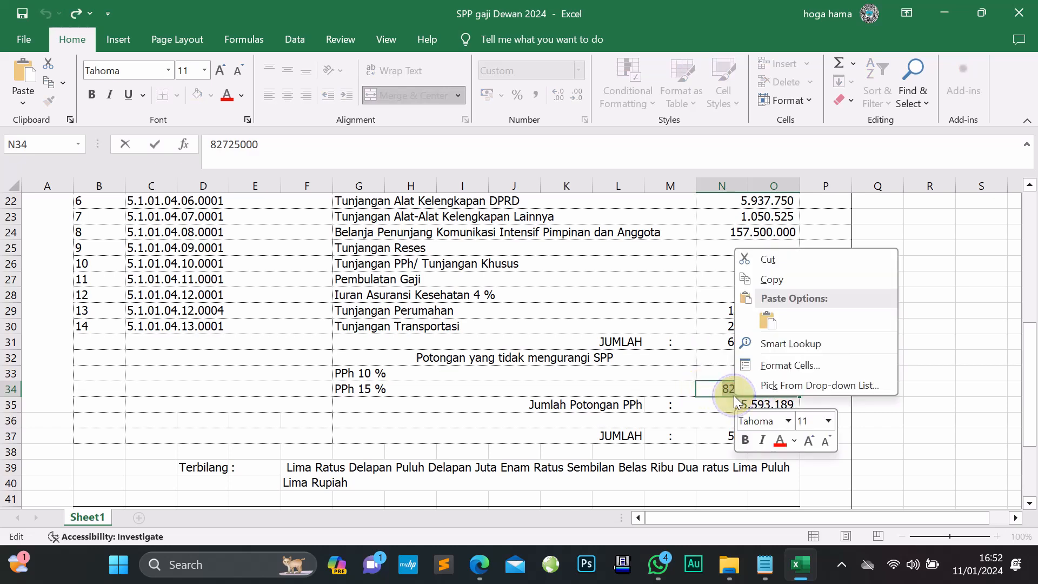
left_click(781, 284)
left_click(694, 341)
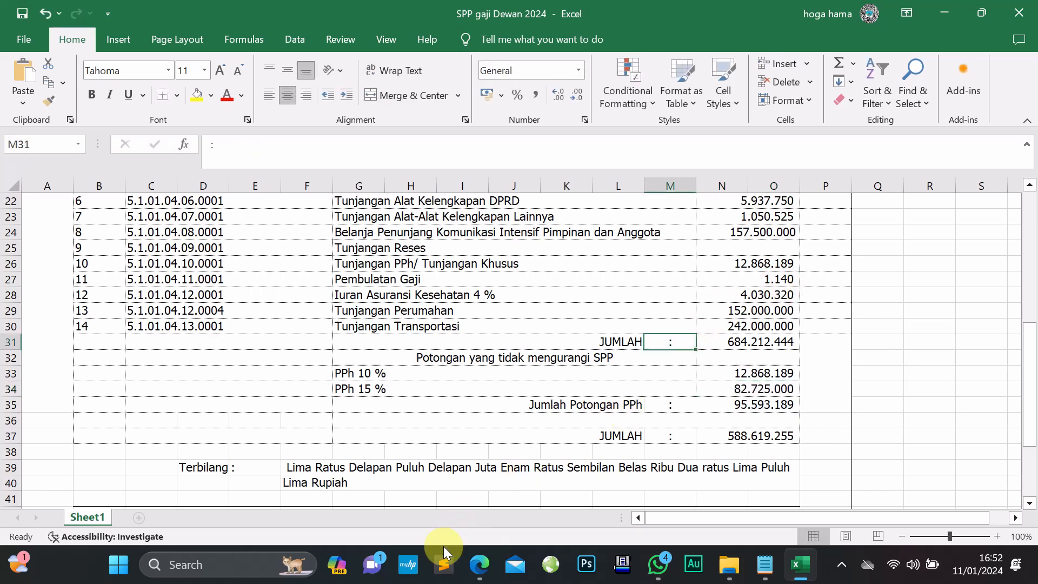
Return to SIPD and look through the DPRD expenditure rows and their Nilai amounts, glancing at the Excel sheet for comparison
left_click(479, 560)
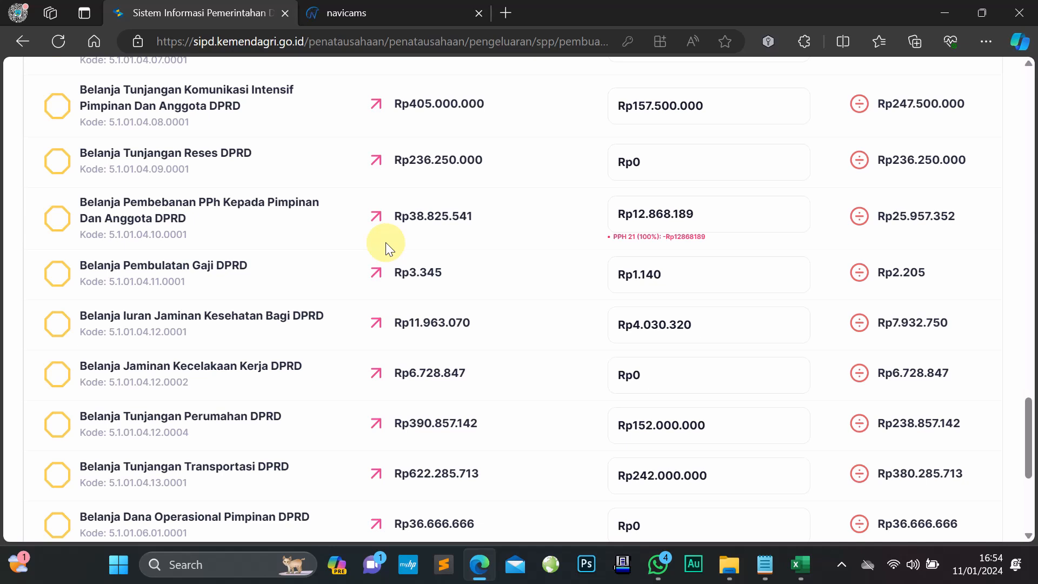
scroll(385, 242, "up", 1)
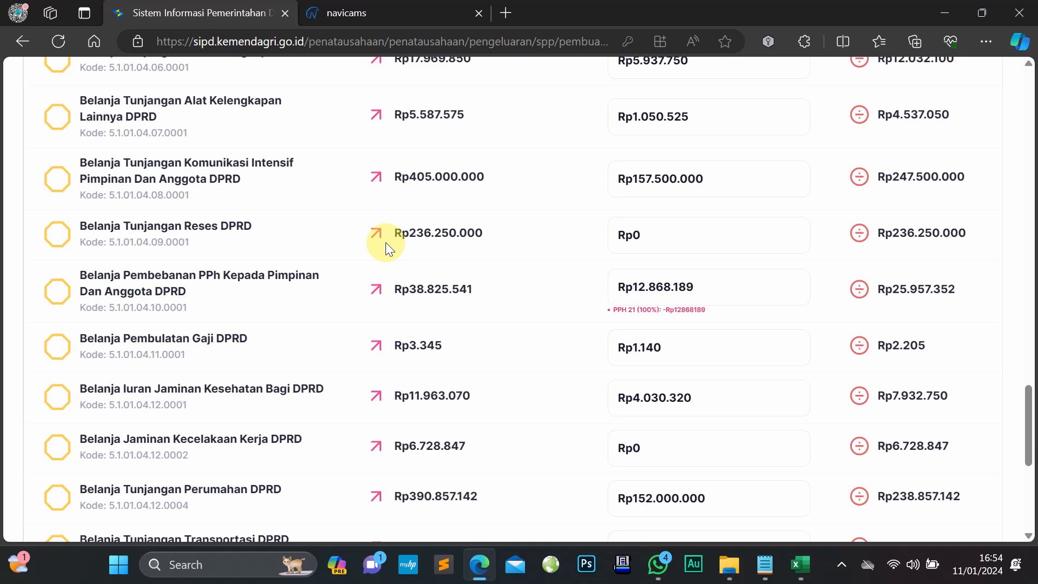
scroll(385, 242, "up", 1)
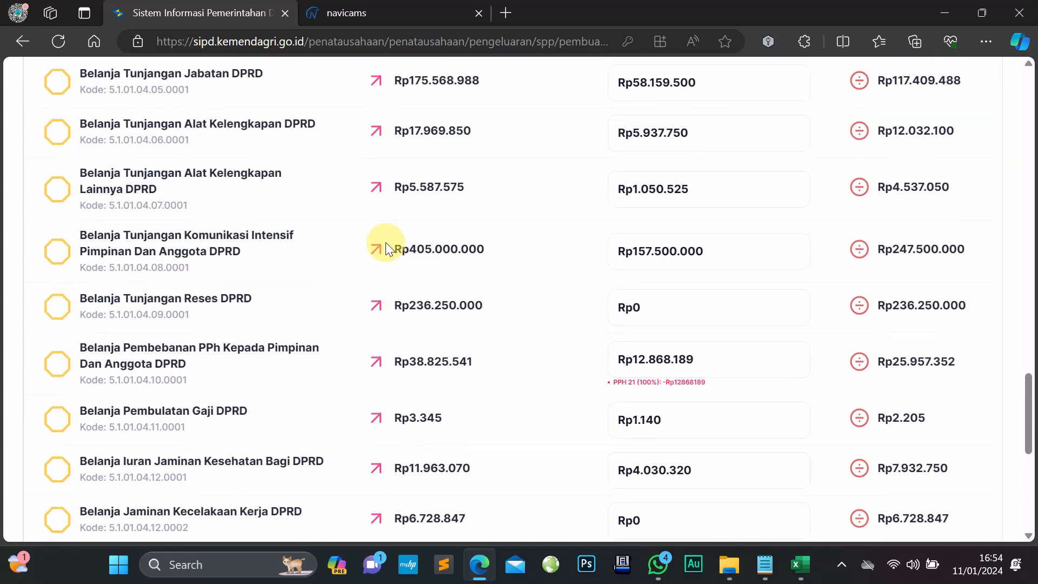
scroll(385, 242, "up", 1)
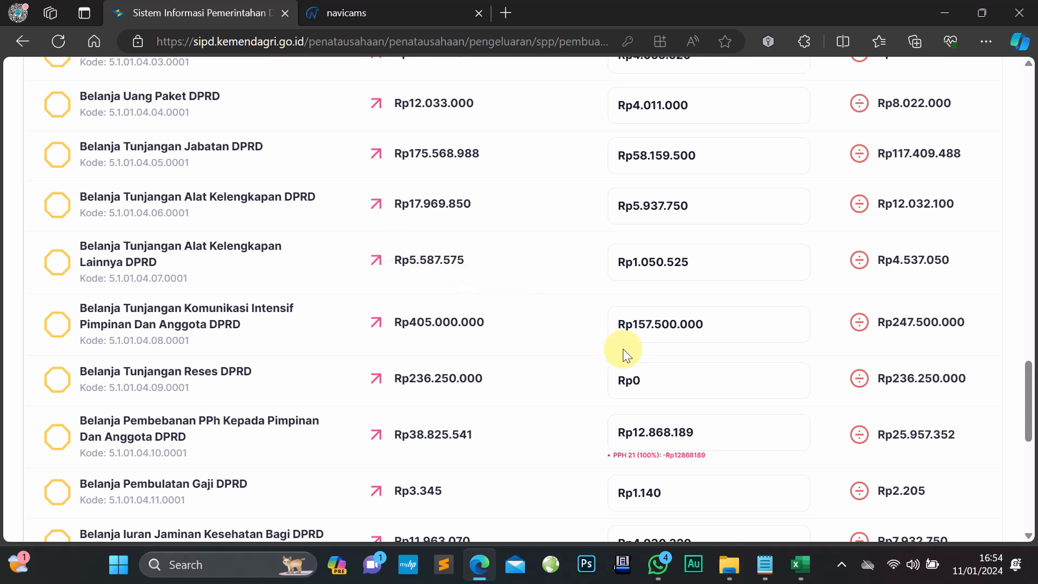
left_click(817, 569)
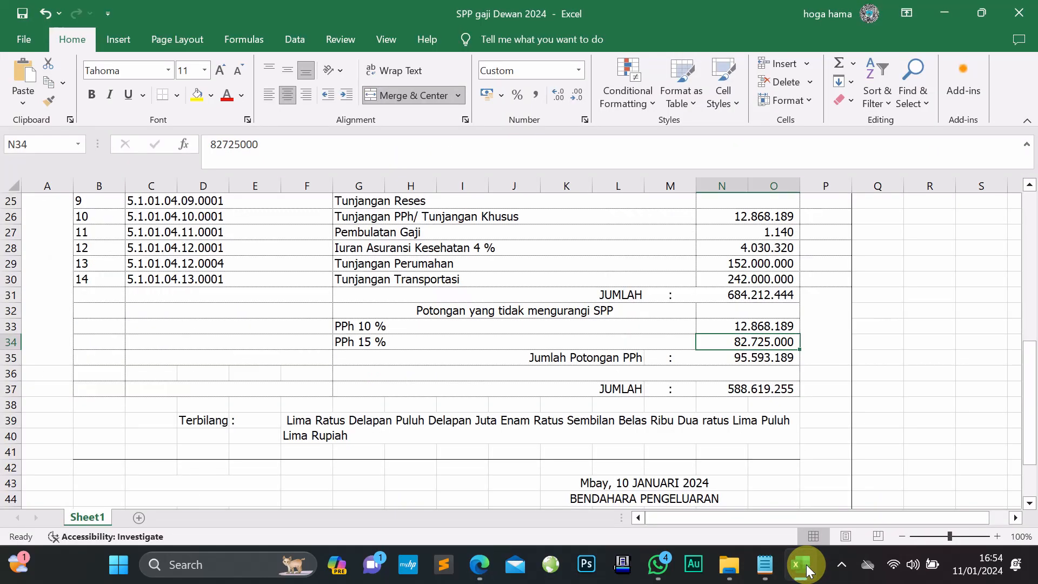
left_click(806, 564)
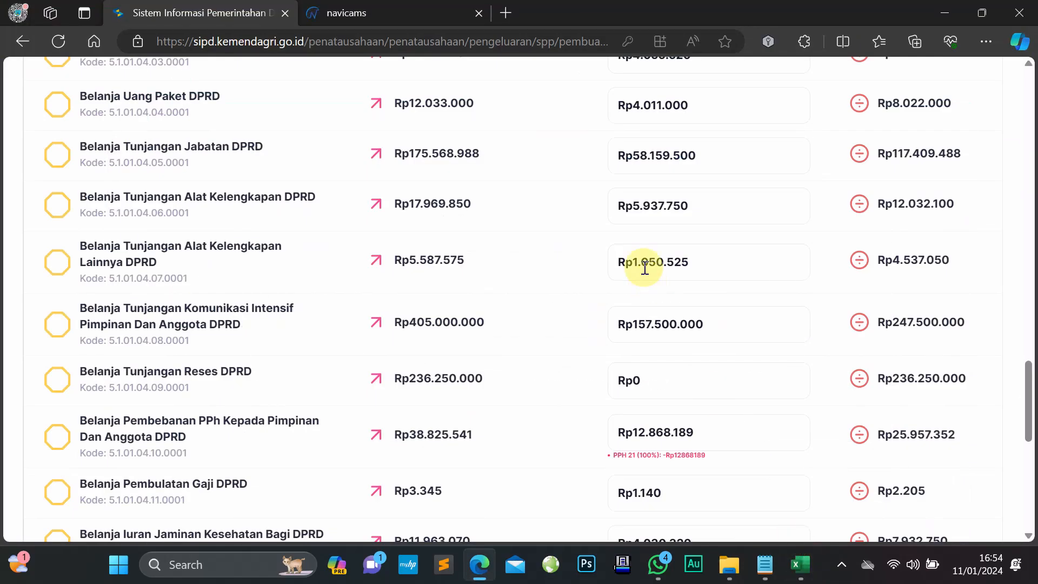
scroll(644, 269, "up", 4)
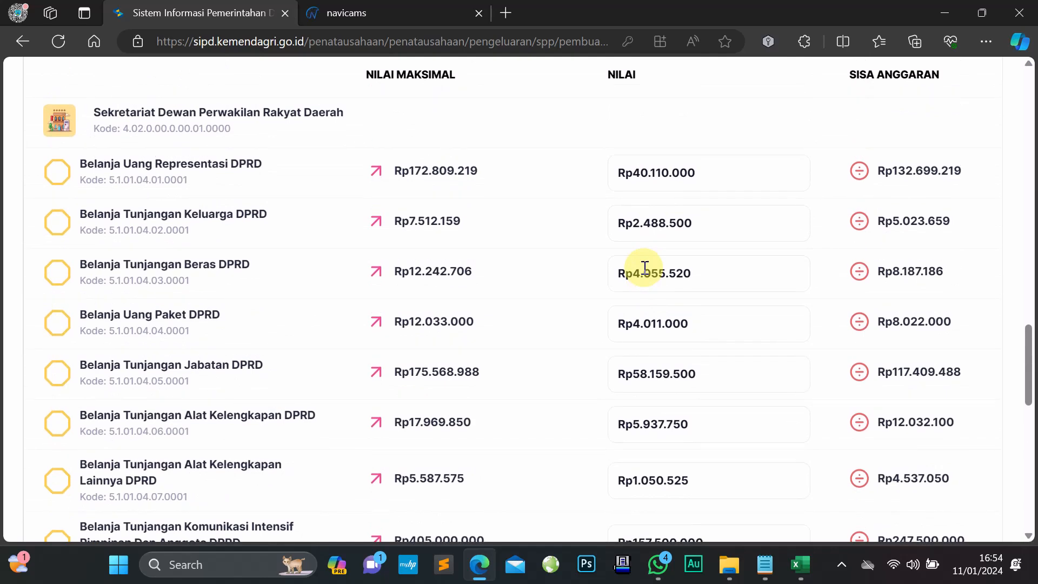
scroll(644, 267, "down", 1)
scroll(644, 267, "down", 10)
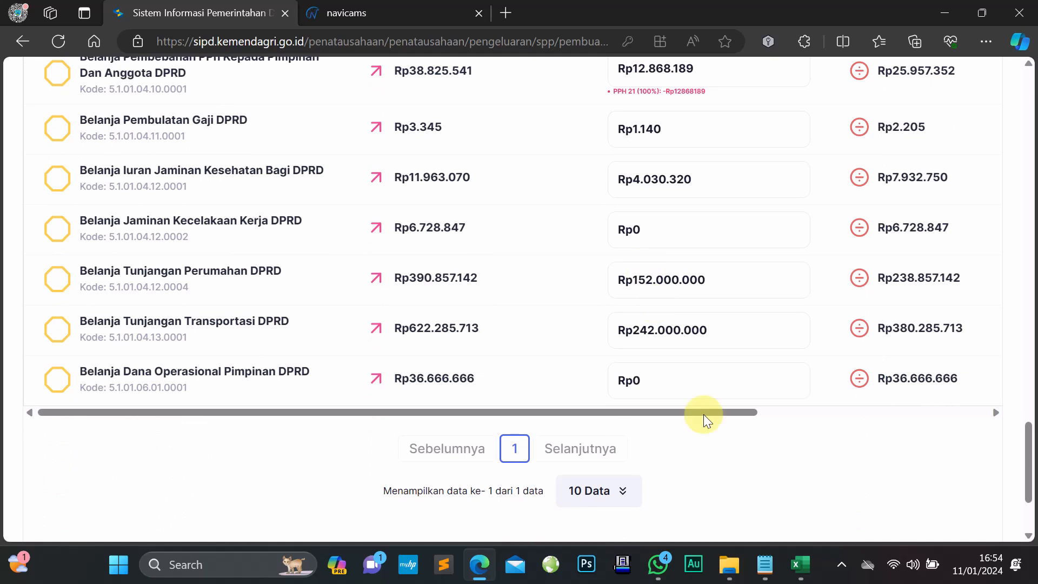
Open Tambah Potongan dan Pajak for Belanja Tunjangan Transportasi DPRD and add a deduction with Jenis Potongan PPH 21
left_click_drag(713, 412, 964, 409)
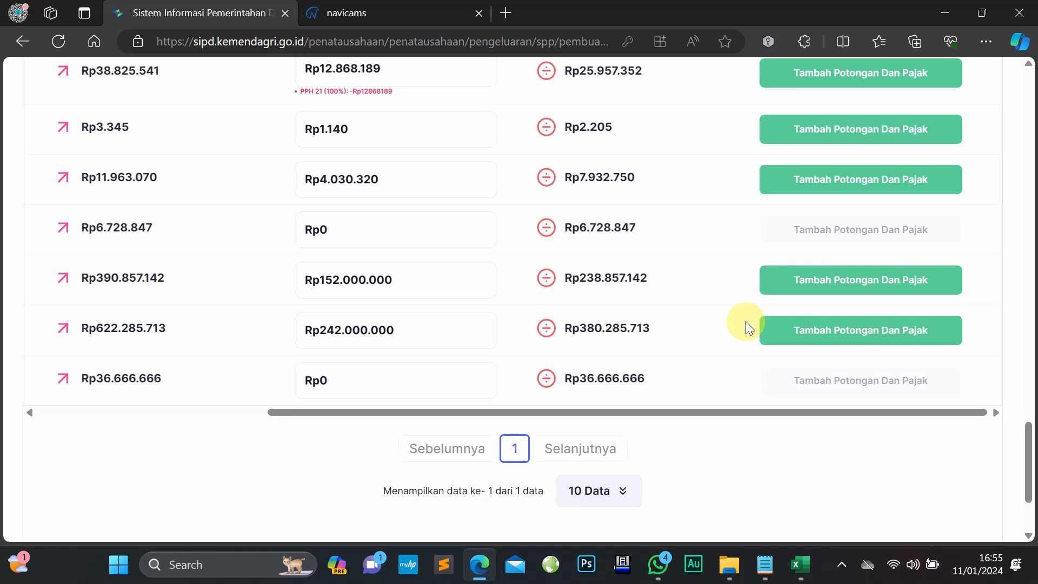
left_click(809, 335)
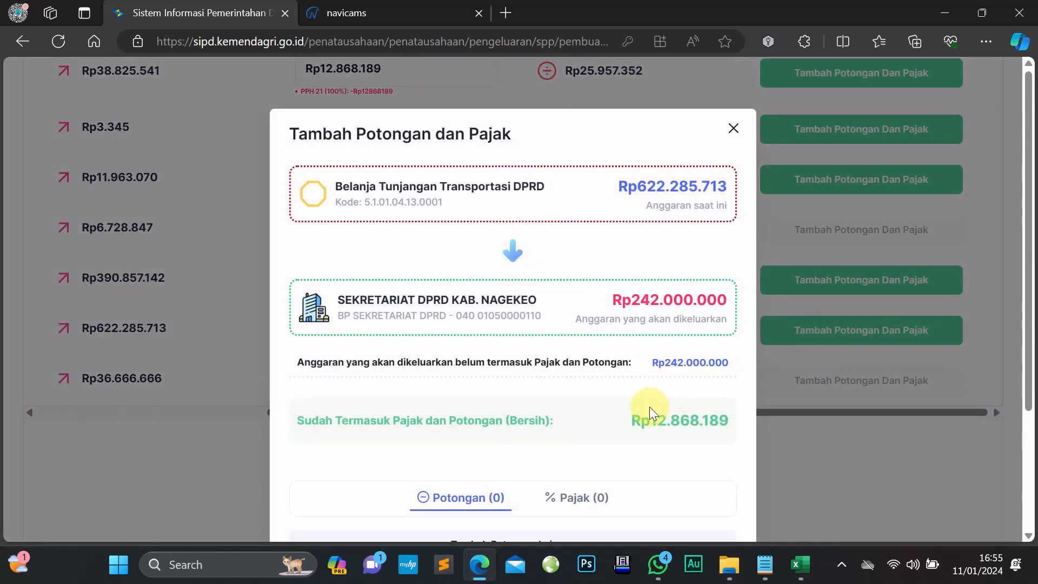
scroll(651, 407, "down", 3)
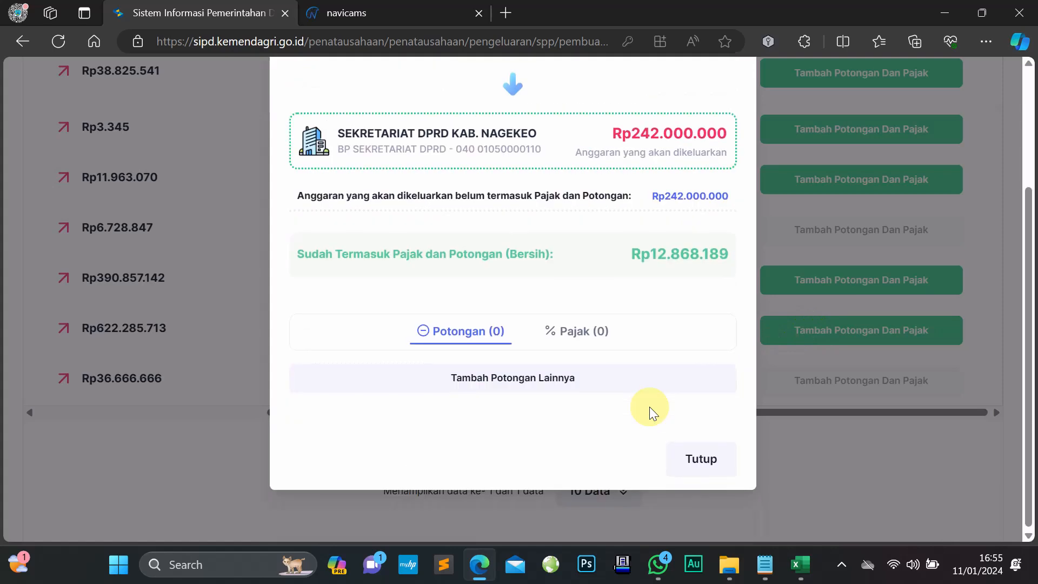
left_click(558, 380)
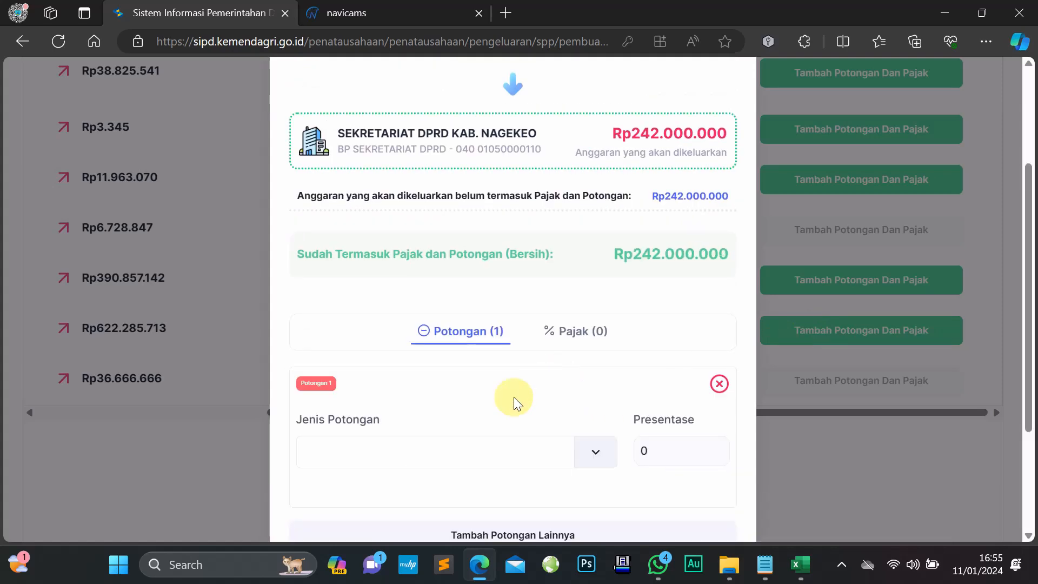
scroll(529, 405, "down", 3)
left_click(589, 313)
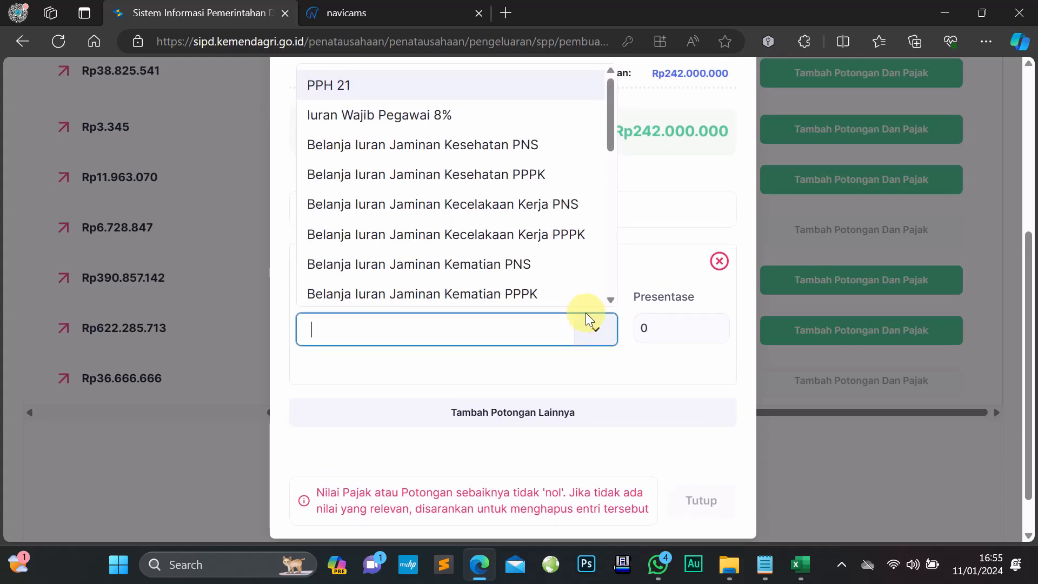
left_click(334, 85)
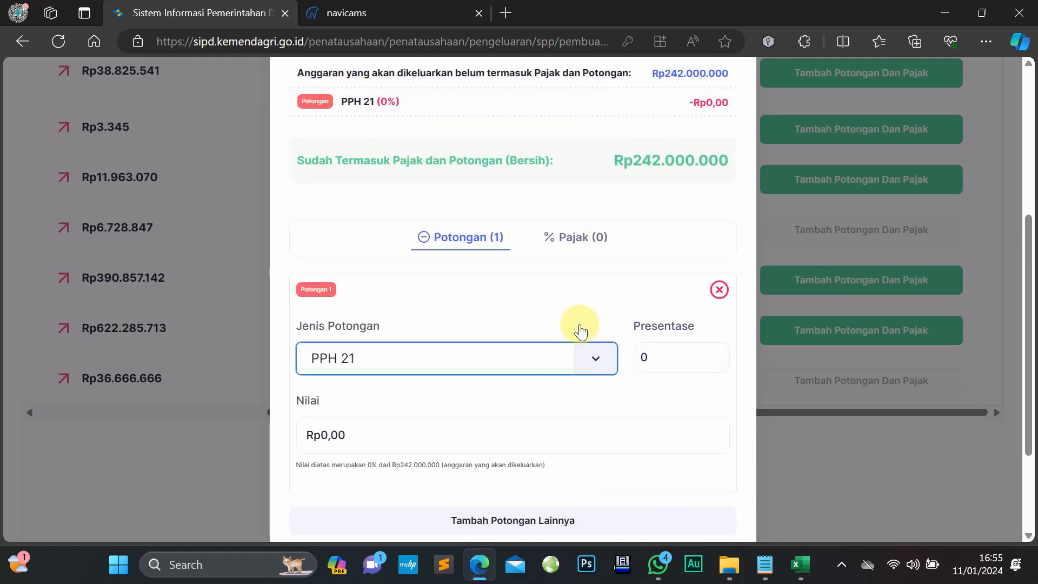
Set the Nilai of the transport allowance's PPH 21 deduction to Rp82.725.000 and close the deduction dialog
left_click(382, 436)
left_click_drag(382, 436, 242, 424)
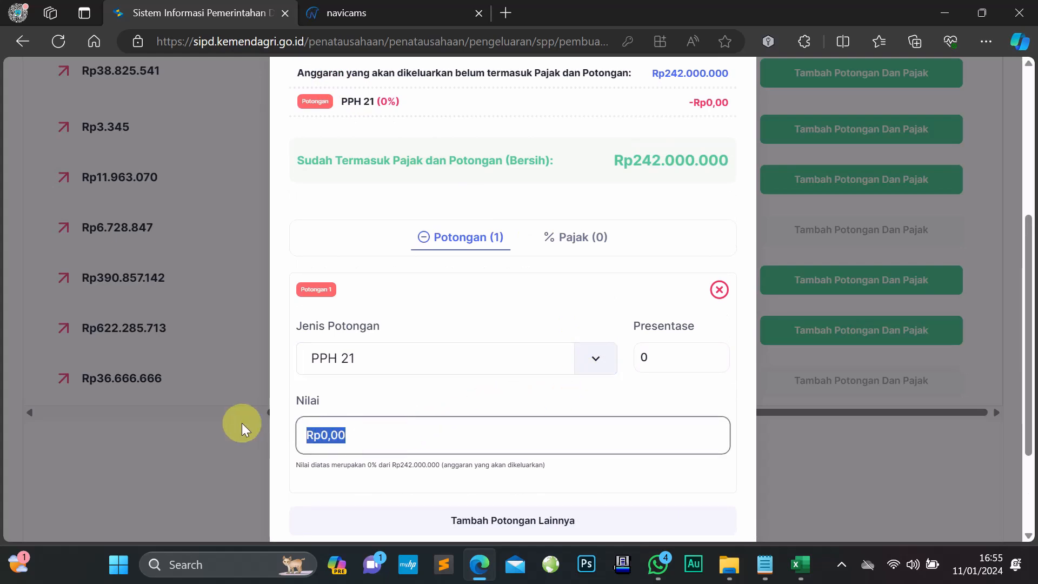
type("Rp82.725.000")
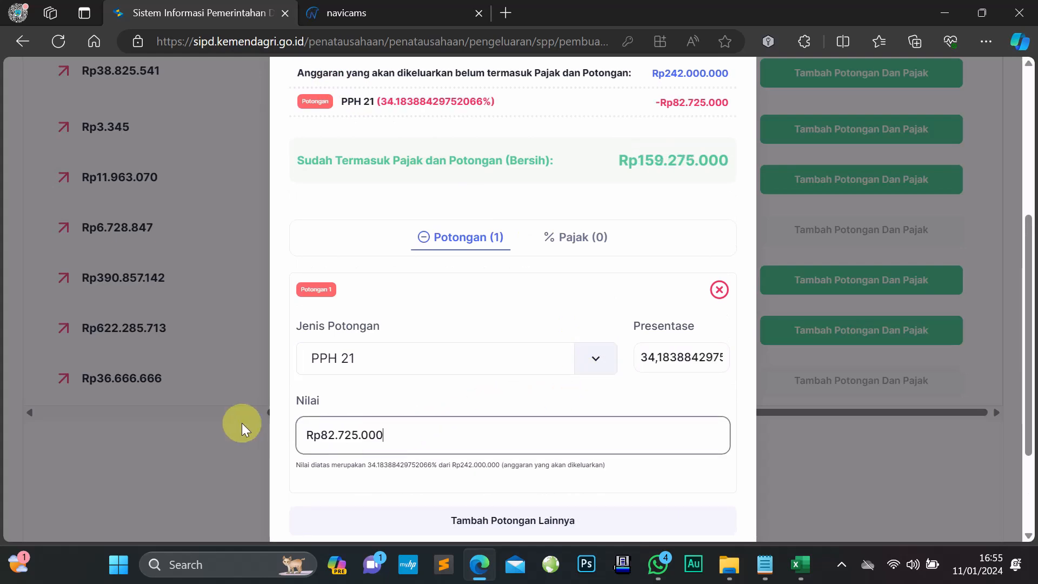
left_click(448, 401)
scroll(453, 403, "down", 2)
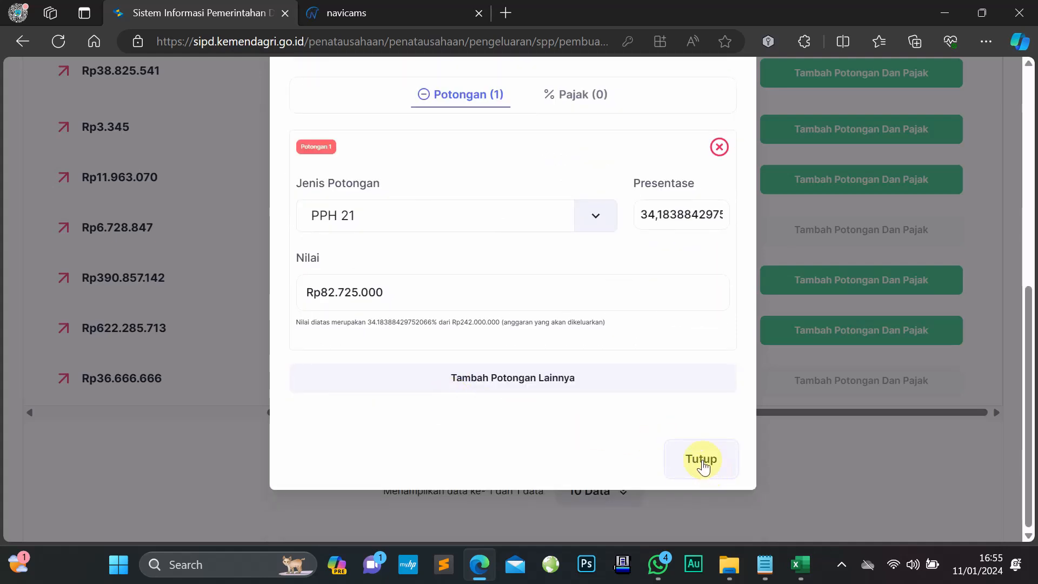
left_click(702, 459)
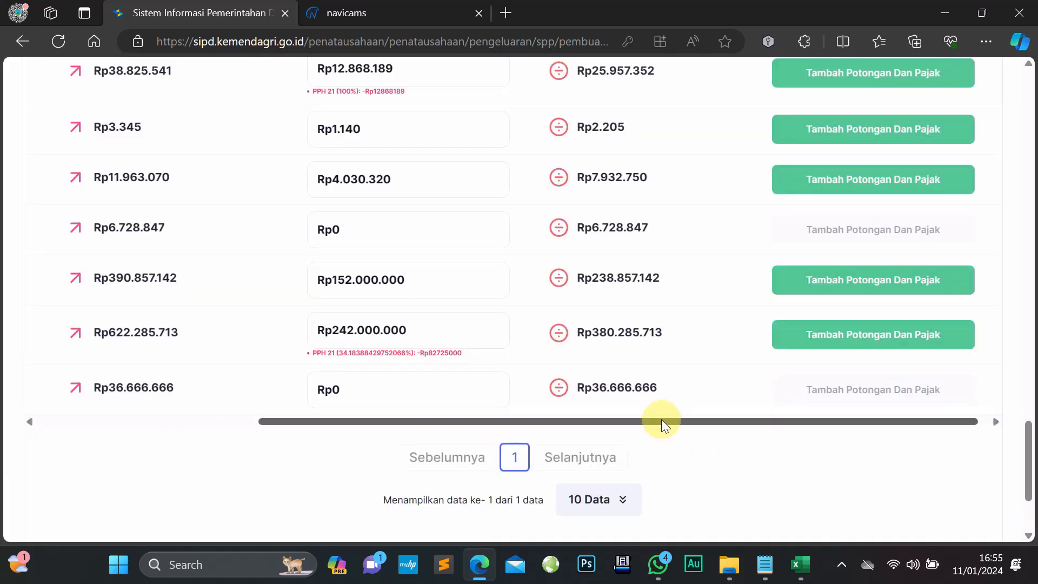
Check over the SPP LS form from the Bukti Pembayaran section to the last expenditure row and proceed to its confirmation summary
scroll(661, 420, "down", 3)
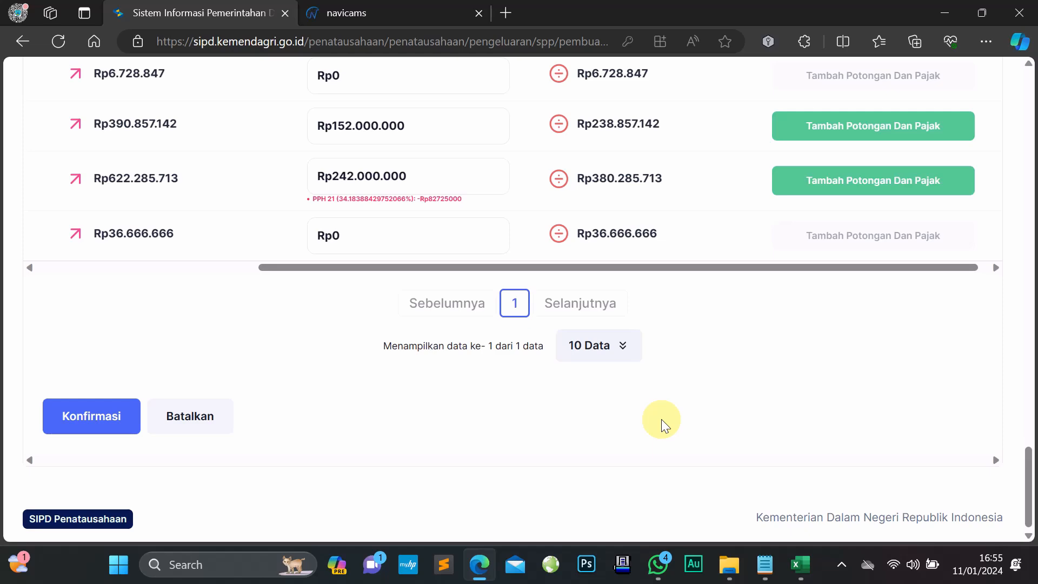
scroll(660, 420, "up", 9)
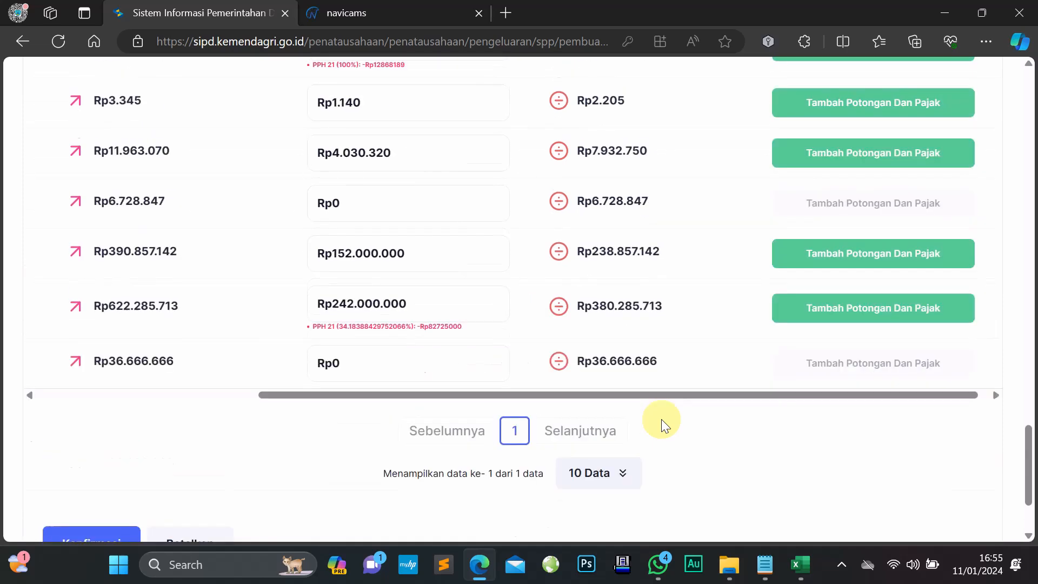
scroll(661, 420, "up", 13)
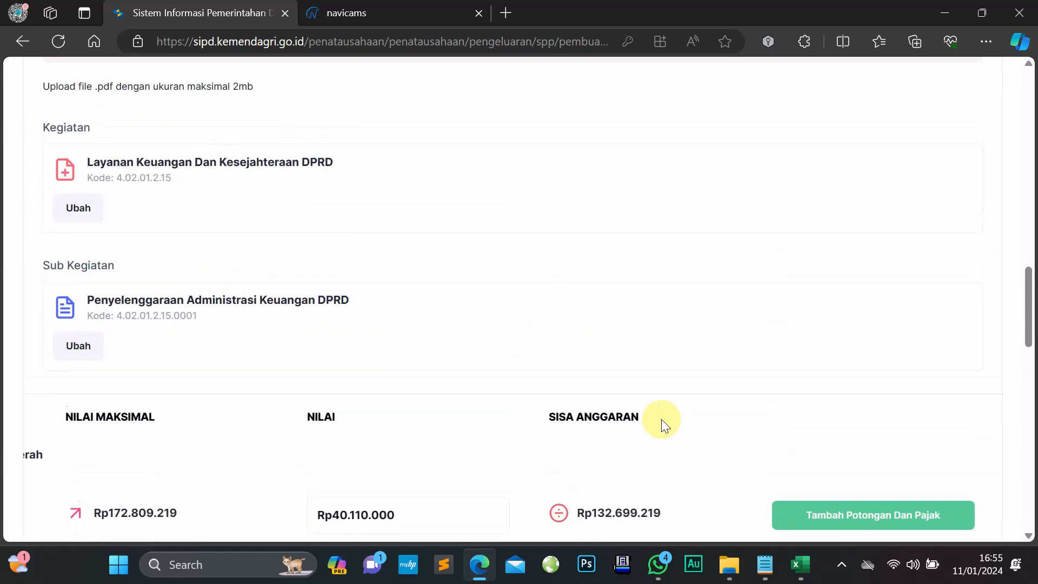
scroll(661, 420, "up", 3)
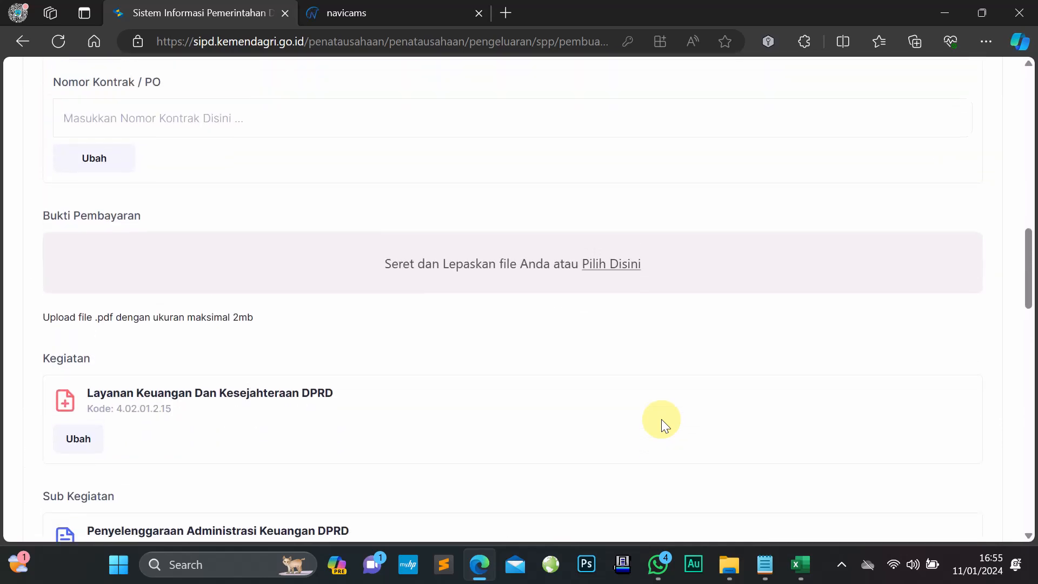
scroll(661, 420, "down", 20)
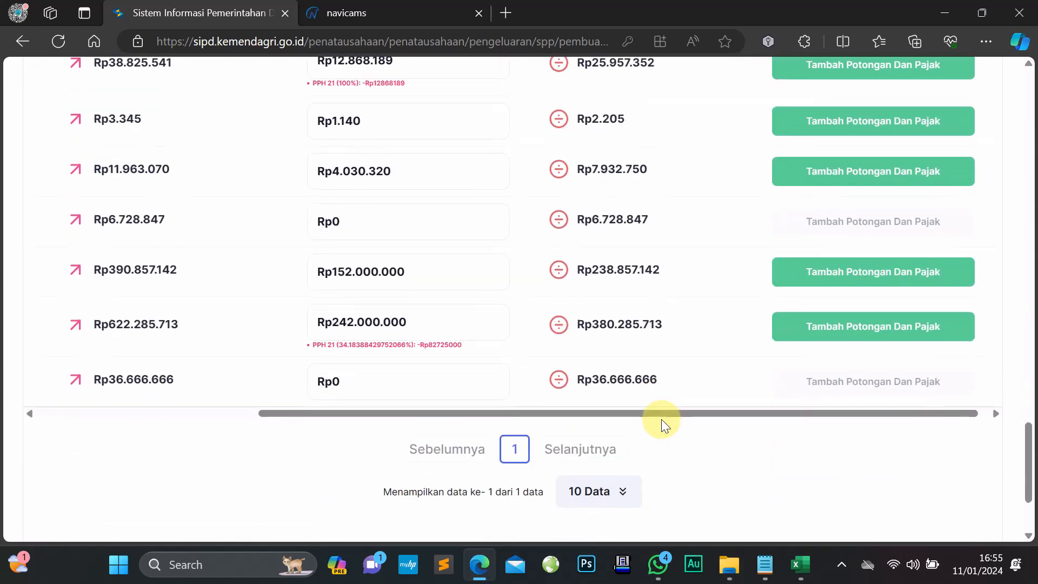
scroll(92, 444, "down", 3)
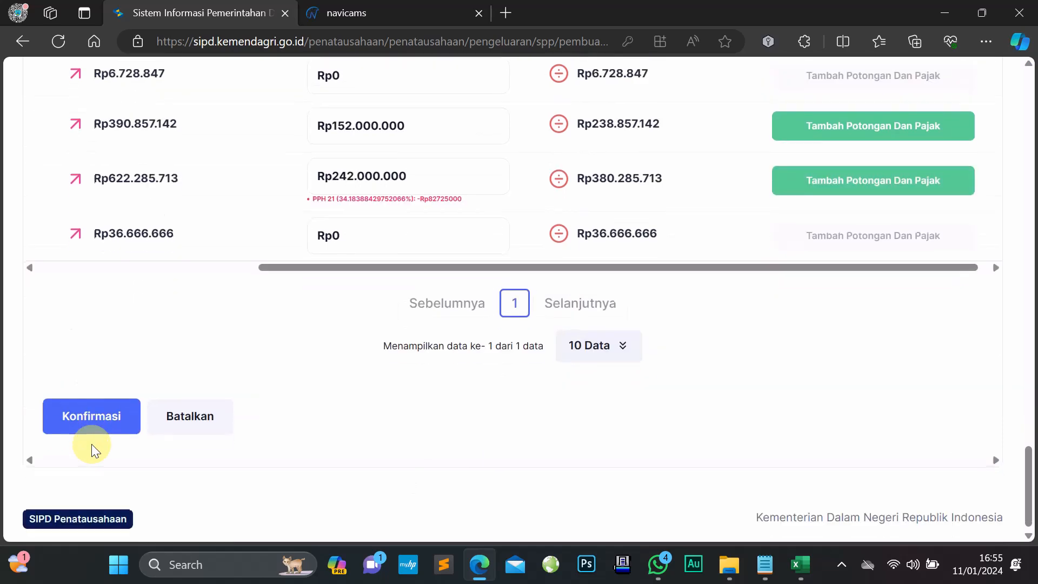
left_click(88, 412)
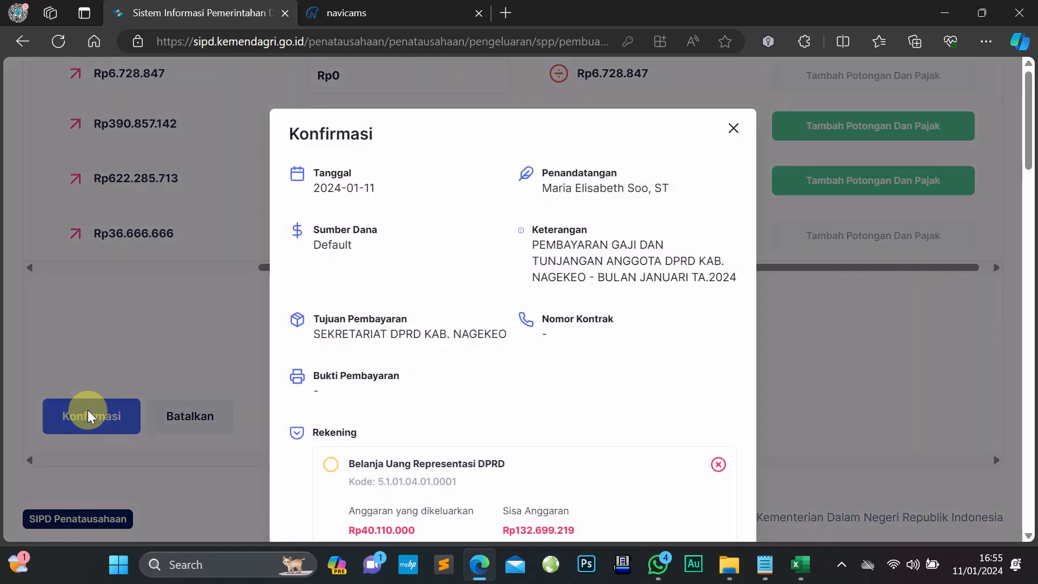
Review the Rekening entries and total in the confirmation summary and submit the SPP LS
scroll(480, 359, "down", 4)
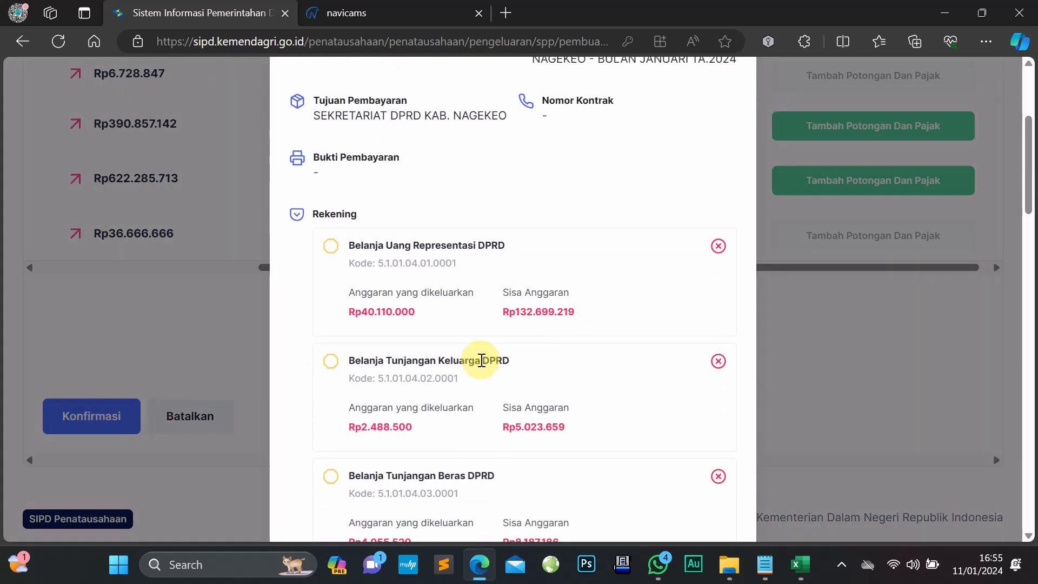
scroll(481, 360, "down", 10)
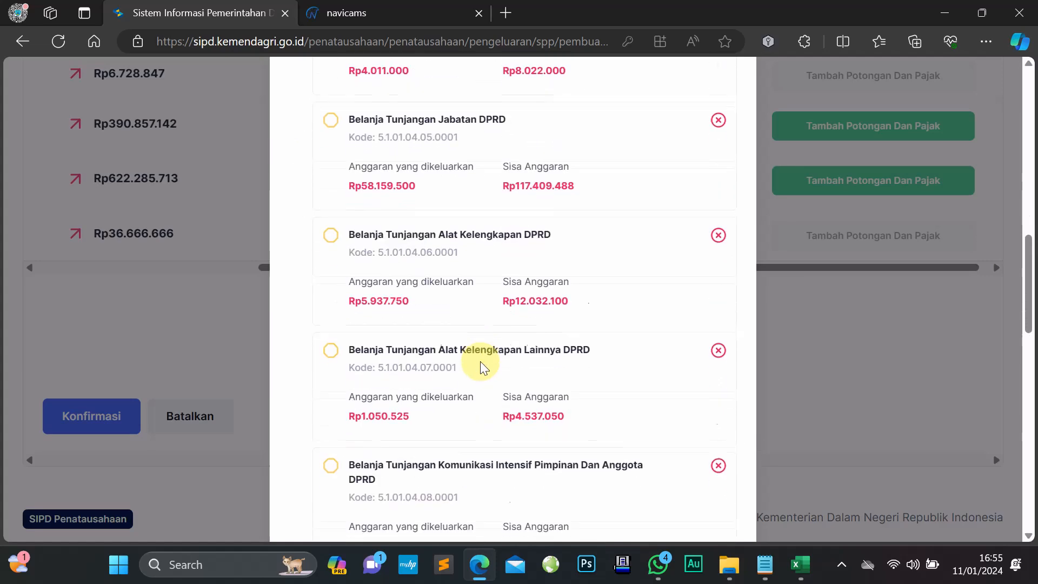
scroll(480, 363, "down", 15)
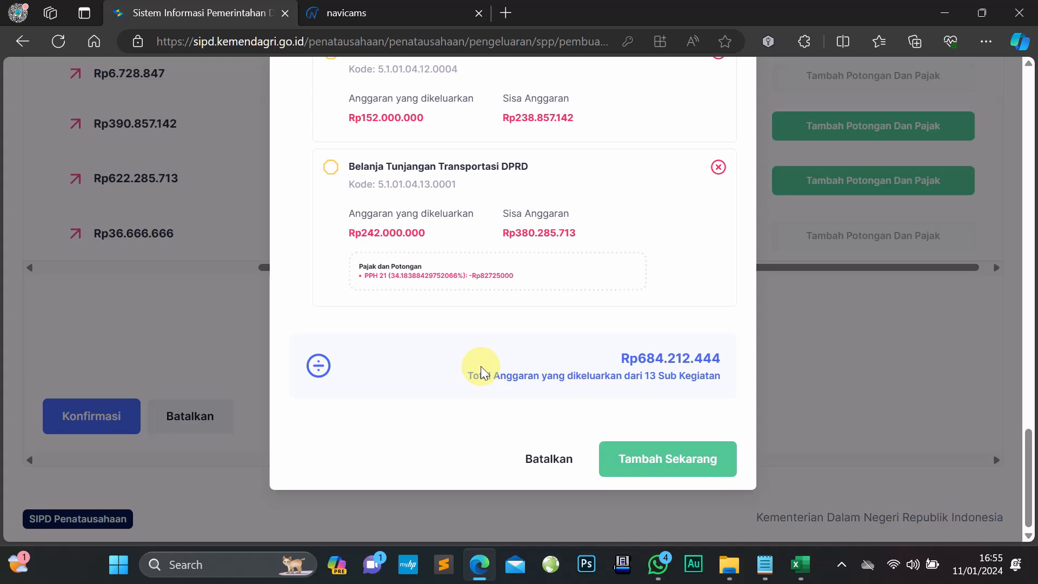
left_click(673, 464)
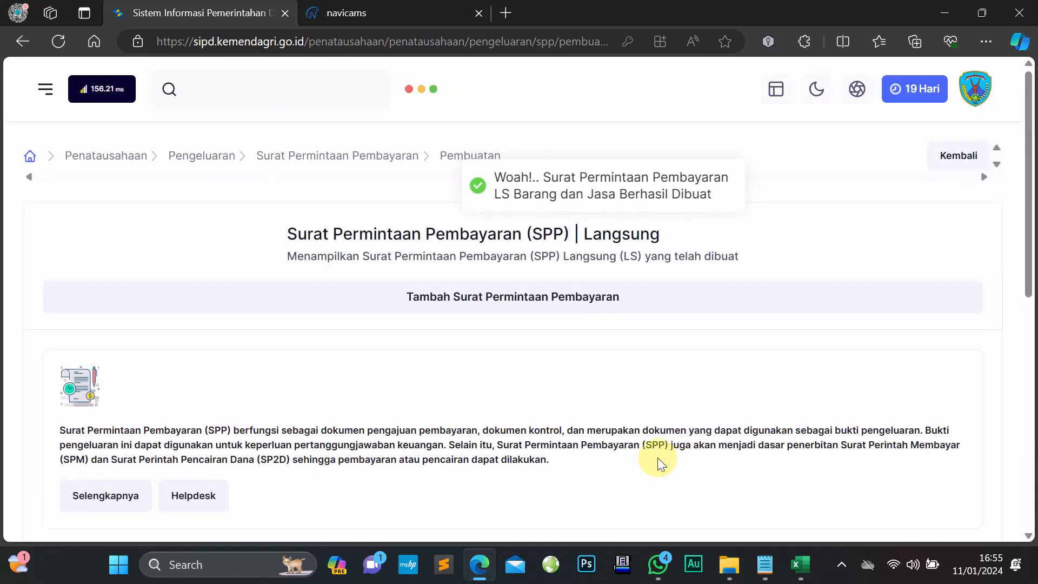
Find the draft SPP in the Belum Diverifikasi list and open its Cetak LS (Barang dan Jasa) page
scroll(504, 350, "down", 7)
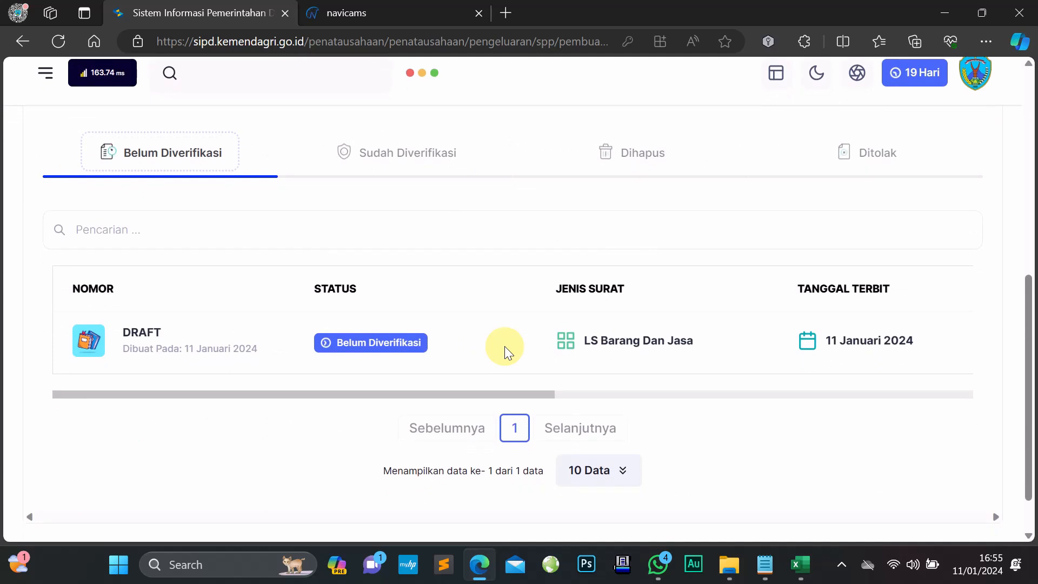
left_click_drag(525, 394, 977, 415)
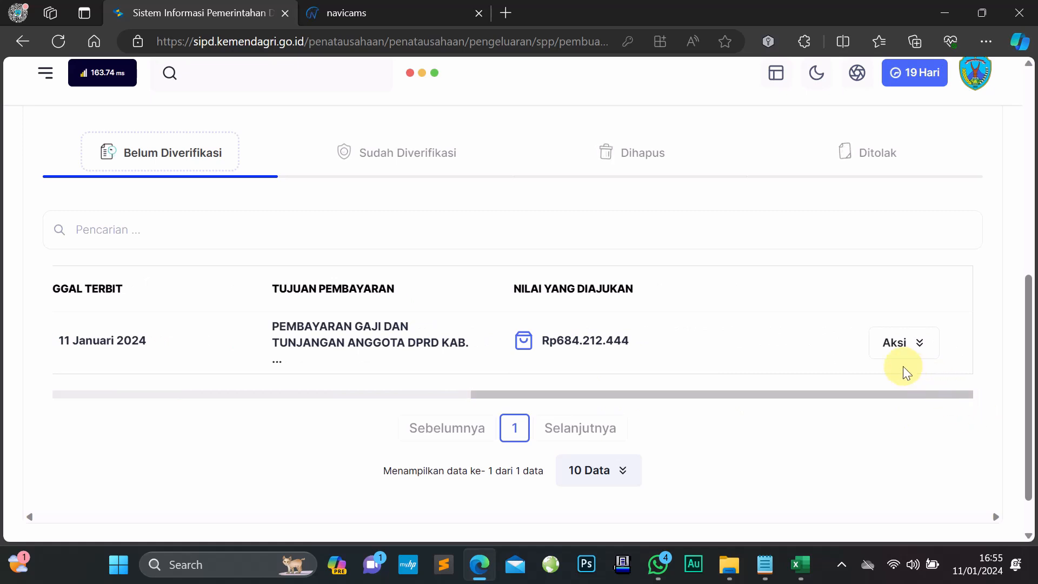
left_click(893, 346)
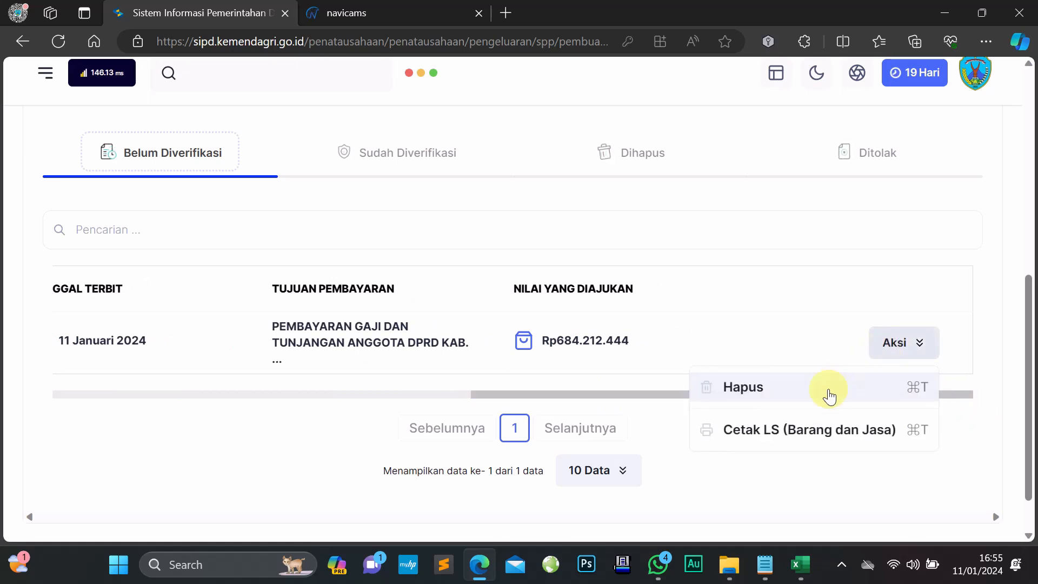
left_click(822, 432)
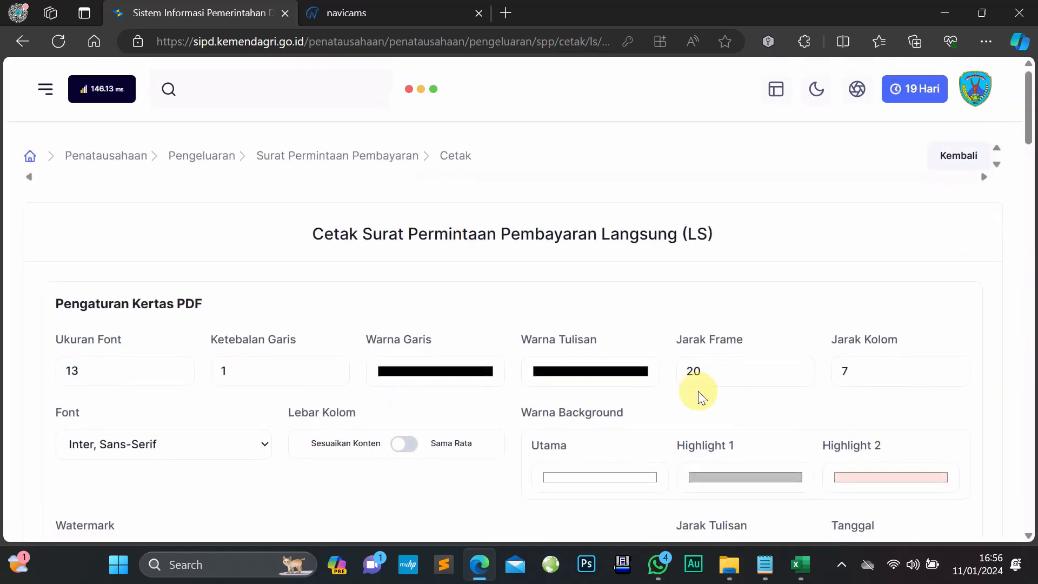
Examine the SPP-LS print preview from the SKPD and bank details through the SPD section to the final signature block
scroll(595, 349, "down", 4)
scroll(595, 349, "down", 9)
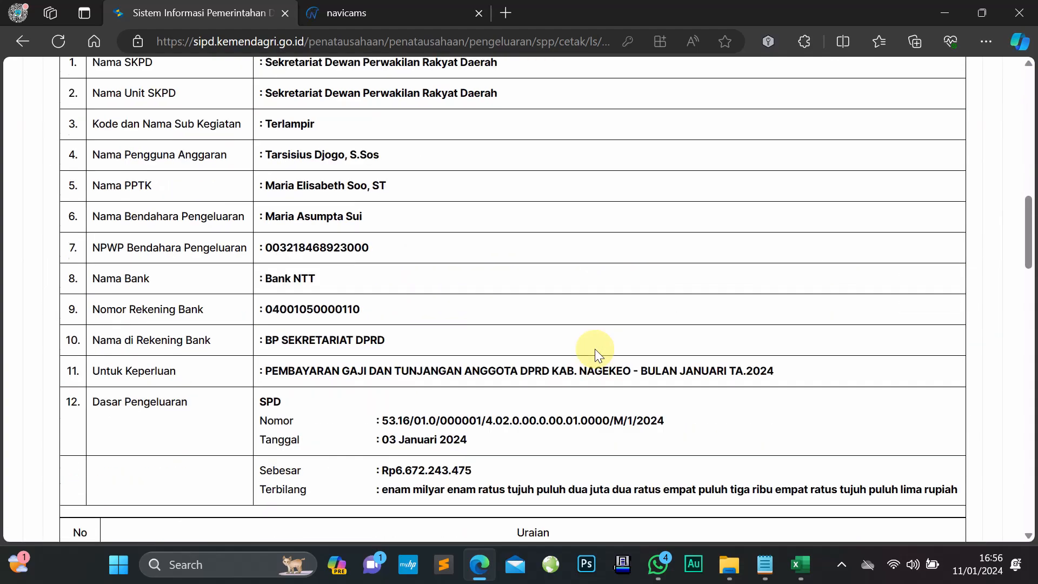
scroll(595, 349, "up", 1)
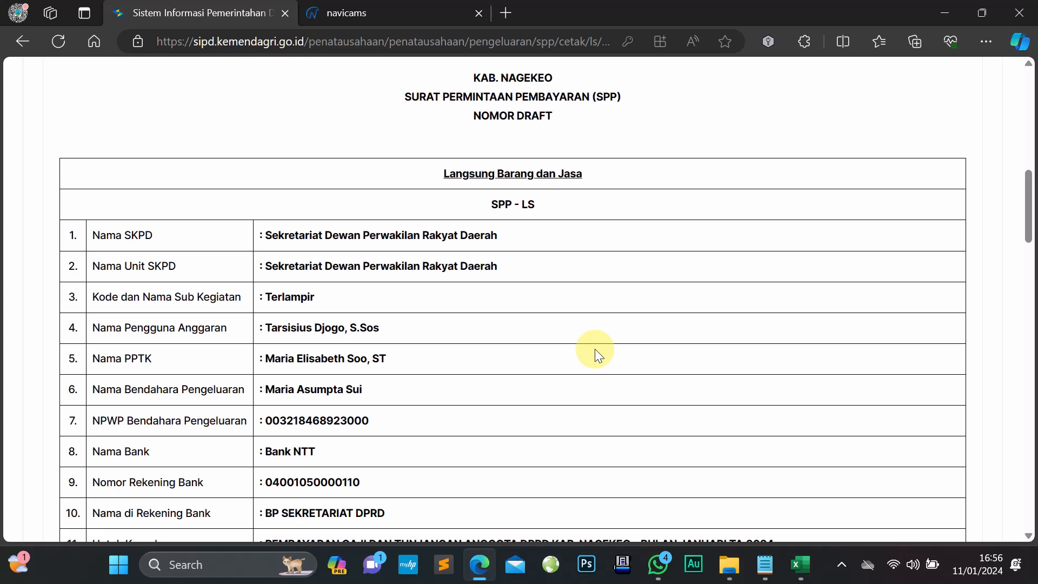
scroll(595, 349, "down", 2)
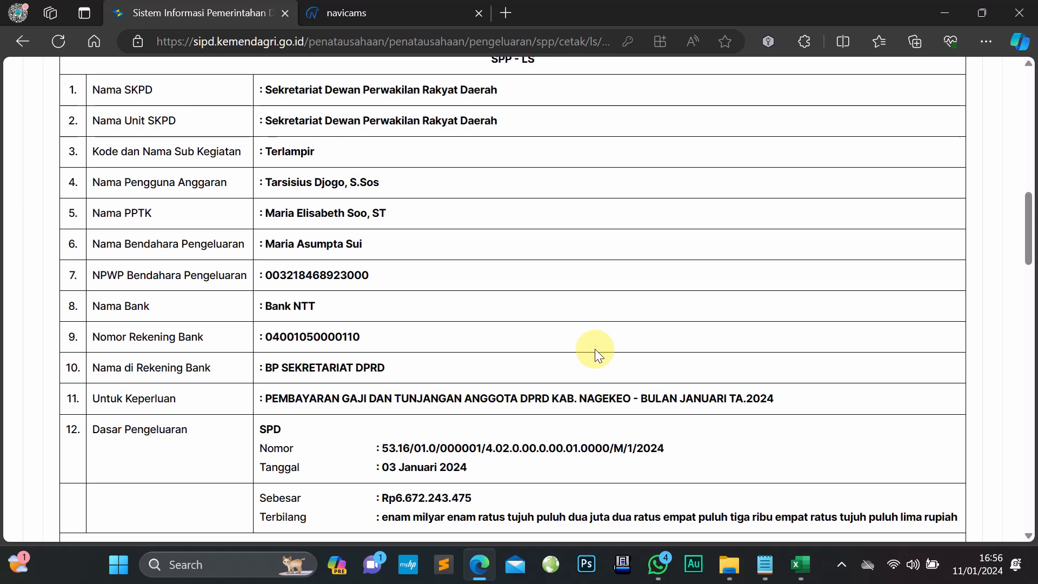
scroll(595, 349, "up", 1)
scroll(595, 349, "down", 1)
scroll(594, 349, "down", 1)
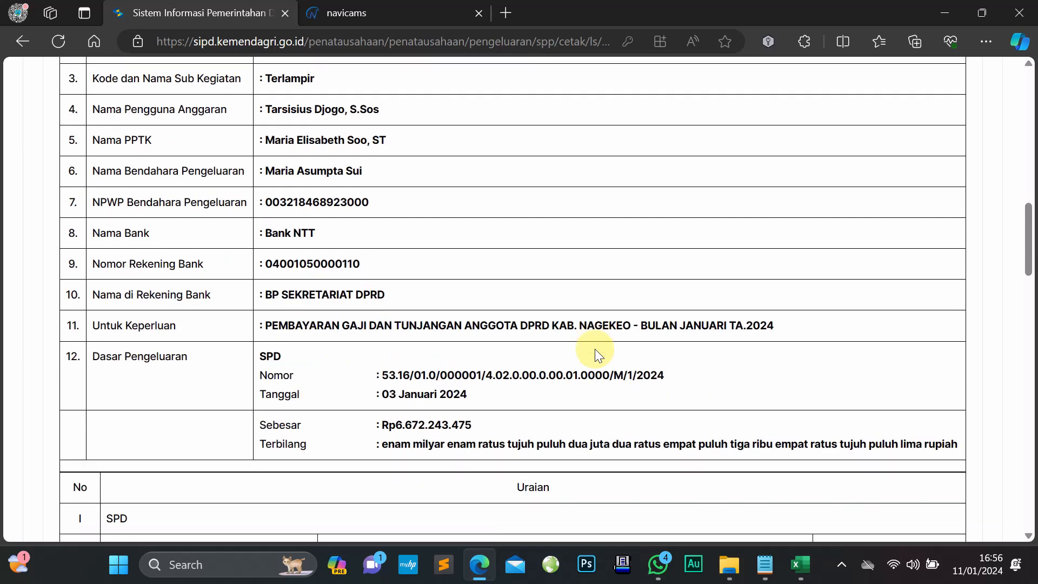
scroll(594, 352, "down", 4)
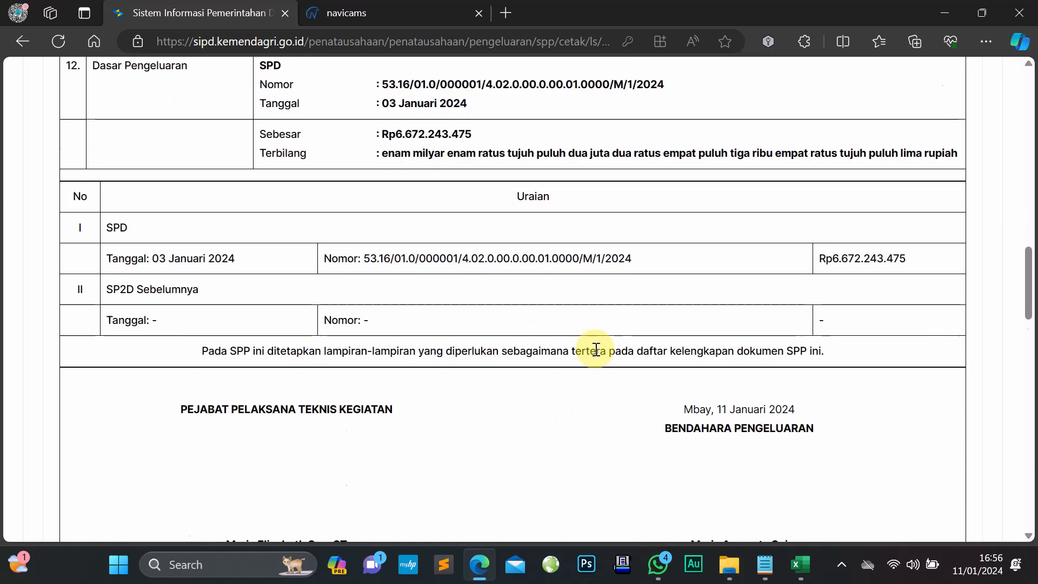
scroll(596, 350, "down", 11)
scroll(596, 351, "down", 8)
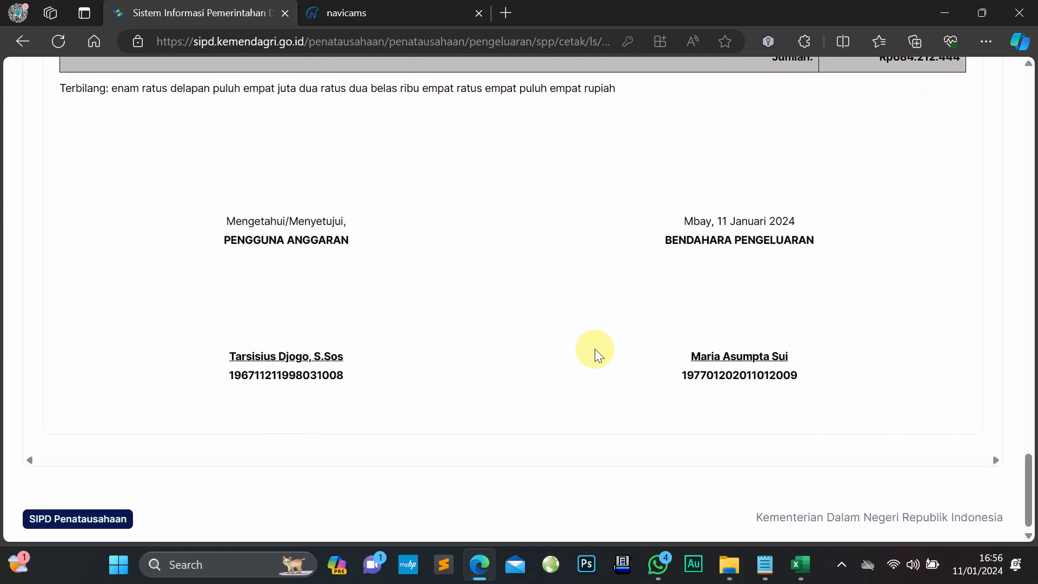
Recheck the preview's expenditure amounts, identity details and Rincian Rencana Penggunaan table
scroll(596, 352, "up", 4)
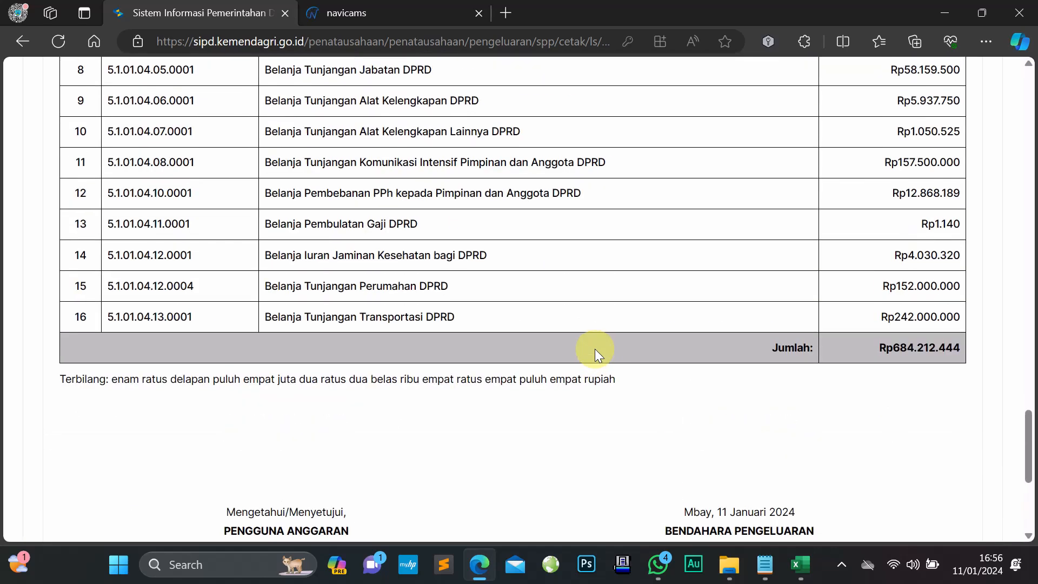
scroll(594, 349, "up", 5)
scroll(594, 349, "up", 5)
scroll(596, 349, "up", 5)
scroll(595, 349, "up", 5)
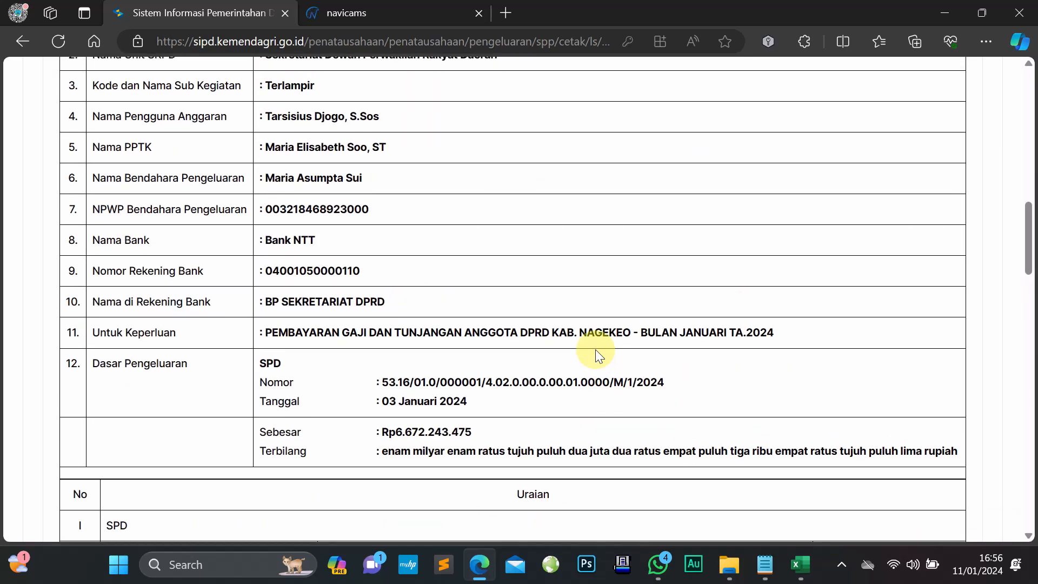
scroll(596, 350, "up", 7)
scroll(596, 349, "down", 8)
scroll(596, 350, "down", 10)
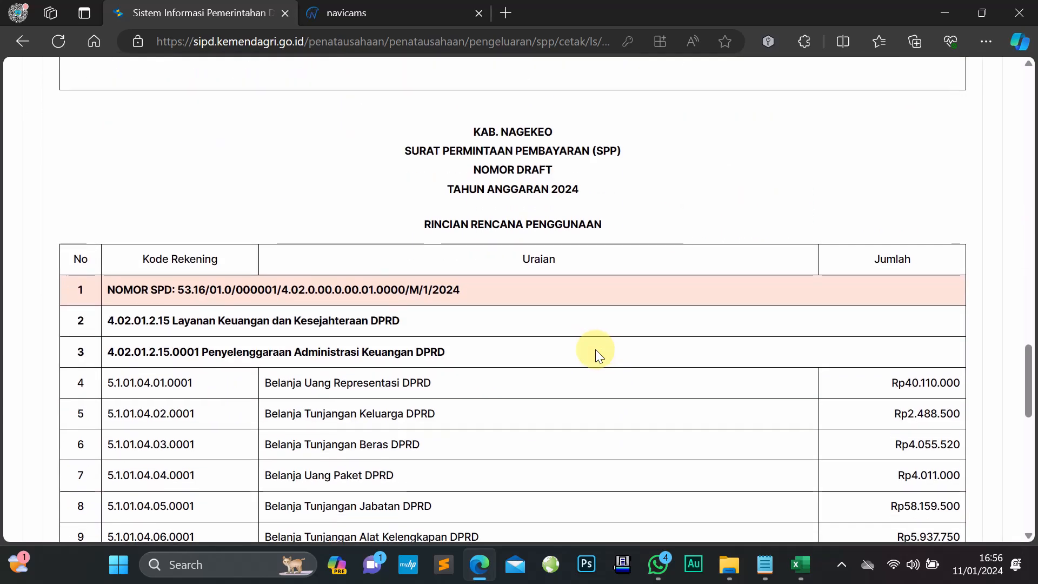
scroll(596, 352, "down", 10)
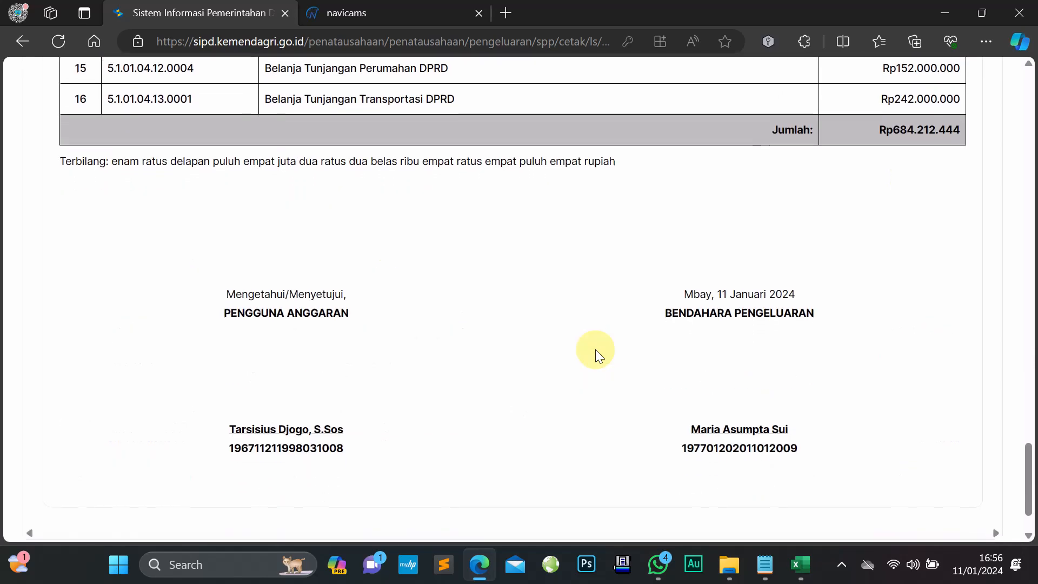
Look over the Rincian Rencana Penggunaan rows and total once more and return to the Pengaturan Kertas PDF settings
scroll(596, 349, "up", 4)
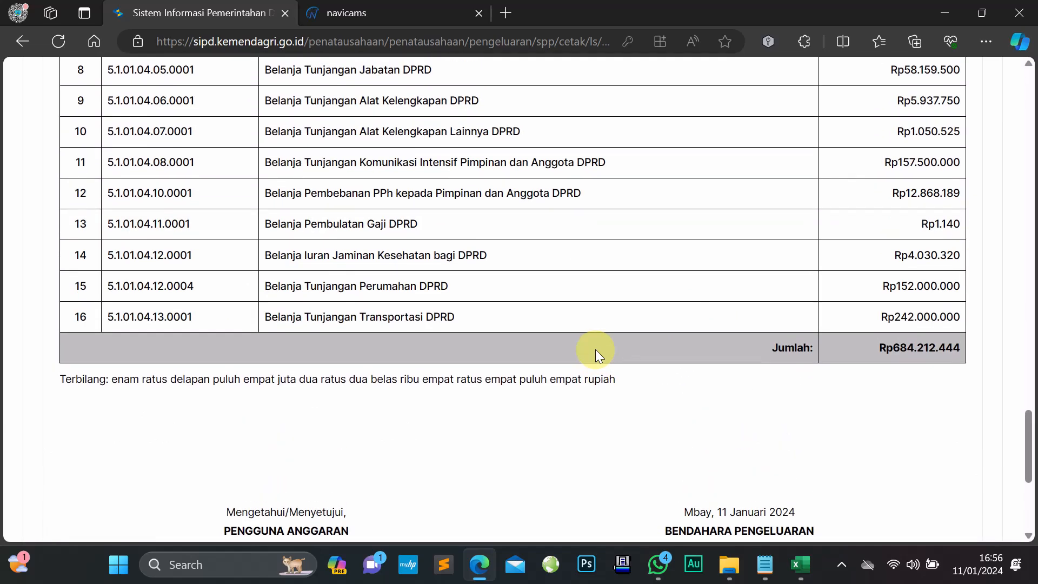
scroll(595, 349, "up", 5)
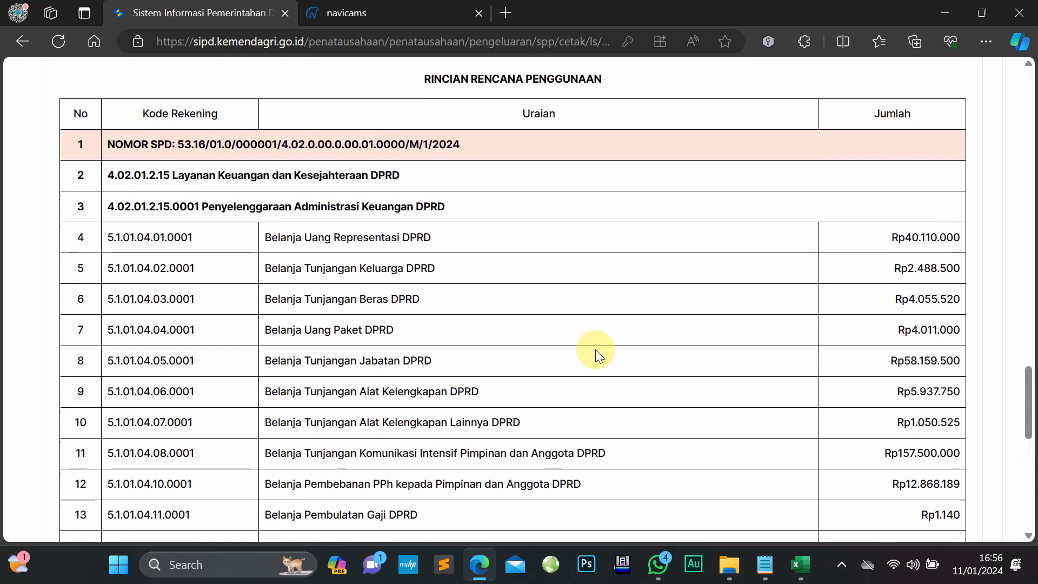
scroll(595, 349, "up", 7)
scroll(596, 350, "up", 11)
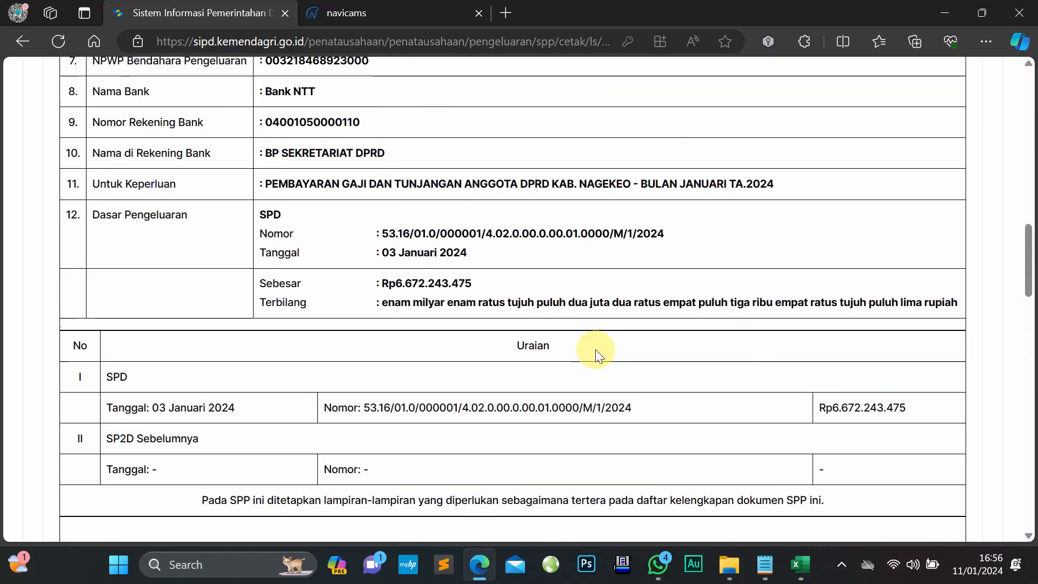
scroll(595, 349, "up", 8)
scroll(596, 349, "up", 6)
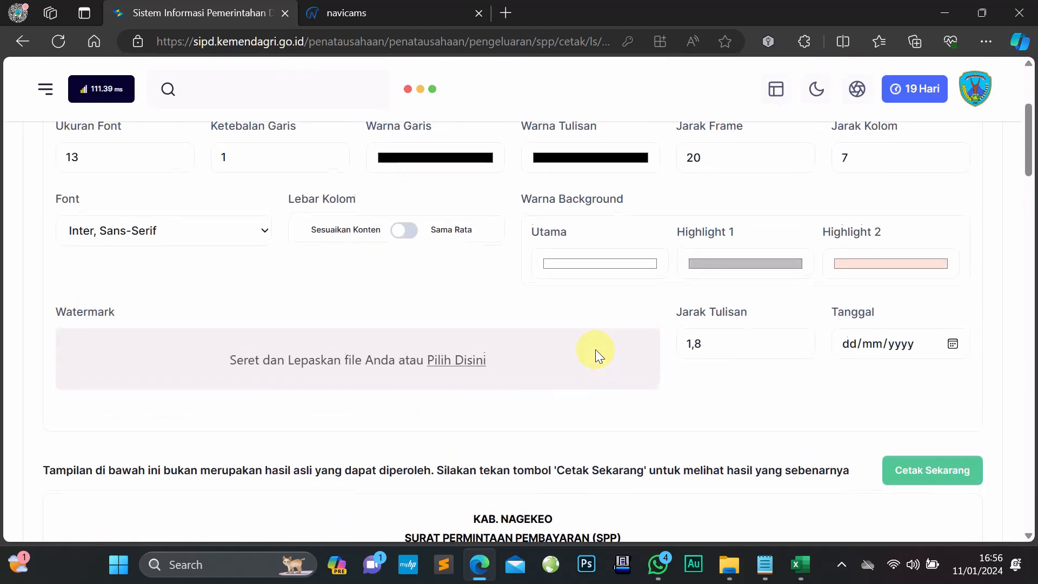
scroll(596, 349, "up", 4)
scroll(595, 349, "down", 10)
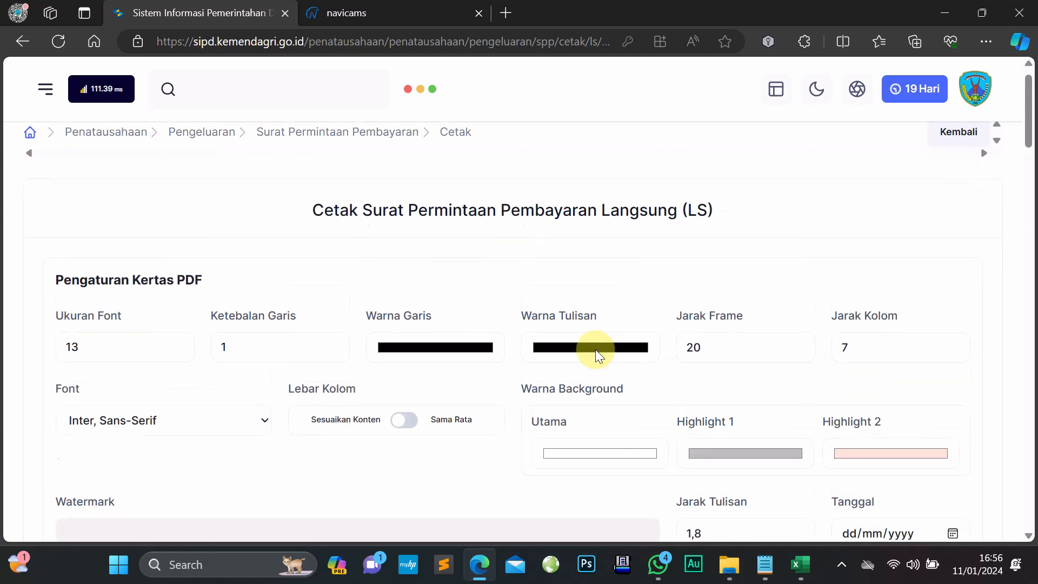
scroll(618, 361, "up", 5)
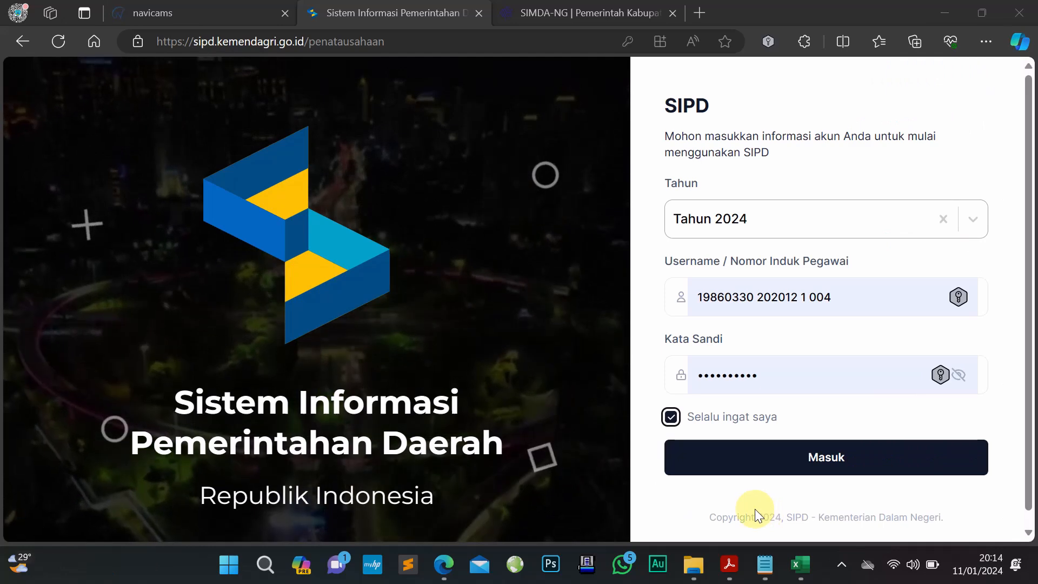
Log in to SIPD for Tahun 2024 with the PPK SKPD account, dismissing the Pembaruan notice and the offer to save the password
left_click(786, 459)
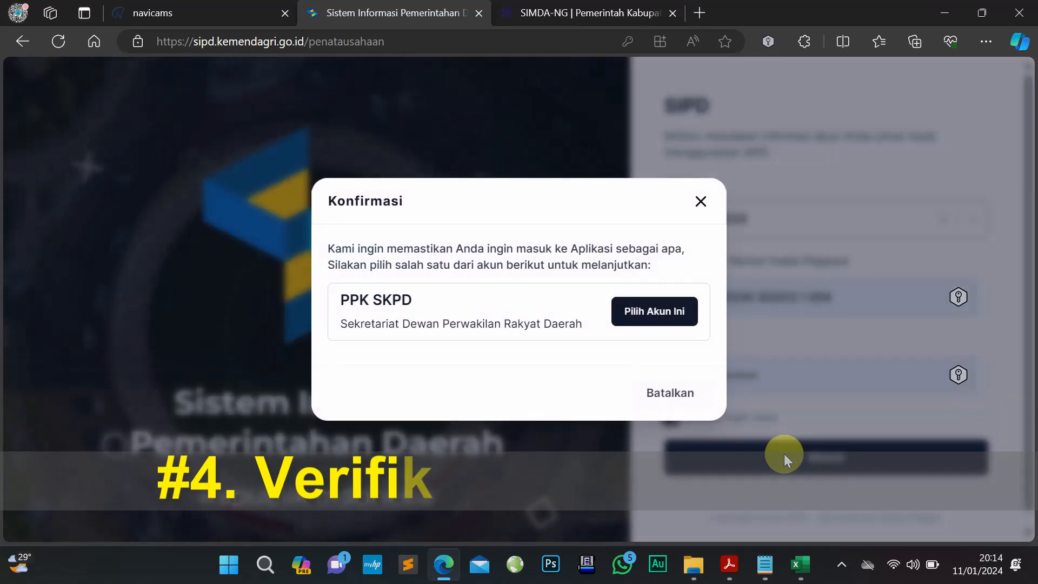
left_click(648, 306)
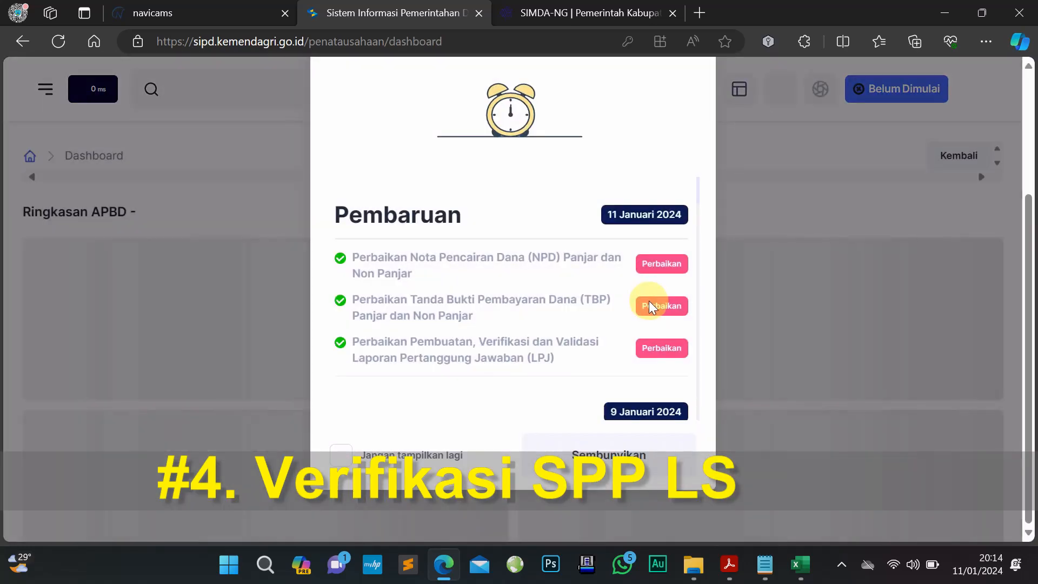
left_click(657, 453)
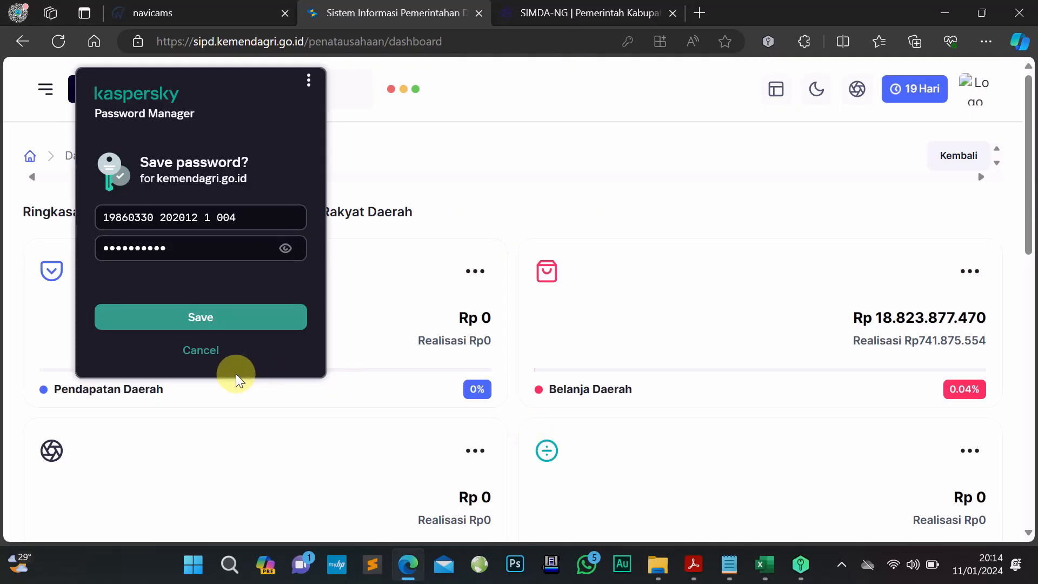
left_click(203, 351)
scroll(221, 353, "down", 5)
scroll(222, 353, "up", 5)
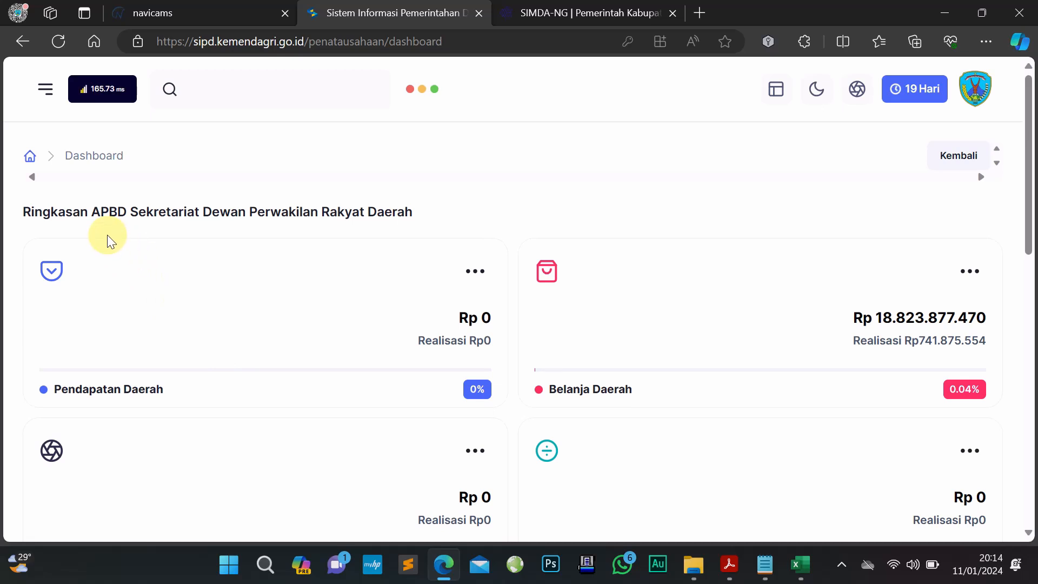
Open the SPP Verifikasi page in the Pengeluaran section
left_click(46, 97)
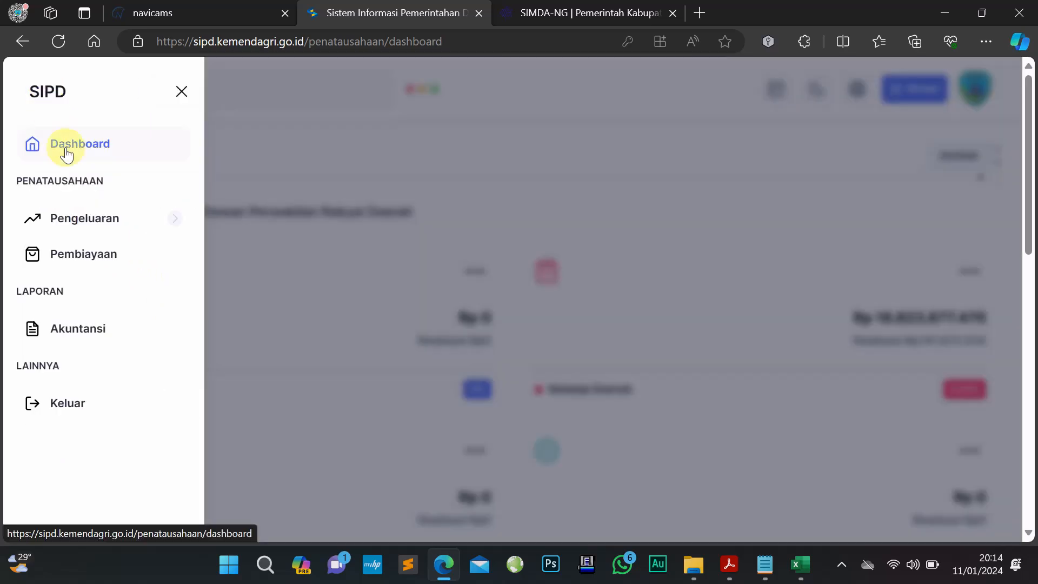
left_click(104, 226)
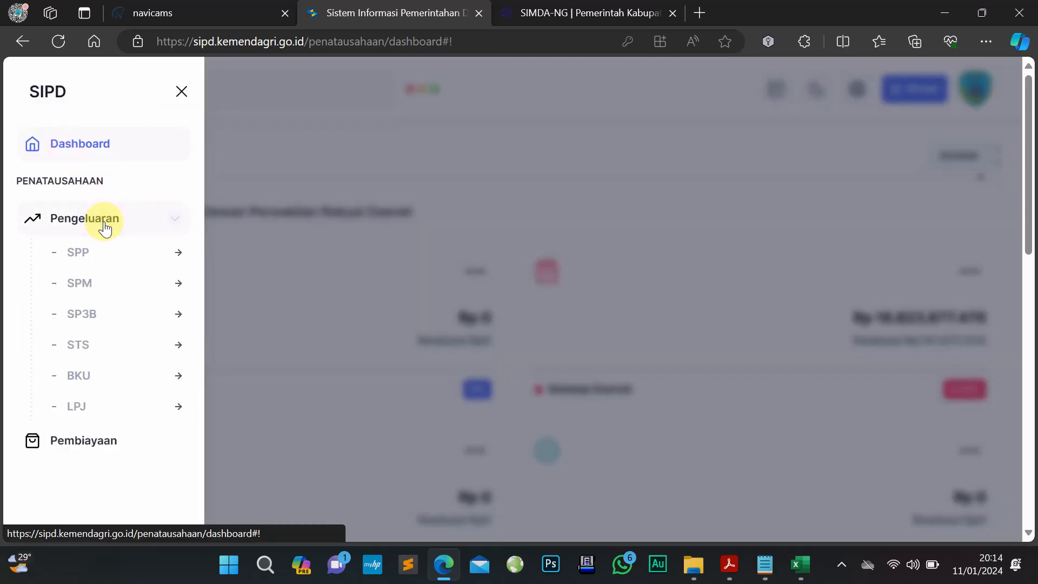
left_click(129, 256)
left_click(93, 284)
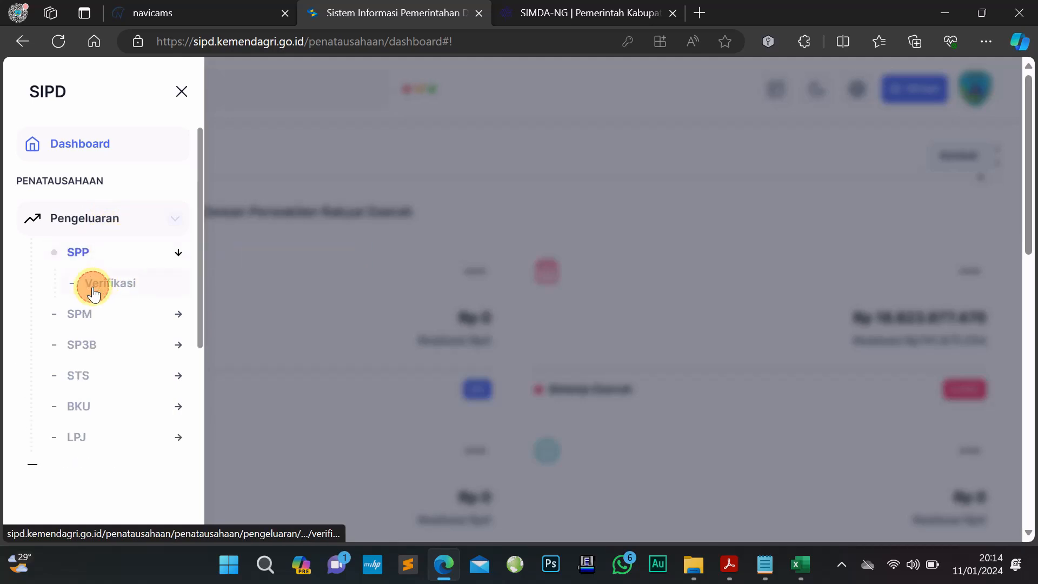
left_click(558, 336)
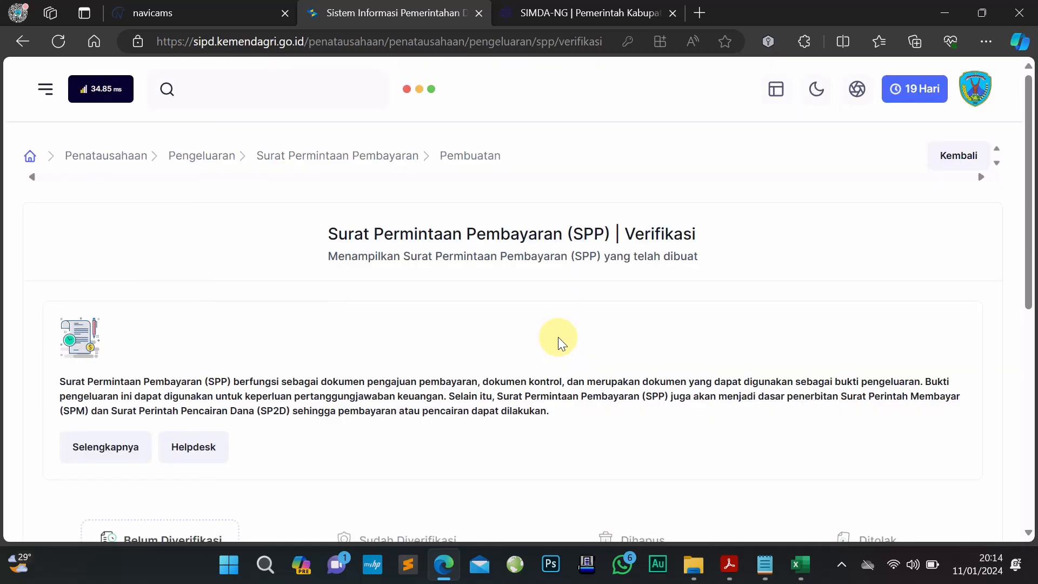
Start verification of the unverified draft LS Barang Dan Jasa SPP for the DPRD members' salaries and allowances
scroll(300, 417, "down", 4)
scroll(300, 417, "down", 3)
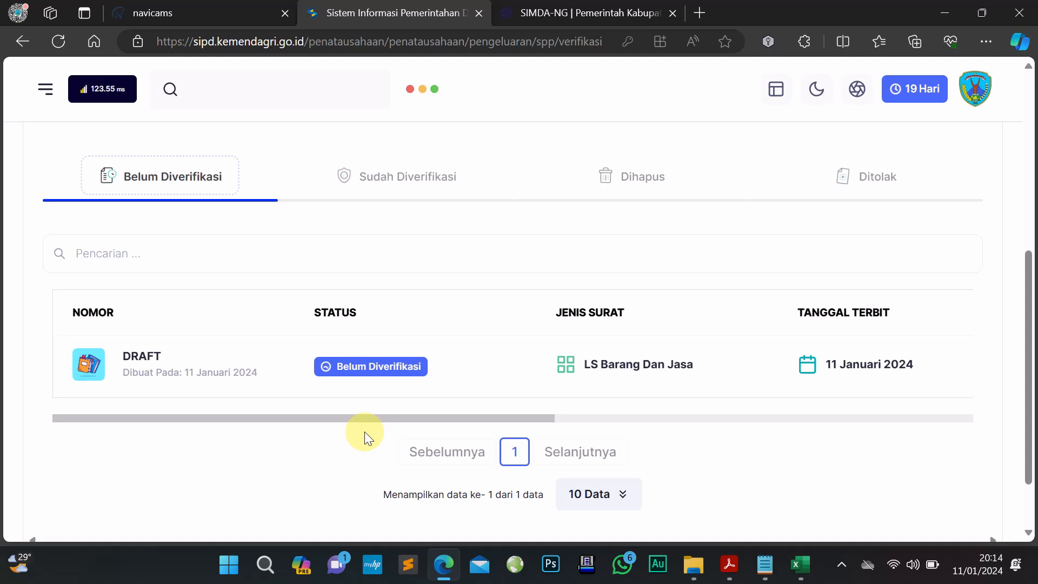
left_click_drag(379, 420, 856, 424)
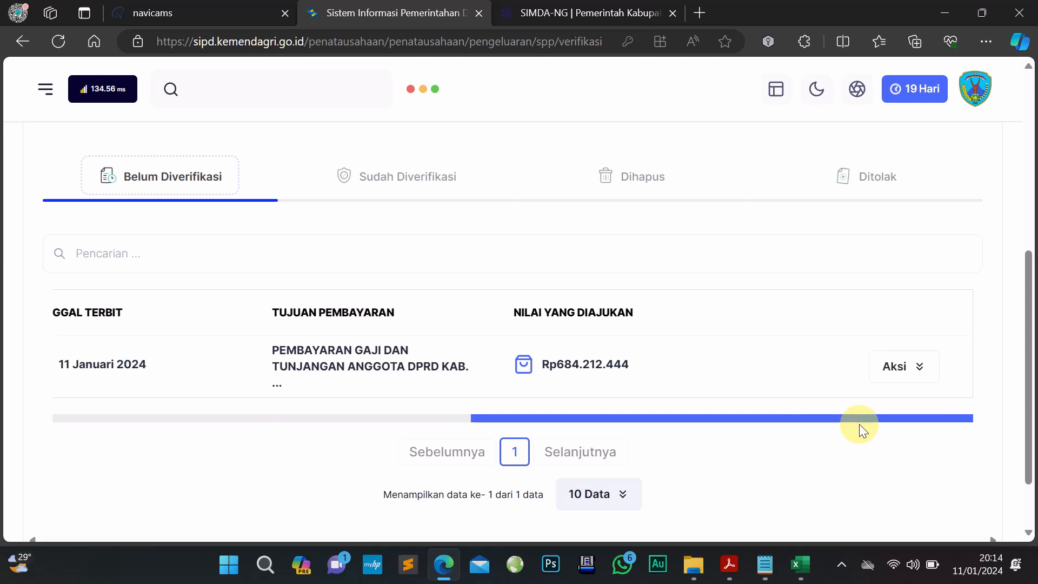
left_click(895, 370)
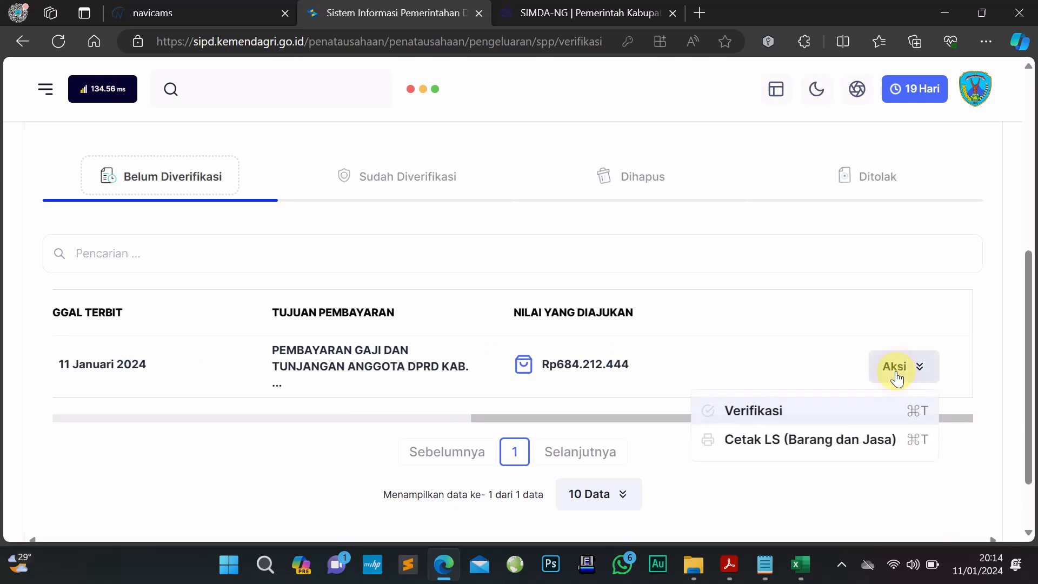
left_click(781, 411)
left_click(524, 468)
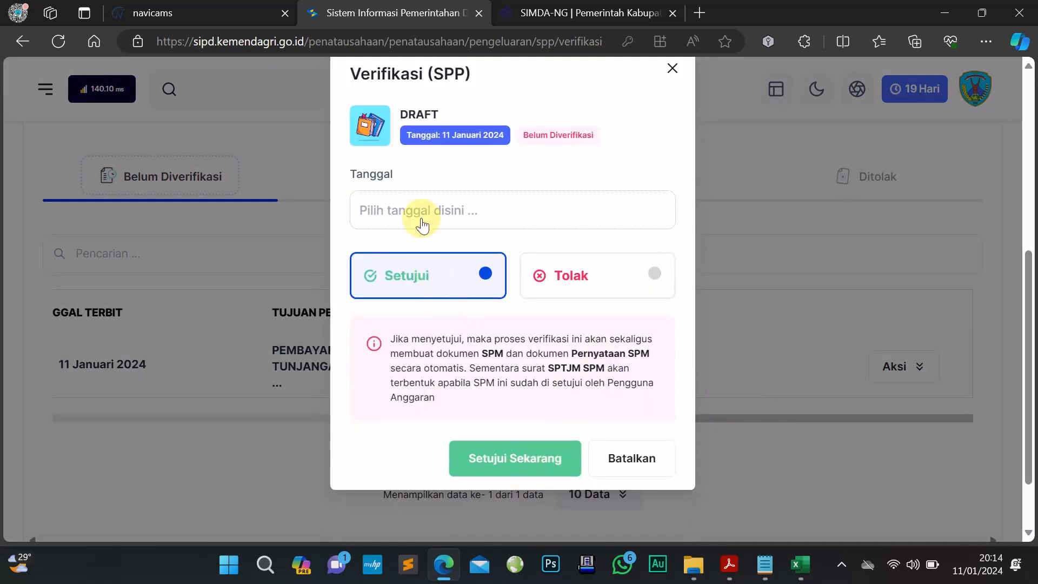
Approve the draft SPP with verification date 11 January 2024, 12:00 PM, and close the resulting verification summary
left_click(419, 208)
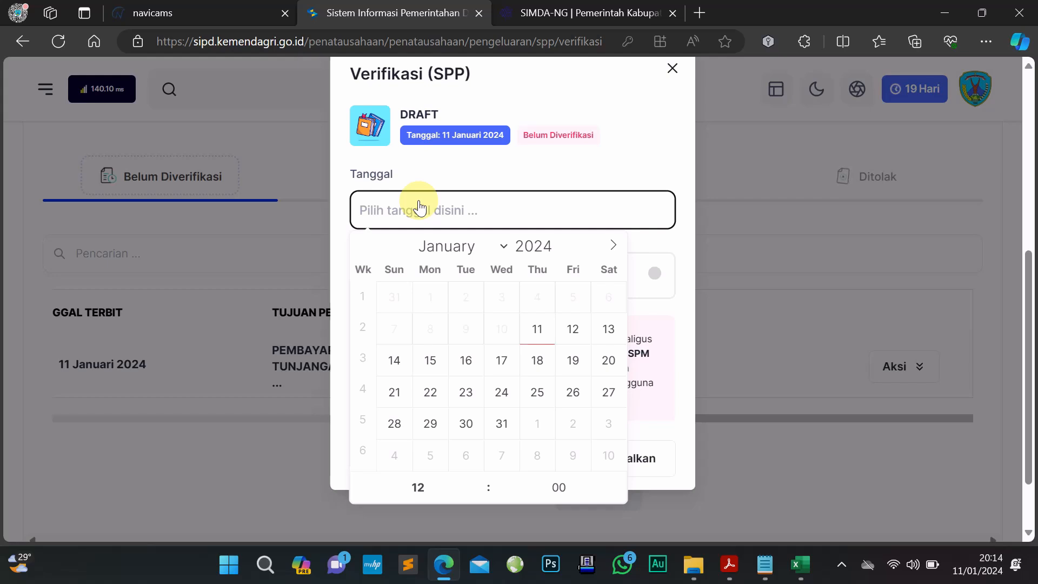
left_click(537, 328)
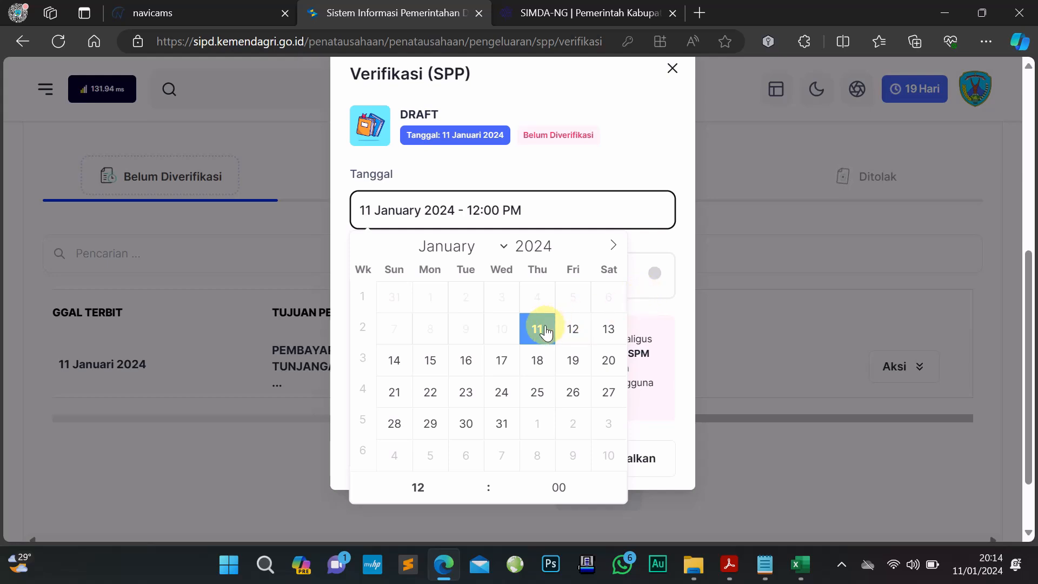
left_click(648, 314)
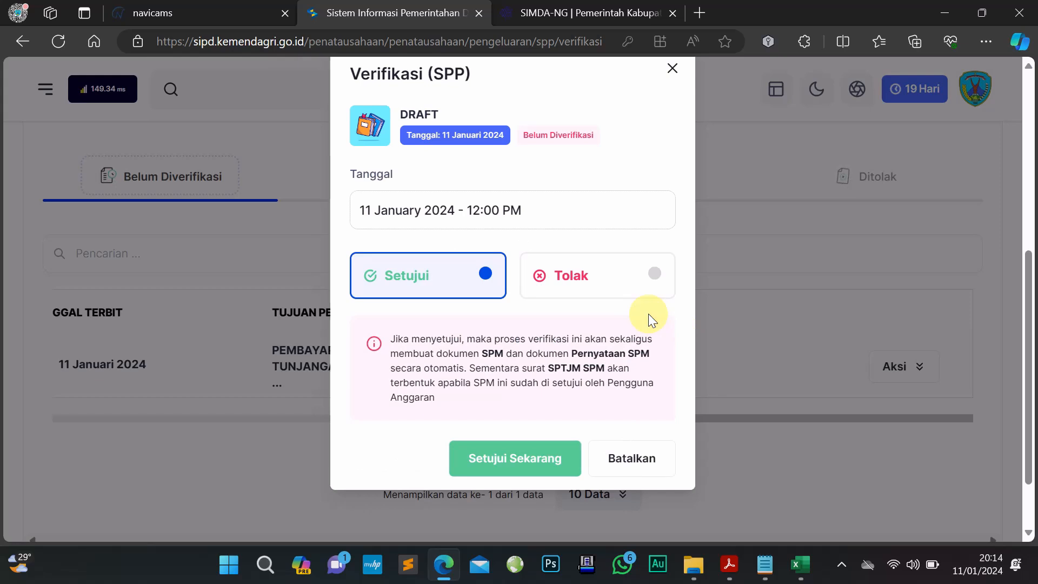
left_click(522, 465)
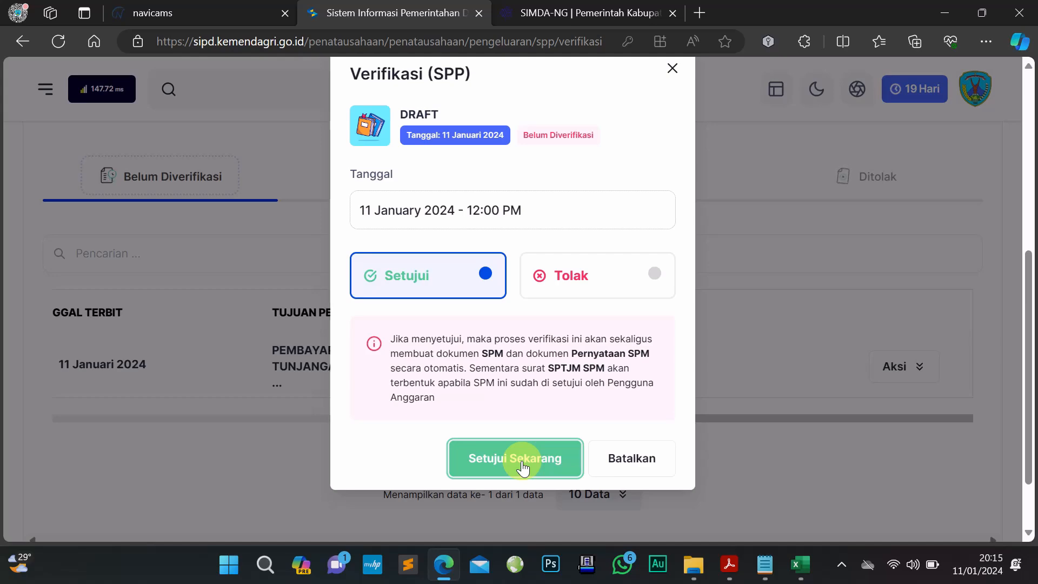
left_click(522, 460)
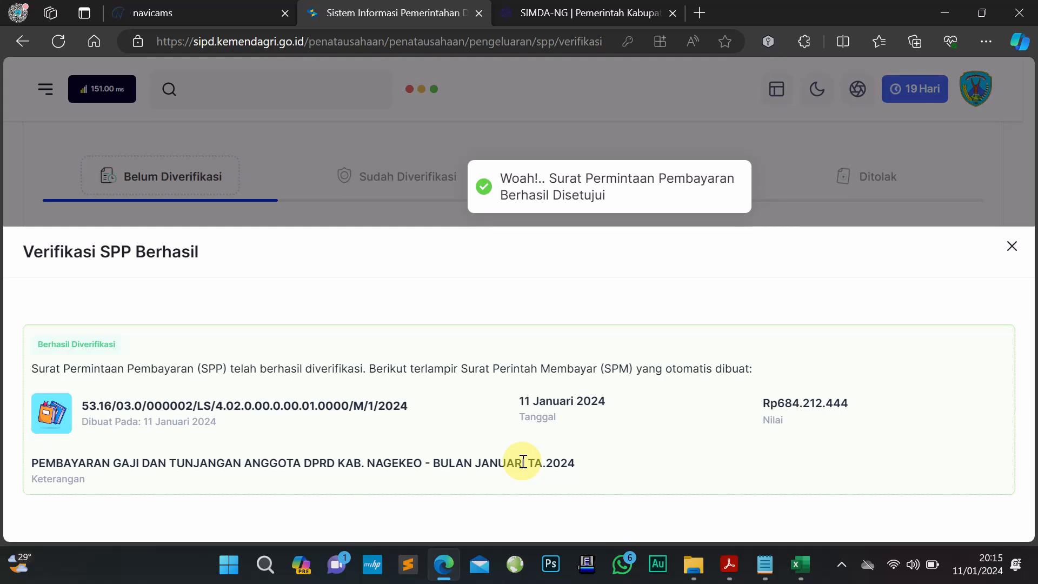
left_click(1012, 247)
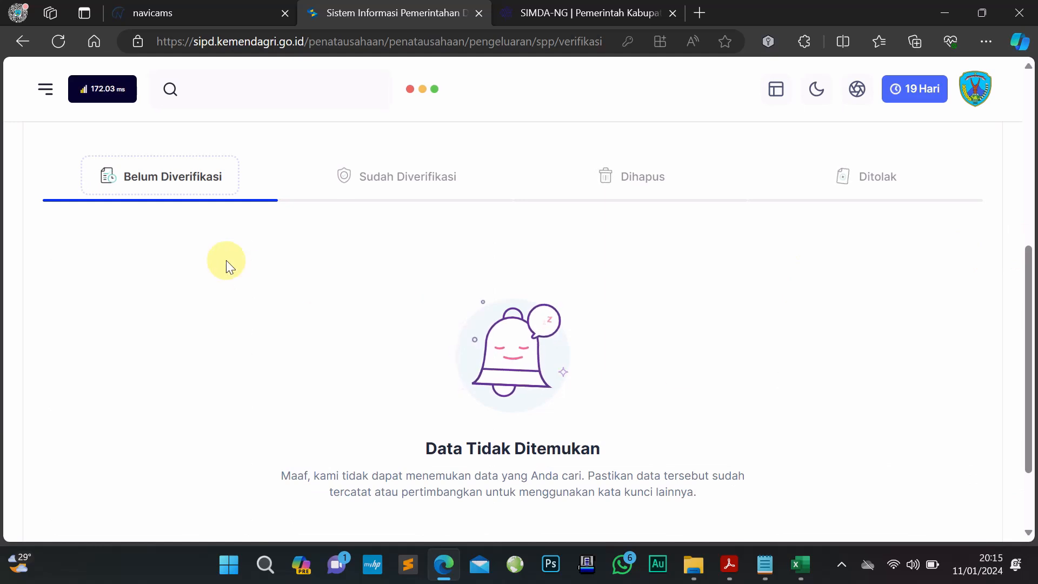
Examine the Sudah Diverifikasi list of SPPs, including the numbers, purposes, amounts and the actions offered for the DPRD salary entry
left_click(361, 175)
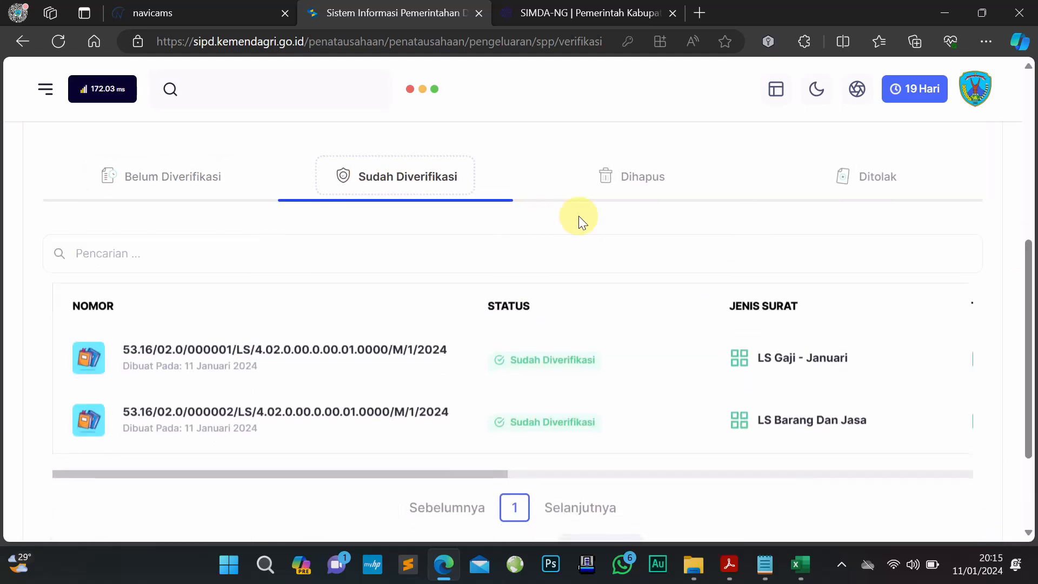
scroll(576, 300, "down", 3)
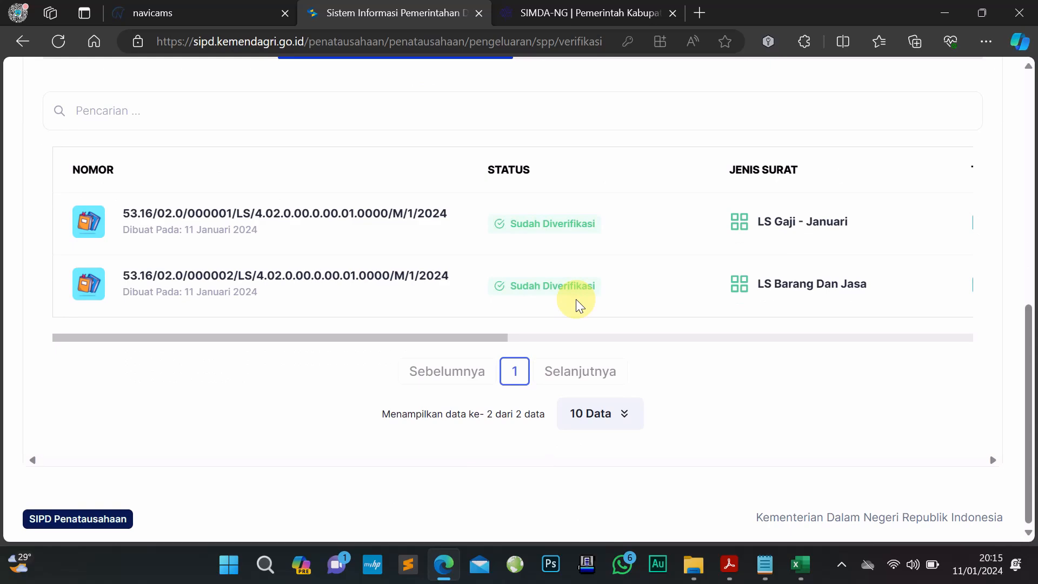
scroll(576, 300, "up", 1)
left_click_drag(453, 410, 931, 378)
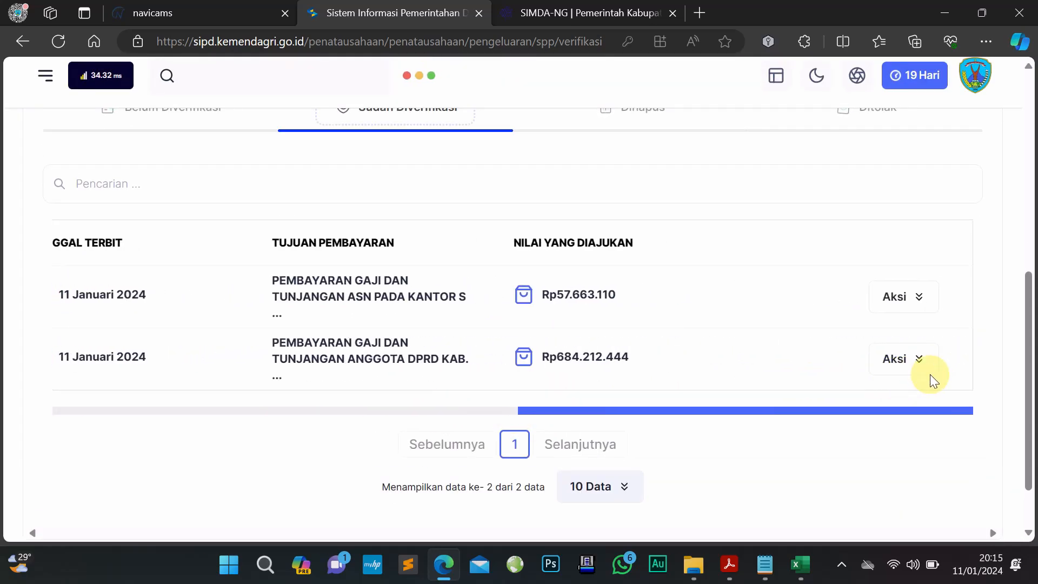
left_click(917, 359)
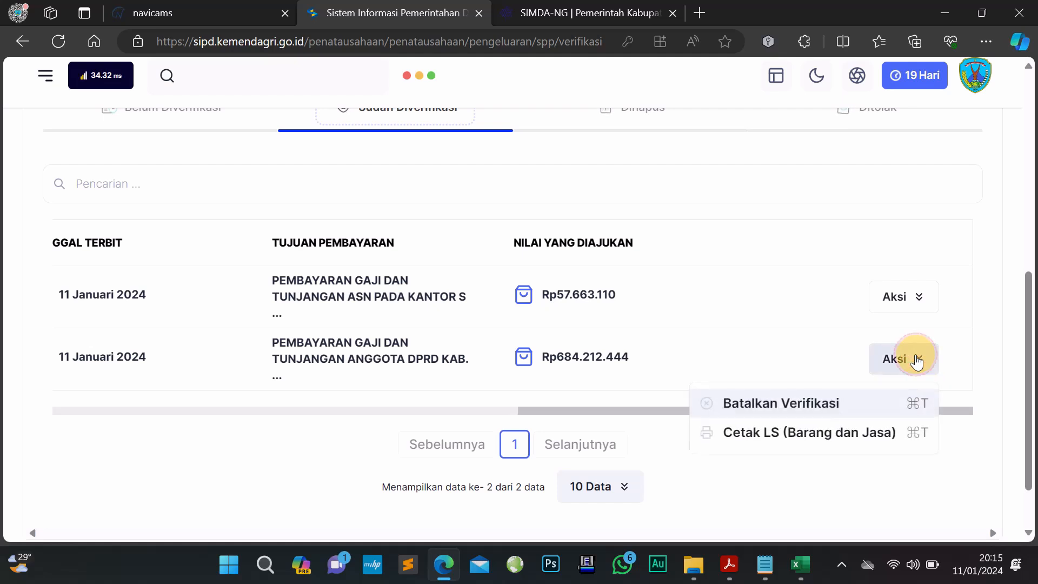
left_click(796, 332)
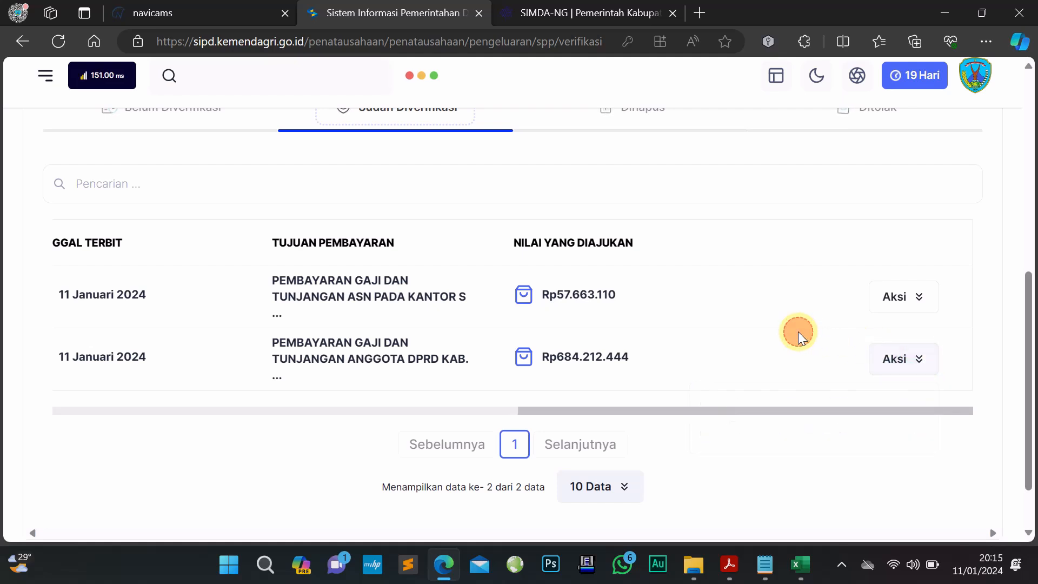
left_click_drag(634, 412, 70, 409)
scroll(93, 226, "up", 3)
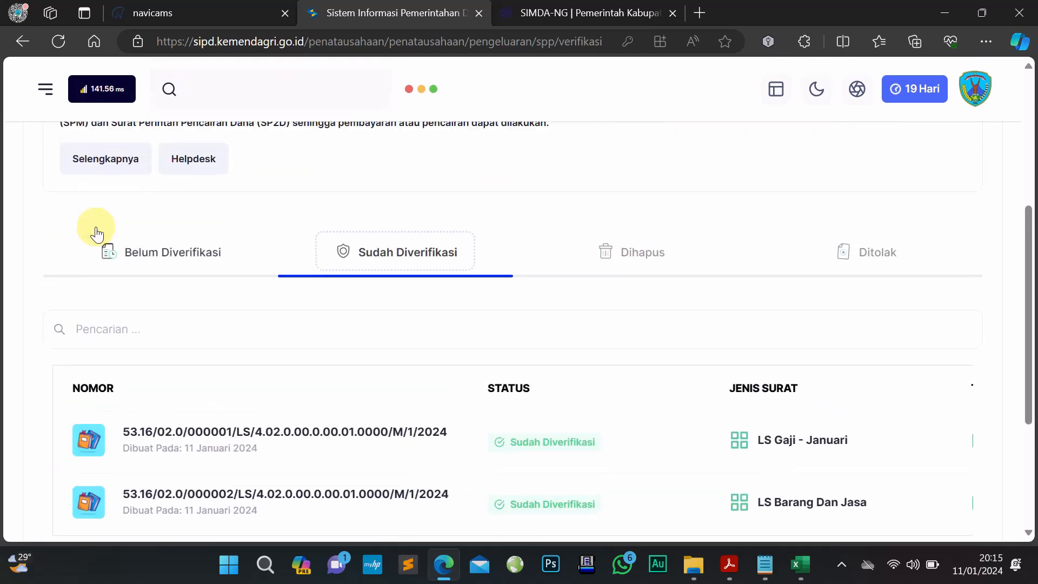
scroll(102, 260, "up", 3)
scroll(102, 258, "up", 2)
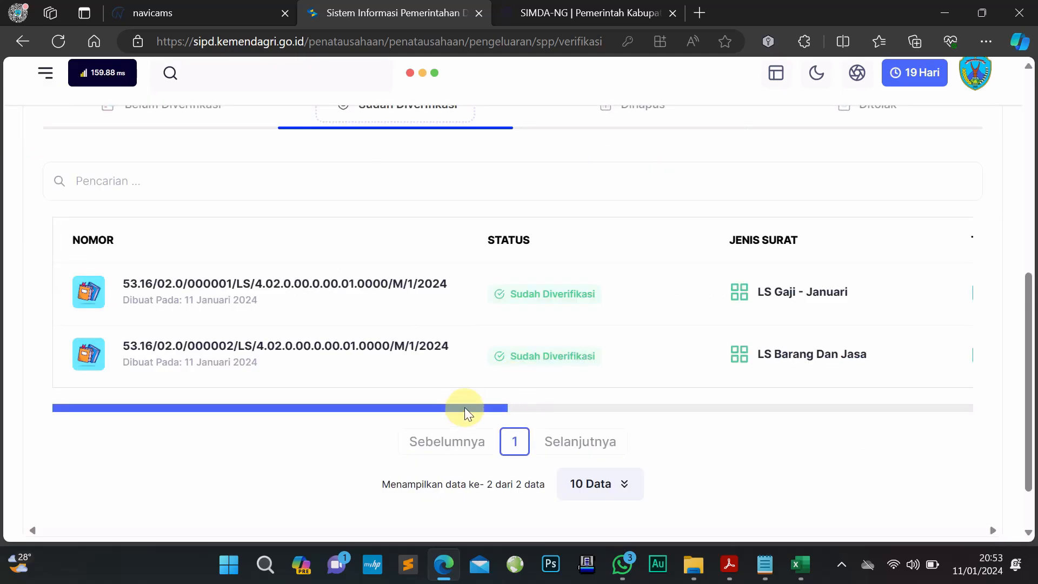
Generate the LS (Barang dan Jasa) print preview for the verified DPRD salary SPP and look through its pages
left_click_drag(465, 407, 940, 387)
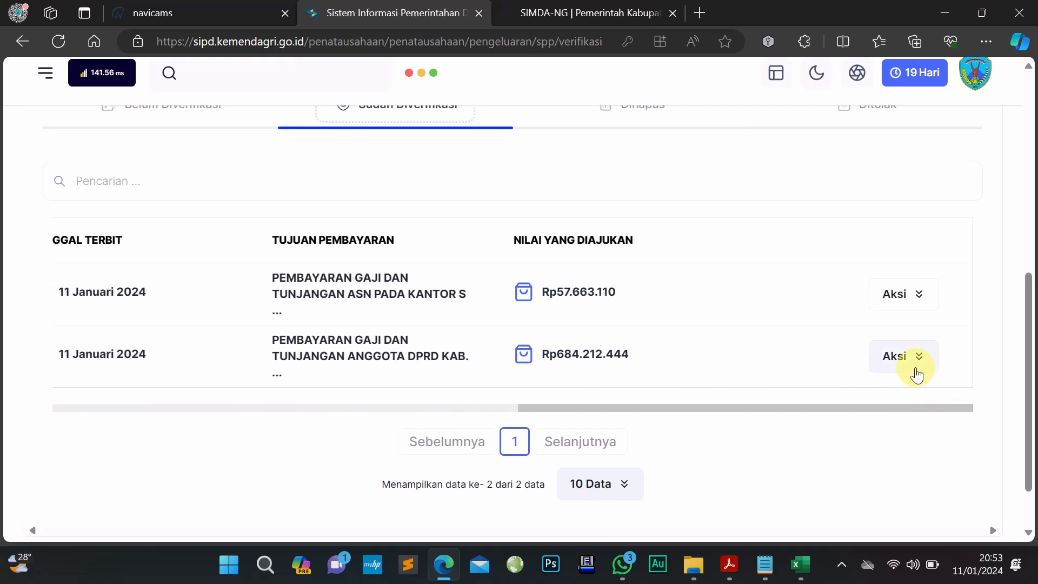
left_click(899, 361)
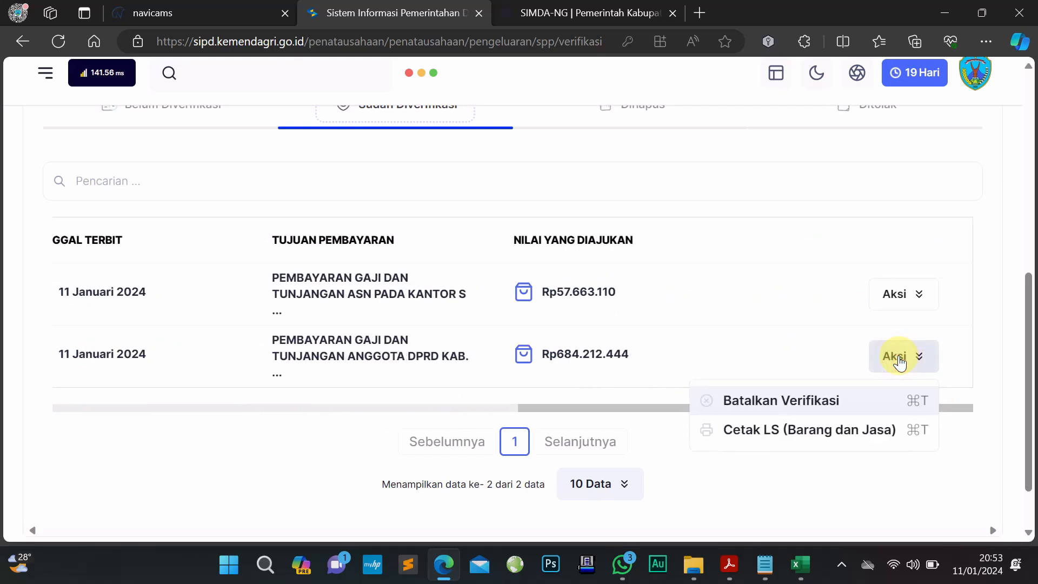
left_click(803, 440)
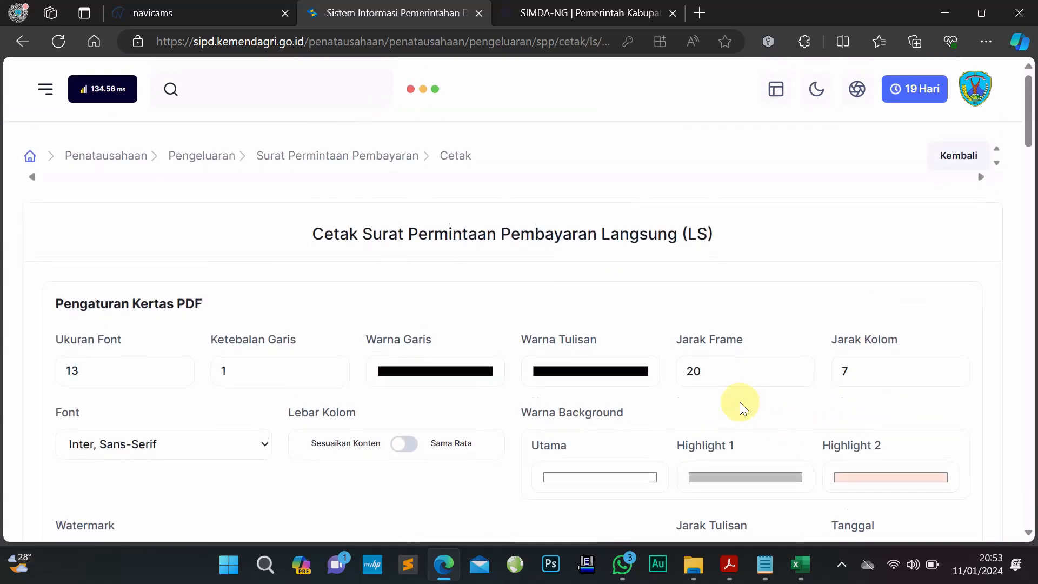
scroll(740, 404, "down", 5)
scroll(740, 401, "down", 4)
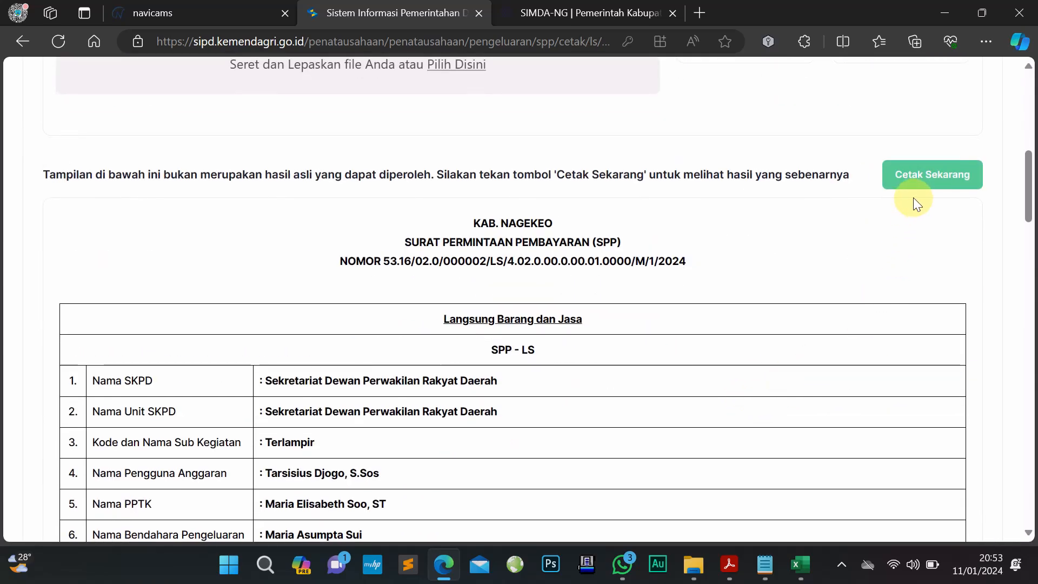
left_click(920, 180)
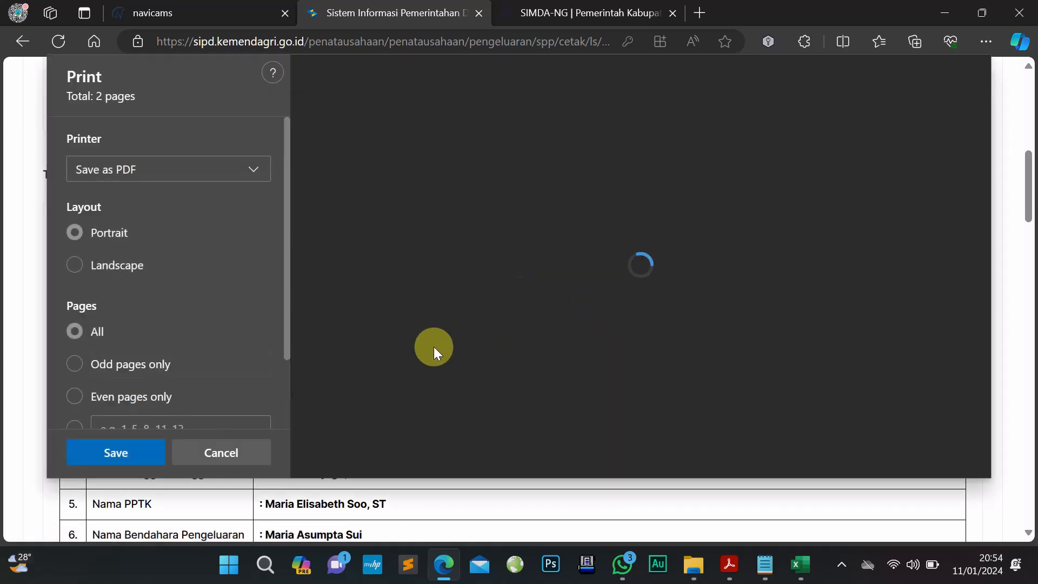
scroll(438, 338, "down", 5)
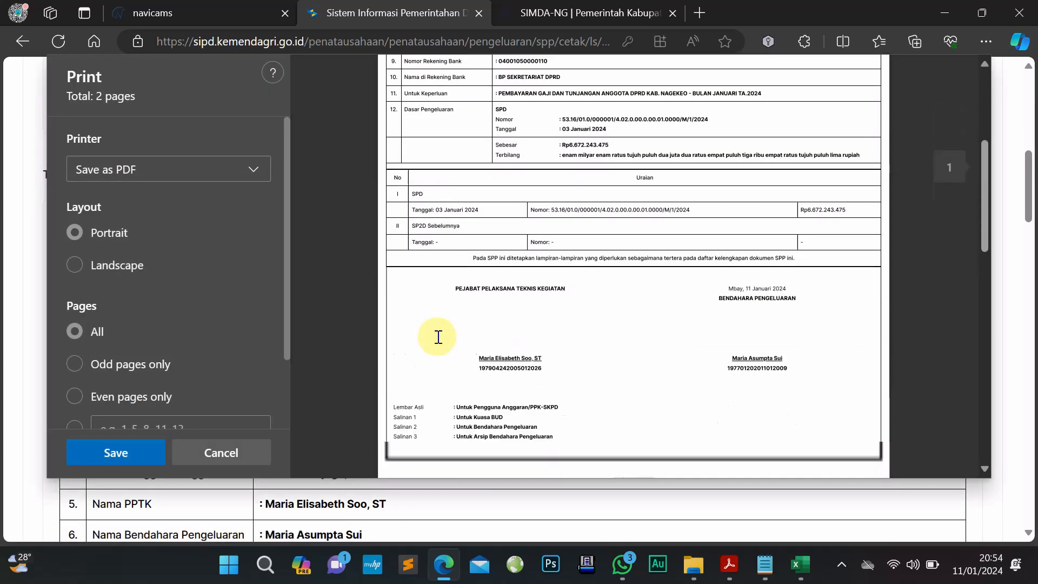
scroll(438, 337, "down", 4)
scroll(438, 337, "down", 7)
scroll(438, 337, "up", 13)
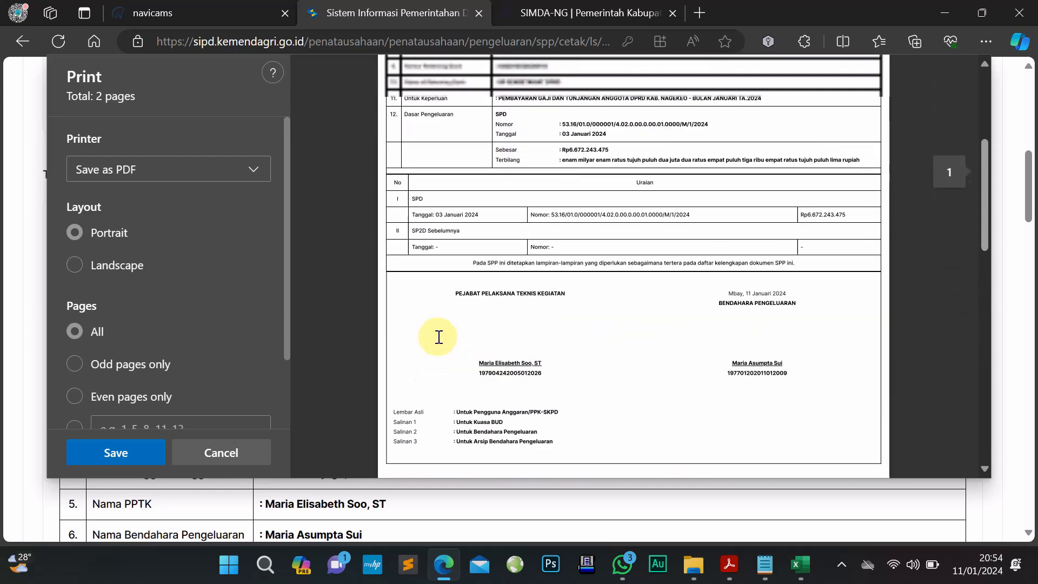
scroll(438, 337, "up", 5)
scroll(143, 357, "down", 2)
Save the SPP as a PDF named SPP GAJI DEWAN JAN - SIPD in the GAJI DPRD folder, overwriting the existing file
left_click(130, 384)
left_click(131, 384)
left_click(133, 454)
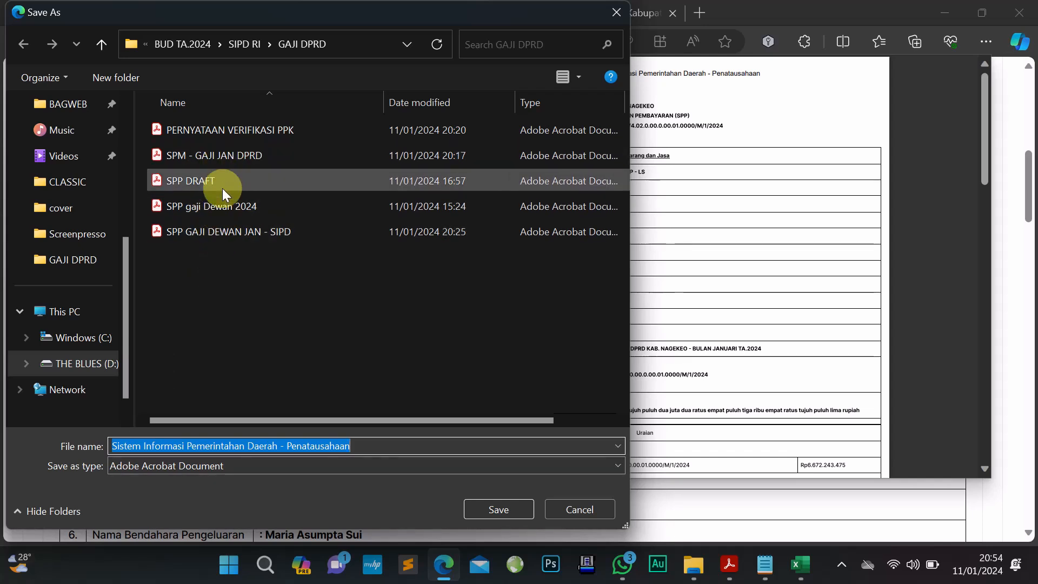
left_click(223, 202)
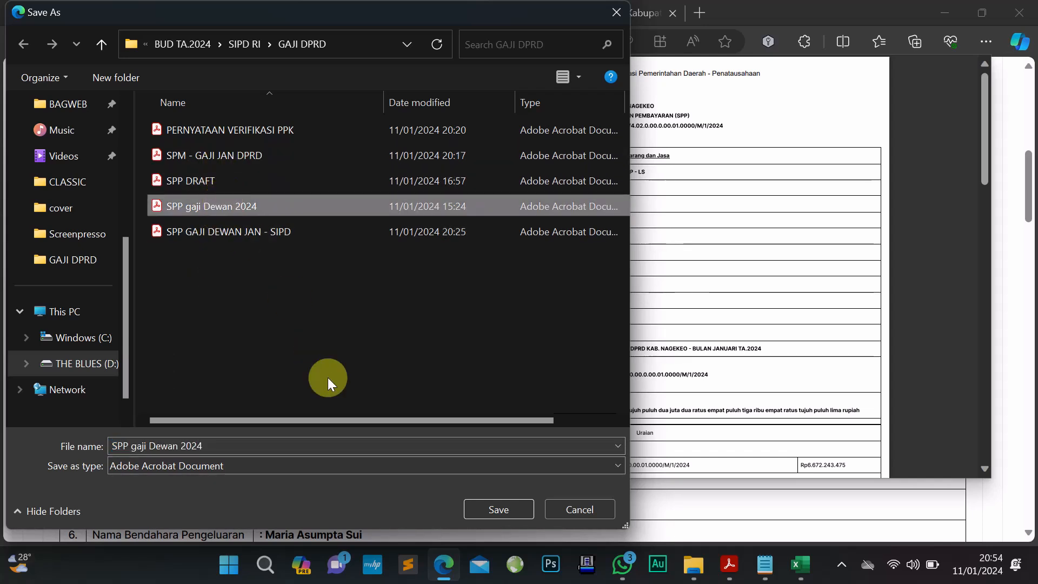
left_click(269, 237)
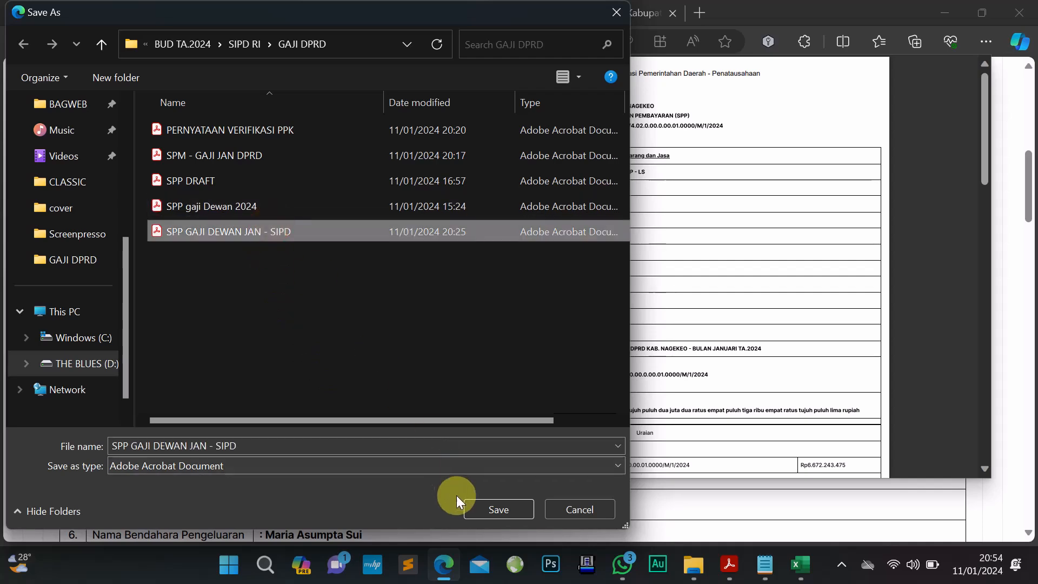
left_click(498, 509)
left_click(563, 283)
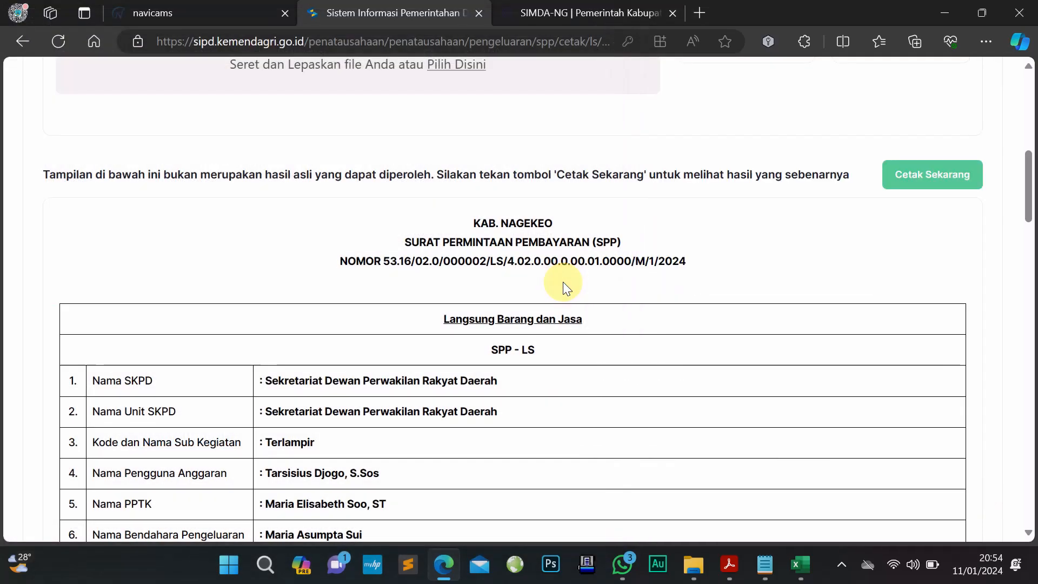
Review the verified SPP-LS on the print page, from the bank and SPD details to the Rincian Rencana Penggunaan table
left_click(374, 366)
scroll(374, 366, "down", 20)
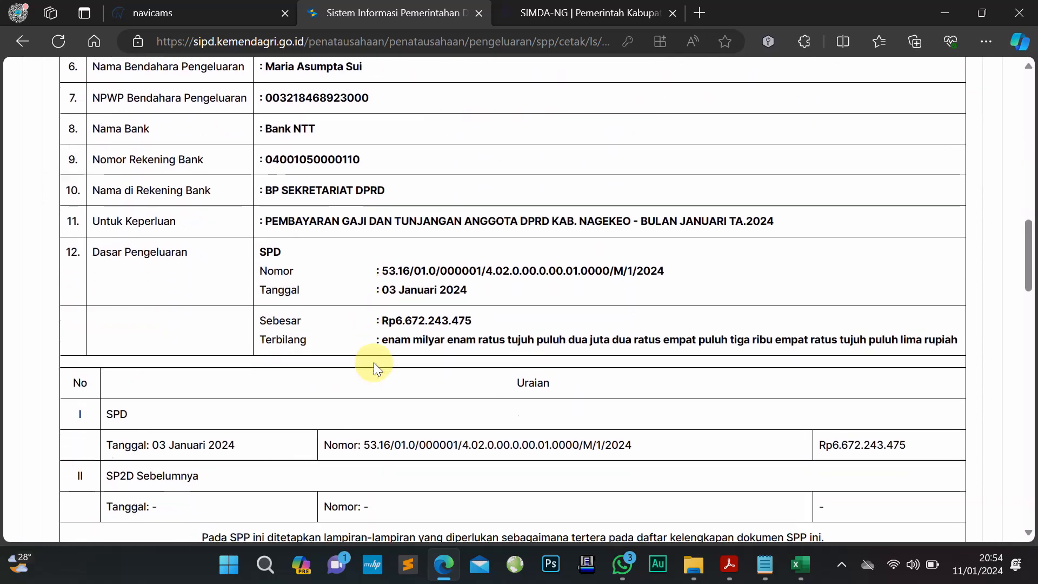
scroll(374, 362, "up", 20)
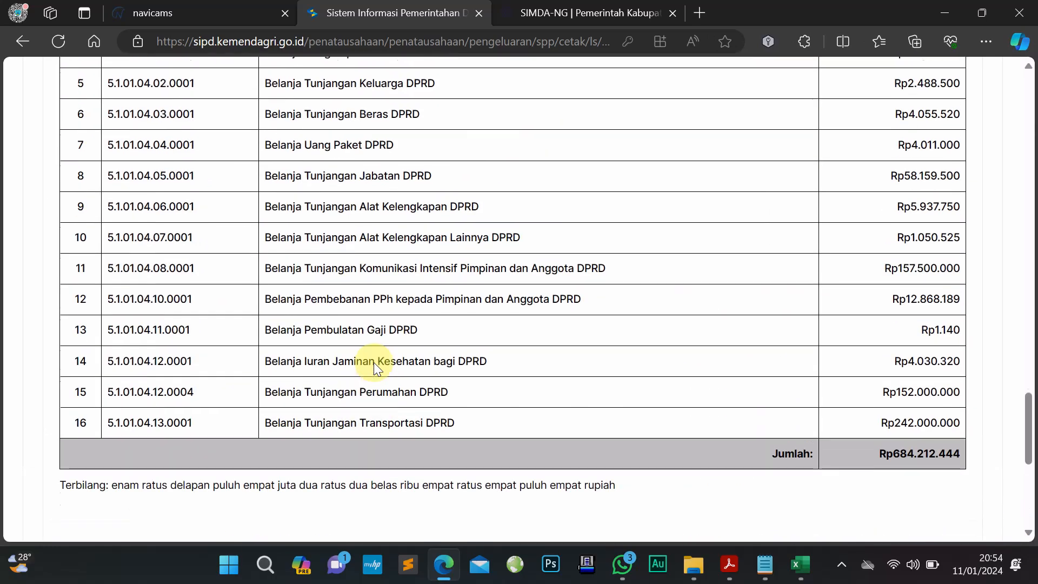
scroll(374, 368, "down", 4)
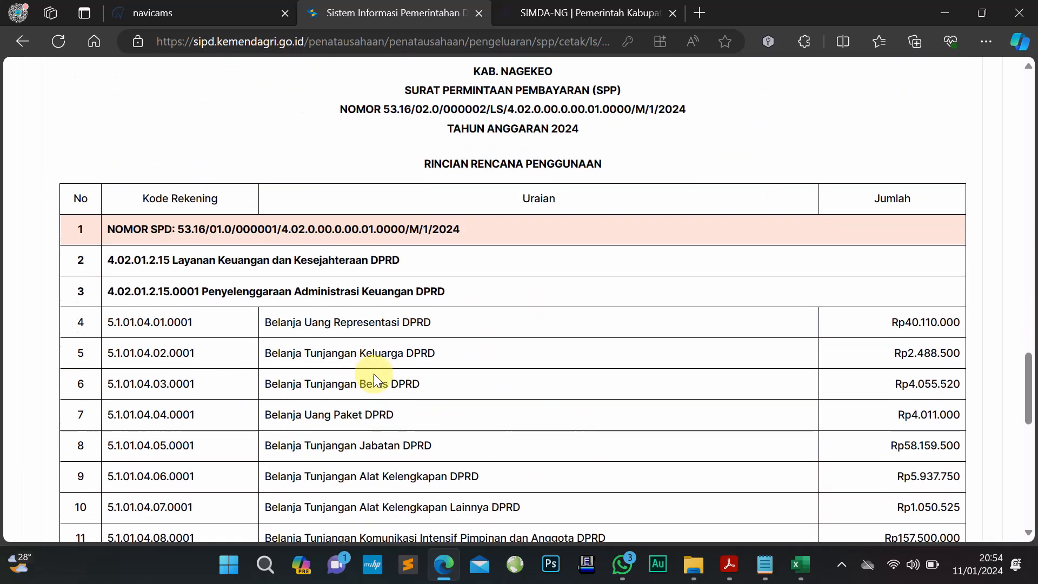
Review the remaining Rincian Rencana Penggunaan rows, the signature block and the SPP-LS details on the print page
scroll(374, 375, "down", 6)
scroll(375, 374, "down", 6)
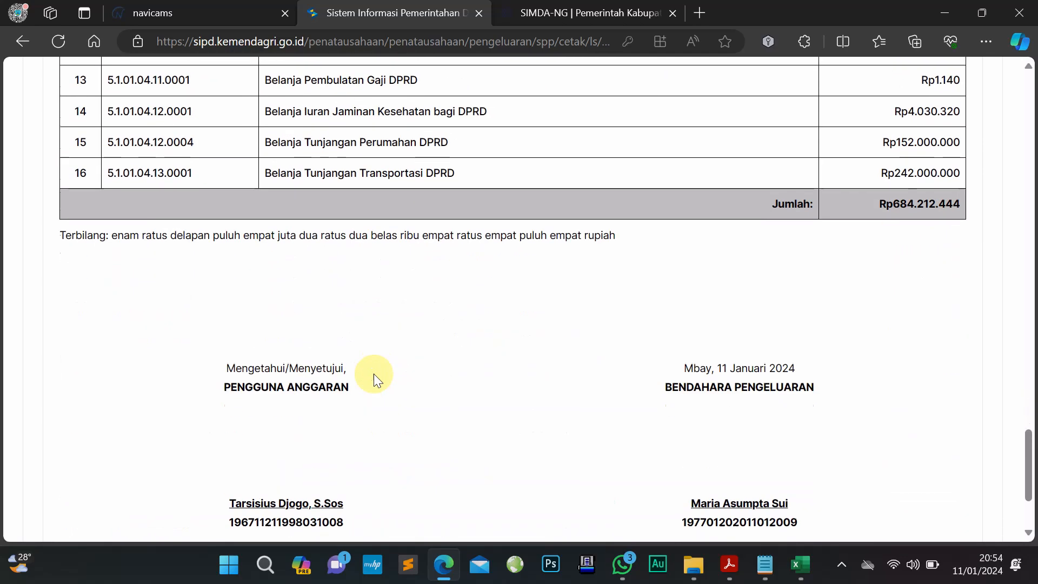
scroll(375, 374, "up", 15)
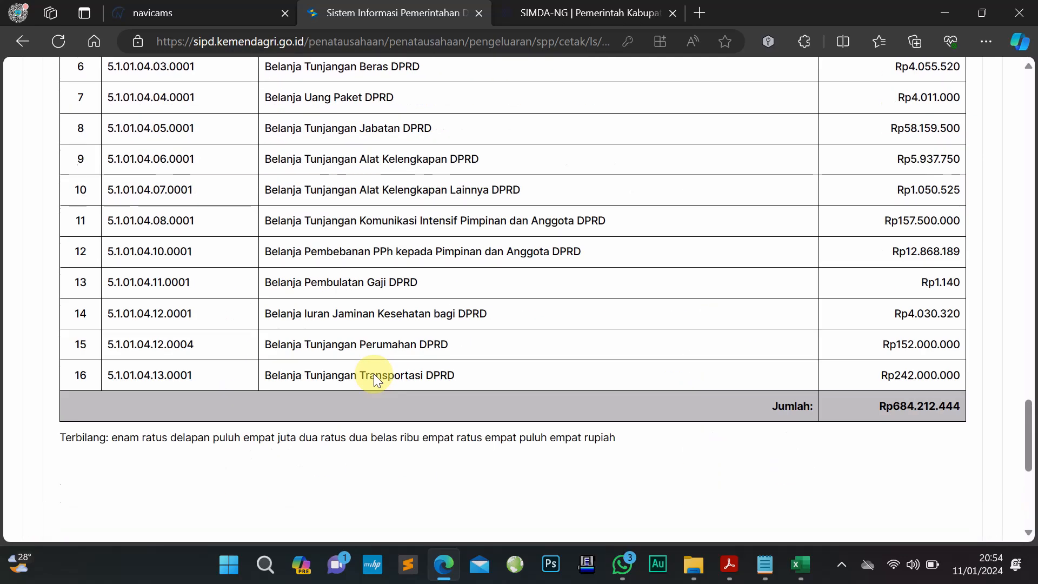
scroll(374, 375, "up", 15)
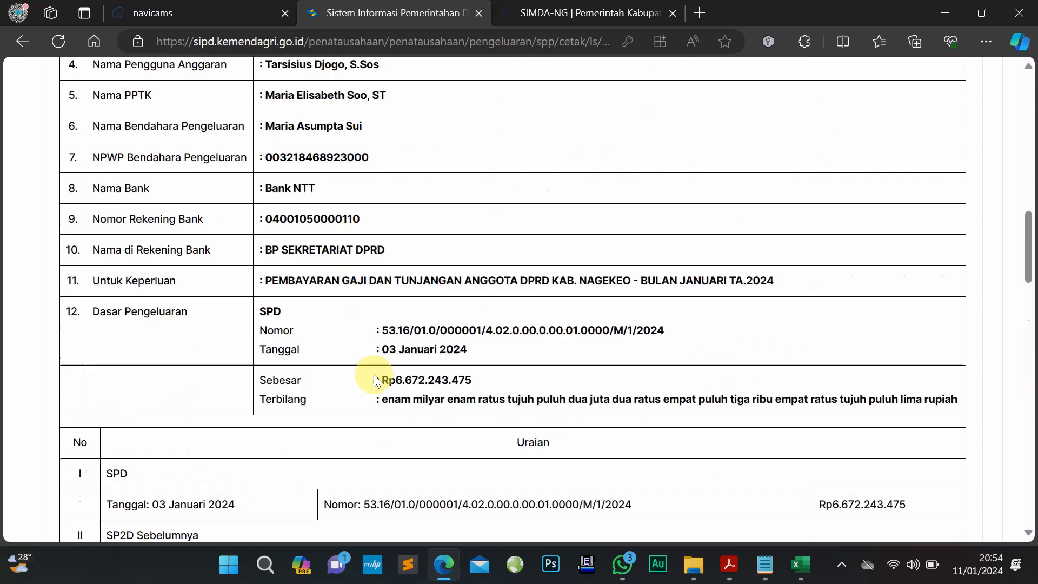
scroll(375, 374, "down", 4)
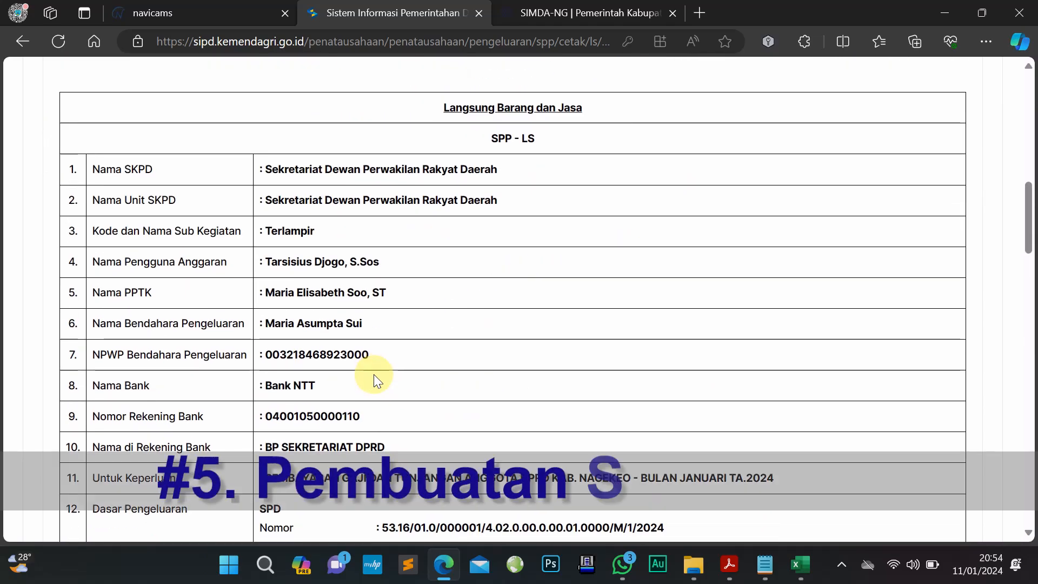
scroll(374, 375, "down", 1)
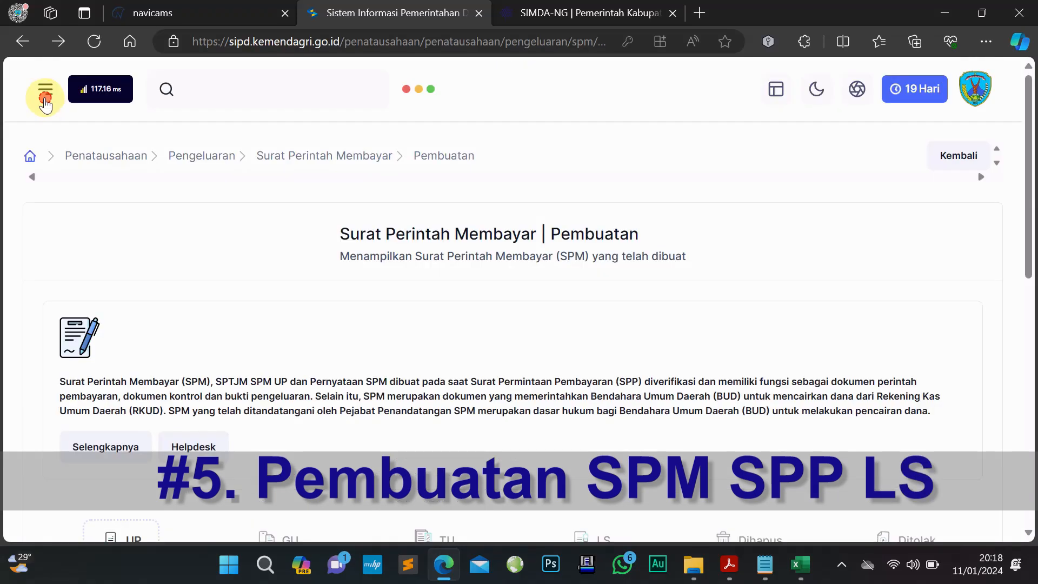
Go to SPM Pembuatan and show the LS Belum Diverifikasi list
left_click(46, 100)
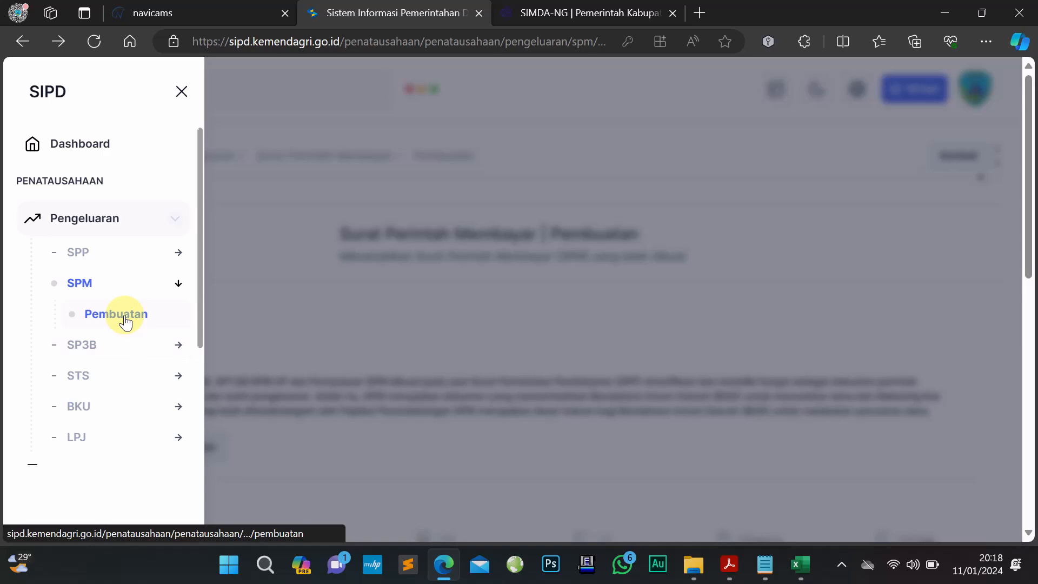
left_click(125, 322)
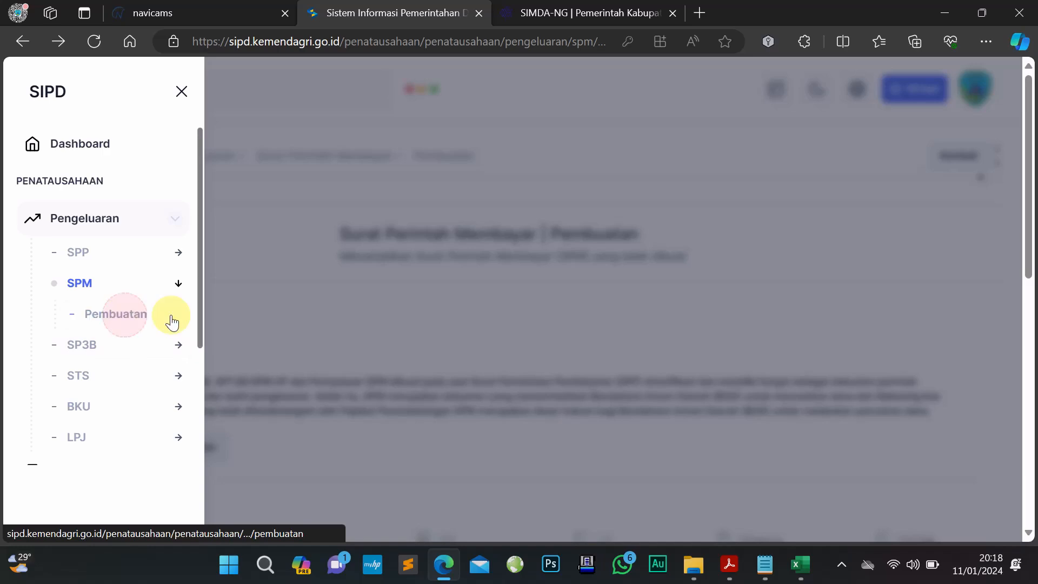
left_click(442, 348)
scroll(444, 355, "down", 6)
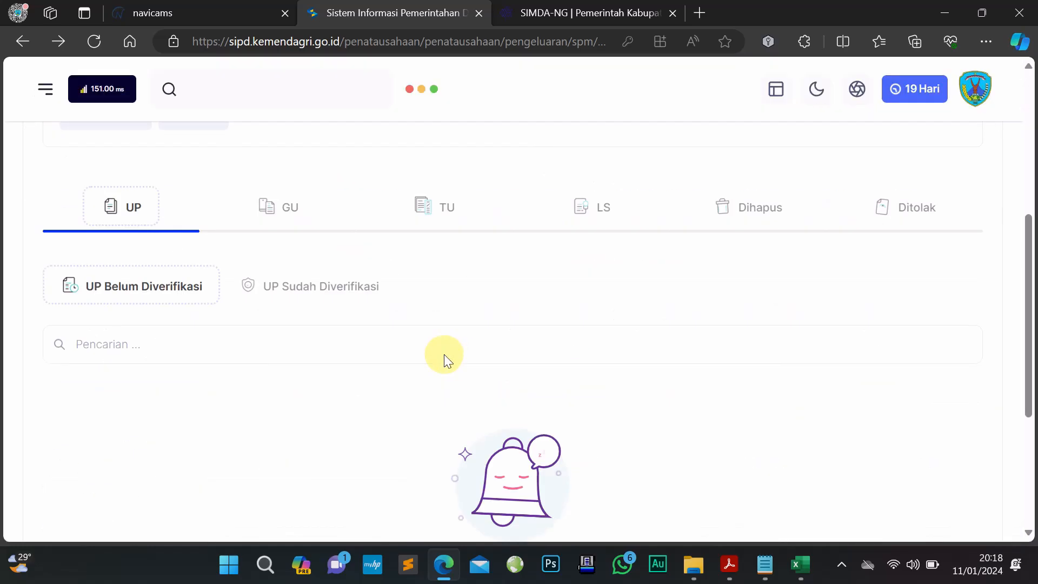
scroll(481, 368, "up", 3)
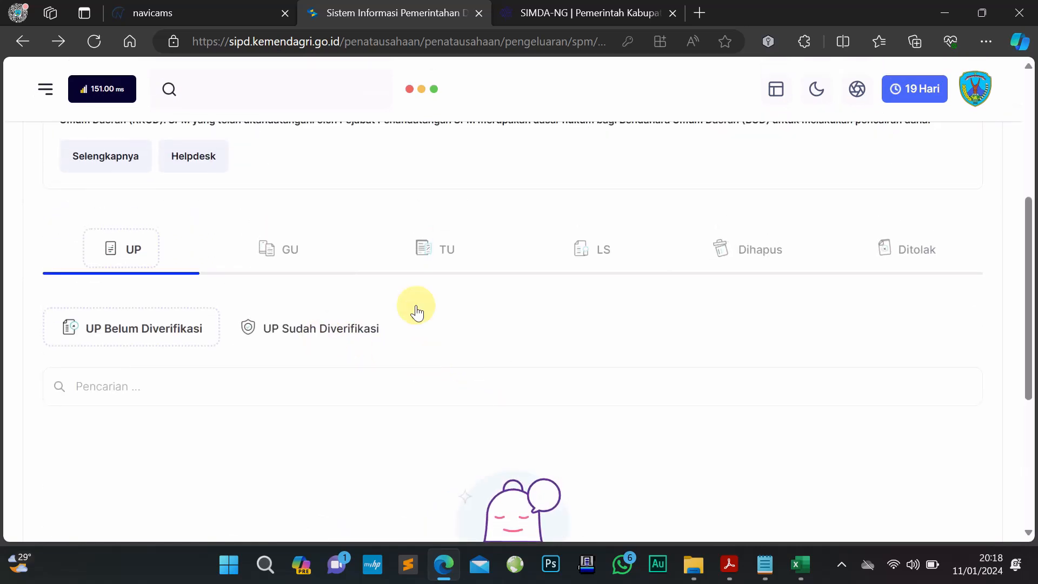
left_click(613, 249)
scroll(598, 297, "down", 3)
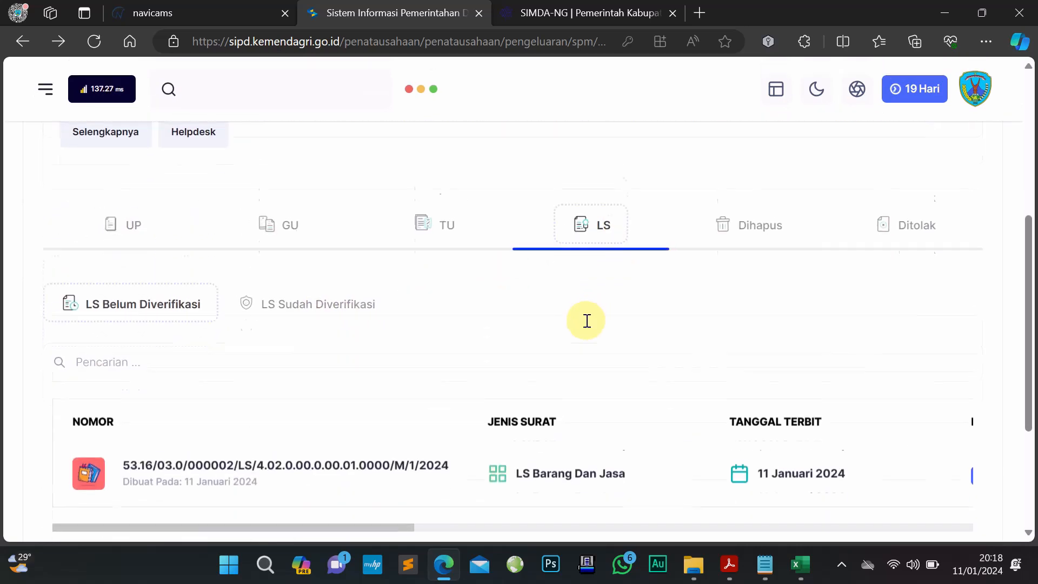
Update the unverified DPRD salary SPM with the date 11 January 2024, 12:00 PM, keeping its existing Keterangan
left_click_drag(398, 408, 987, 394)
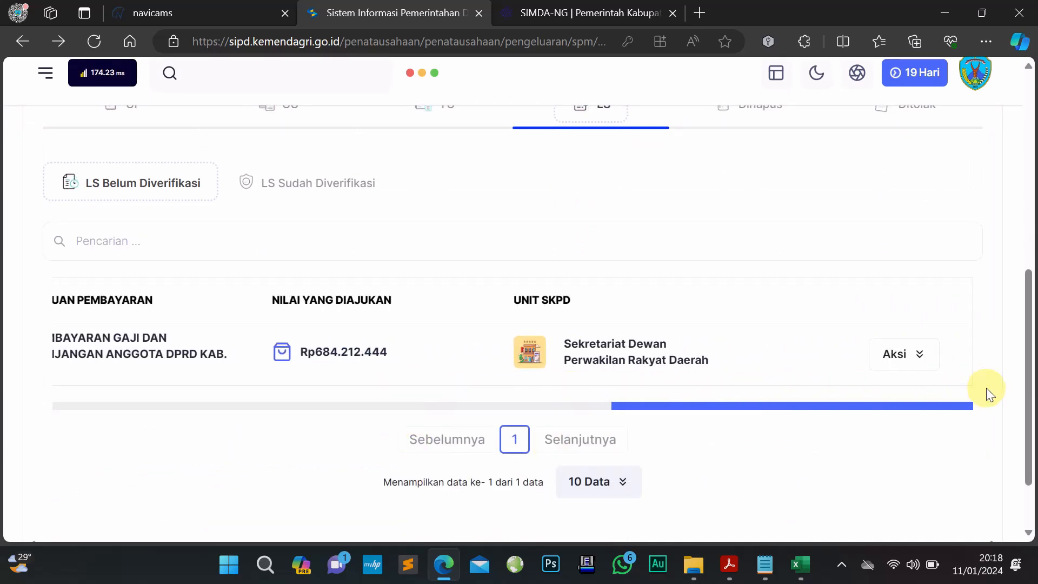
left_click(919, 354)
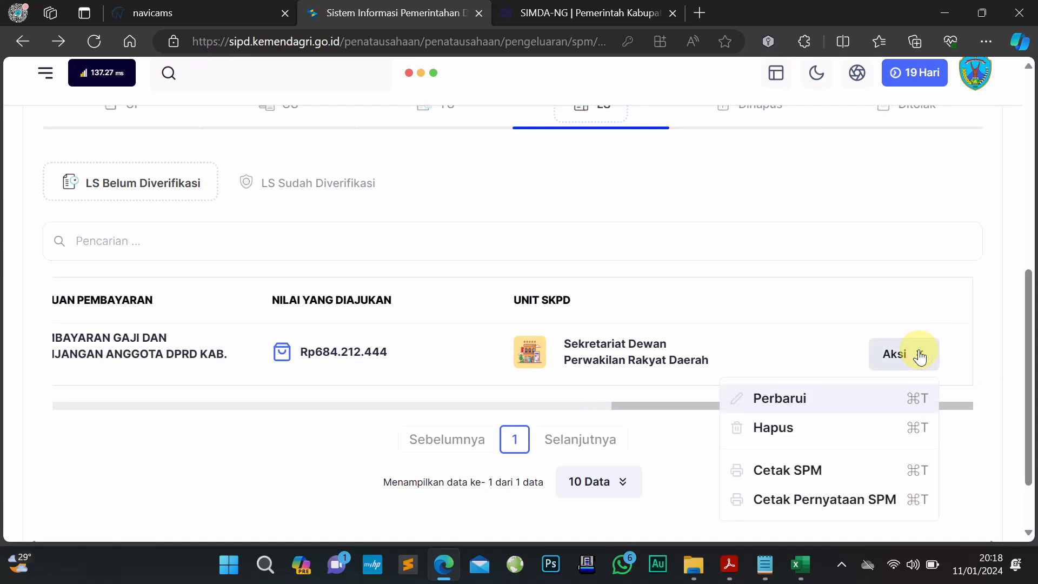
left_click(887, 408)
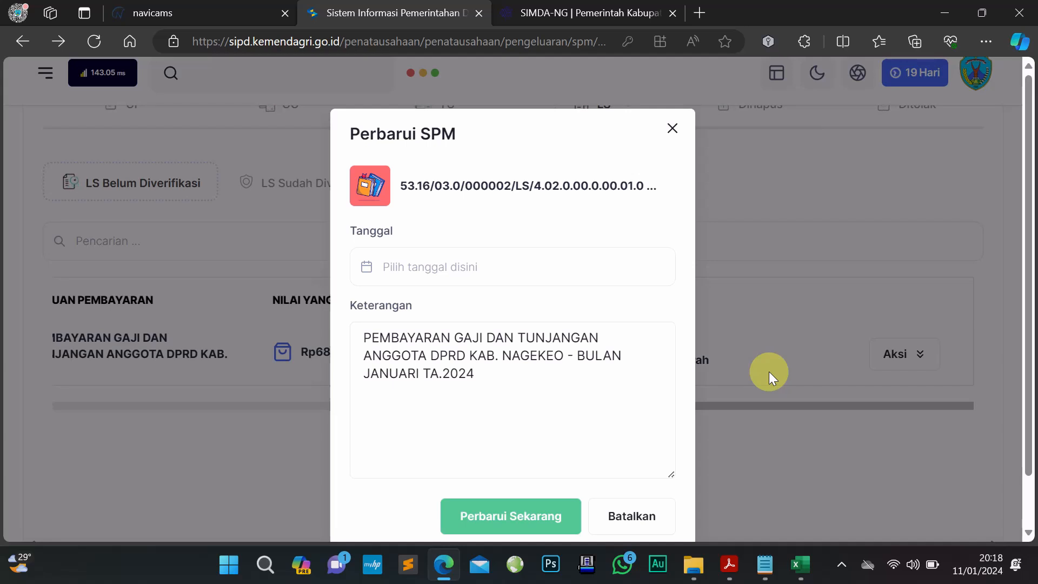
scroll(769, 372, "down", 1)
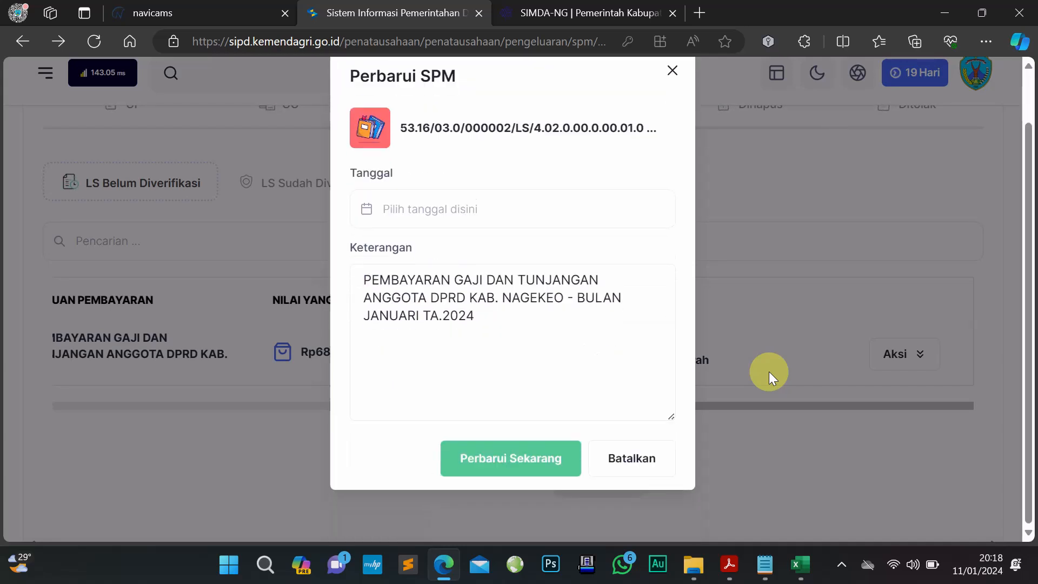
left_click(490, 211)
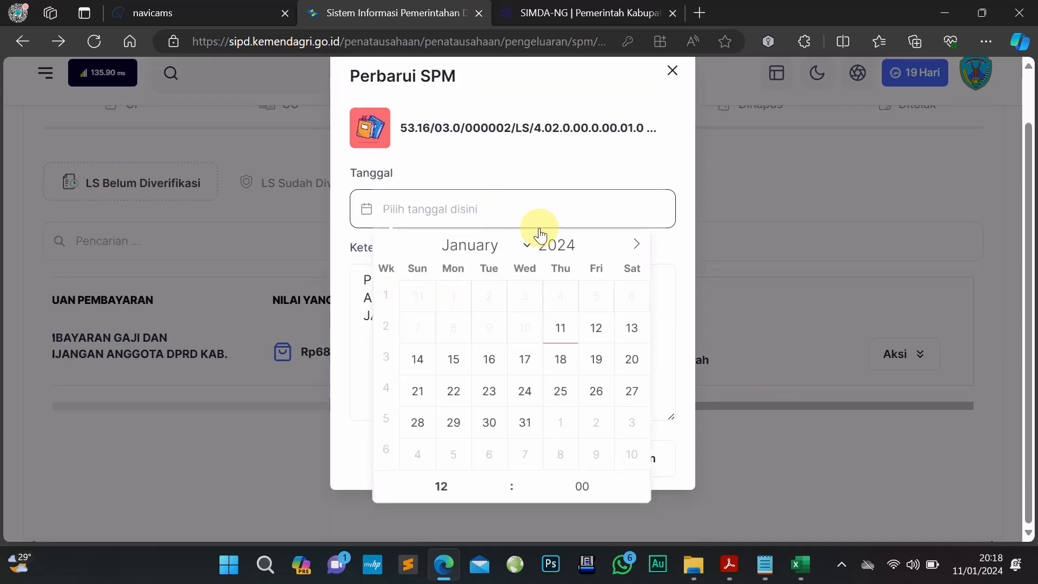
left_click(569, 336)
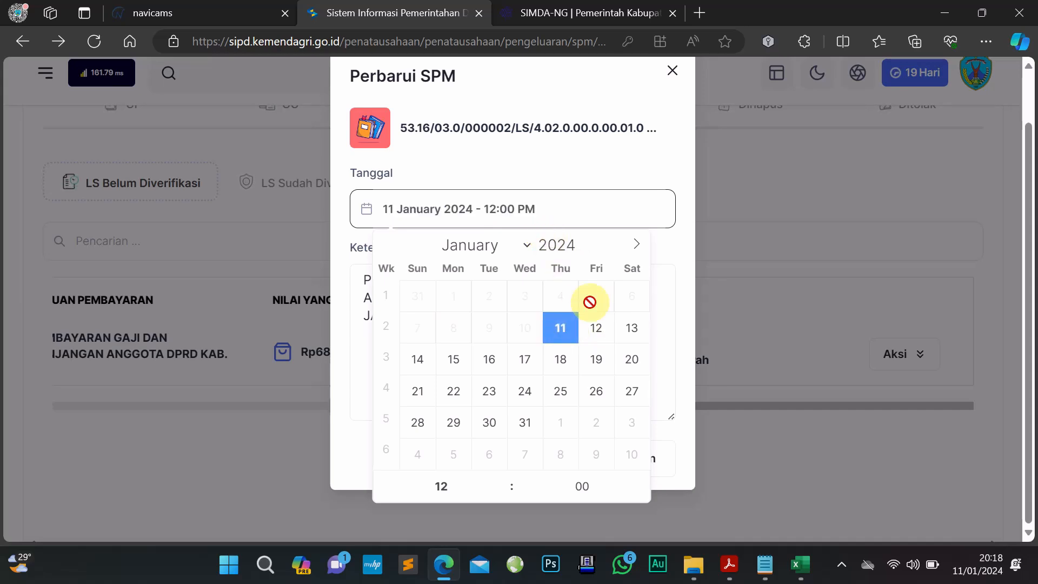
left_click(613, 172)
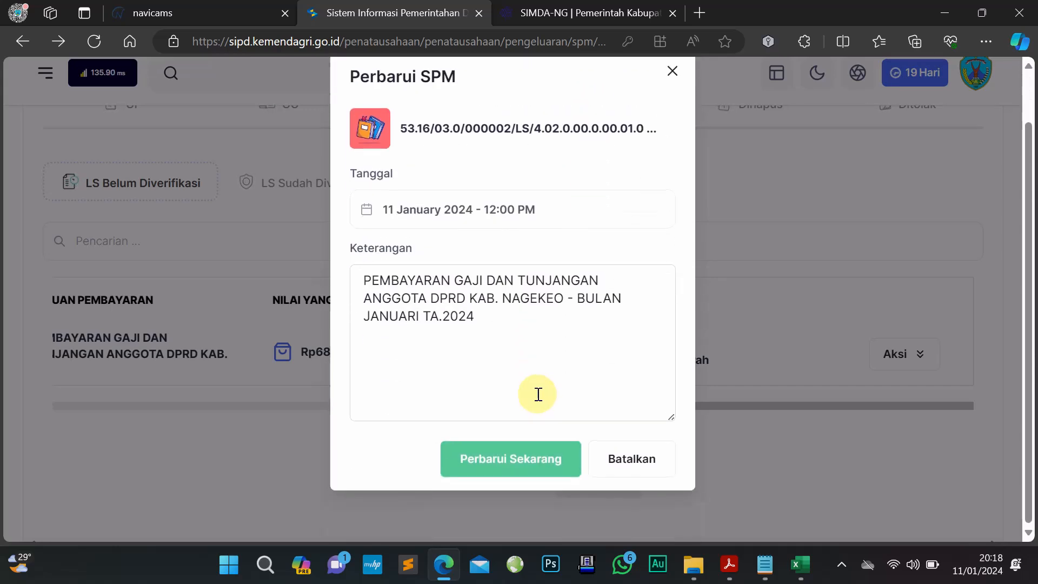
left_click(512, 457)
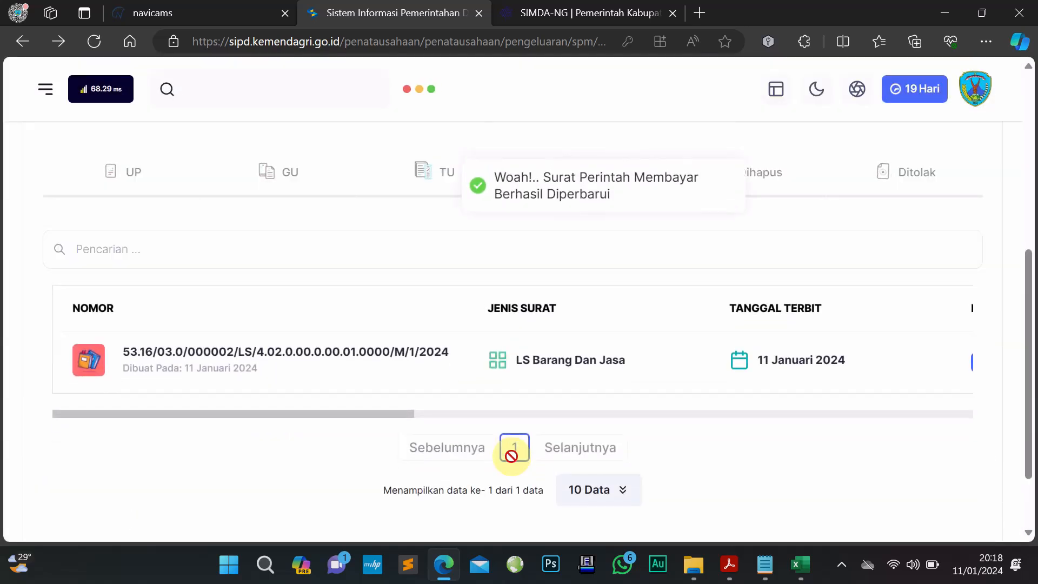
Open the Cetak Pernyataan SPM page for the DPRD salary entry
left_click_drag(399, 412, 981, 411)
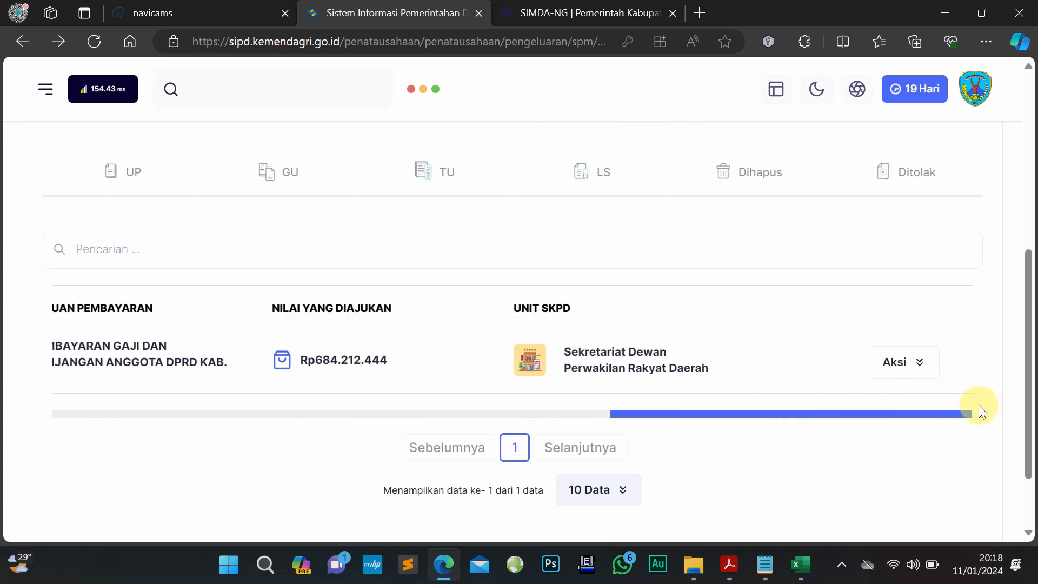
left_click(921, 362)
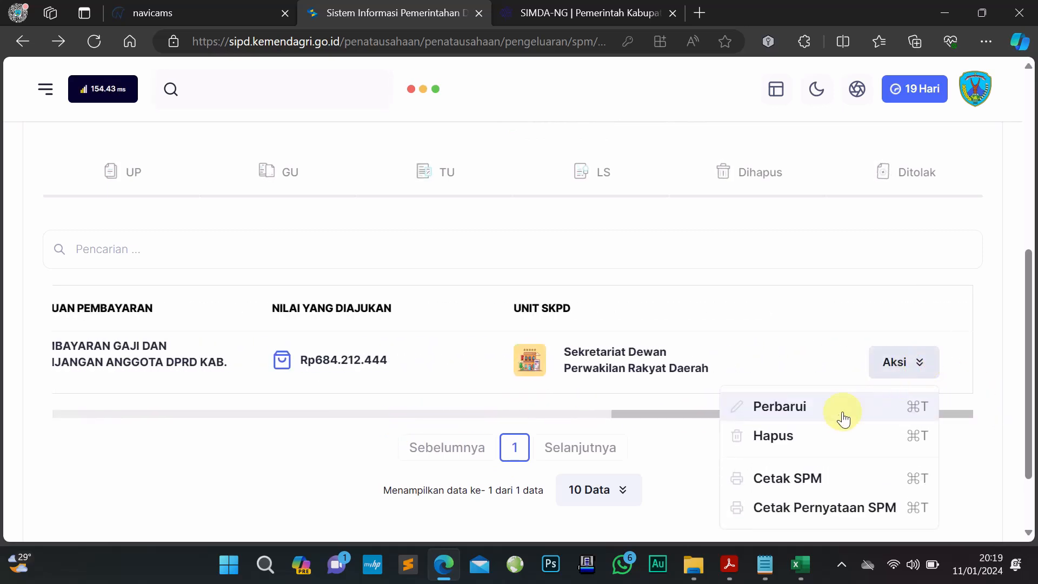
scroll(839, 417, "down", 2)
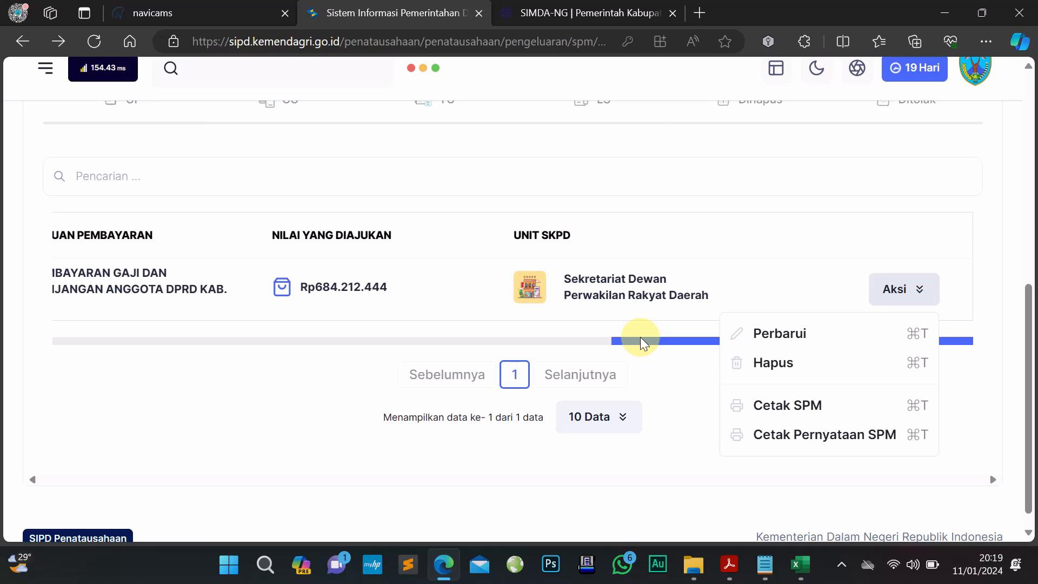
left_click(809, 442)
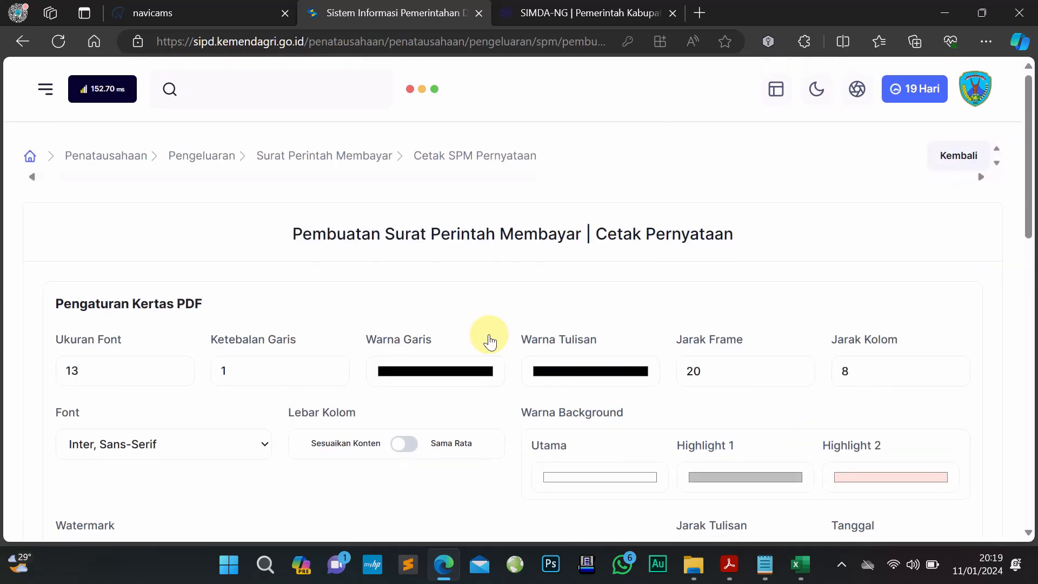
Check the Surat Pernyataan Verifikasi for the SPP-LS and print it as a PDF to the GAJI DPRD folder
scroll(486, 347, "down", 8)
scroll(485, 359, "down", 3)
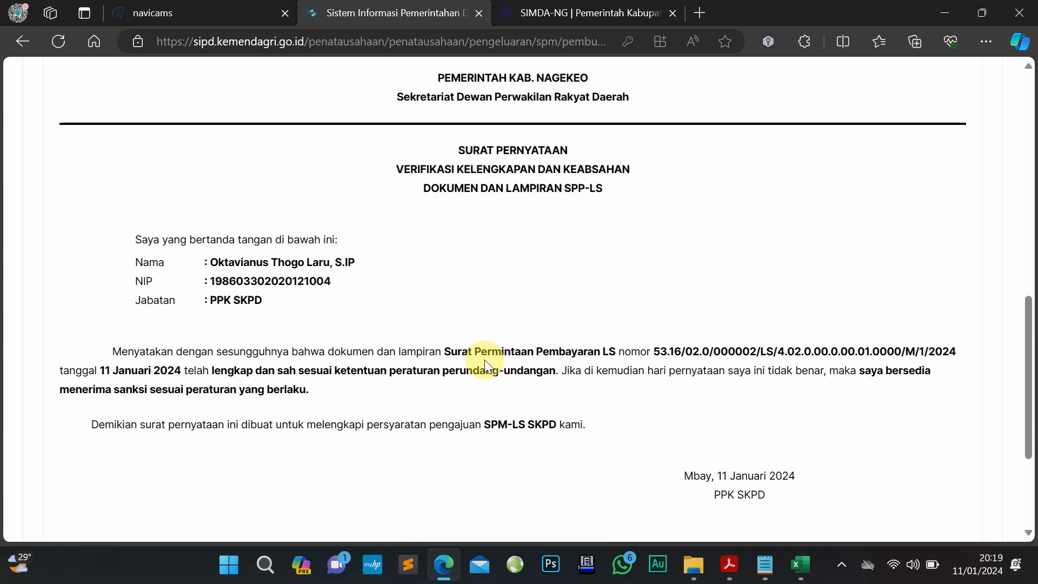
scroll(485, 359, "down", 2)
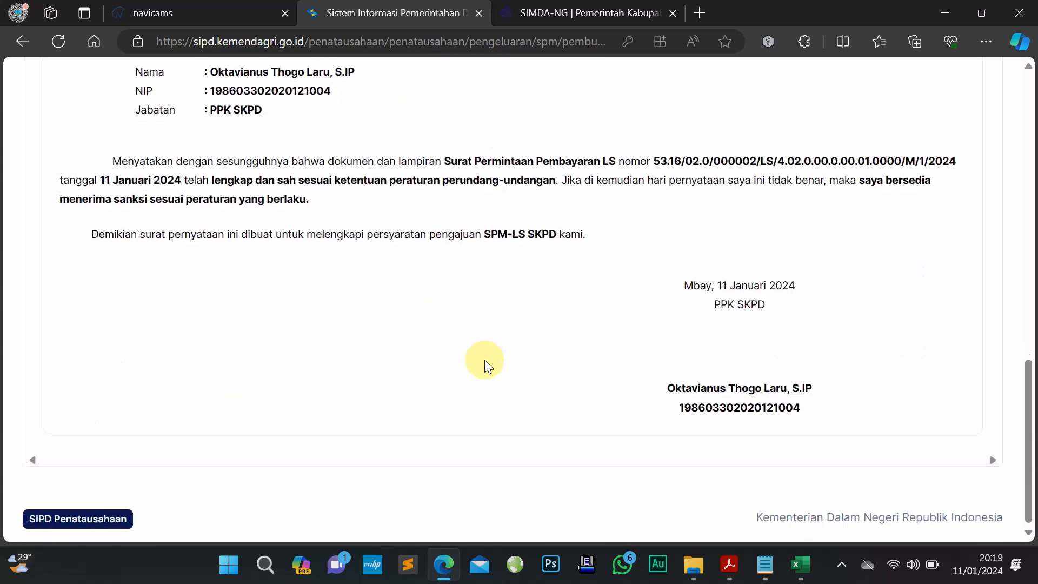
scroll(484, 360, "up", 3)
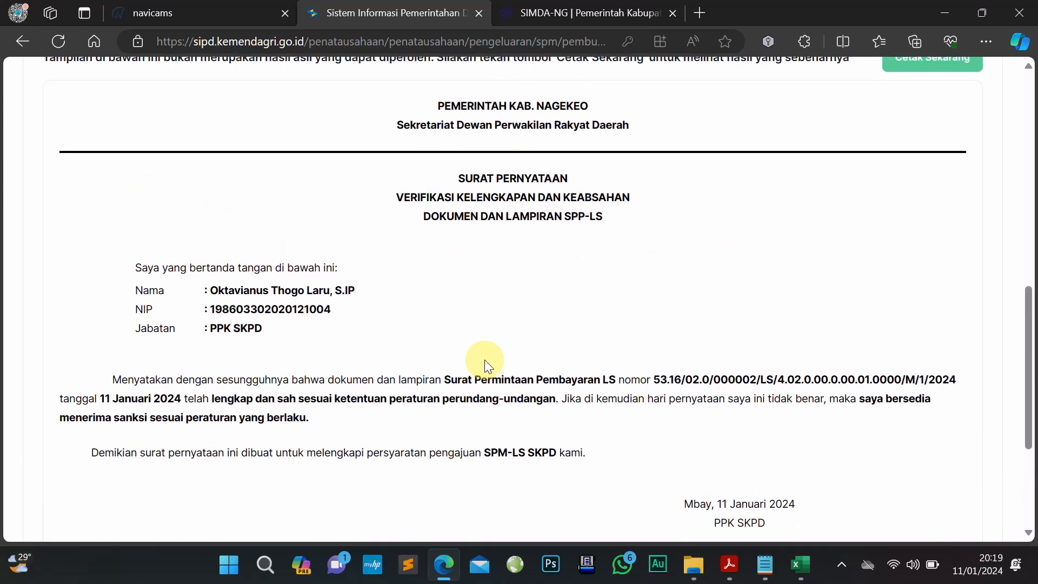
scroll(484, 361, "down", 3)
scroll(483, 363, "up", 6)
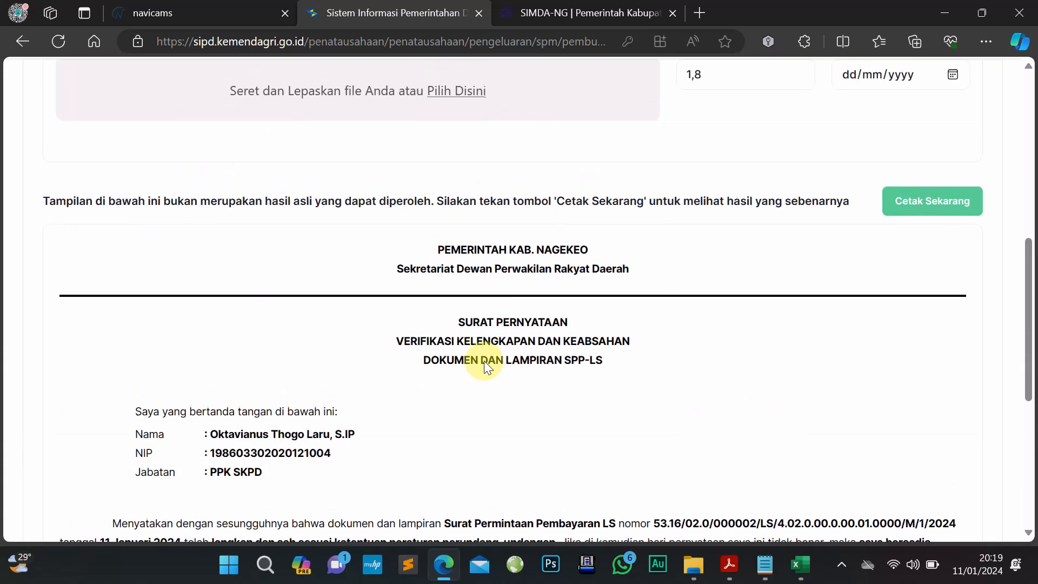
left_click(905, 205)
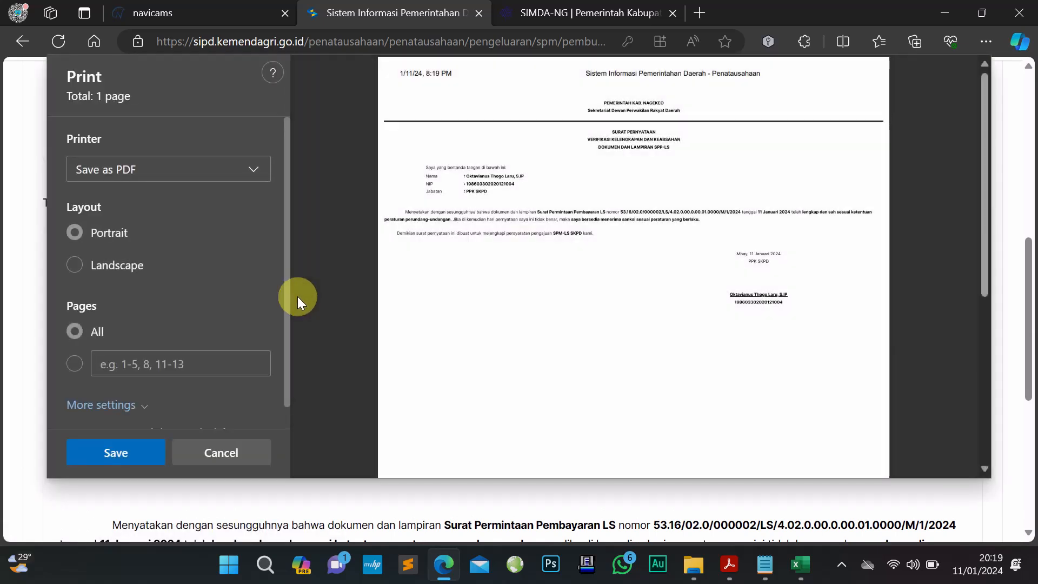
left_click(114, 457)
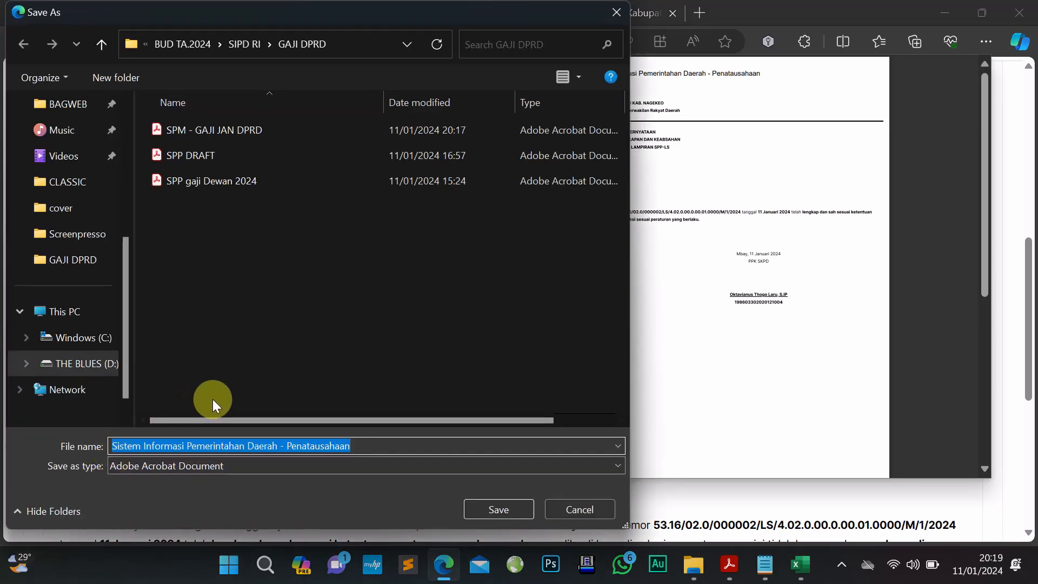
type("SP")
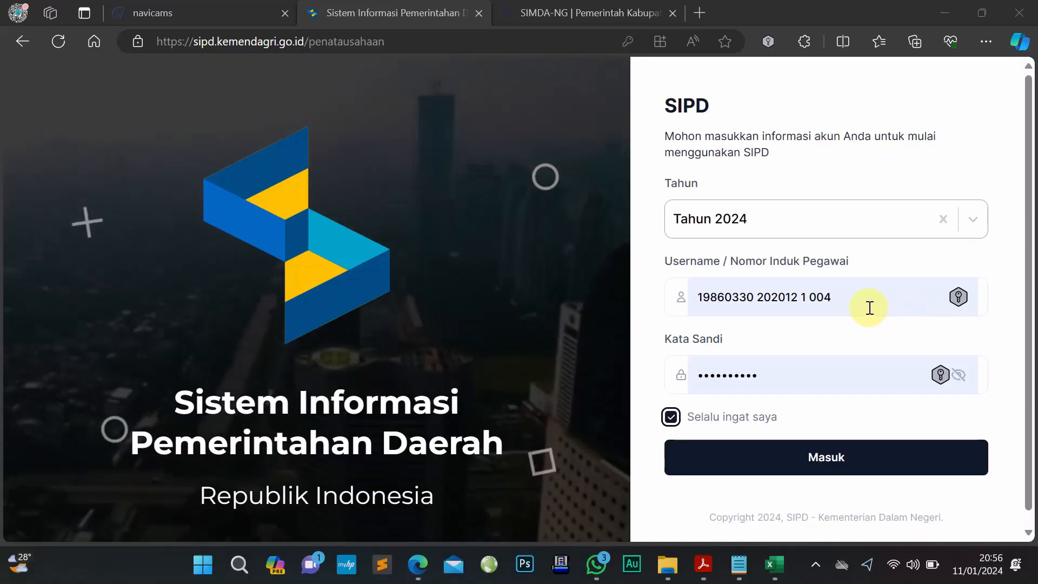
Log in with the Pengguna Anggaran's employee number as username and the account password
left_click(759, 513)
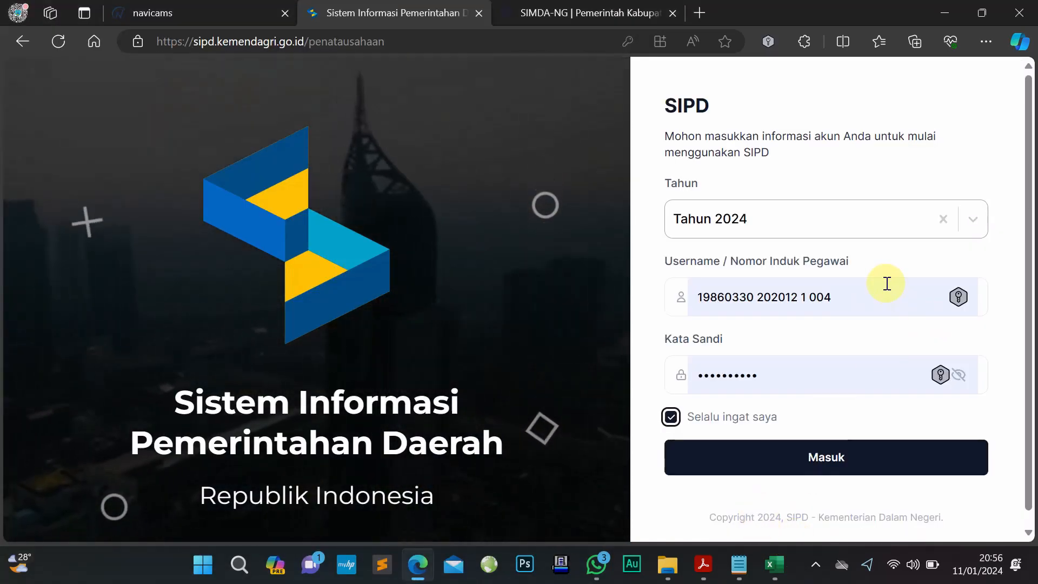
left_click(877, 294)
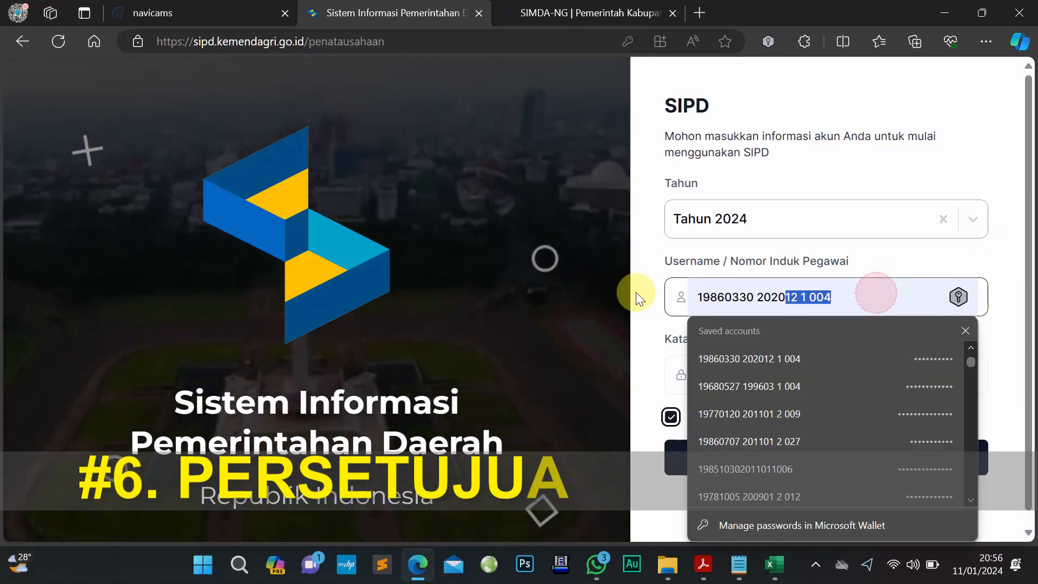
key("ctrl+v")
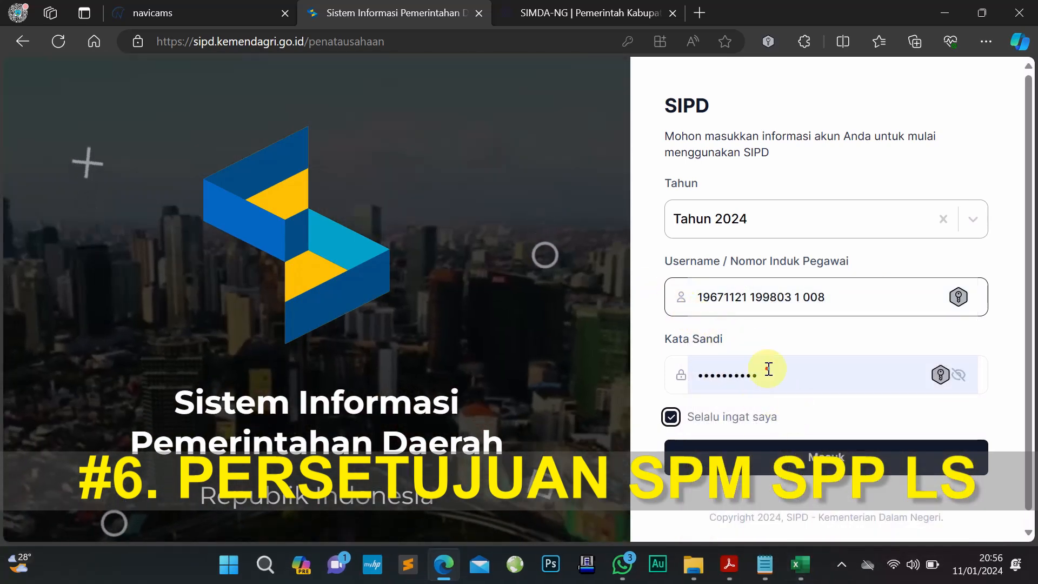
left_click(767, 368)
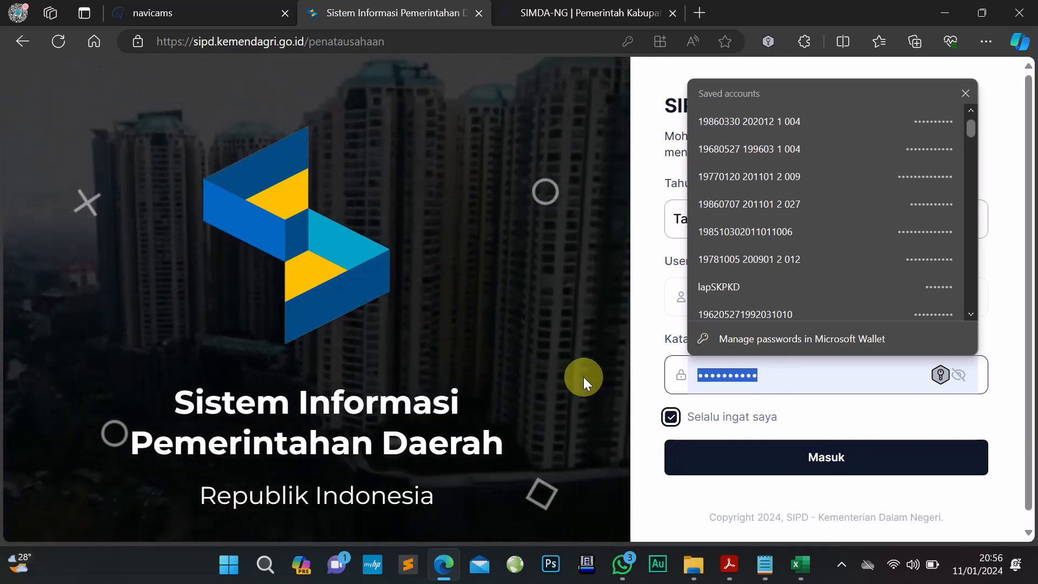
type("•••••••")
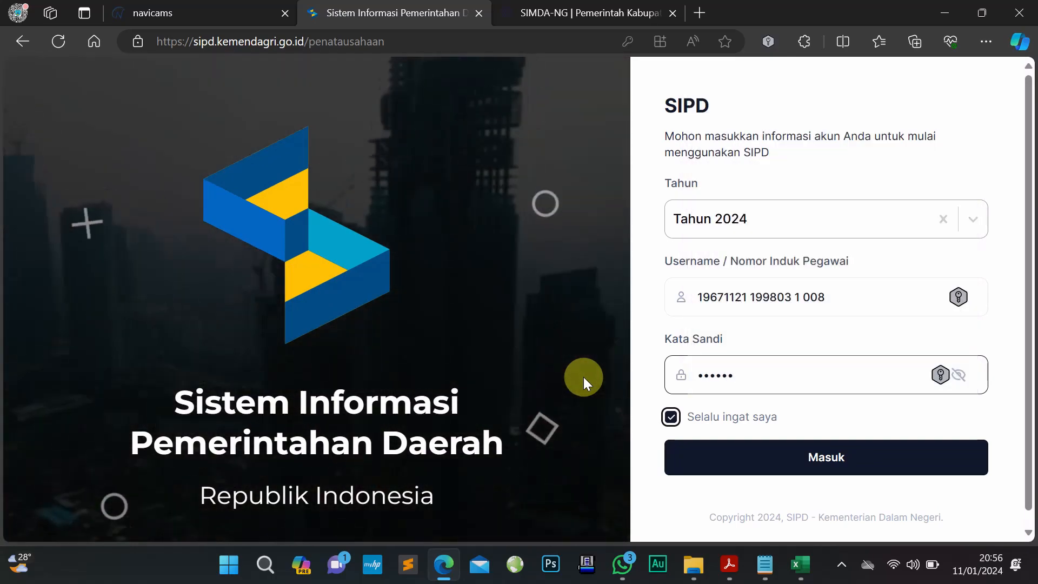
type("•••")
key("Return")
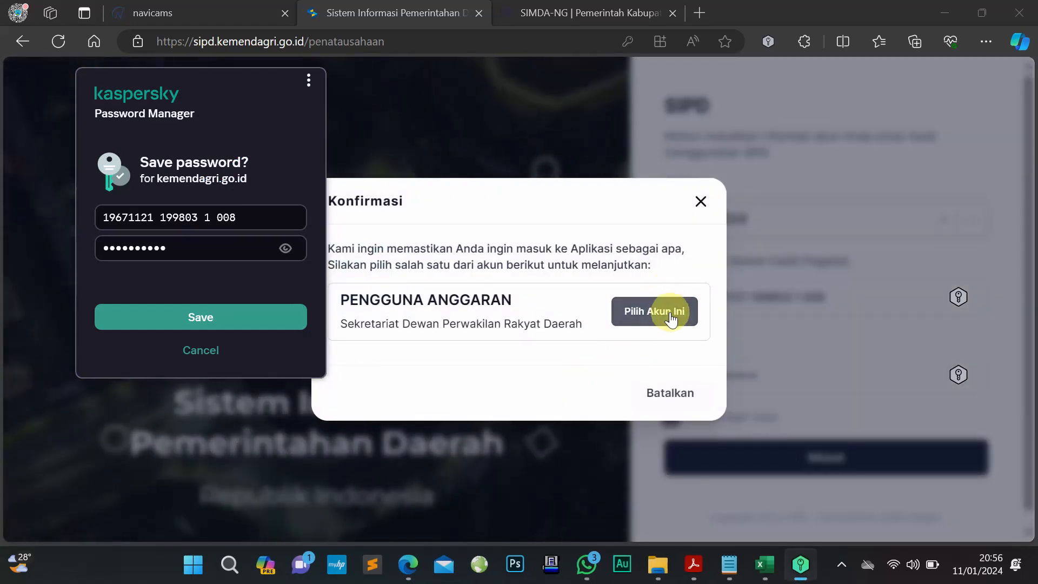
Decline saving the password, enter the application with the PENGGUNA ANGGARAN account, and hide the Pembaruan notice
left_click(199, 351)
left_click(661, 311)
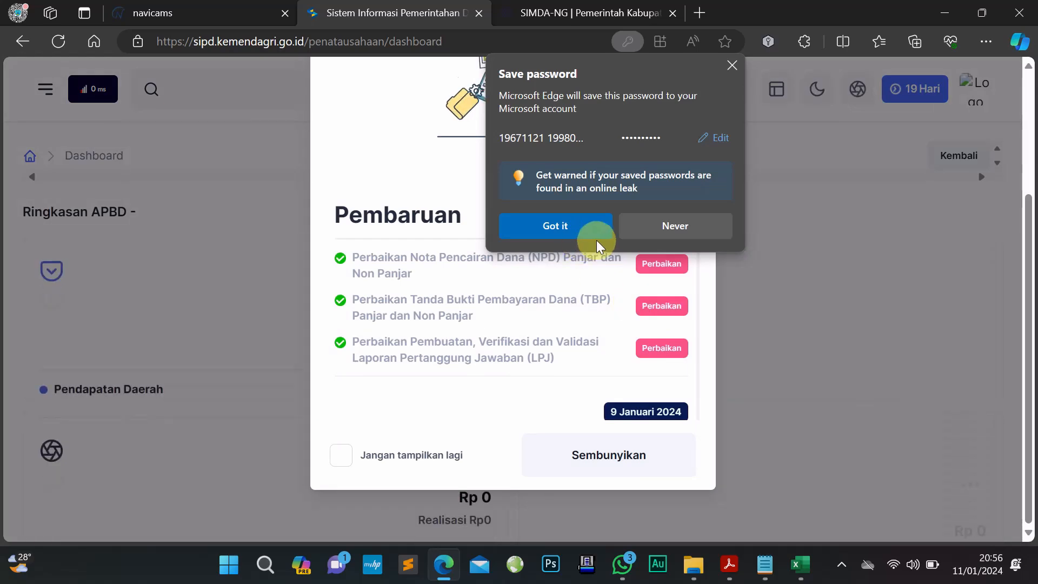
left_click(672, 229)
left_click(611, 460)
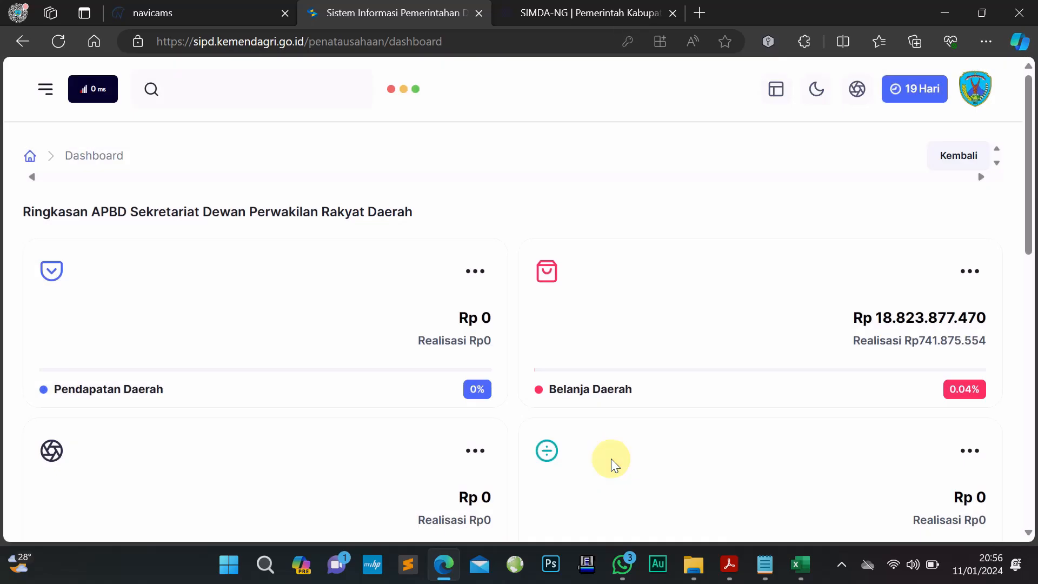
Open the SPM Pembuatan page under Pengeluaran and show the LS Belum Diverifikasi list
left_click(48, 92)
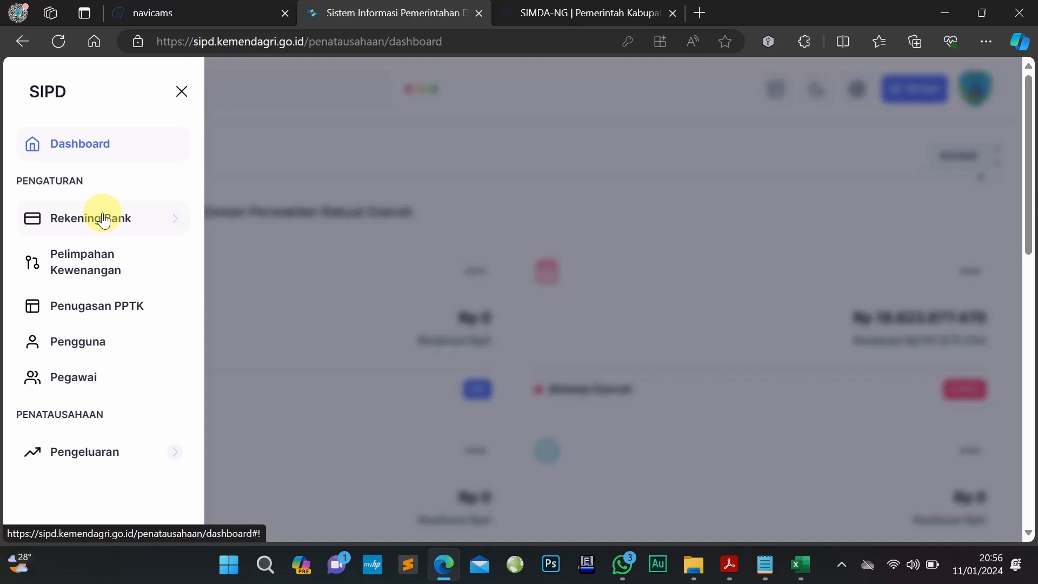
left_click(112, 453)
scroll(164, 382, "down", 5)
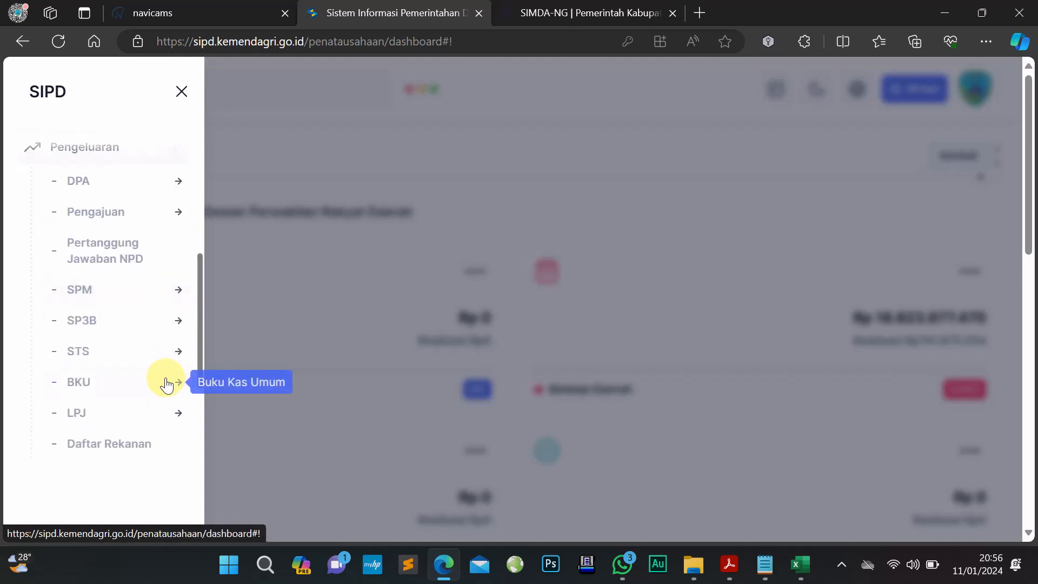
left_click(168, 295)
left_click(139, 330)
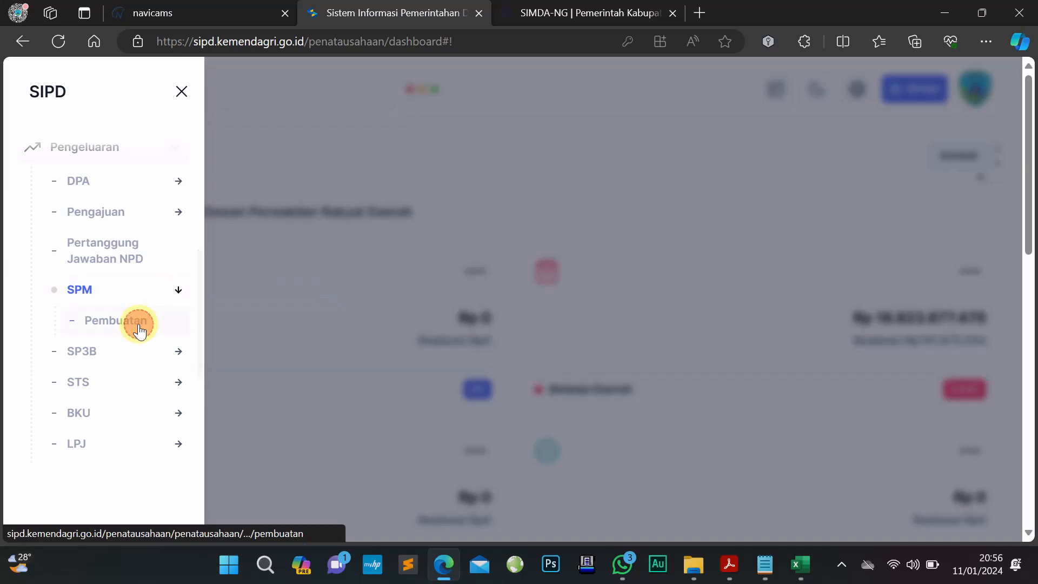
left_click(379, 289)
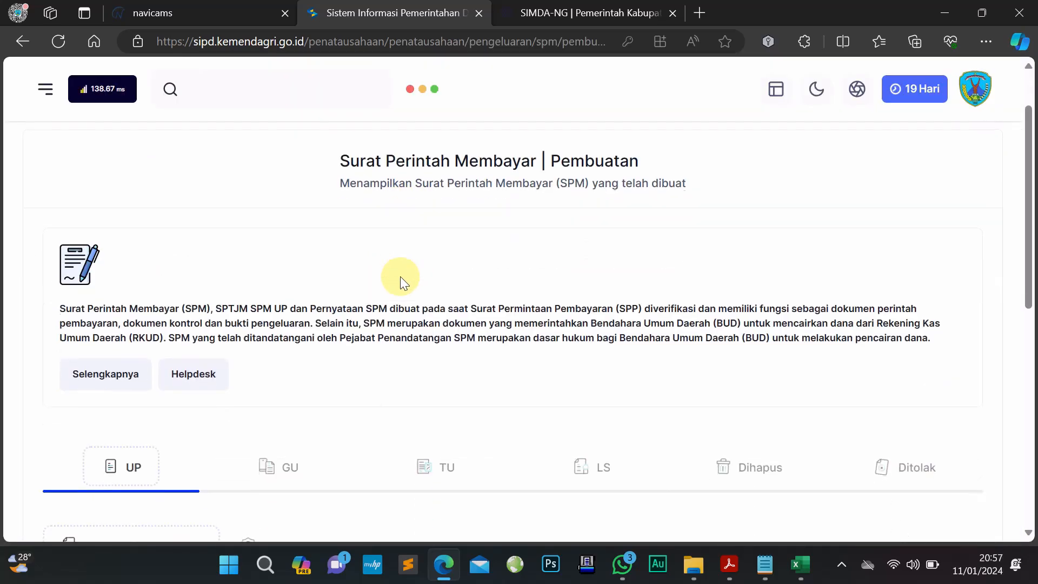
scroll(400, 277, "down", 4)
left_click(602, 323)
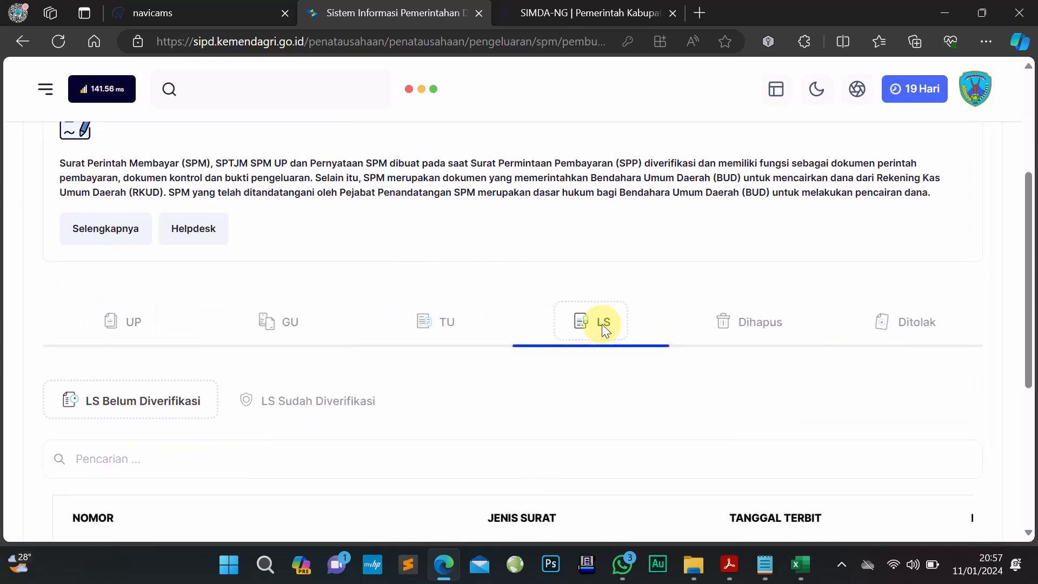
scroll(602, 324, "down", 5)
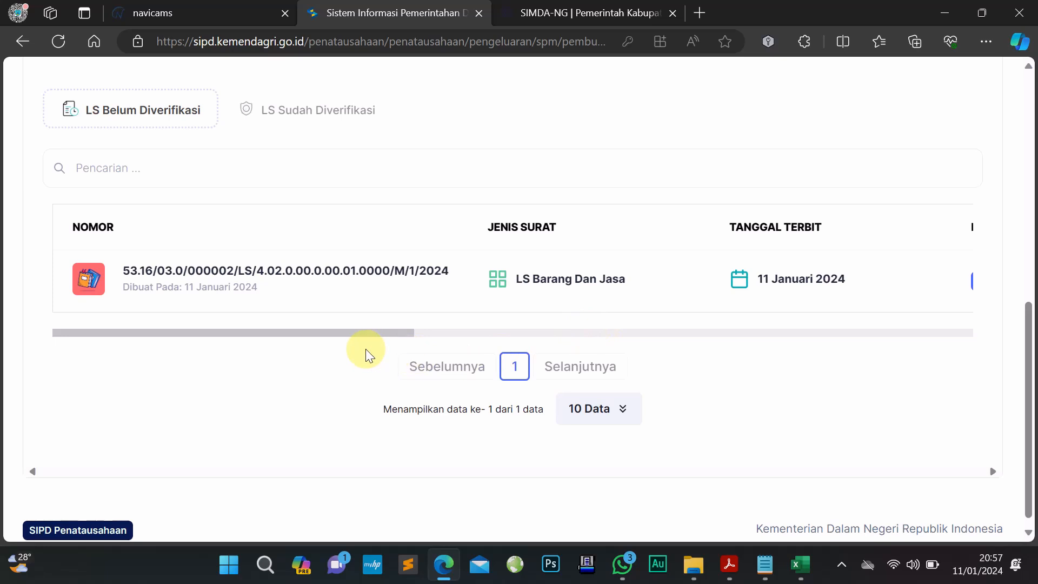
Approve the unverified DPRD salary SPM of the Sekretariat Dewan Perwakilan Rakyat Daerah through its Persetujuan action
left_click_drag(351, 335, 962, 325)
left_click(912, 283)
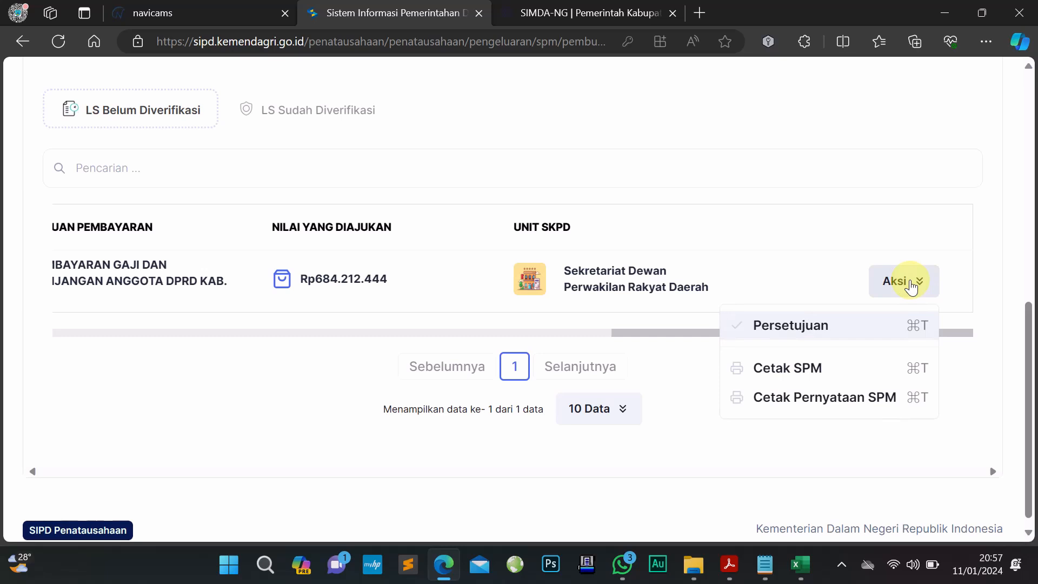
left_click(846, 330)
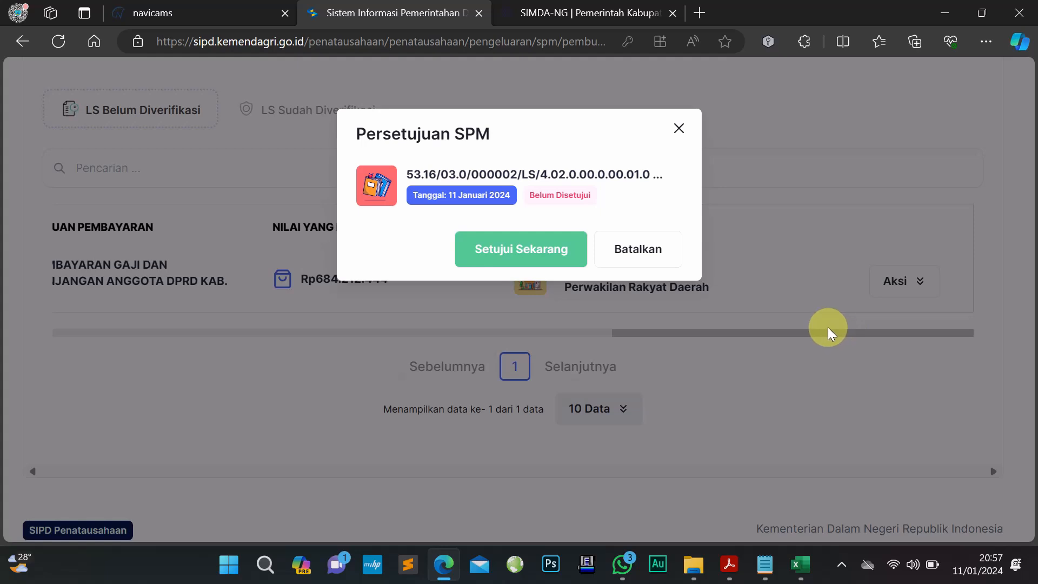
left_click(506, 253)
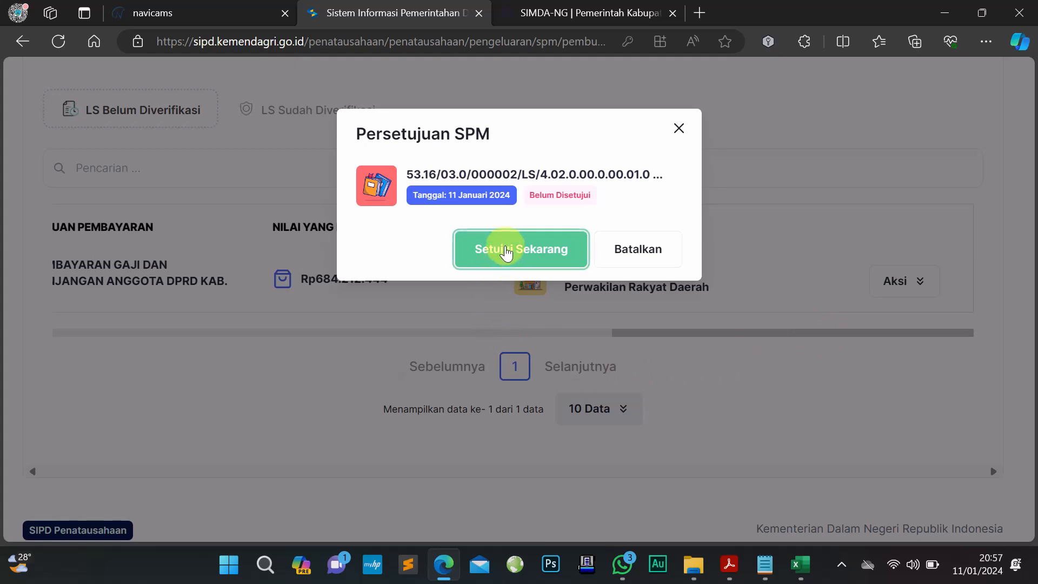
left_click(506, 252)
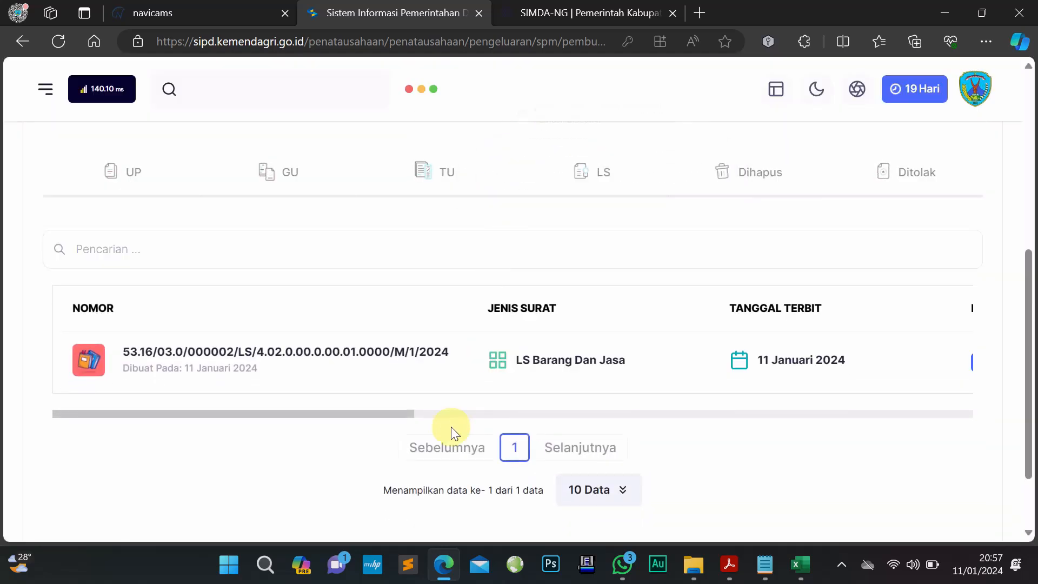
Try to approve the same DPRD salary SPM a second time, then close the Persetujuan SPM dialog
left_click_drag(398, 413, 990, 395)
left_click(931, 377)
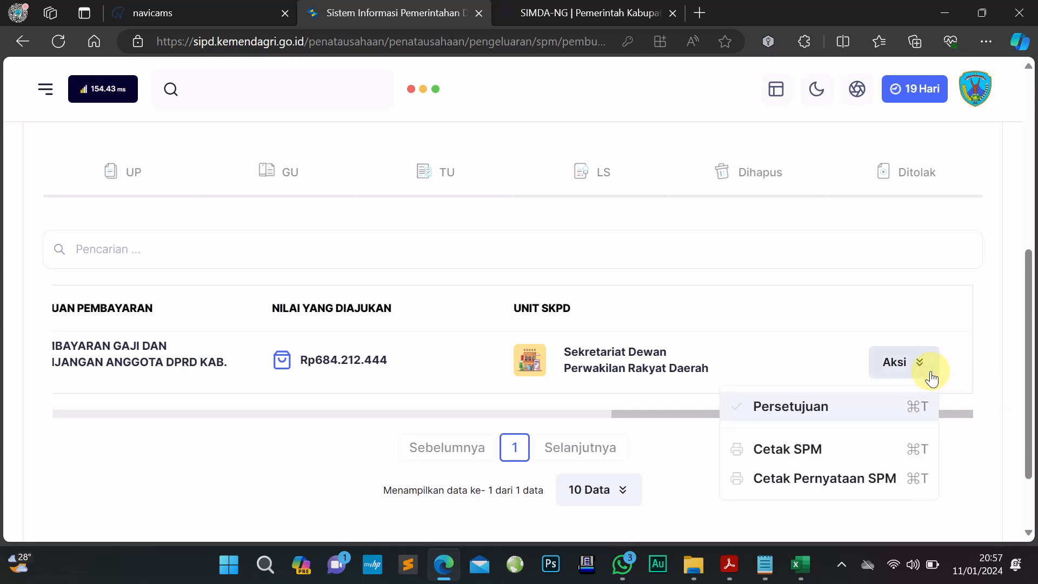
scroll(826, 449, "down", 2)
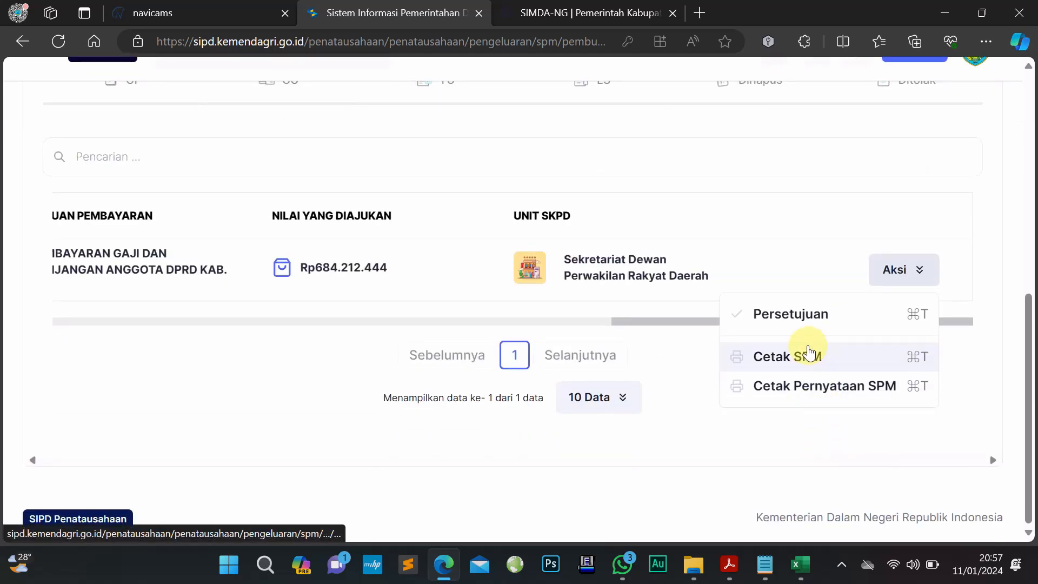
left_click(808, 313)
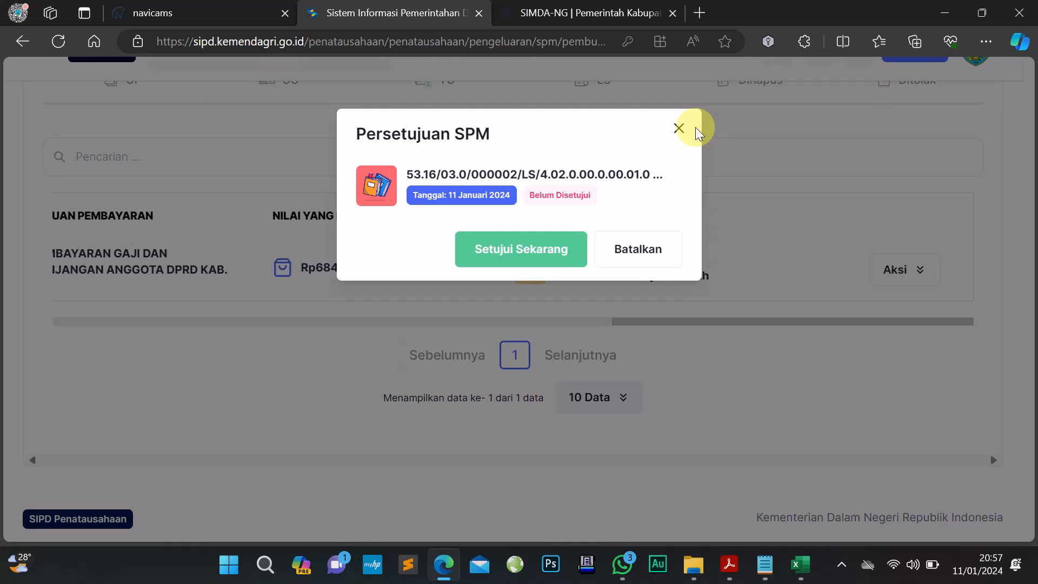
left_click(528, 250)
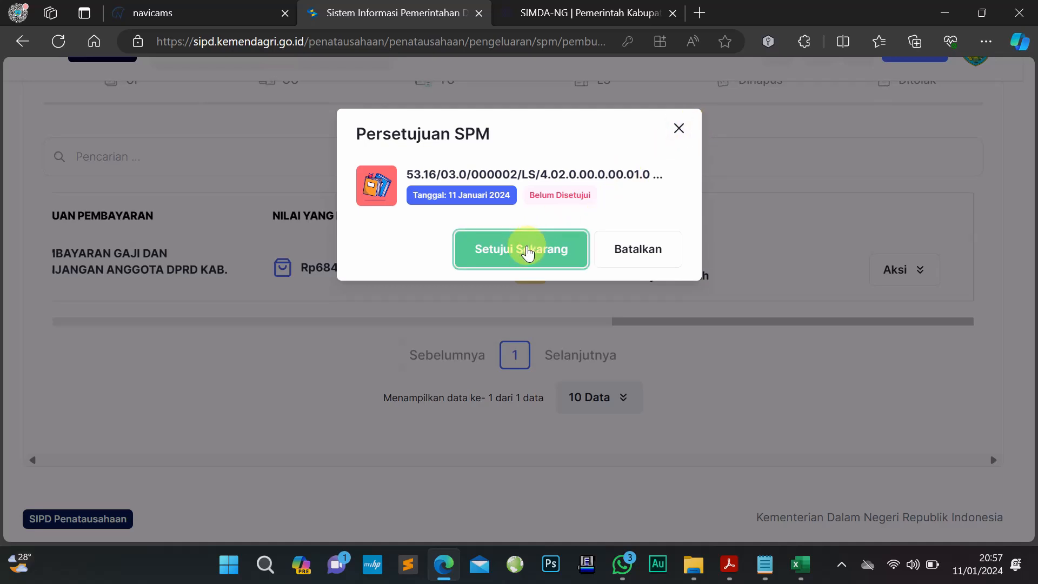
left_click(527, 248)
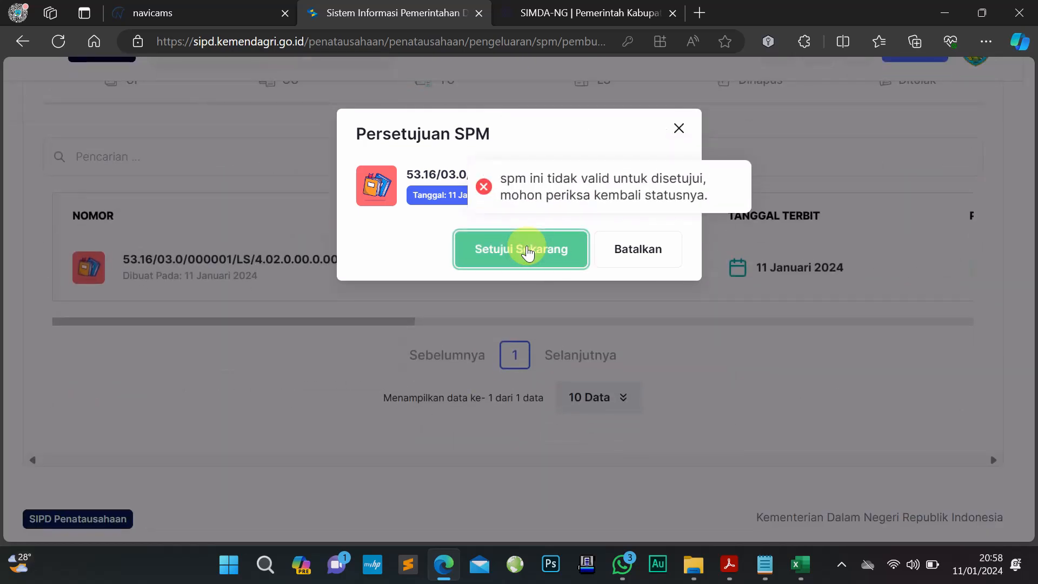
left_click(678, 129)
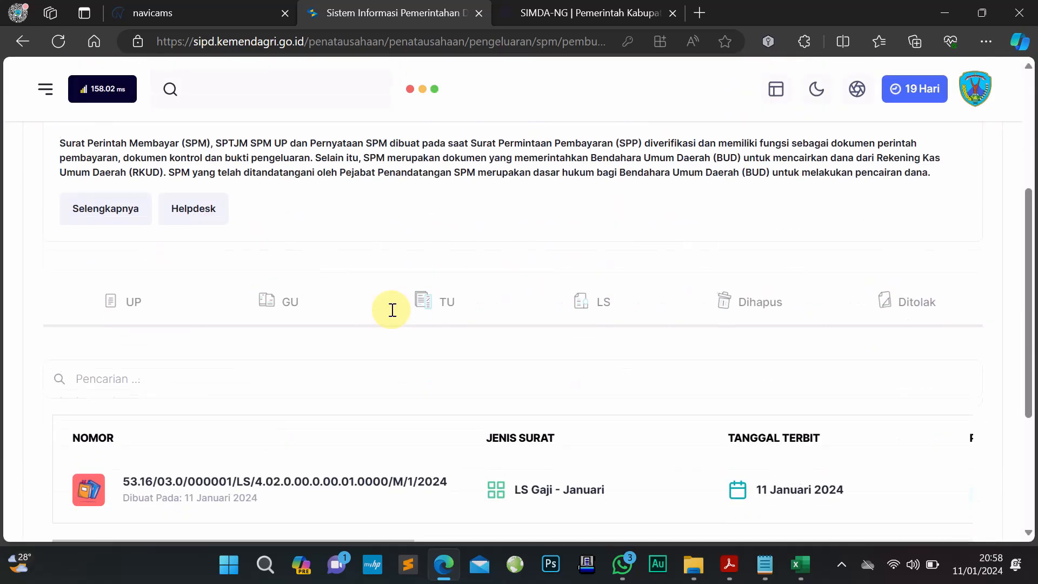
Reload the unverified LS list and open the Cetak SPTJM SPM LS page for the DPRD salary SPM
left_click(581, 306)
scroll(598, 301, "down", 4)
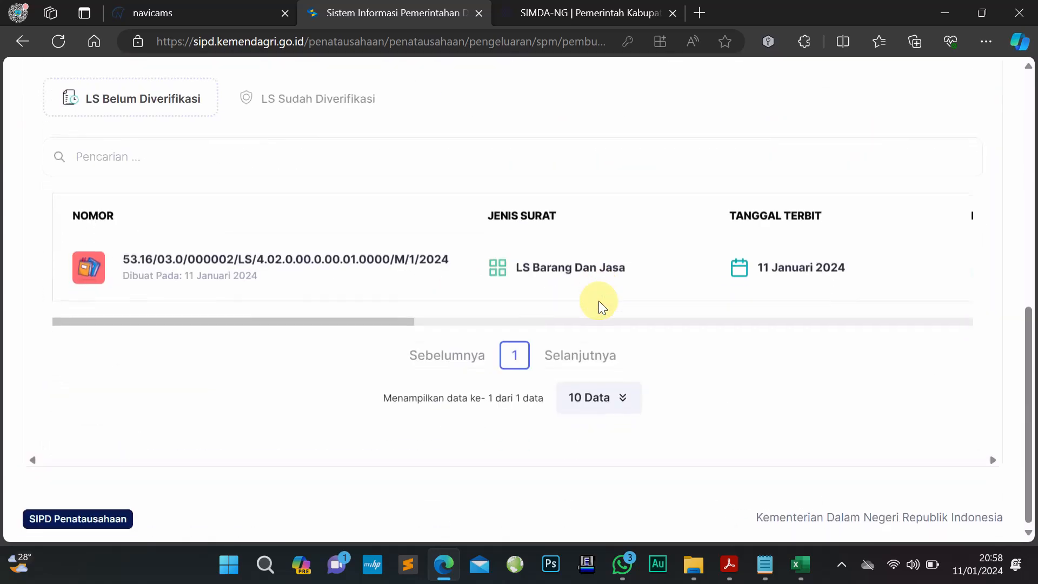
scroll(476, 323, "up", 3)
scroll(476, 324, "up", 1)
scroll(475, 324, "down", 1)
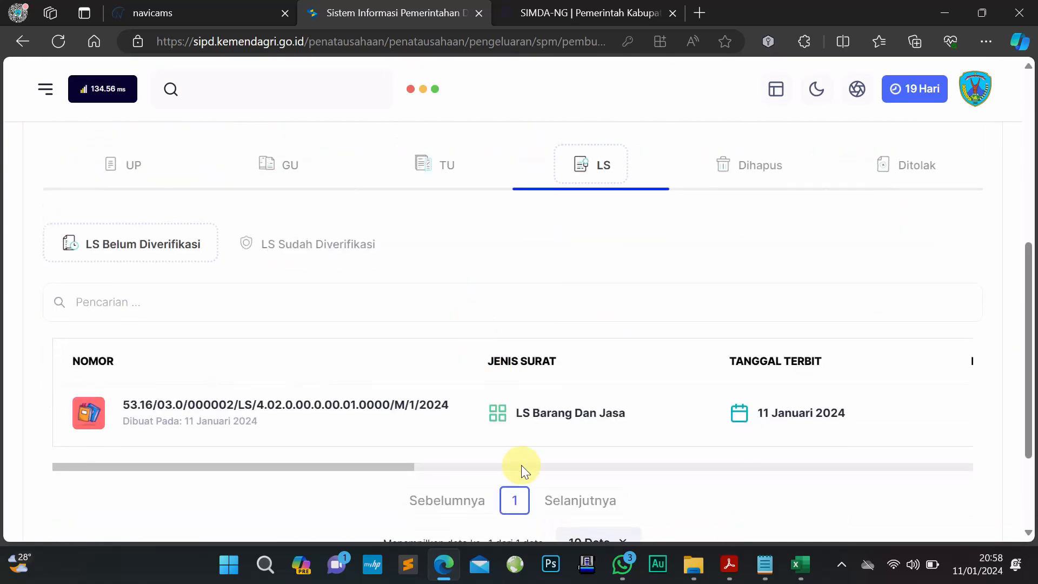
left_click(396, 467)
left_click_drag(397, 467, 971, 444)
left_click(902, 424)
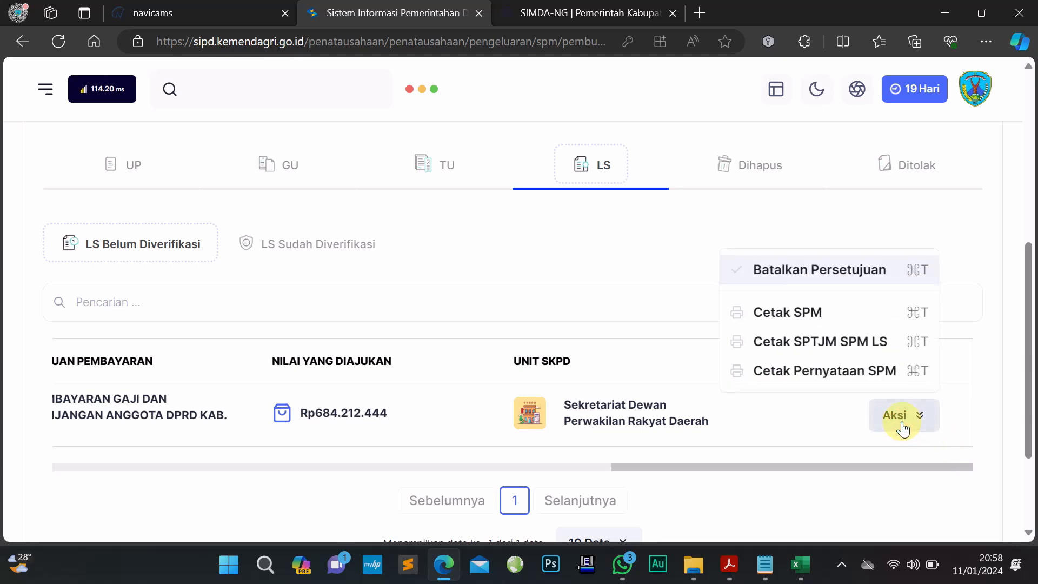
left_click(808, 354)
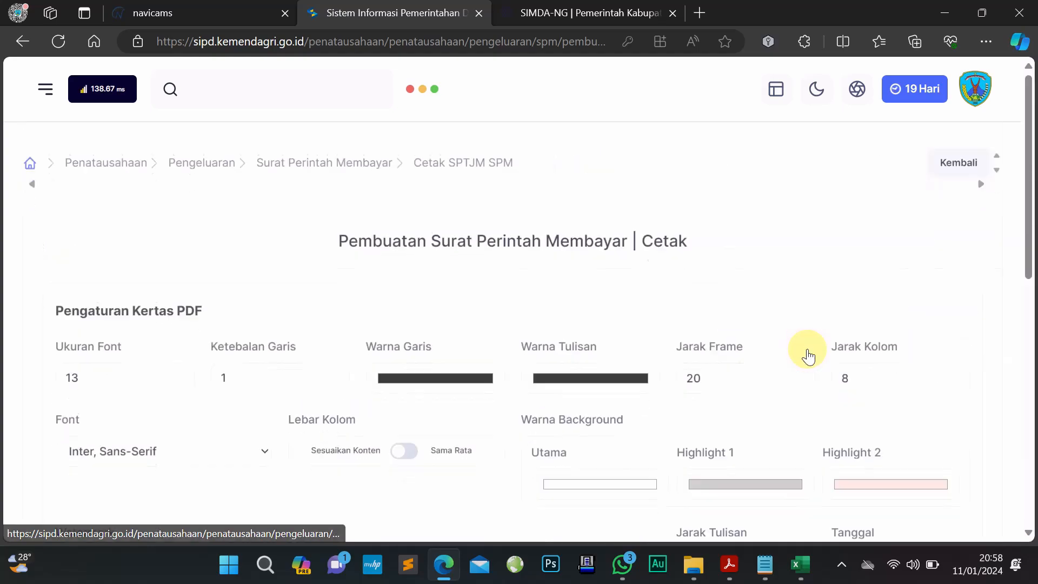
Check the Surat Pernyataan Tanggung Jawab Mutlak SPM-LS and start printing it as a PDF at 100% scale
scroll(635, 300, "down", 5)
scroll(636, 300, "down", 3)
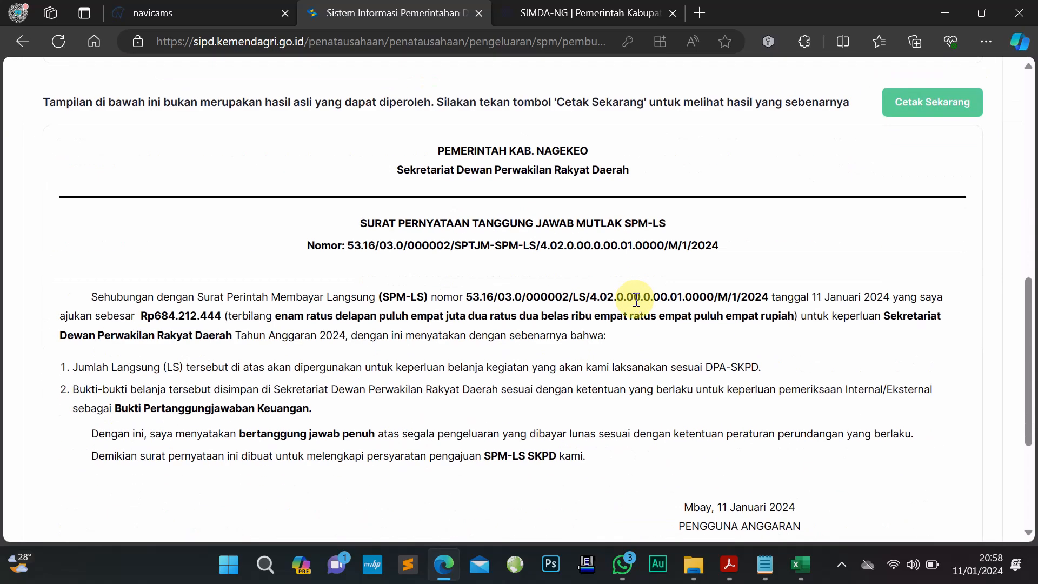
scroll(636, 300, "down", 5)
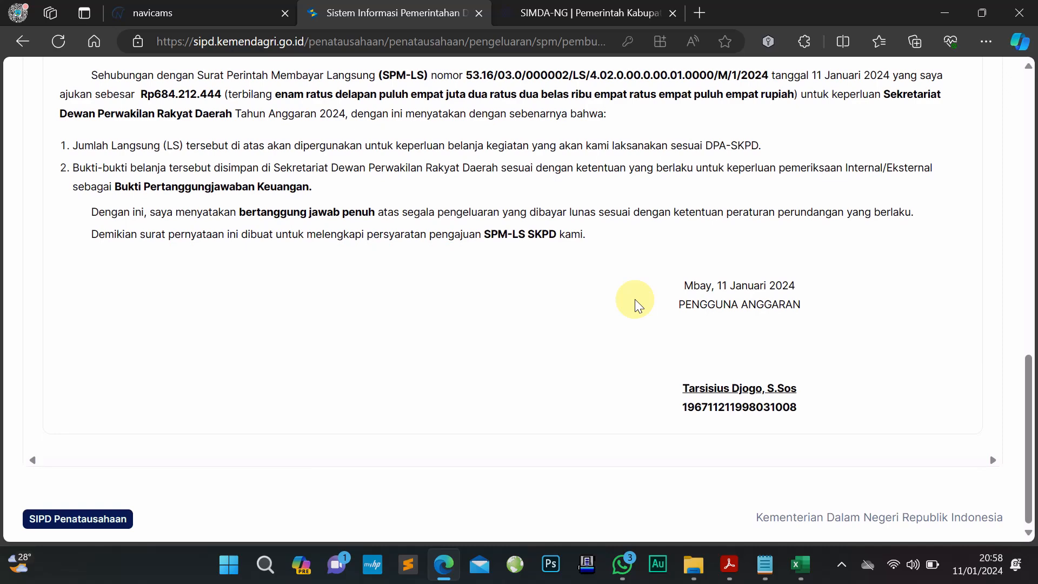
scroll(636, 302, "up", 6)
scroll(635, 300, "up", 2)
left_click(906, 319)
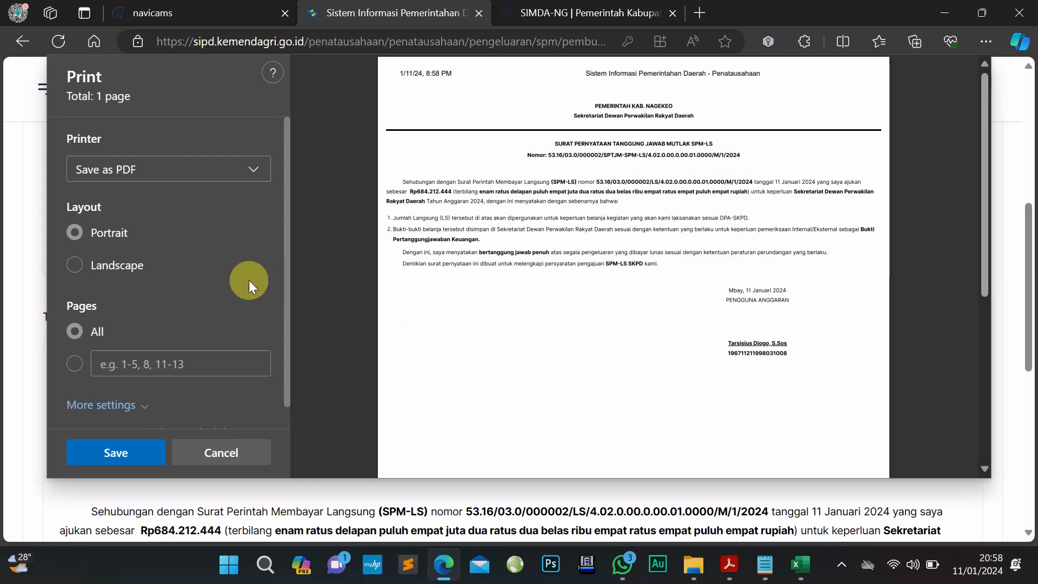
scroll(196, 302, "down", 1)
left_click(120, 382)
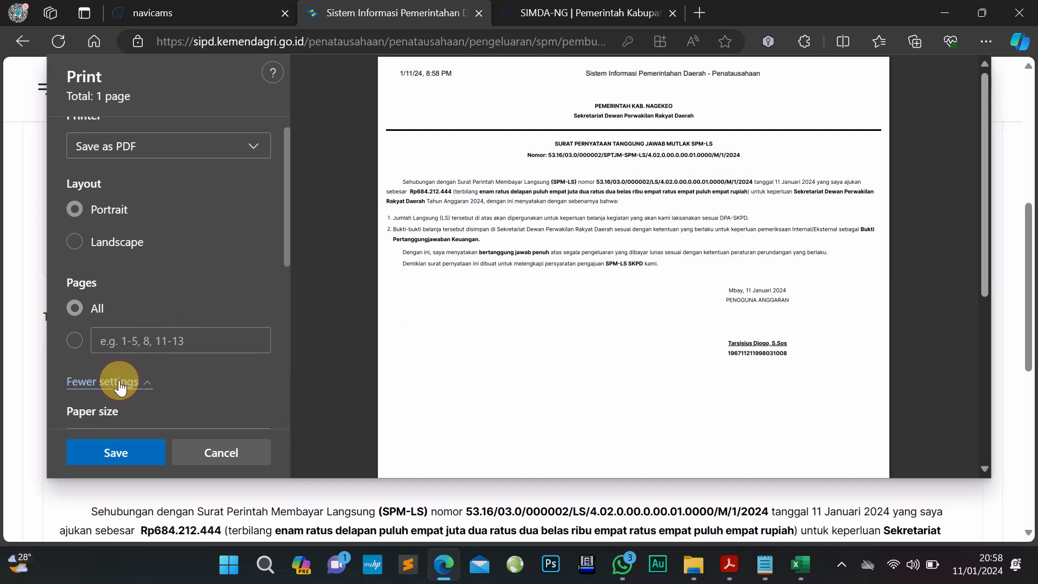
scroll(121, 387, "down", 4)
left_click(79, 277)
double_click(78, 277)
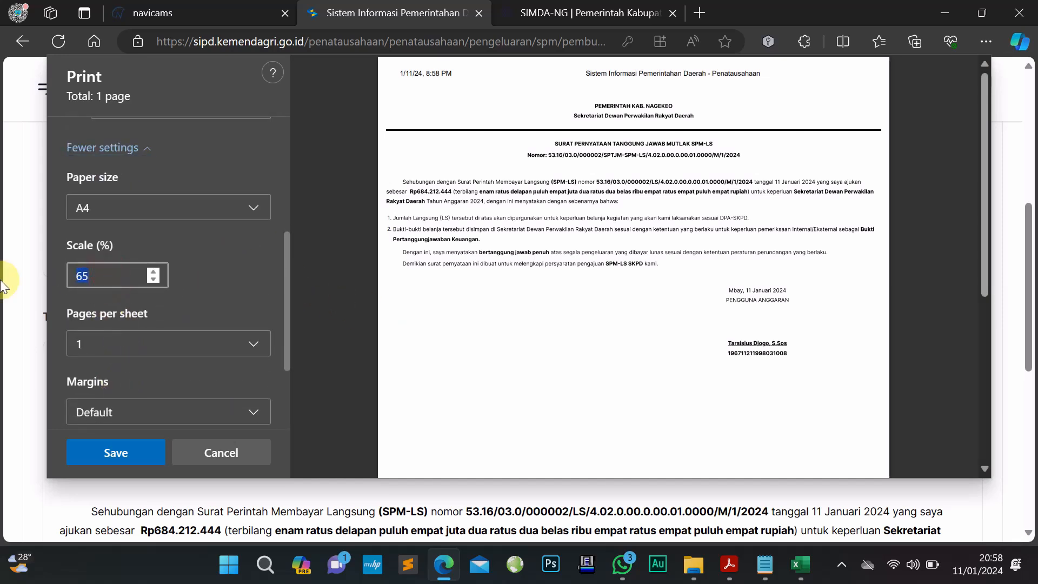
type("10")
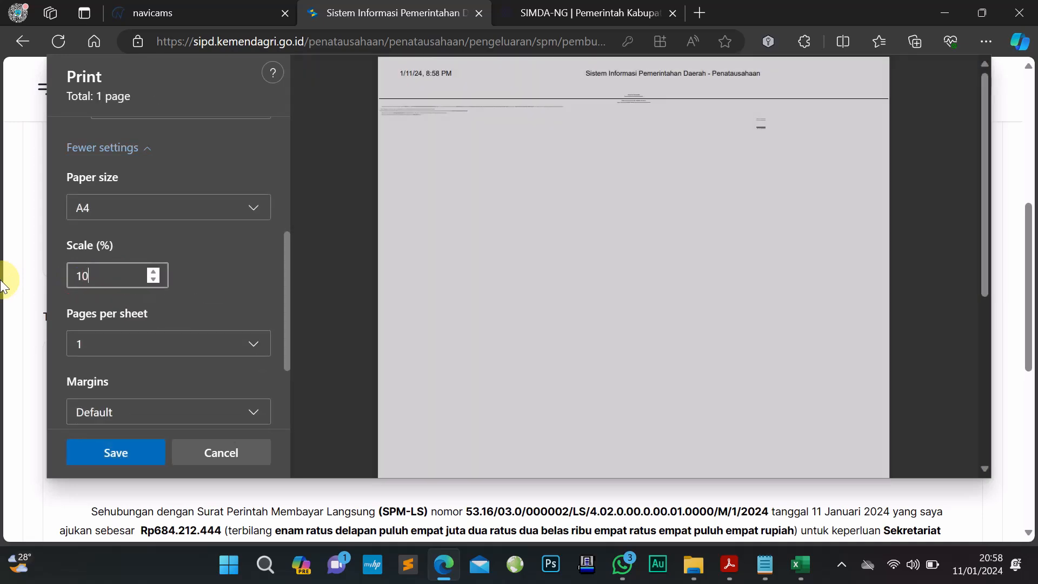
type("0")
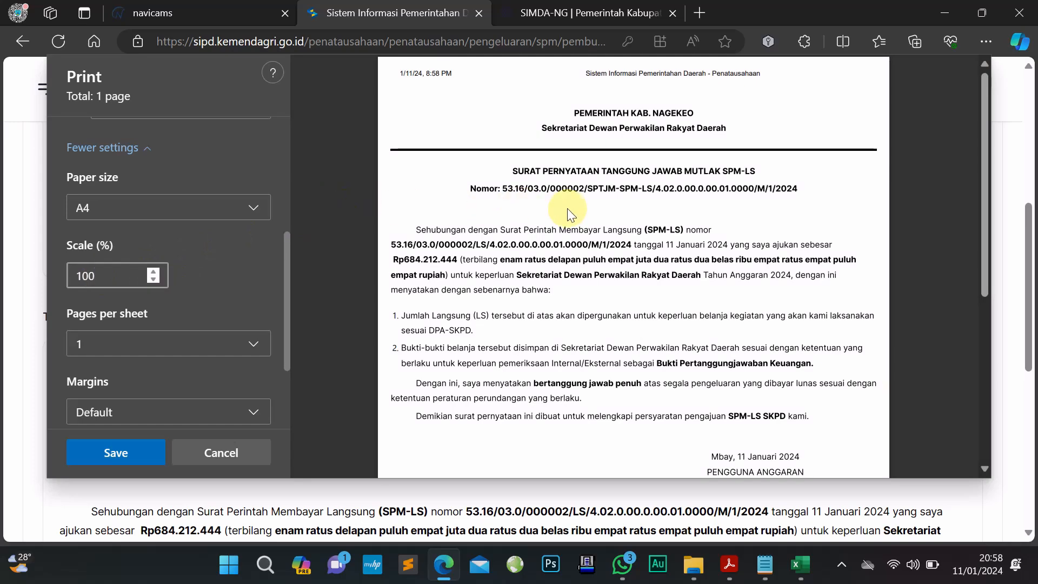
Review the print preview and save the PDF as SPTJM SPM LS GAJI DEWAN JAN 2024 in the GAJI DPRD folder
scroll(568, 207, "down", 5)
scroll(568, 207, "up", 4)
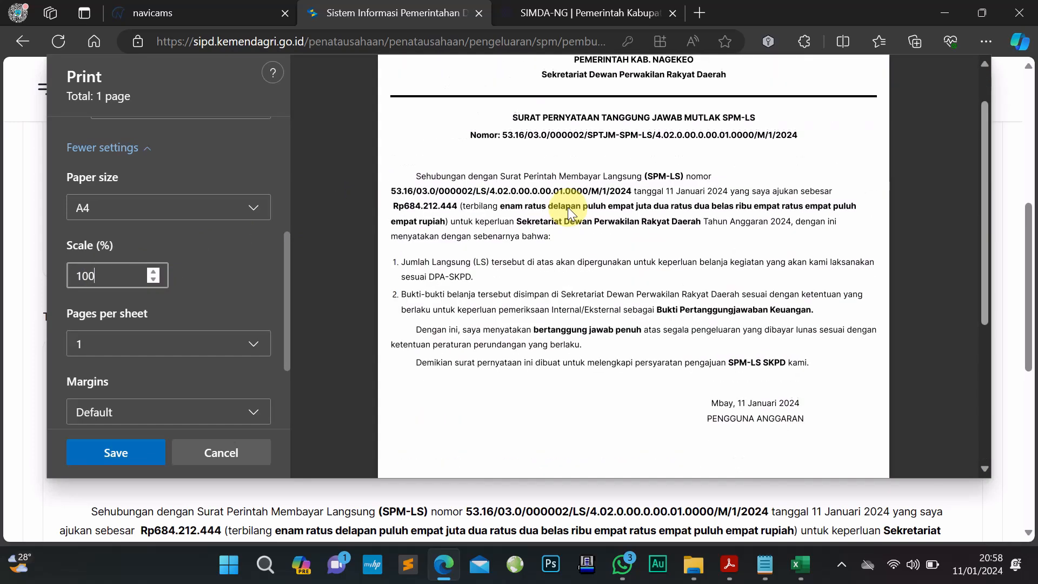
scroll(568, 206, "up", 1)
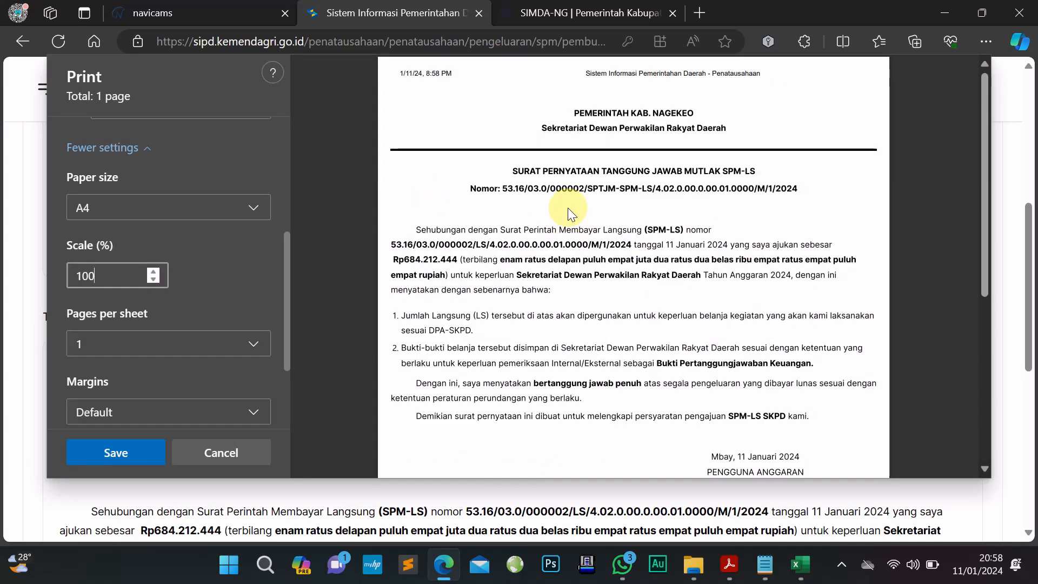
right_click(569, 210)
left_click(537, 244)
left_click(135, 453)
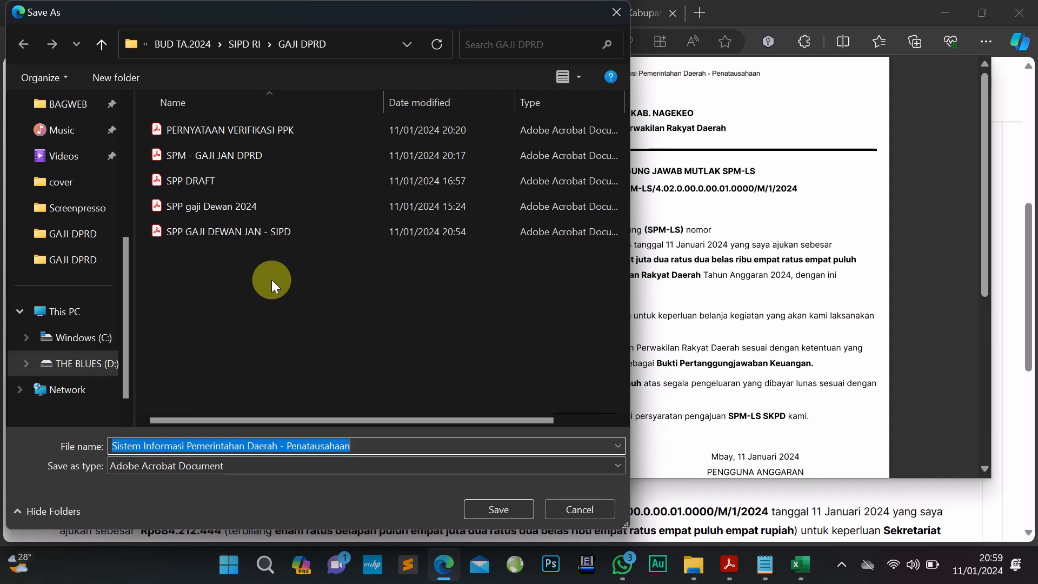
type("sptj")
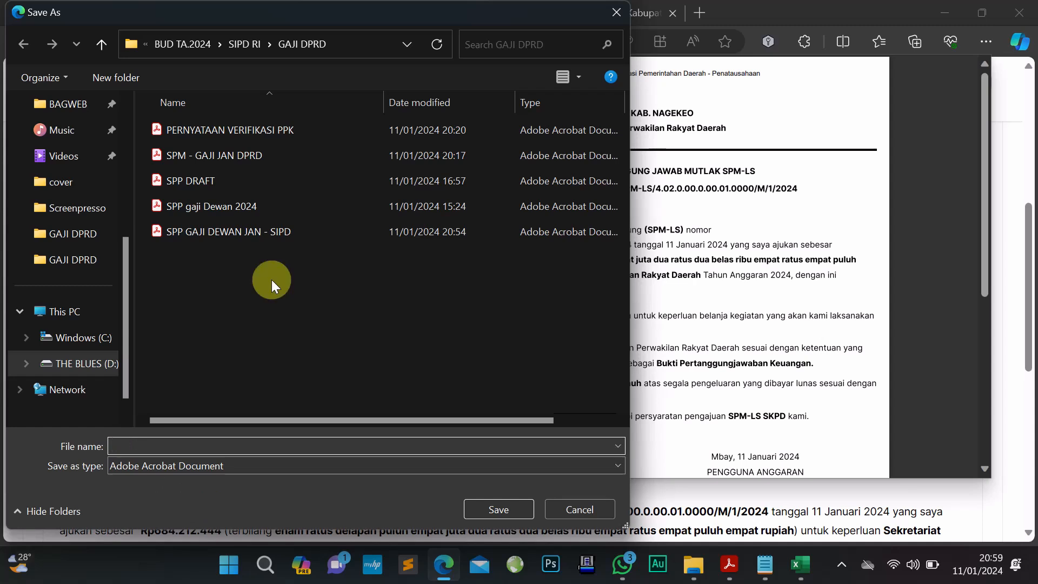
type("SPTJM SPM")
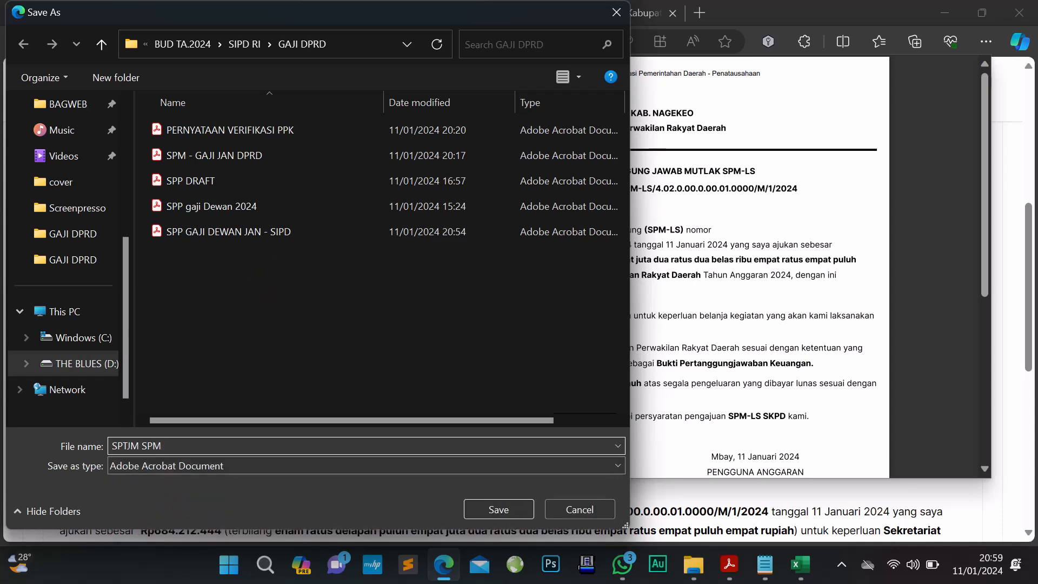
type(" LS GAJI DEWAN JAN 2024")
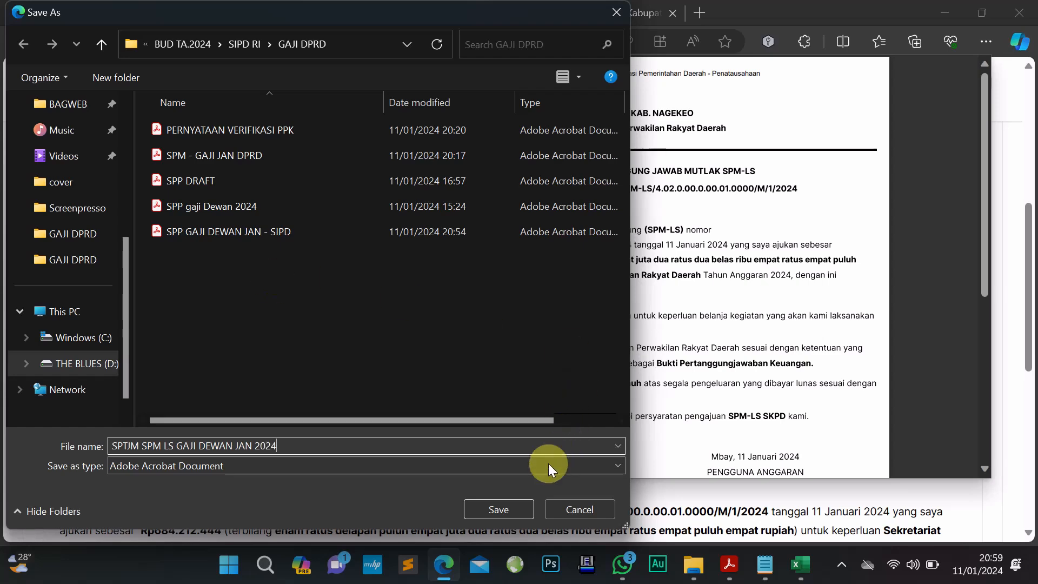
left_click(520, 514)
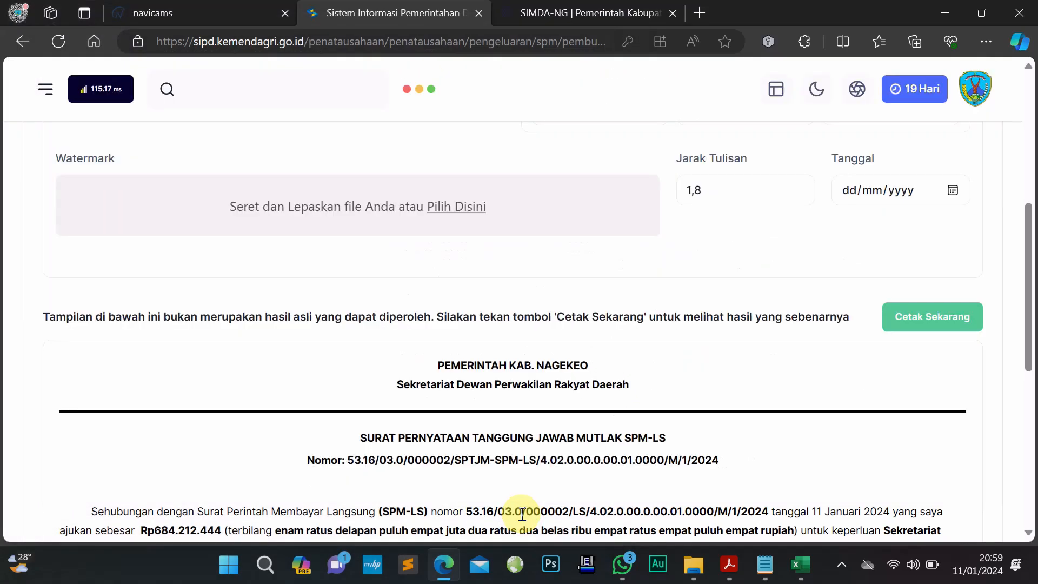
left_click(352, 362)
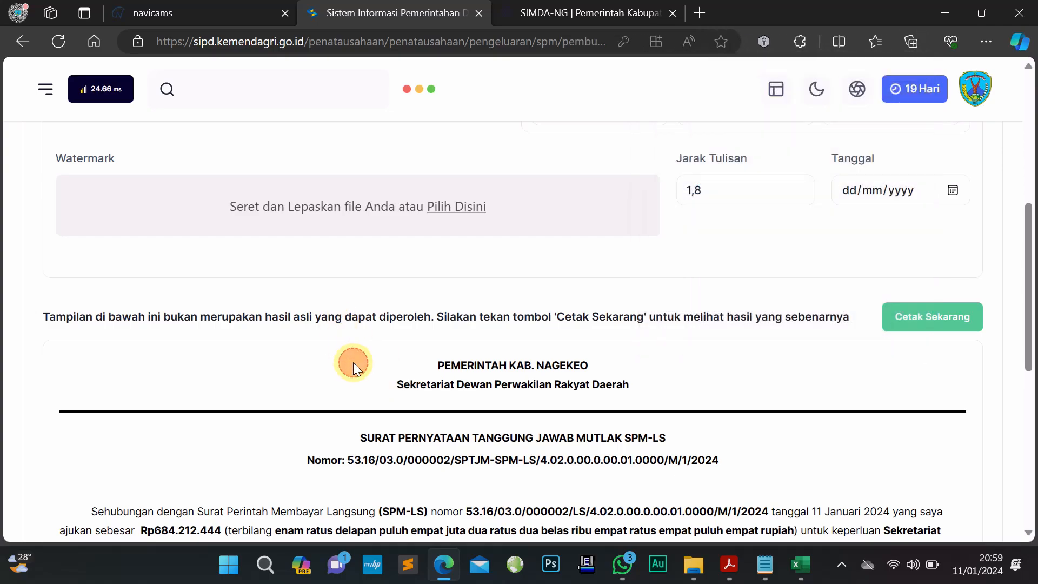
scroll(353, 363, "down", 8)
scroll(353, 362, "up", 14)
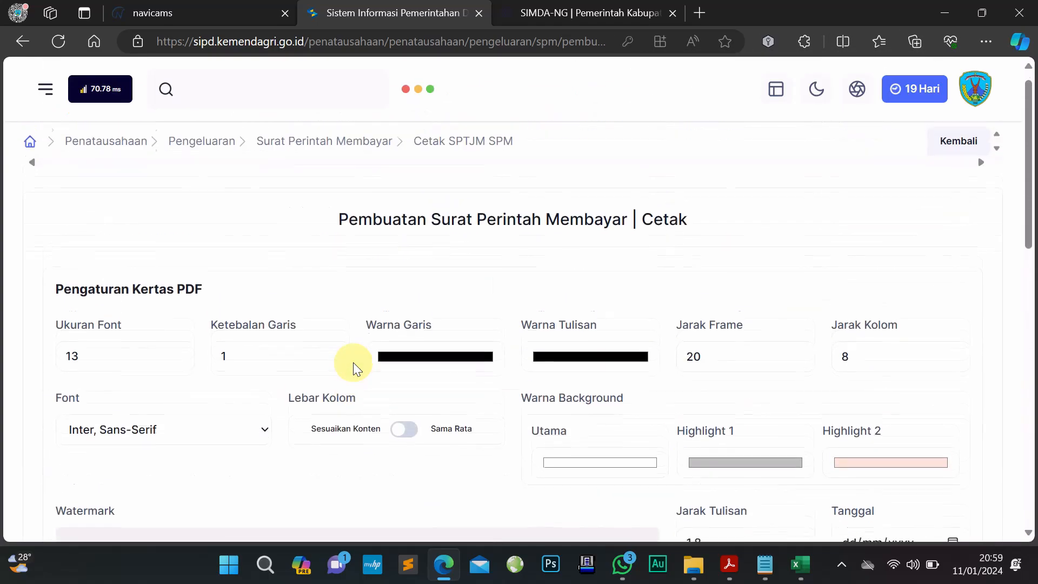